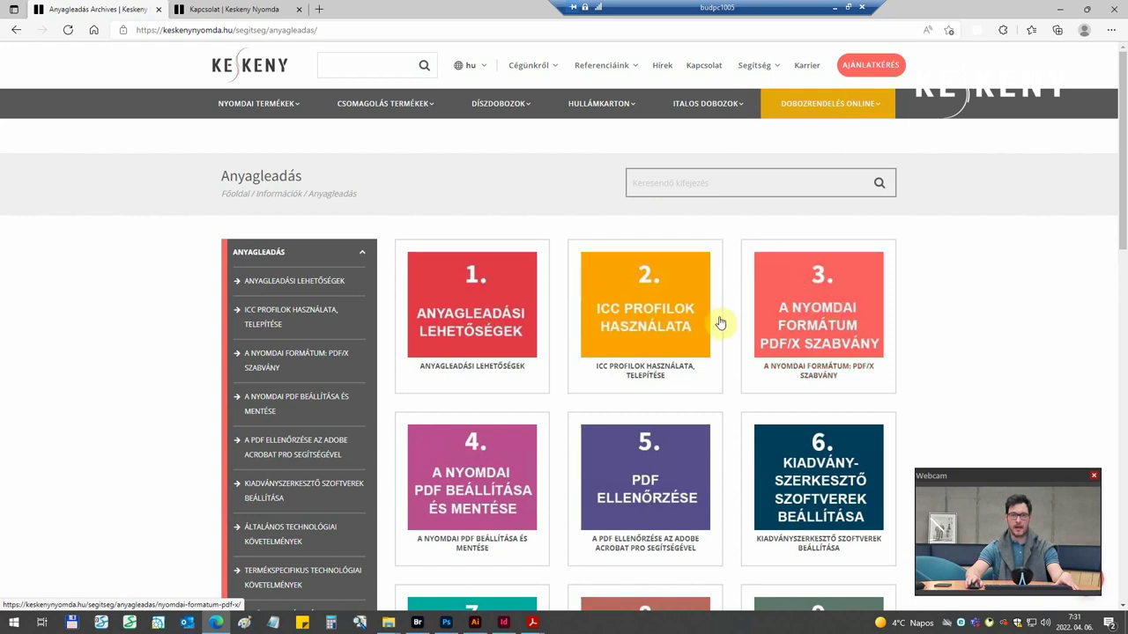
Step: Open the 'ICC profilok használata, telepítése' article and download KeskenyCCPresets.zip
scroll(720, 323, down, 1)
scroll(720, 323, down, 1)
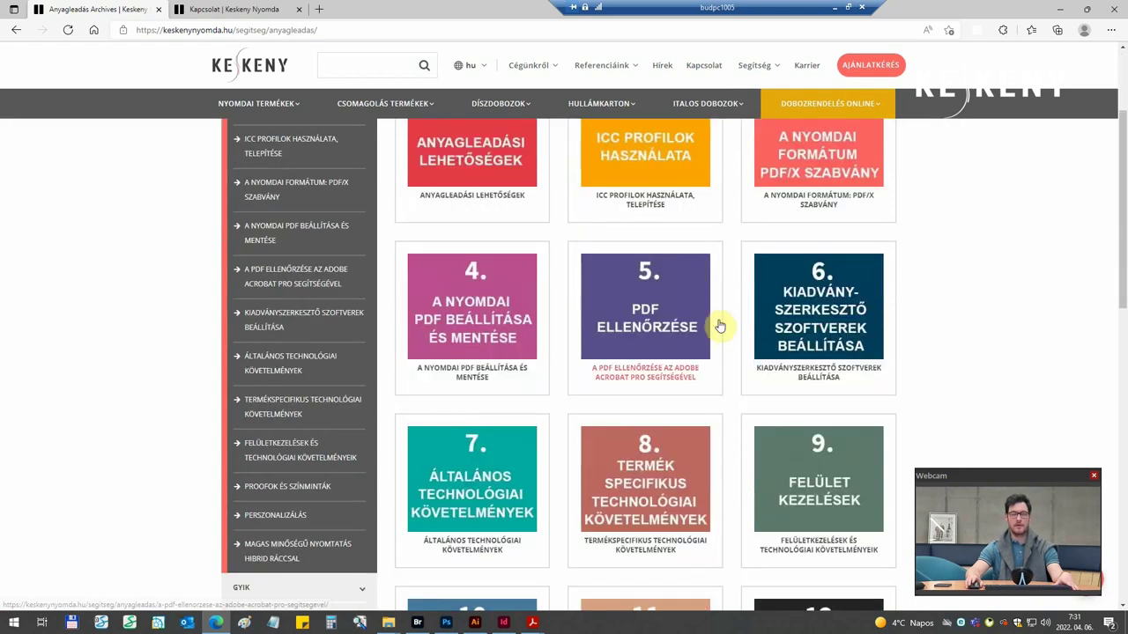
scroll(721, 326, down, 1)
scroll(721, 326, down, 1)
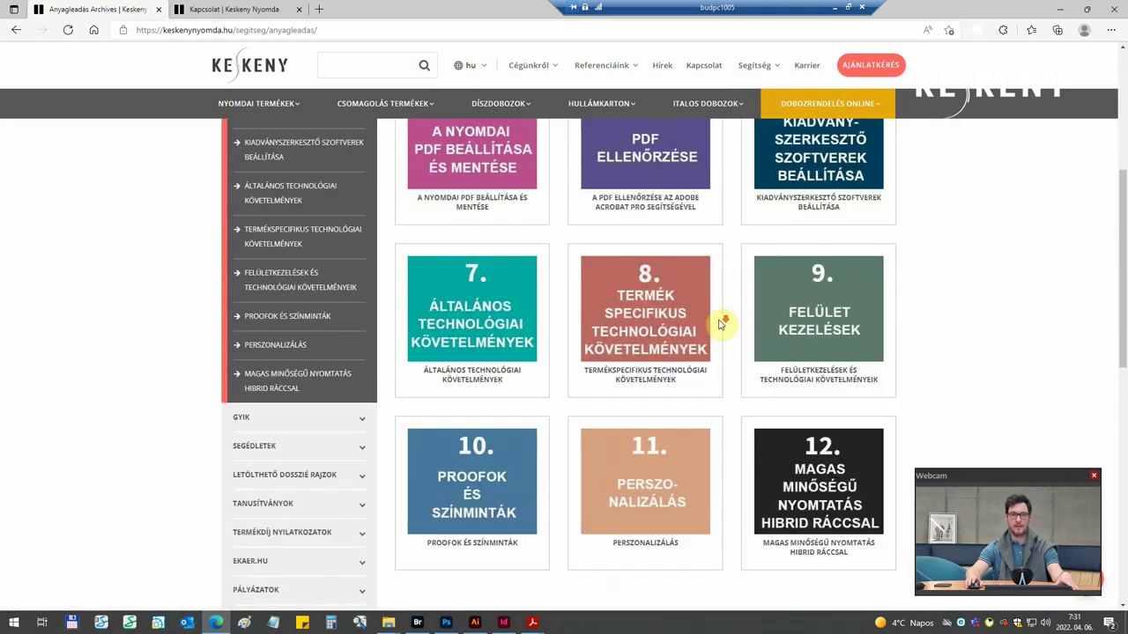
scroll(721, 326, up, 1)
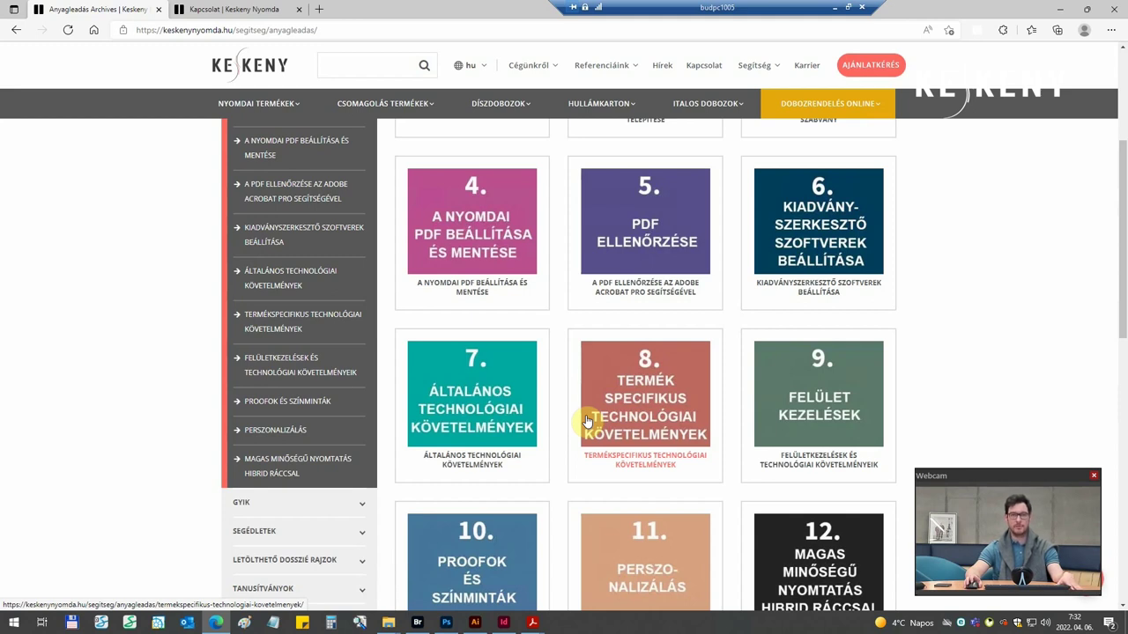
scroll(588, 421, up, 3)
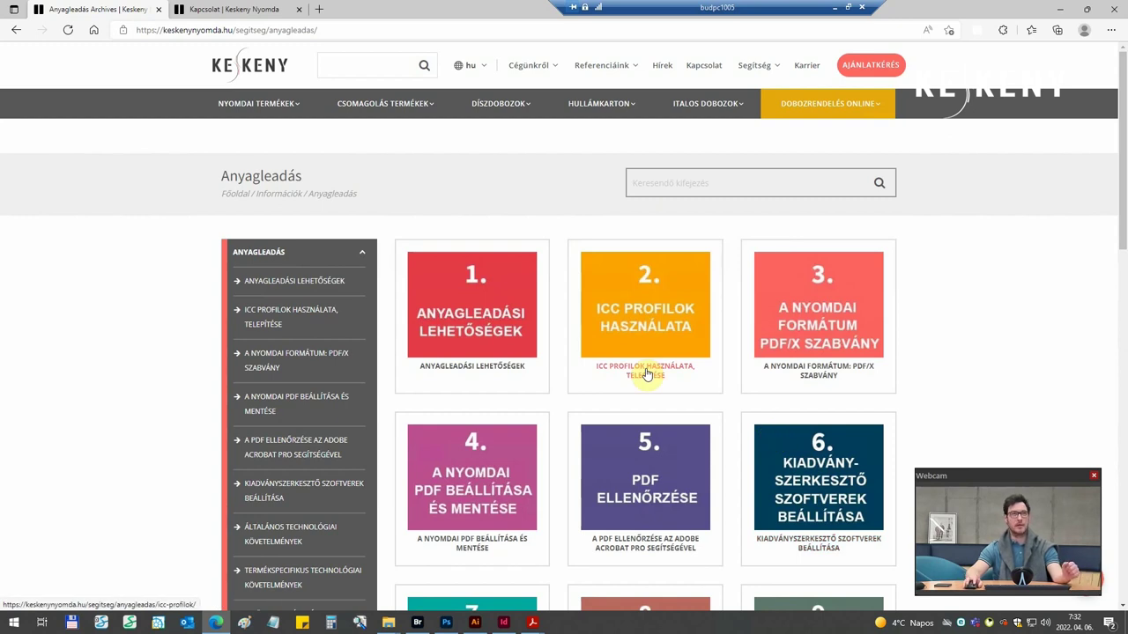
click(646, 374)
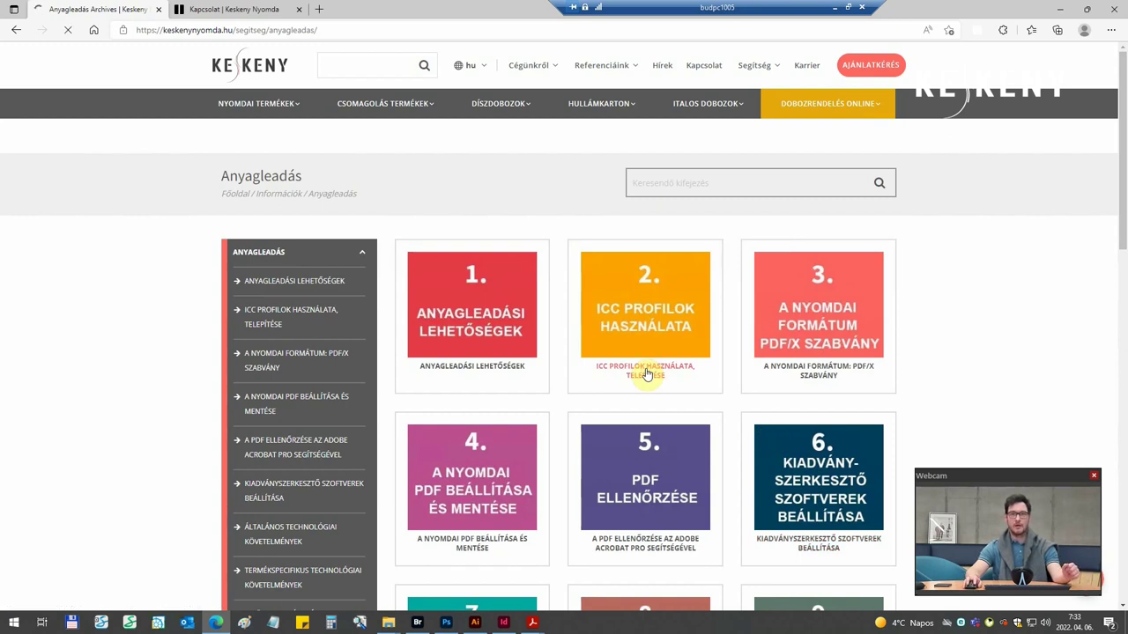
scroll(648, 372, down, 4)
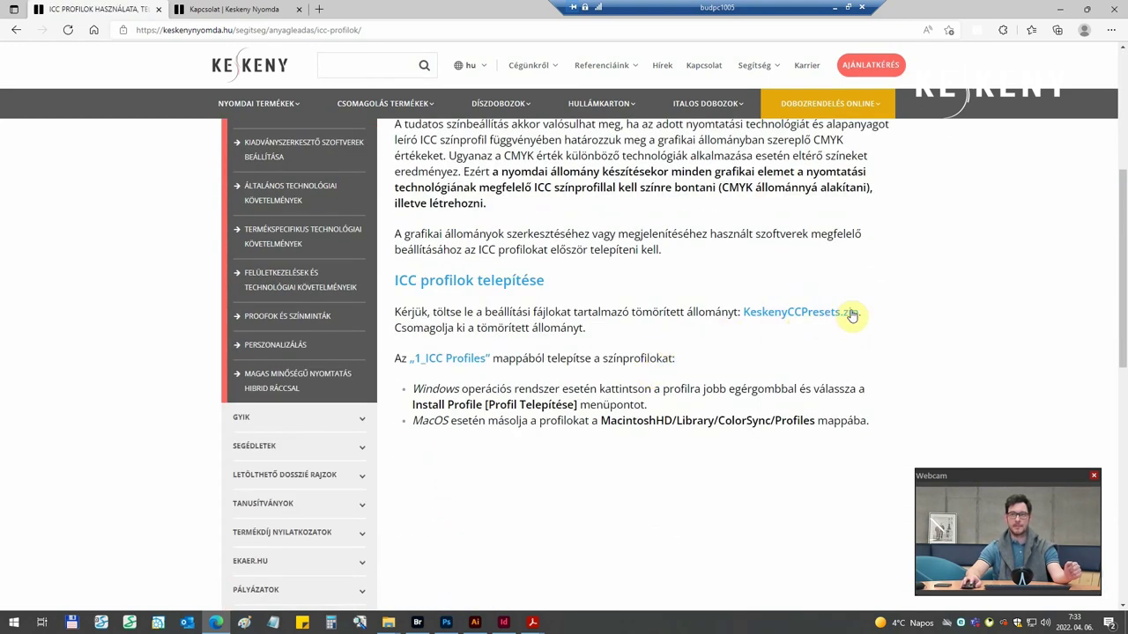
click(809, 315)
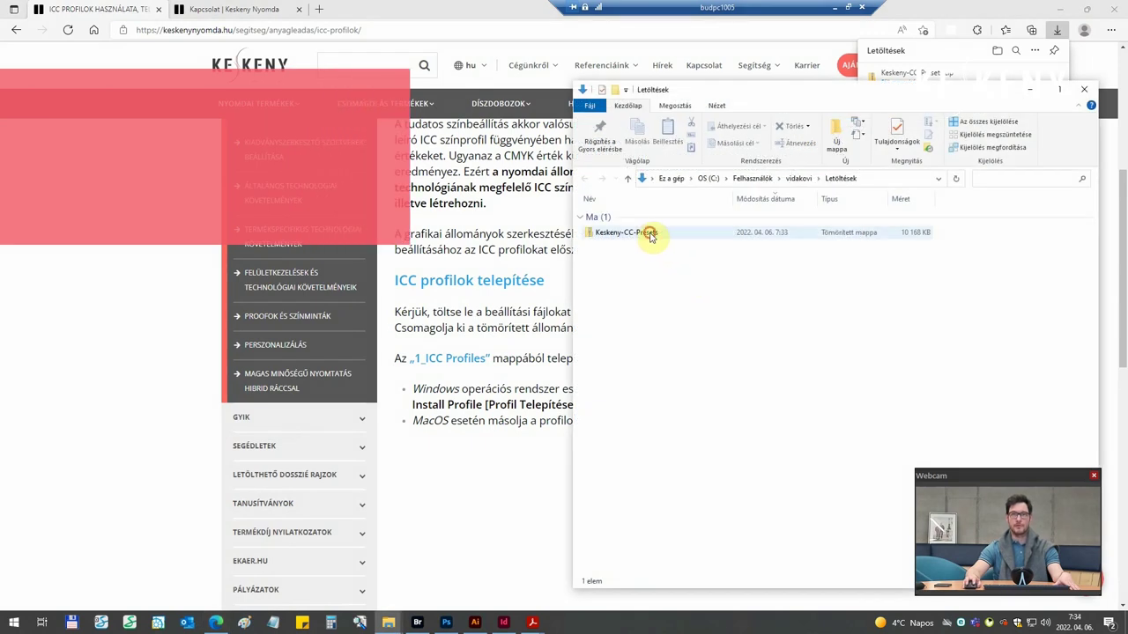
Step: Extract Keskeny-CC-Presets.zip into Downloads with 7-Zip and open the Keskeny CC Presets folder
click(650, 235)
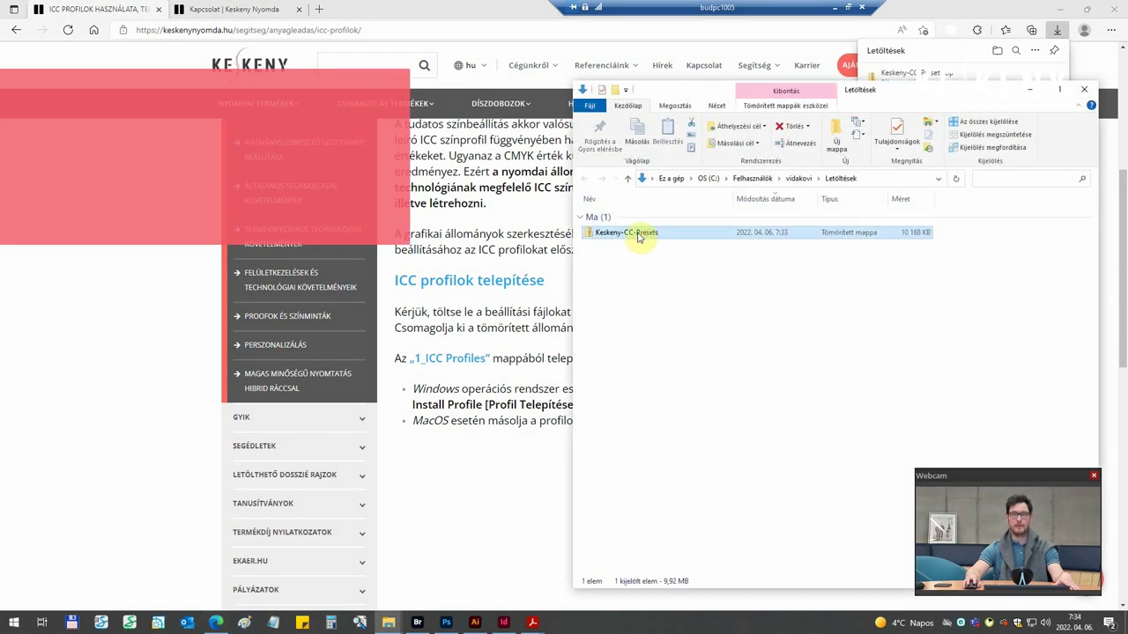
right_click(640, 236)
mouse_move(667, 298)
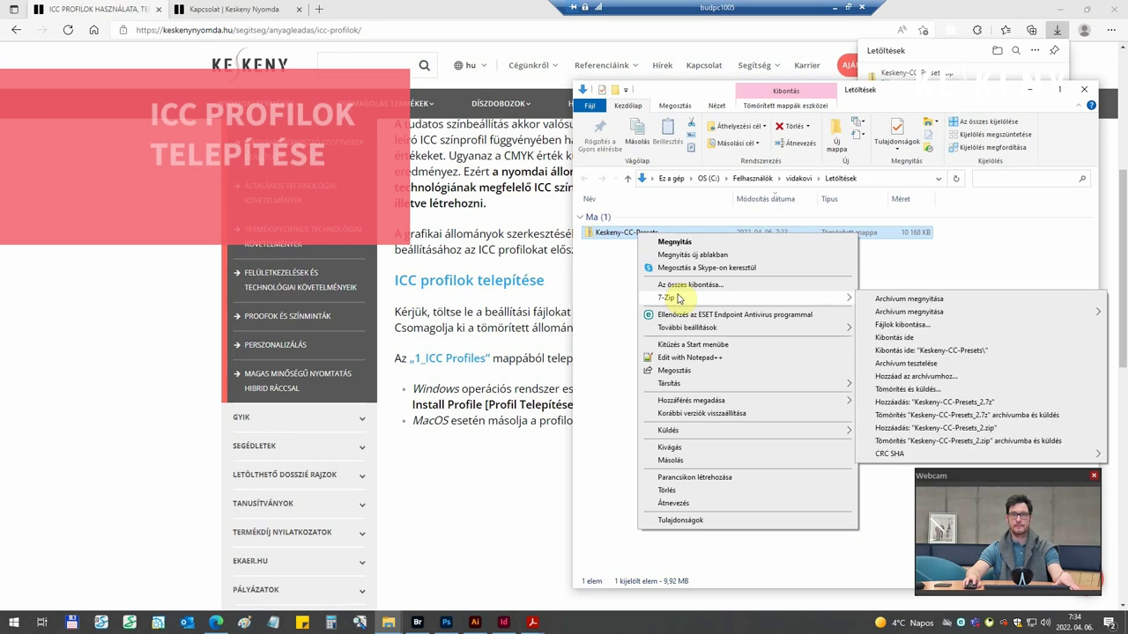
click(907, 337)
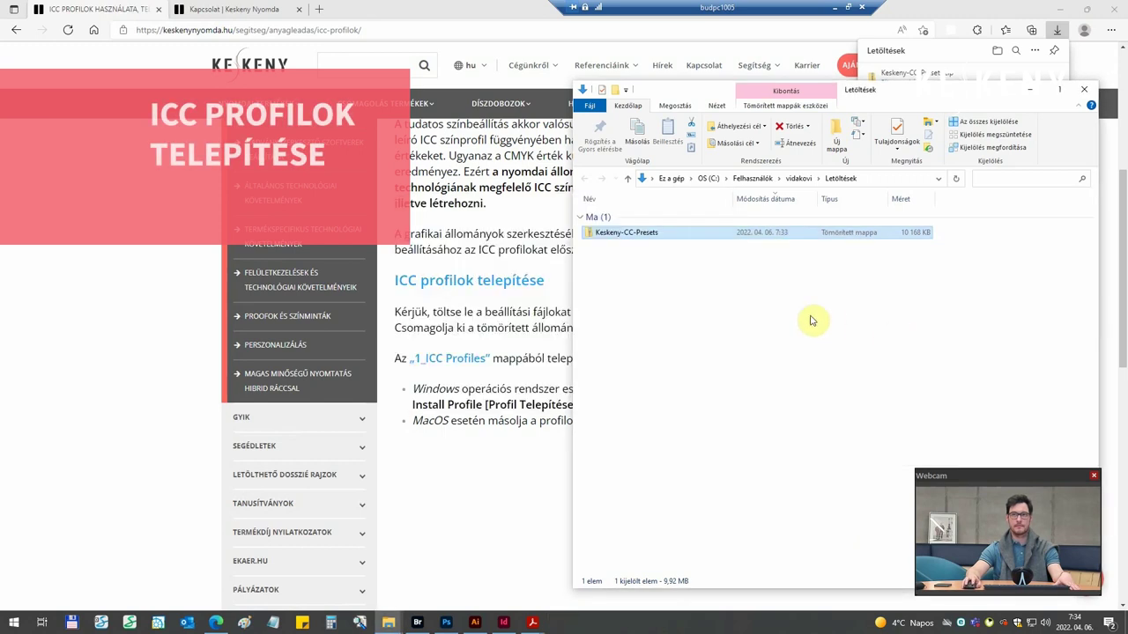
double_click(668, 263)
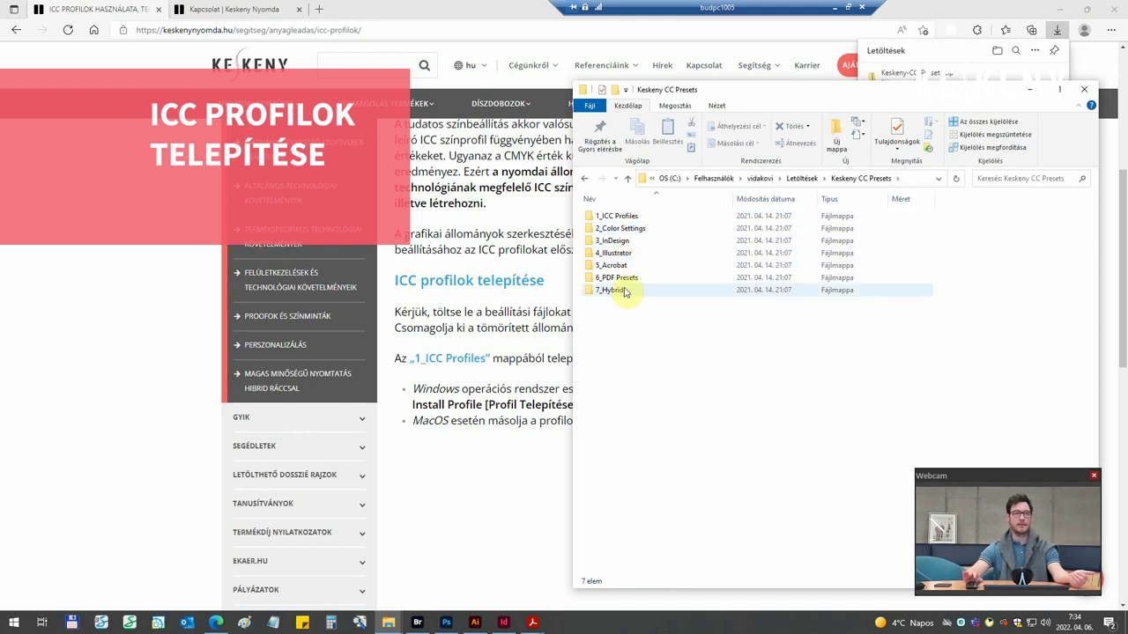
Step: Install PSOcoated_v3 and PSOuncoated_v3_FOGRA52 from 1_ICC Profiles, then return to Keskeny CC Presets
double_click(631, 219)
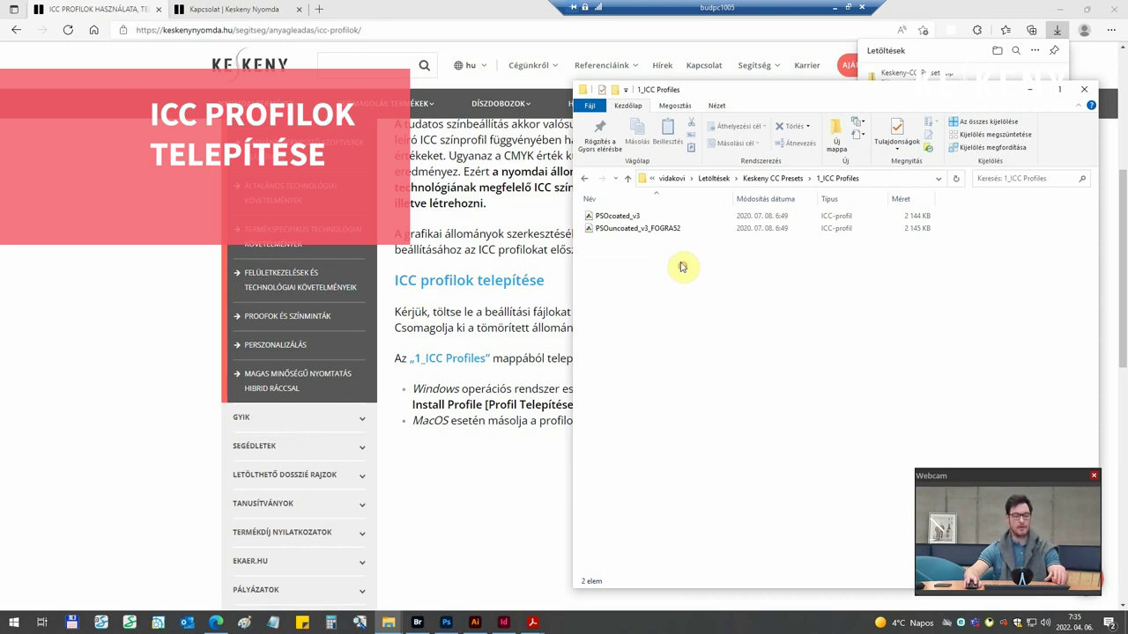
drag(663, 240, 625, 216)
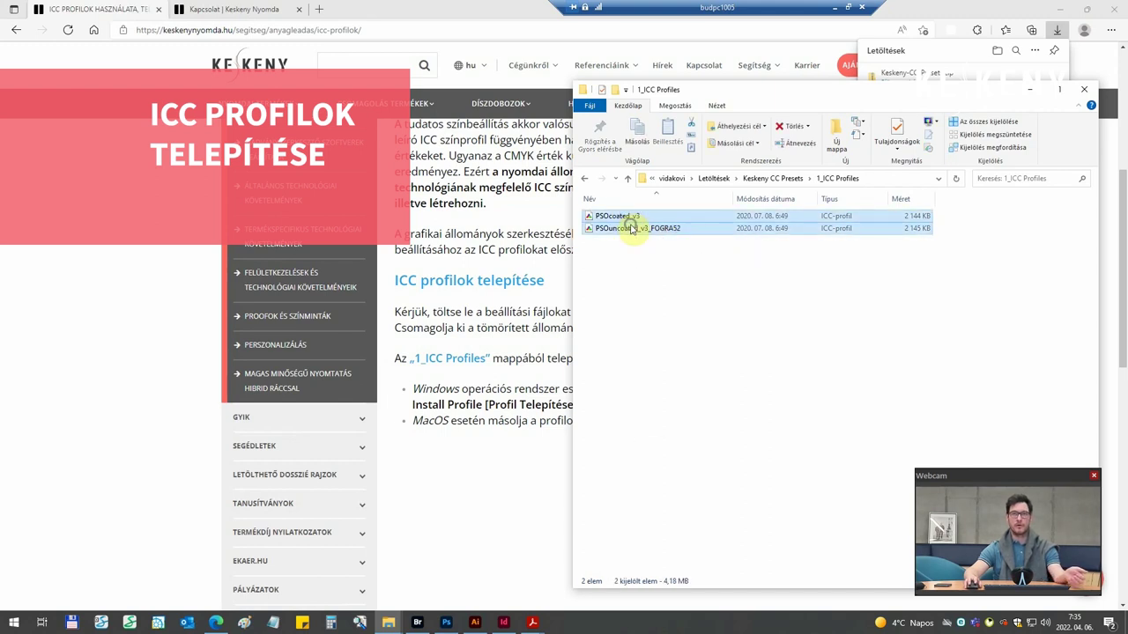
right_click(631, 228)
click(736, 236)
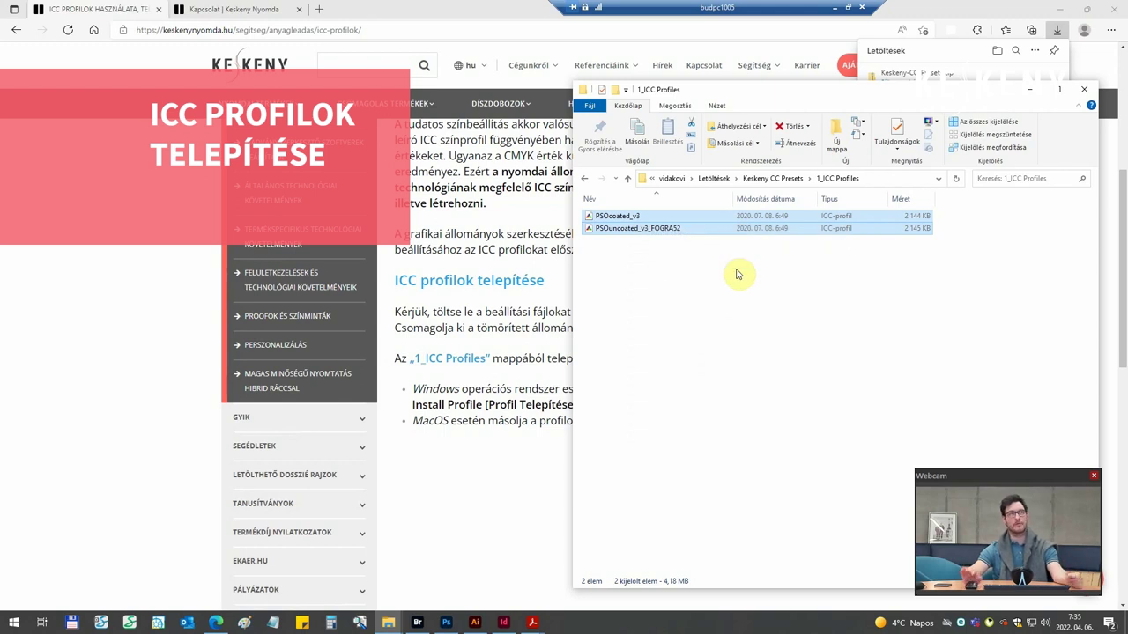
click(773, 179)
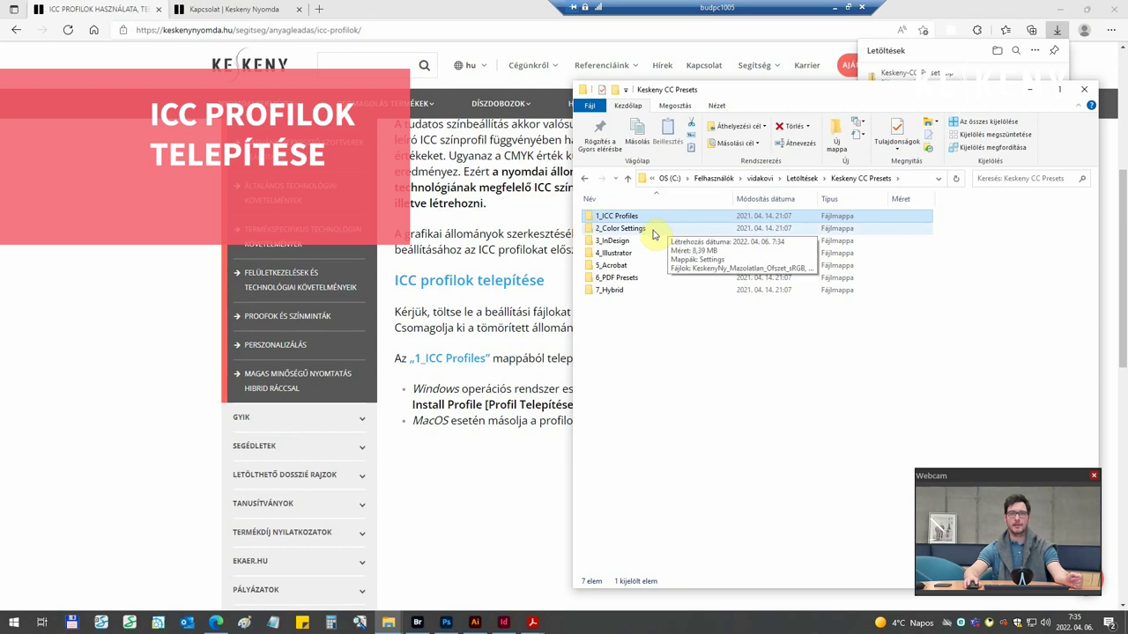
Step: Open 2_Color Settings to view its Settings subfolder and two KeskenyNy sRGB settings files
double_click(653, 230)
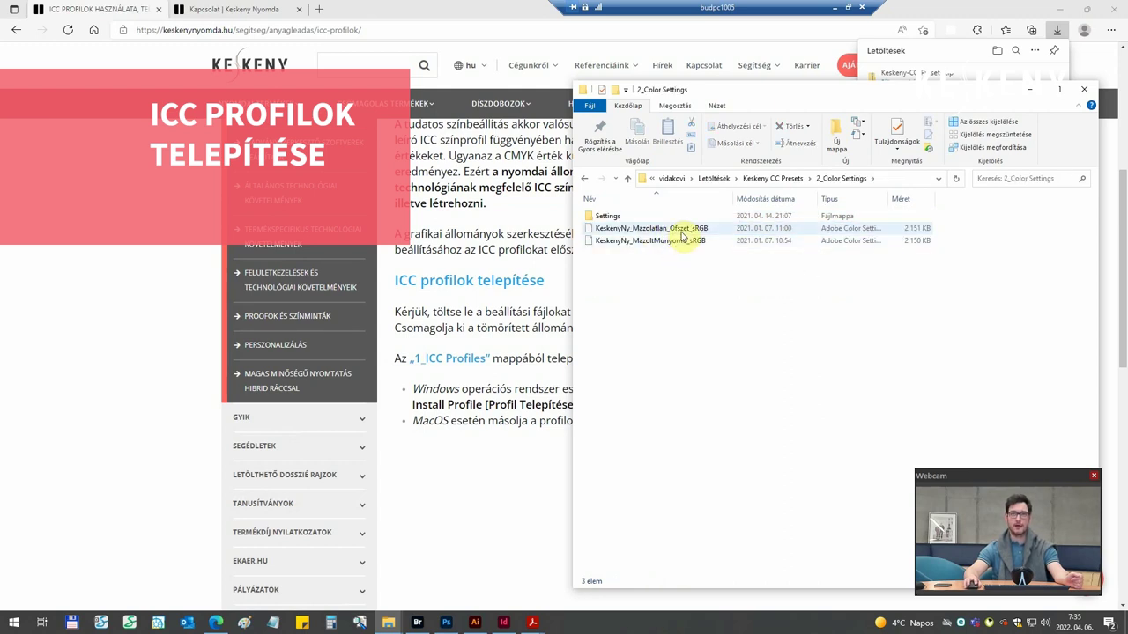
click(675, 245)
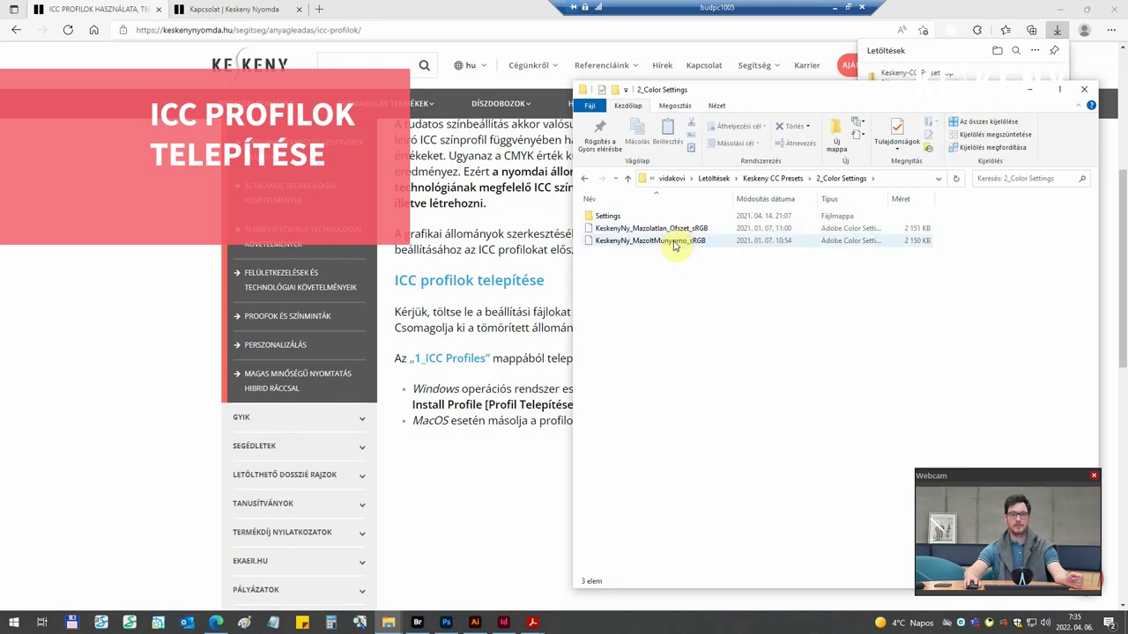
click(695, 332)
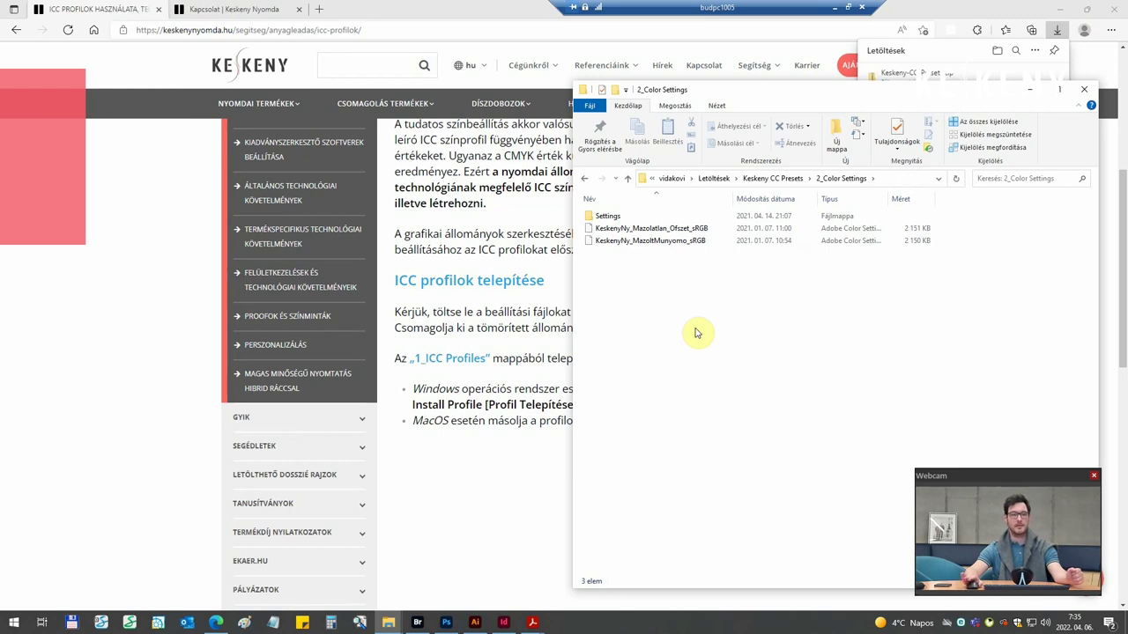
Step: Open a second Explorer window on the empty AppData\Roaming\Adobe\Color\Settings folder
click(387, 624)
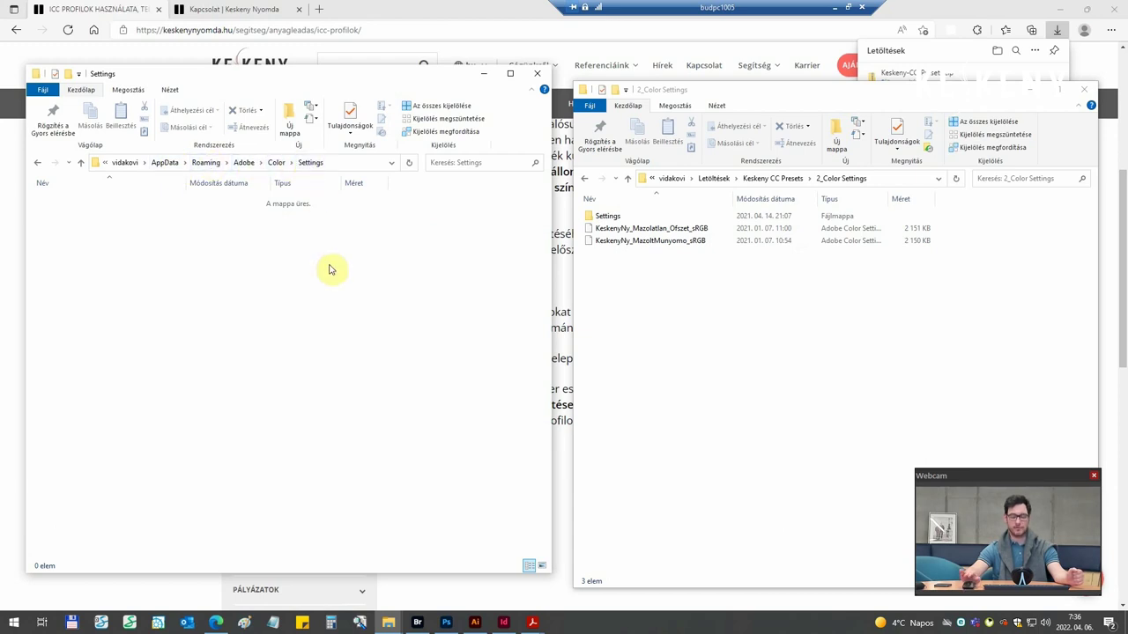
click(276, 162)
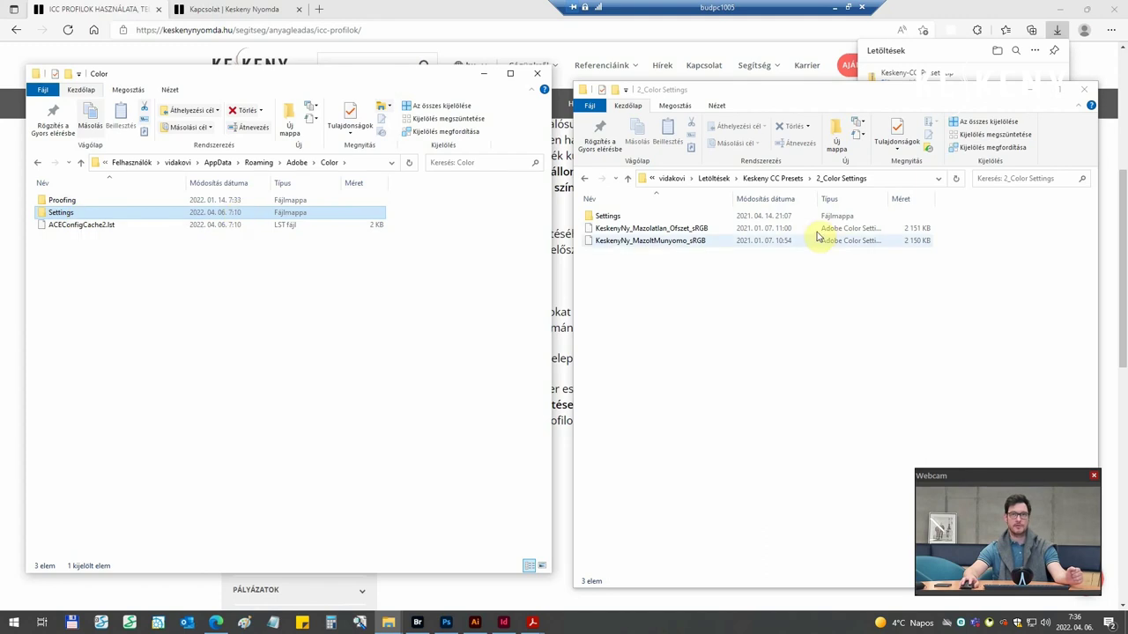
click(730, 276)
double_click(606, 216)
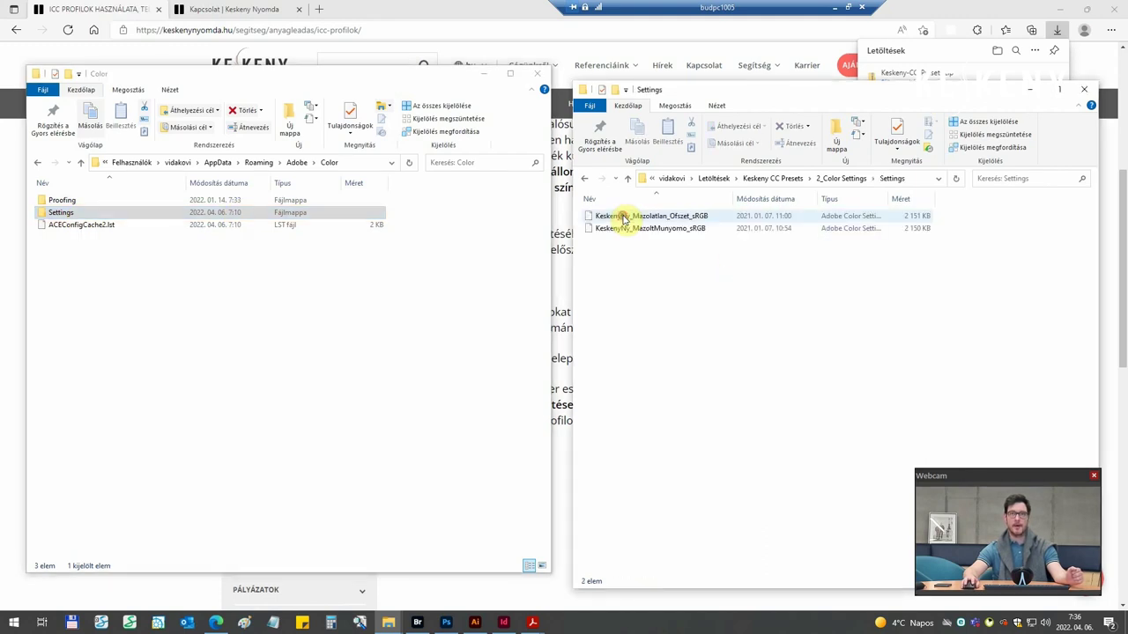
click(852, 181)
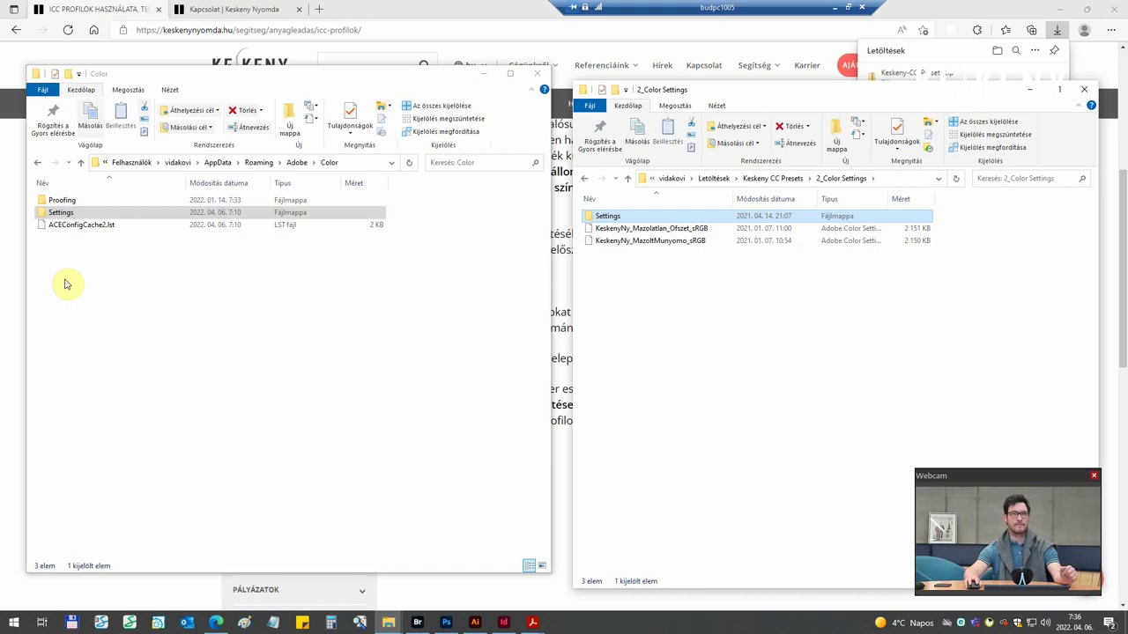
click(58, 215)
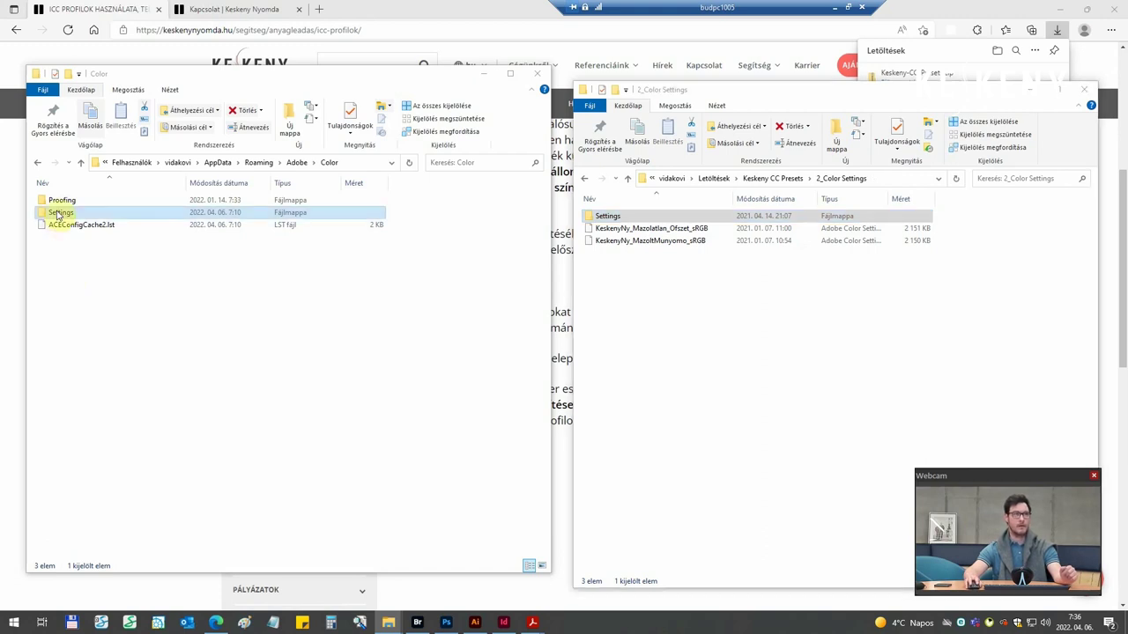
double_click(58, 215)
Step: Copy both KeskenyNy sRGB .csf files from 2_Color Settings and paste them into that folder
click(670, 275)
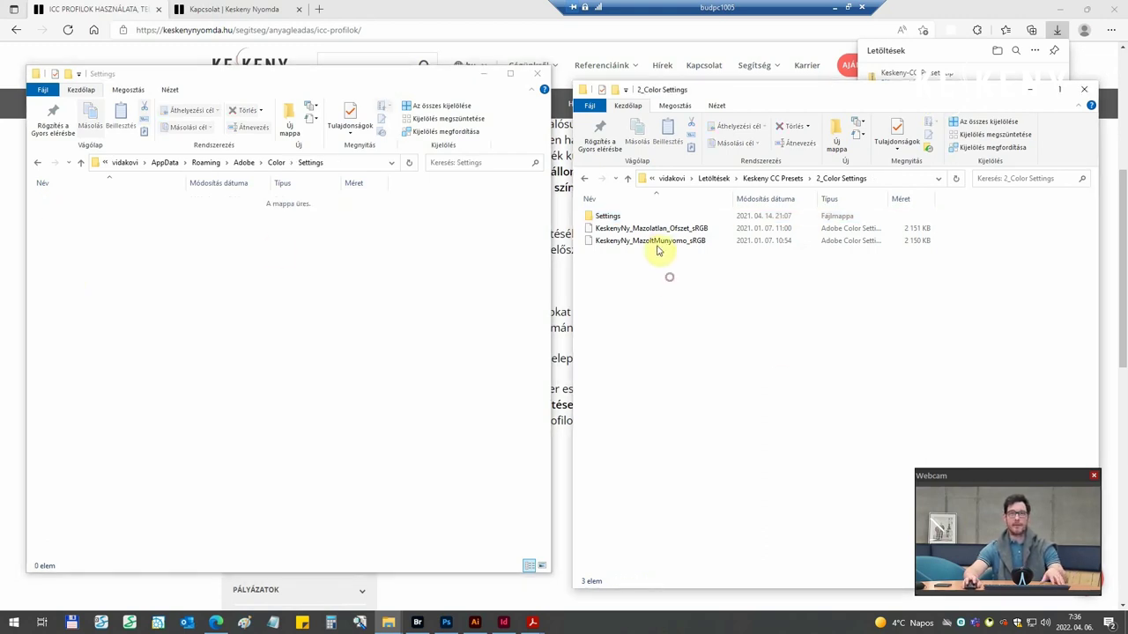
click(655, 229)
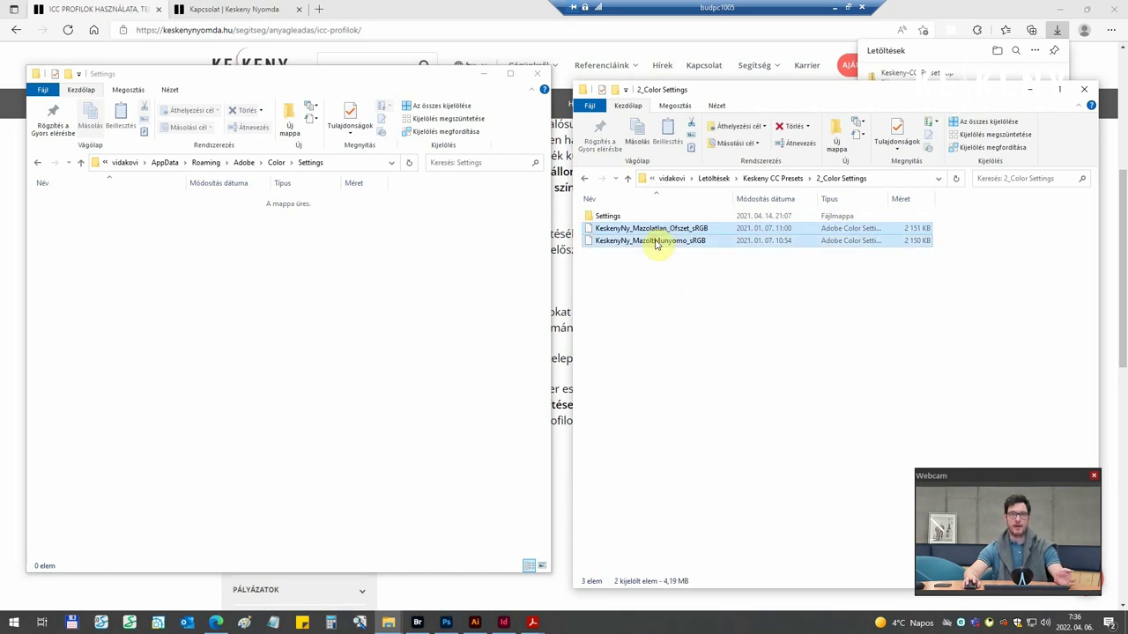
right_click(658, 244)
click(738, 372)
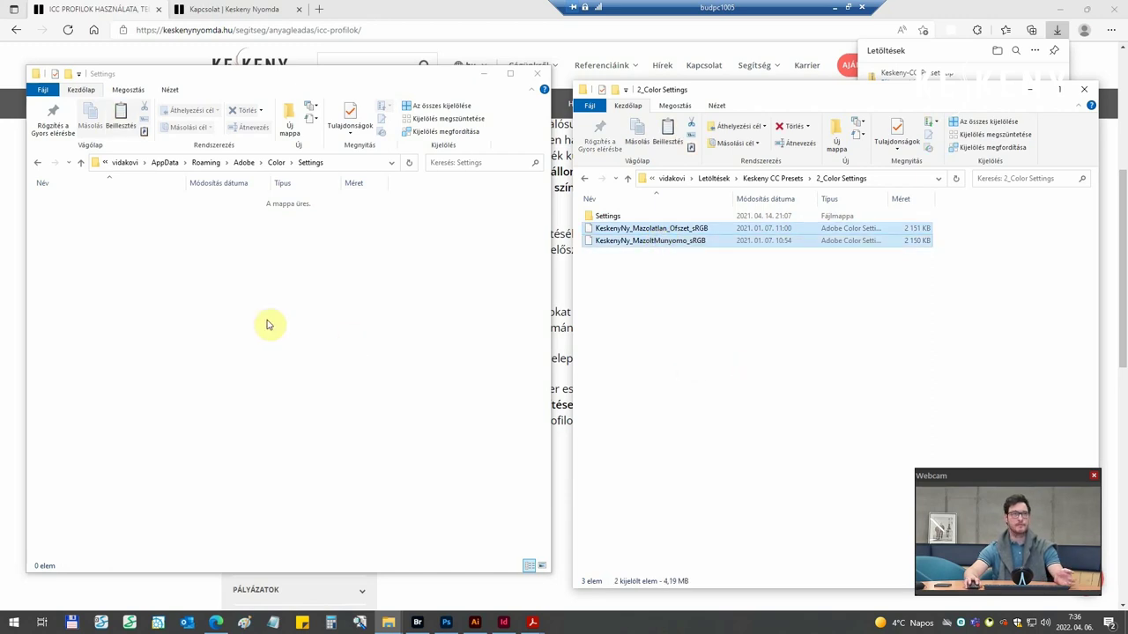
right_click(268, 323)
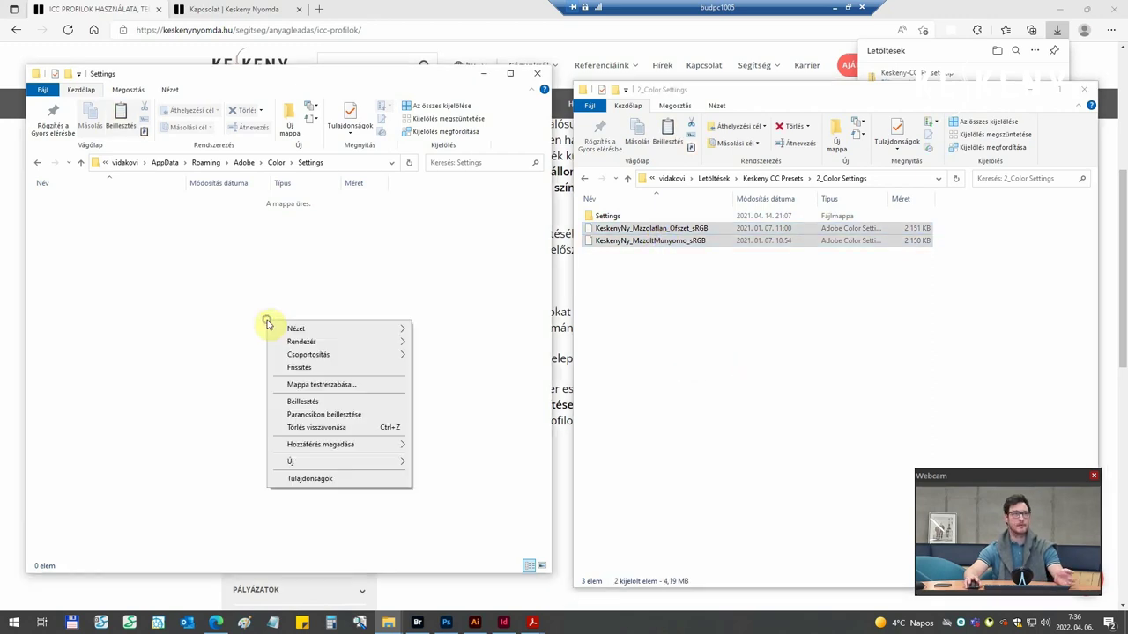
click(319, 404)
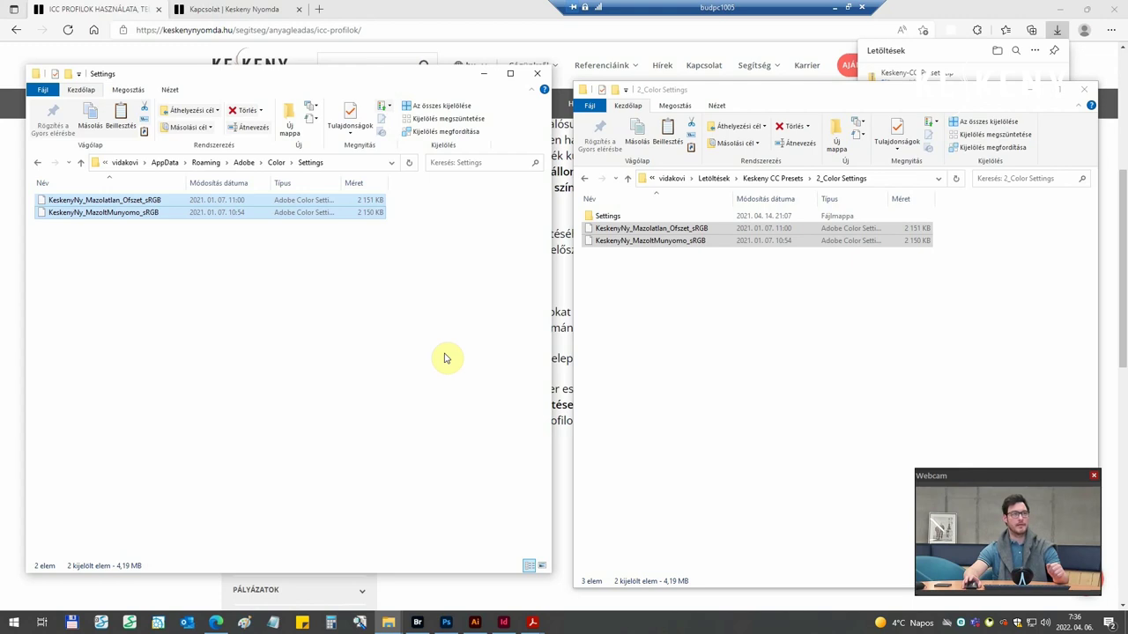
Step: Choose 'Use the embedded profile' to keep Coated FOGRA39 in Illustrator's mismatch dialog
click(718, 343)
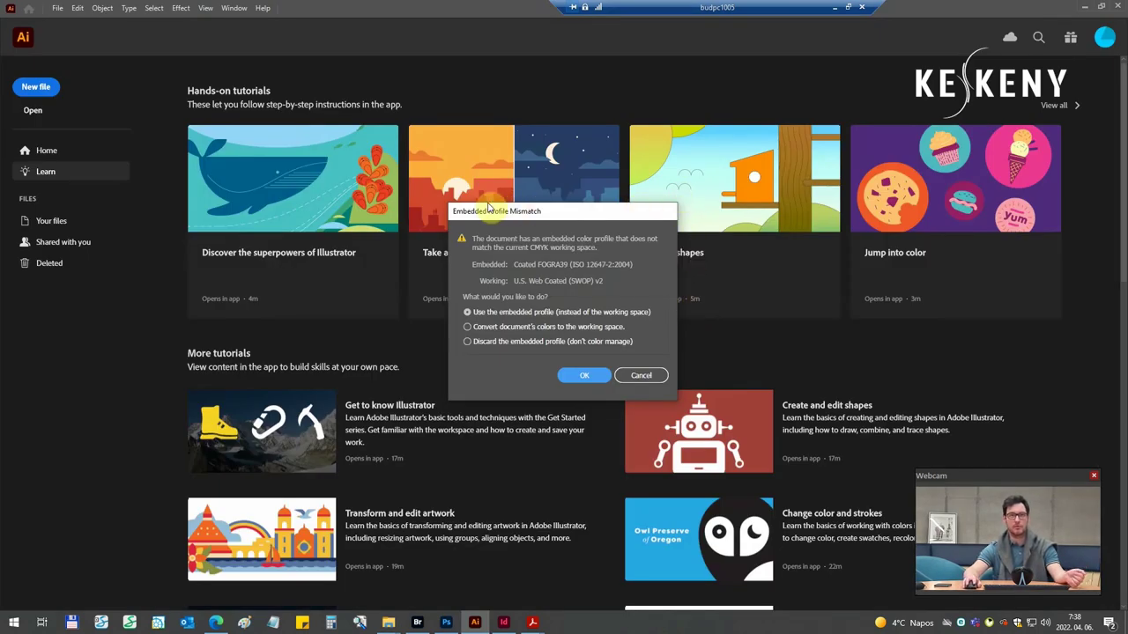
click(468, 327)
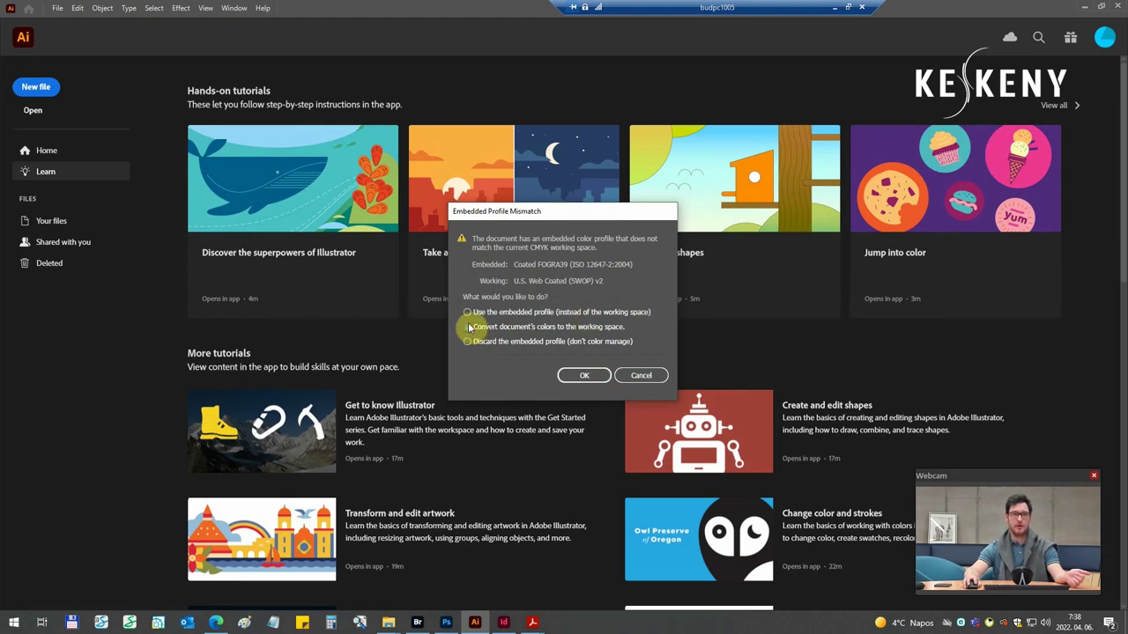
click(468, 313)
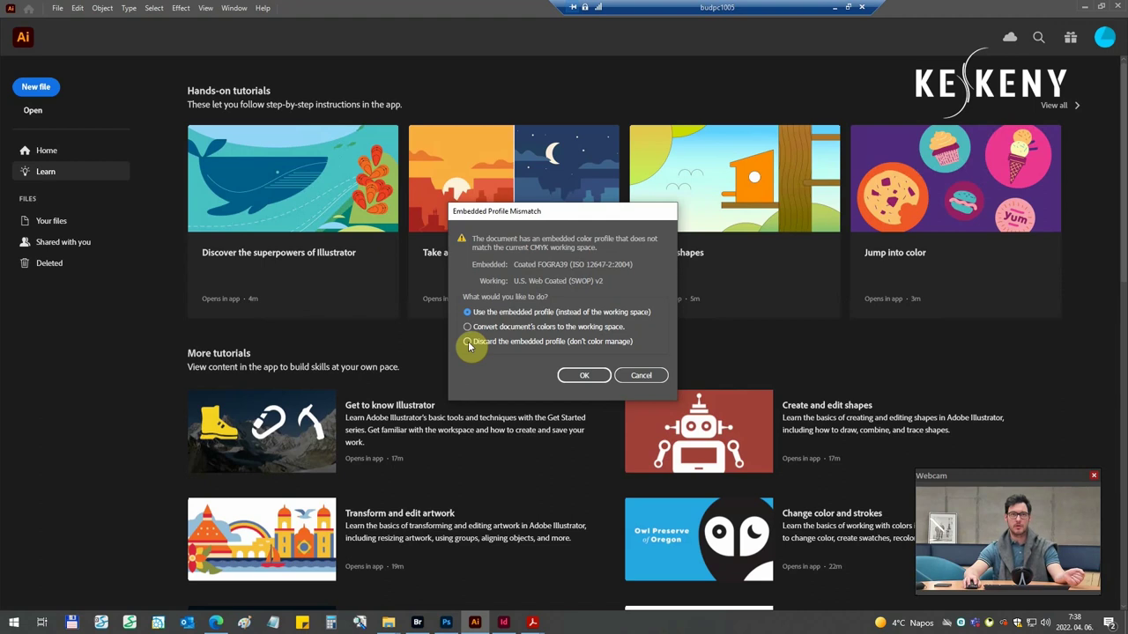
click(467, 326)
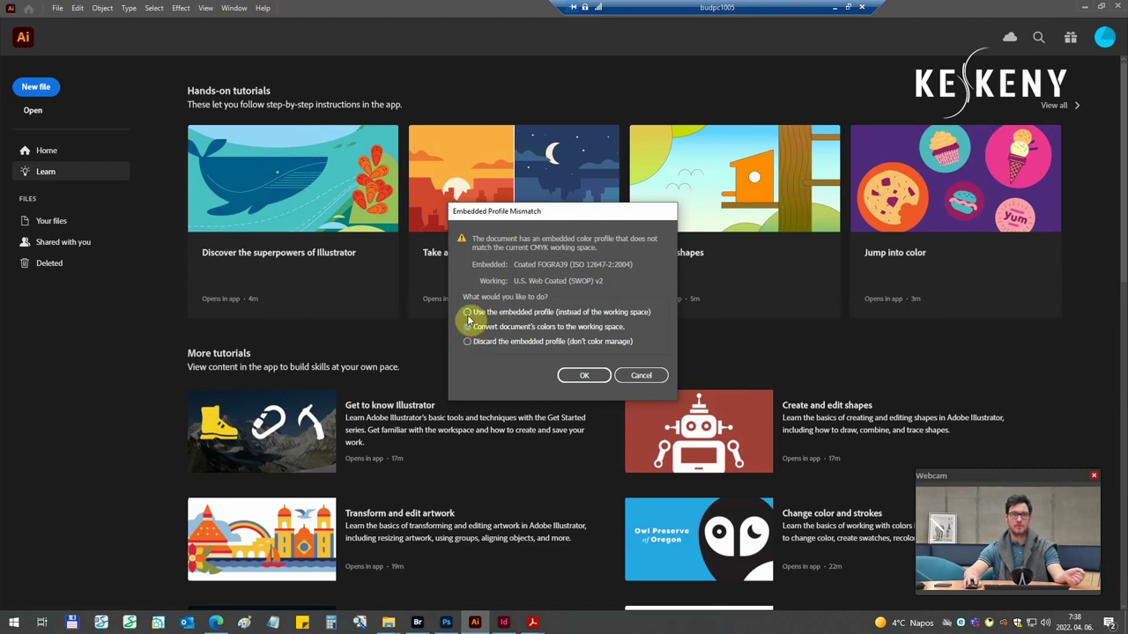
click(468, 314)
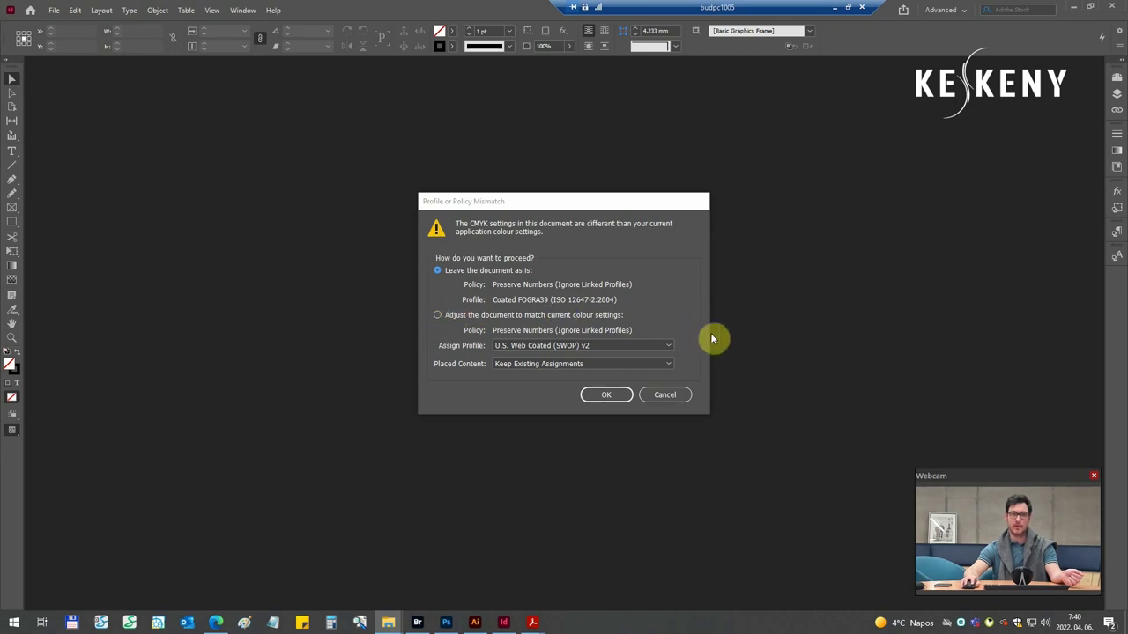
Step: Leave the document as is, with Assign Profile and Placed Content unchanged, and confirm
click(672, 348)
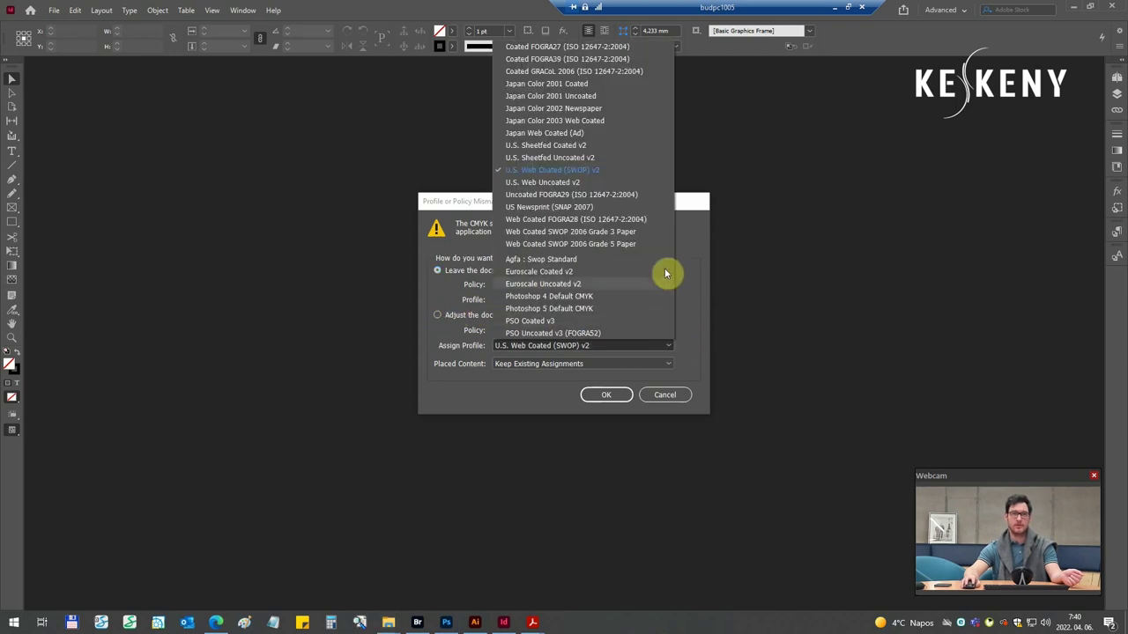
click(699, 304)
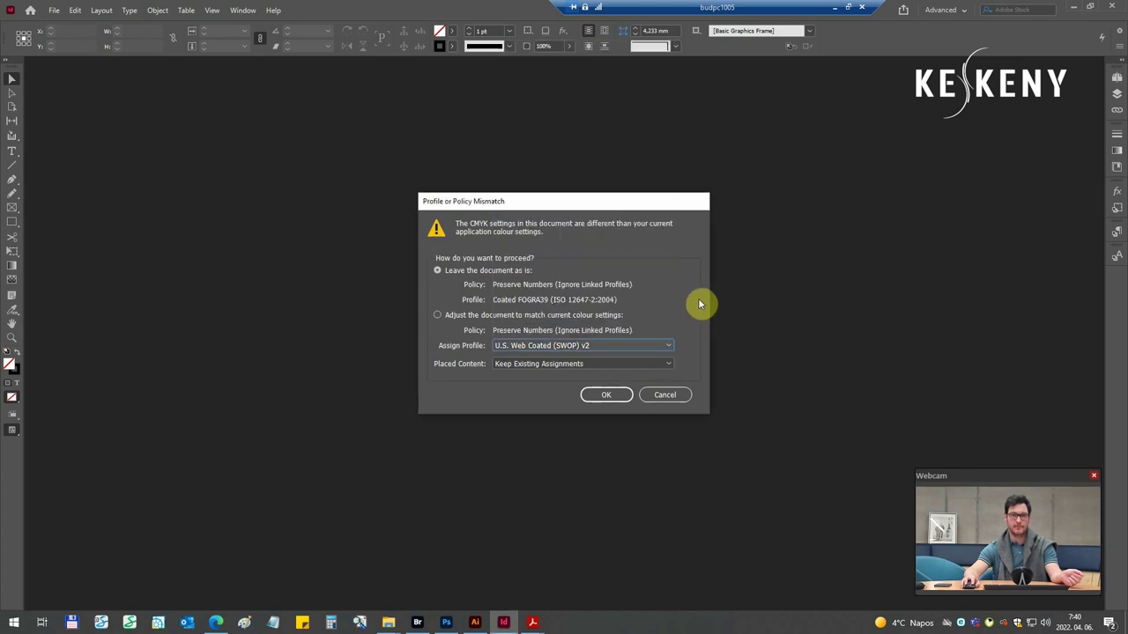
click(672, 366)
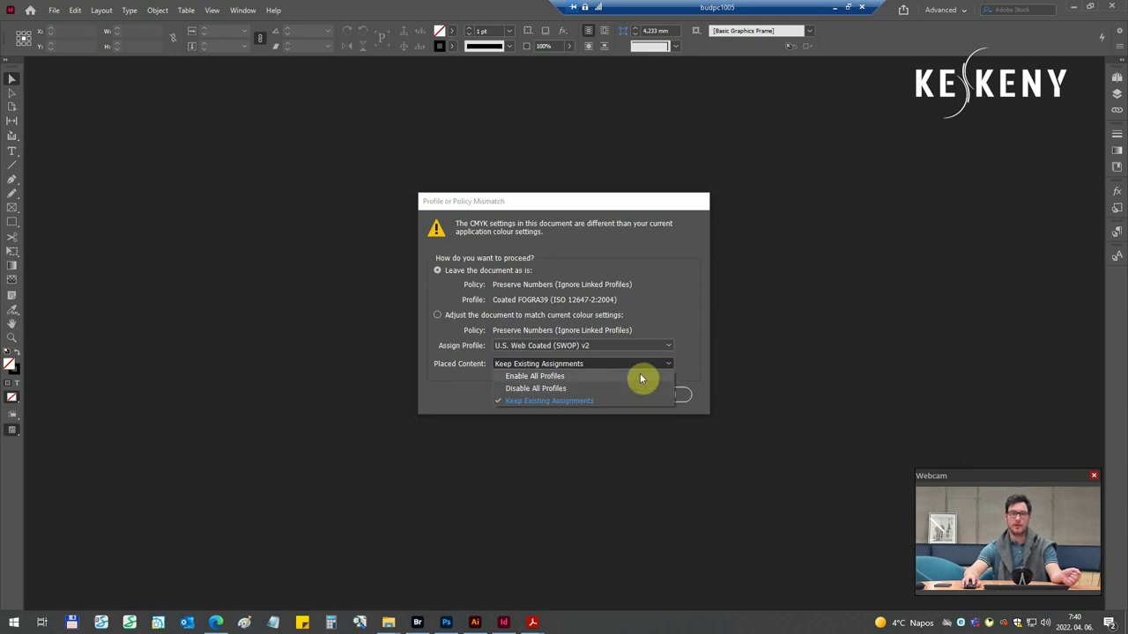
click(644, 398)
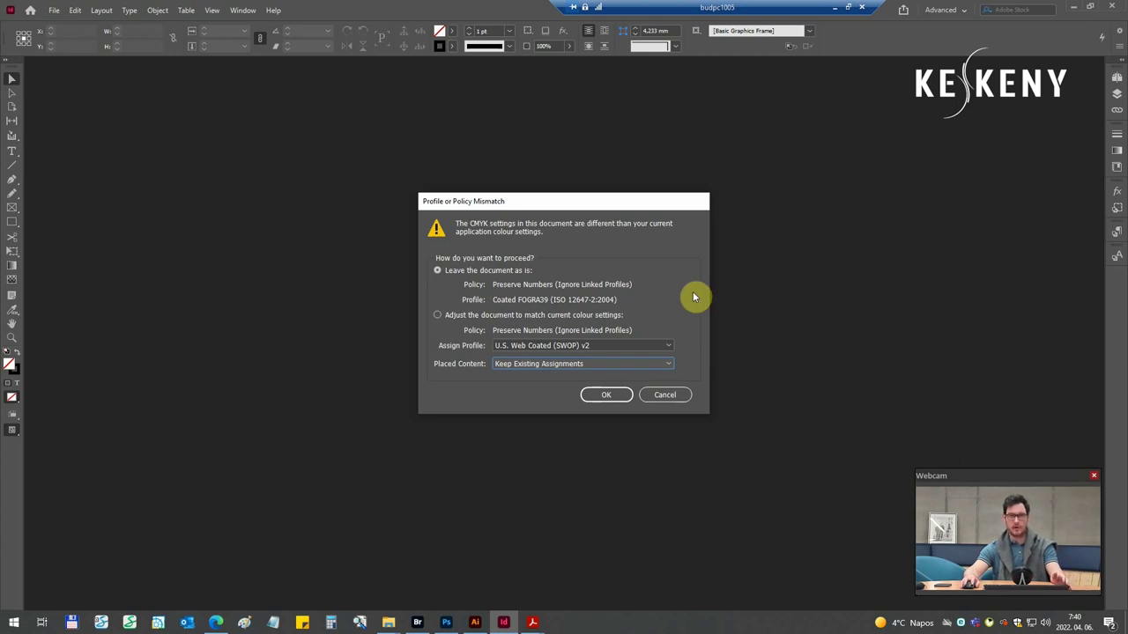
click(626, 395)
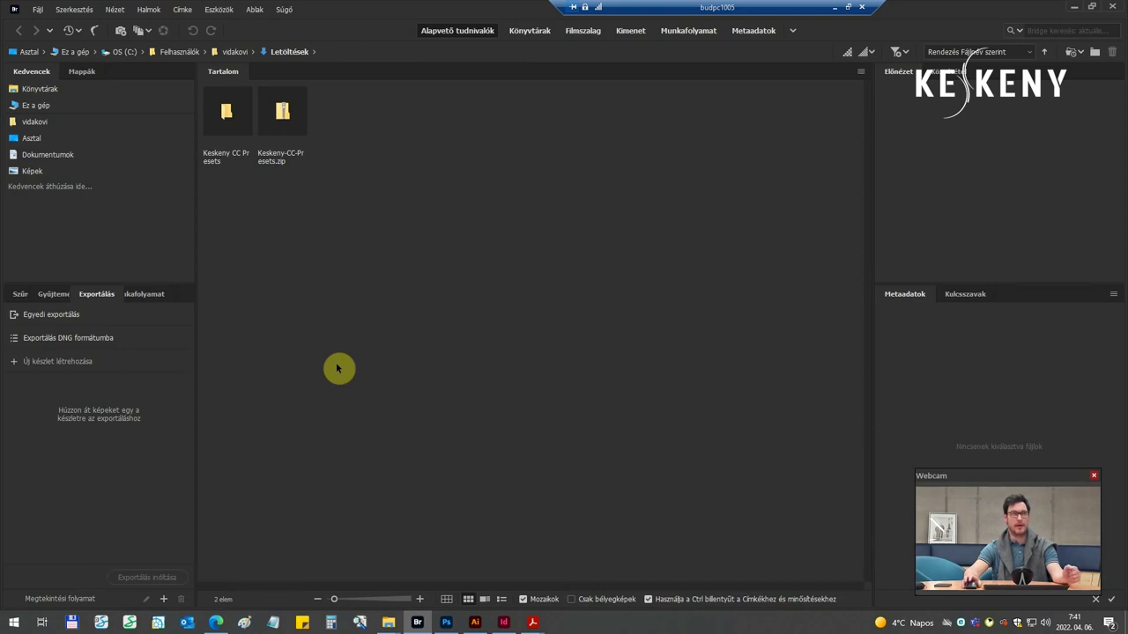
Step: Open the Szerkesztés (Edit) menu in Adobe Bridge
click(76, 11)
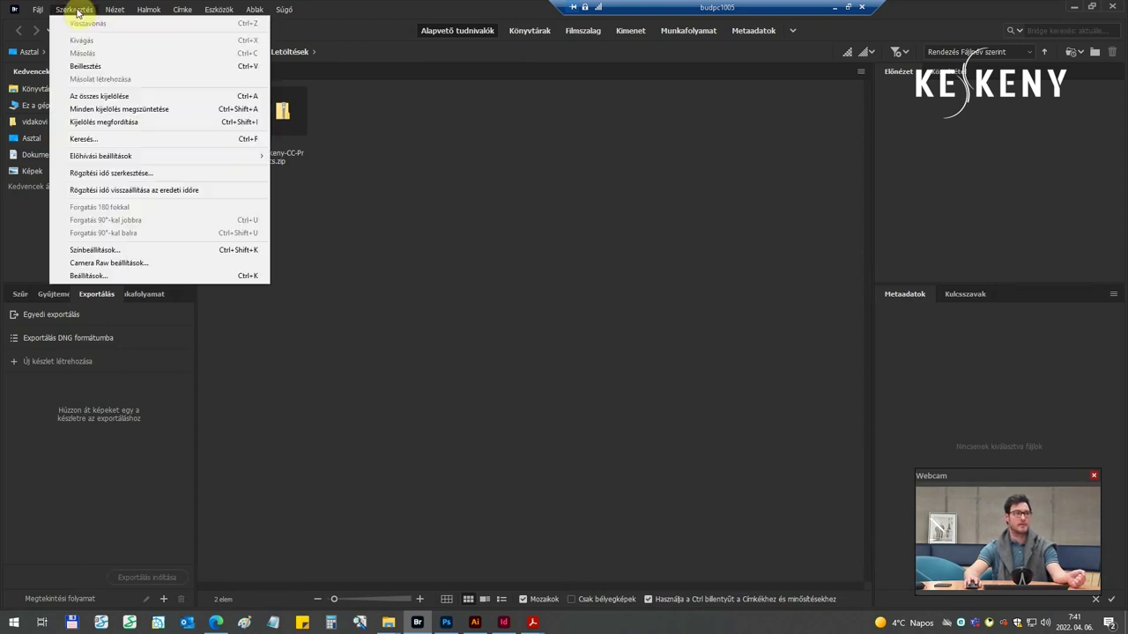
Step: Apply the KeskenyNy_MazoltMunyomo_sRGB preset in Bridge's Színbeállítások (Color Settings)
click(184, 254)
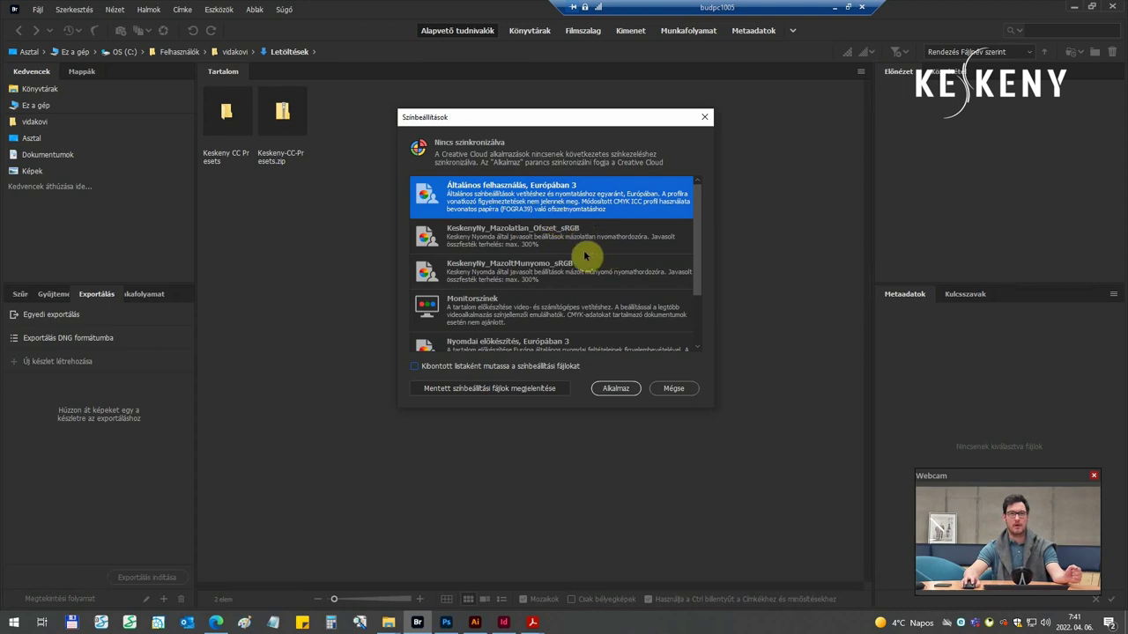
click(543, 273)
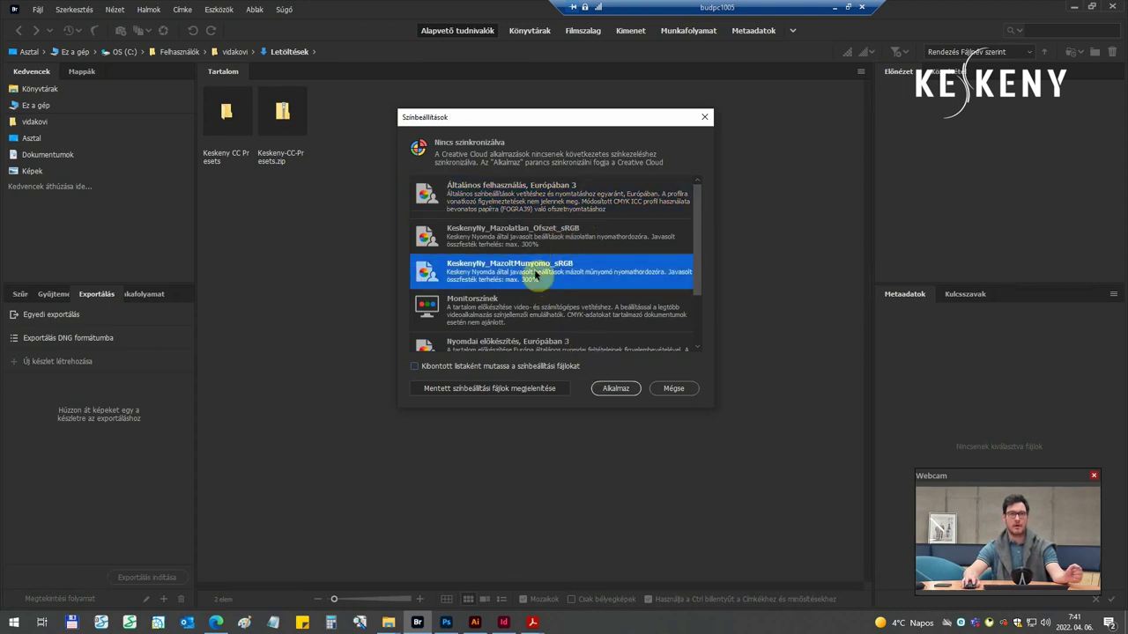
click(615, 388)
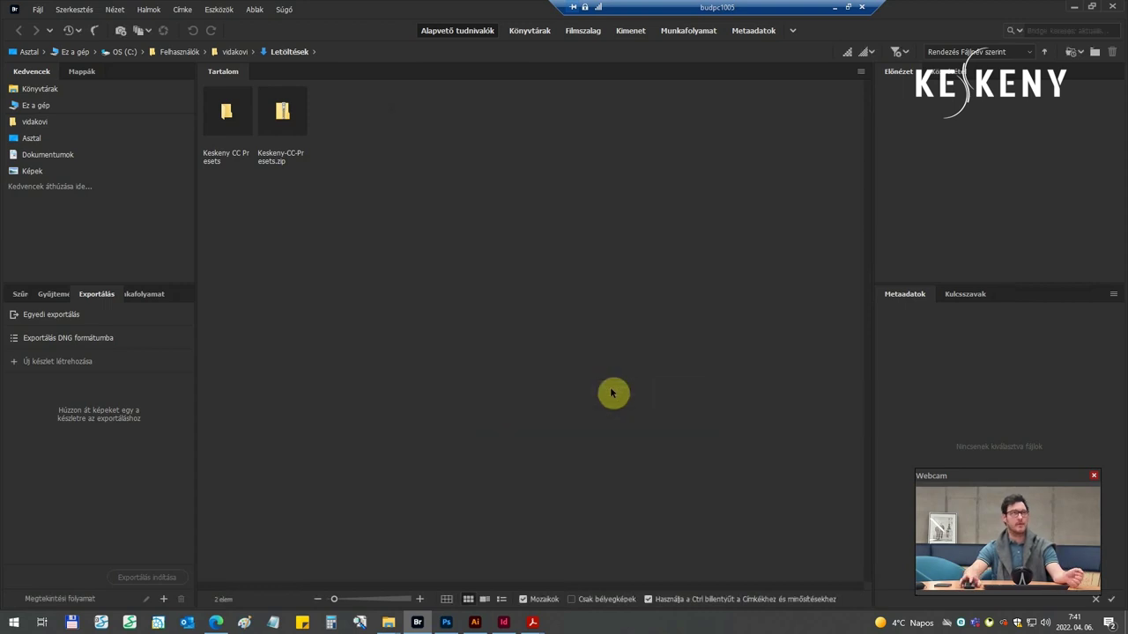
click(74, 9)
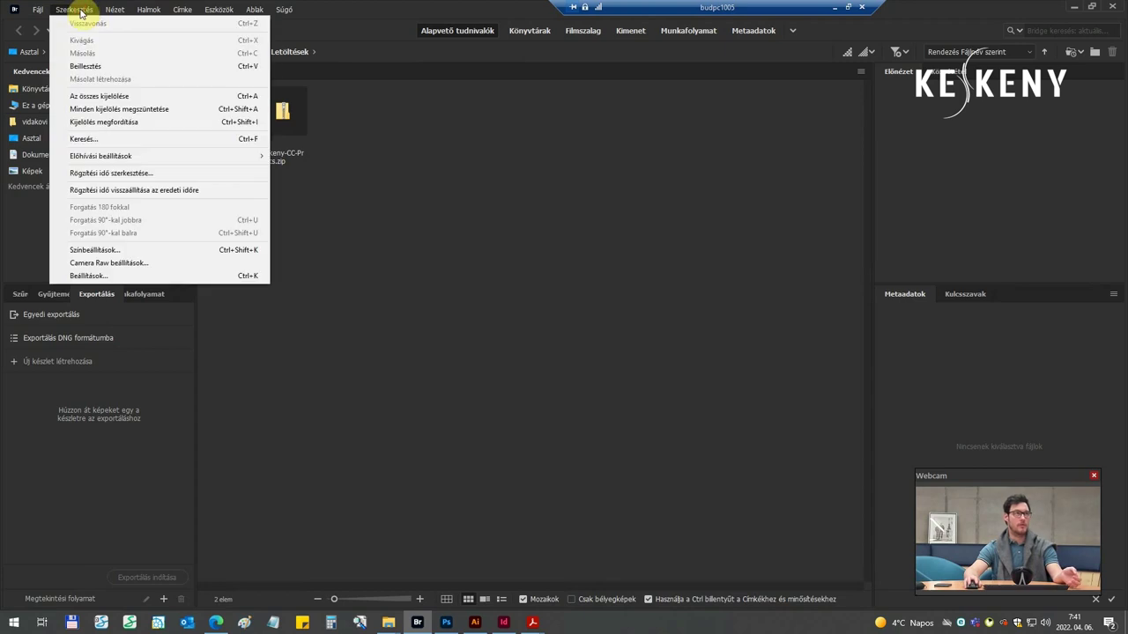
Step: Reopen Színbeállítások to verify the KeskenyNy_MazoltMunyomo_sRGB preset is applied
click(188, 250)
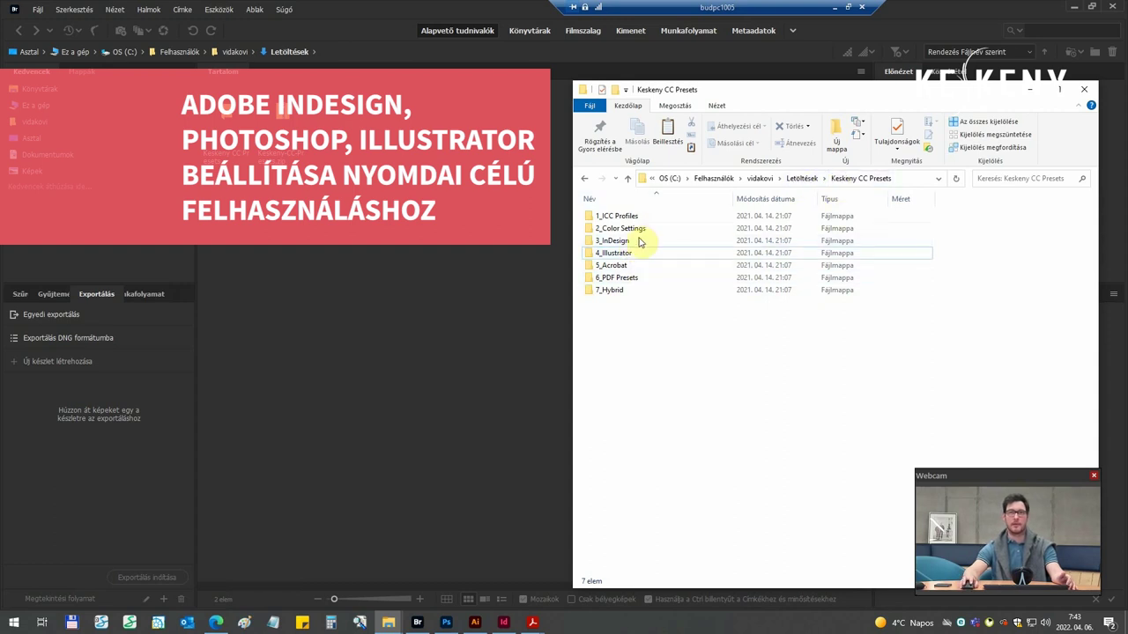
Step: Browse the 4_Illustrator and 7_Hybrid preset folders, then switch to Adobe Photoshop
click(629, 255)
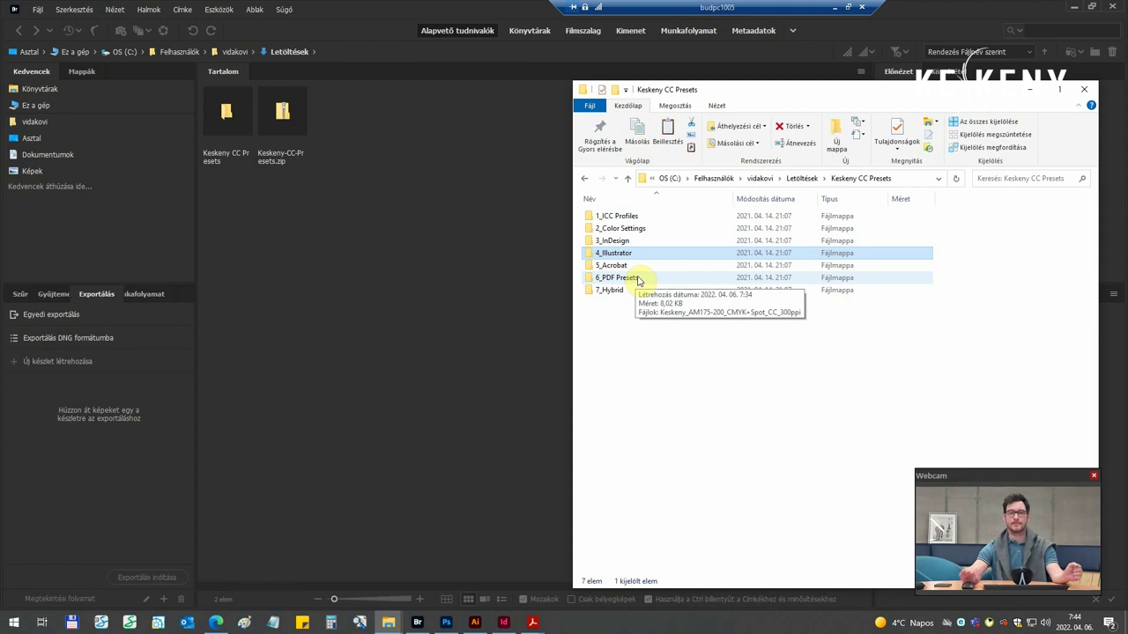
click(622, 293)
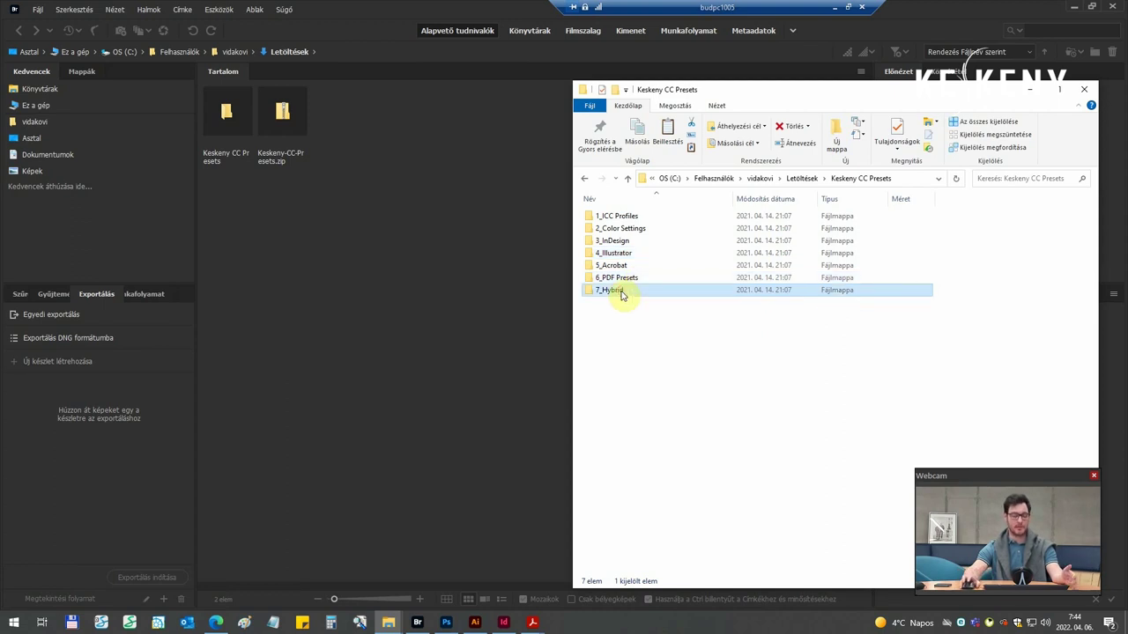
click(448, 622)
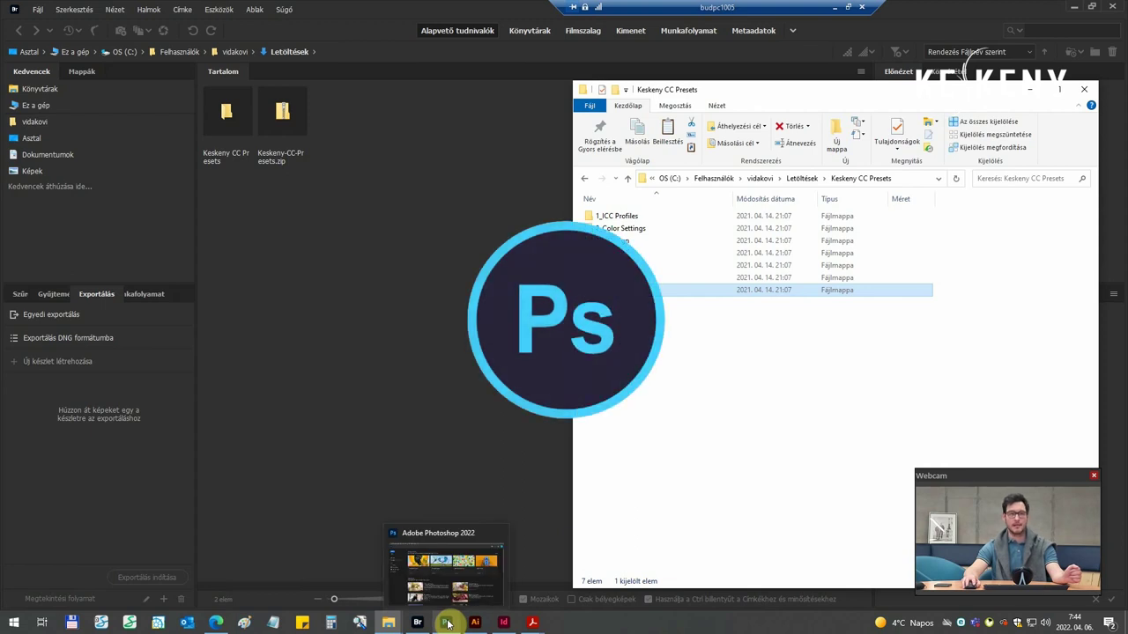
Step: Bring Photoshop forward and open Edit > Color Settings, showing KeskenyNy_MazoltMunyomo_sRGB
click(447, 622)
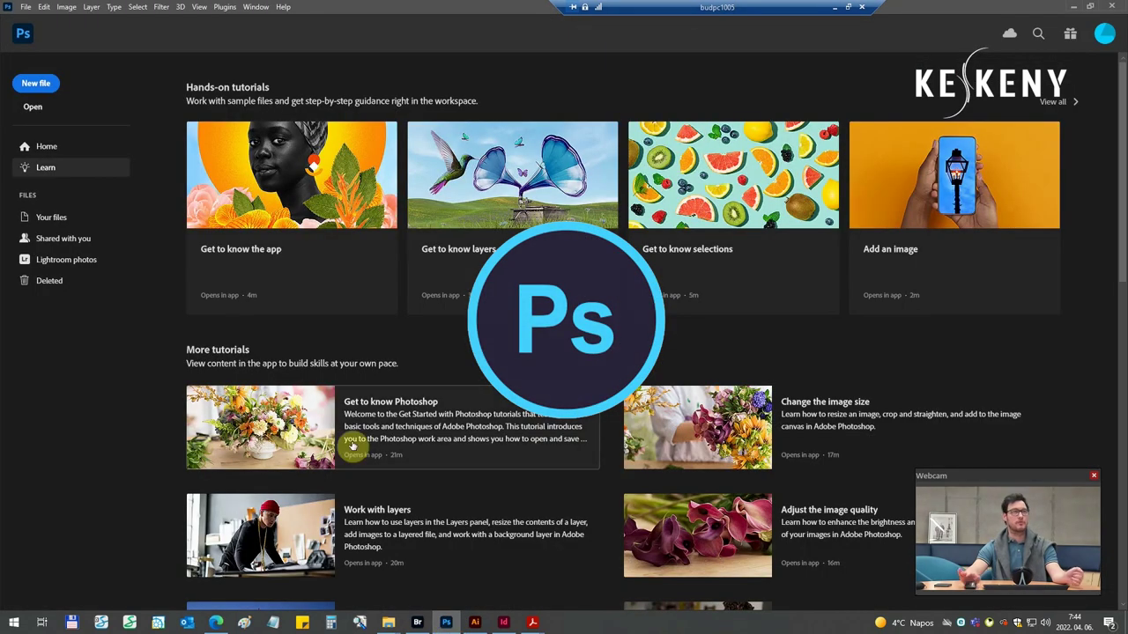
click(43, 8)
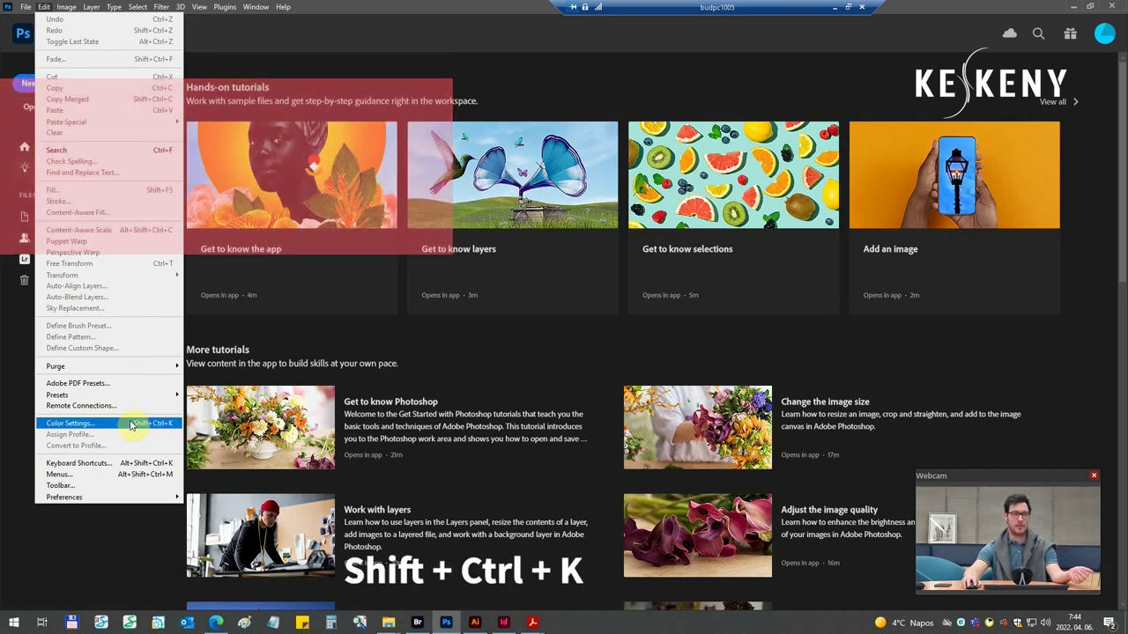
click(132, 425)
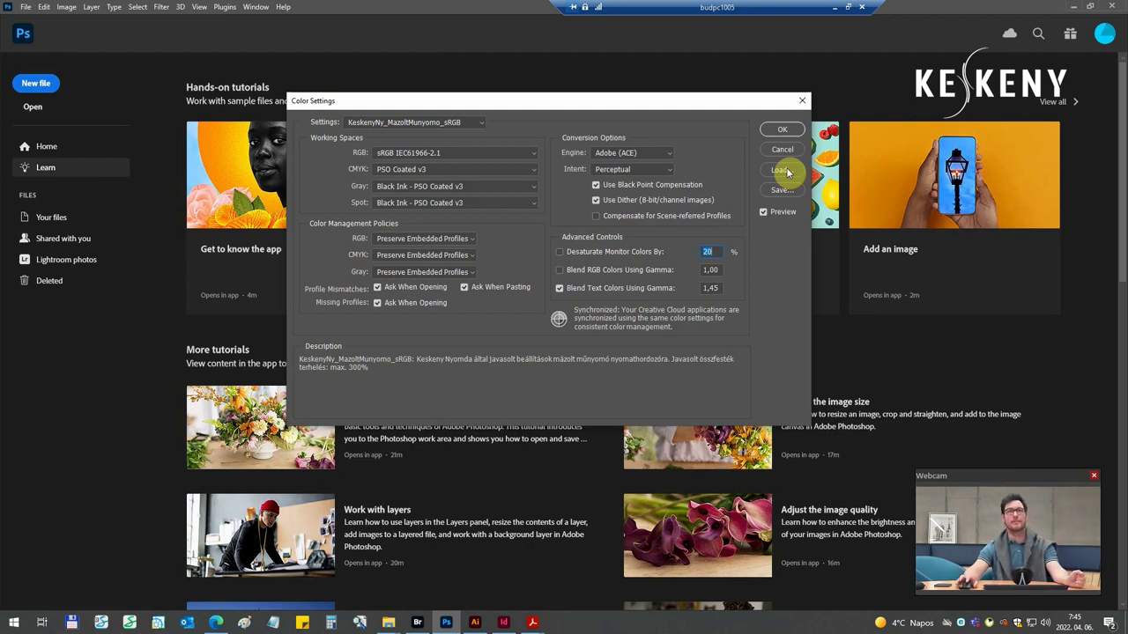
Step: Choose the KeskenyNy_MazoltMunyomo_sRGB colour settings preset and confirm it
click(480, 122)
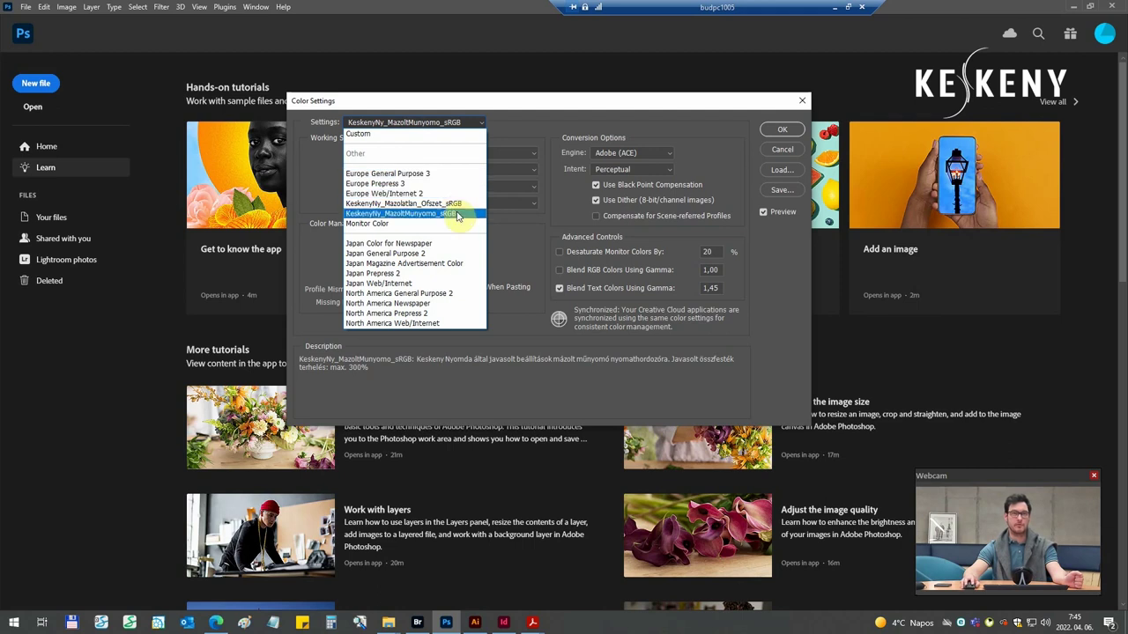
click(457, 216)
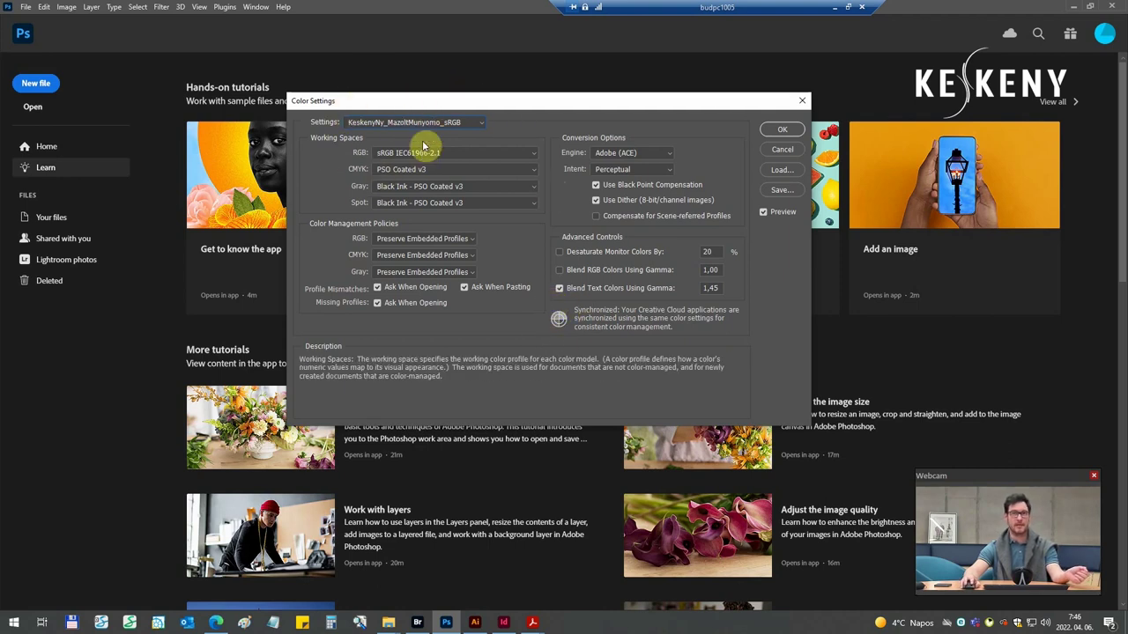
click(782, 131)
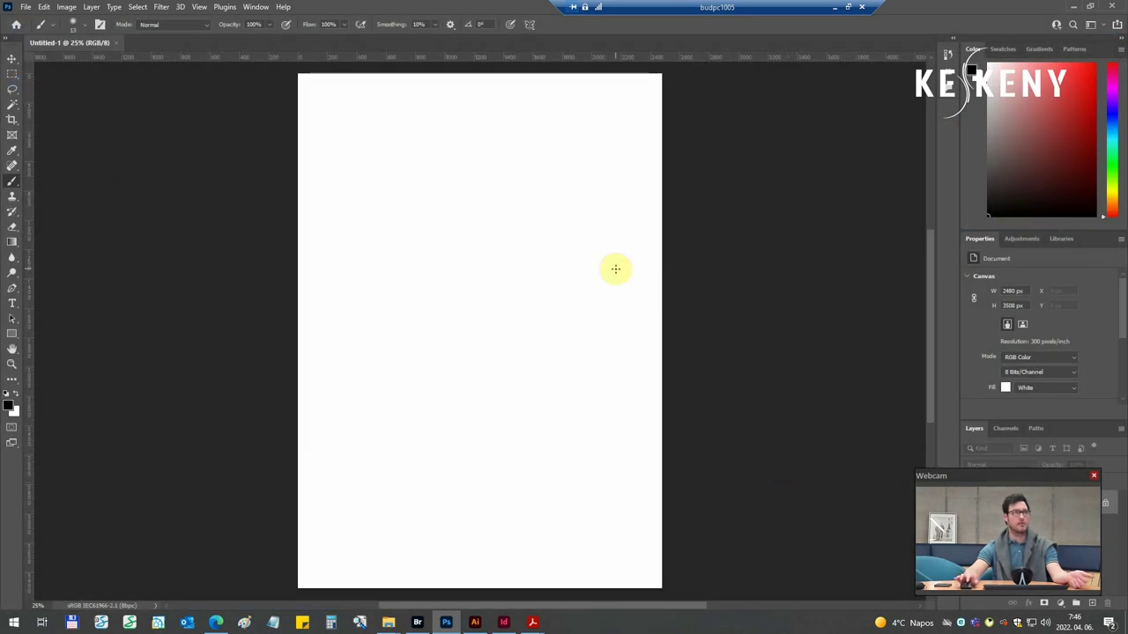
Step: Convert Untitled-1 to CMYK with PSO Coated v3 and show Document Profile in the status bar
click(67, 7)
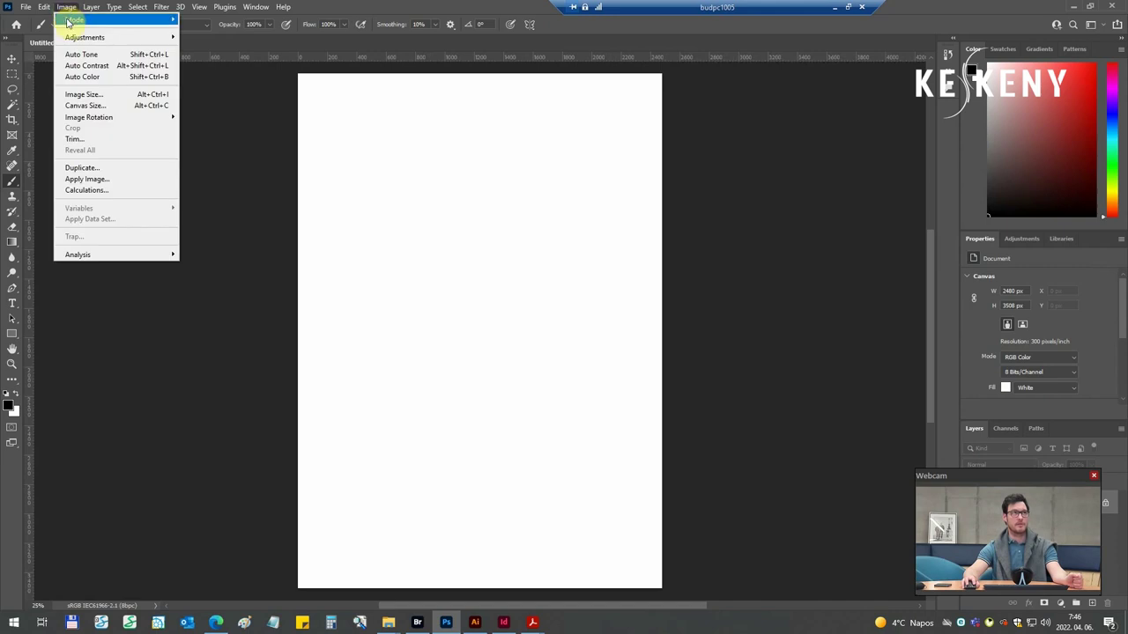
mouse_move(75, 19)
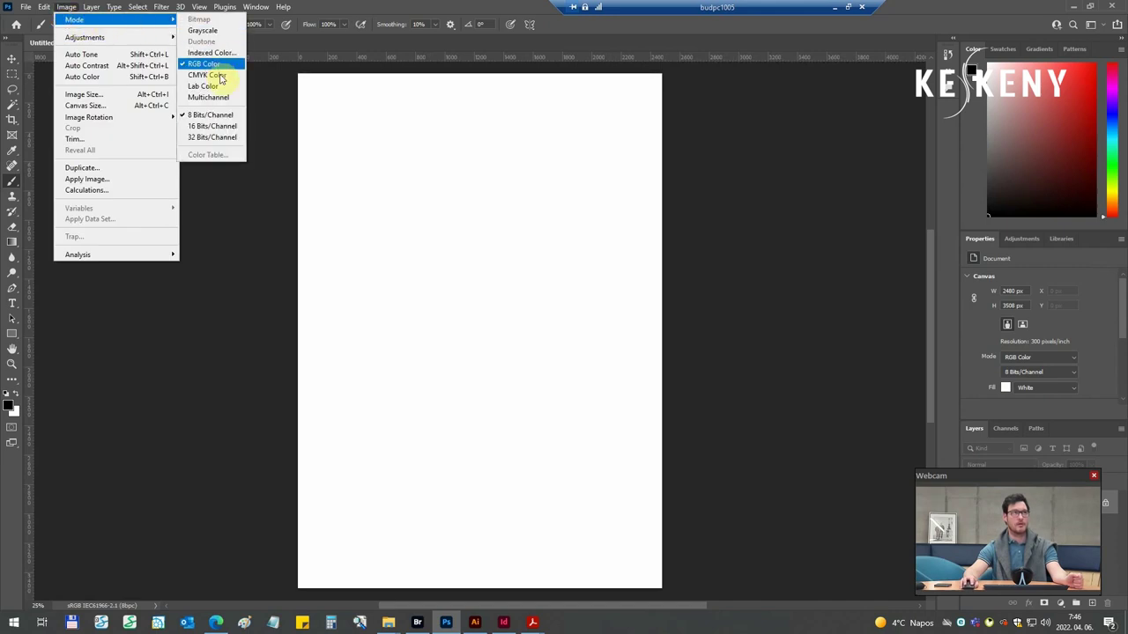
click(221, 76)
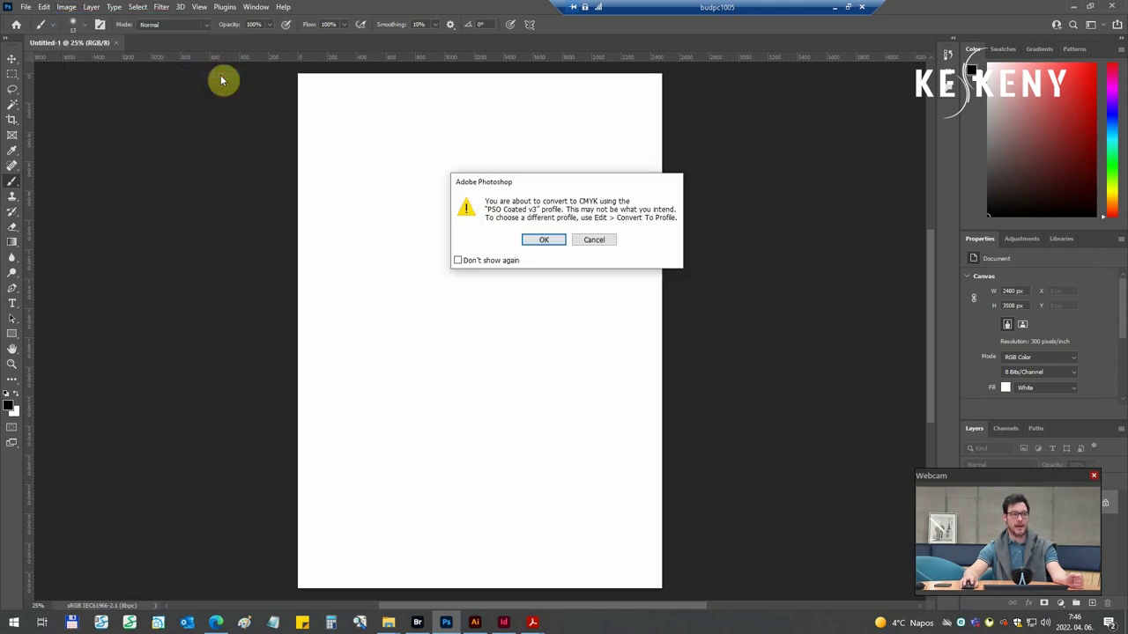
click(550, 238)
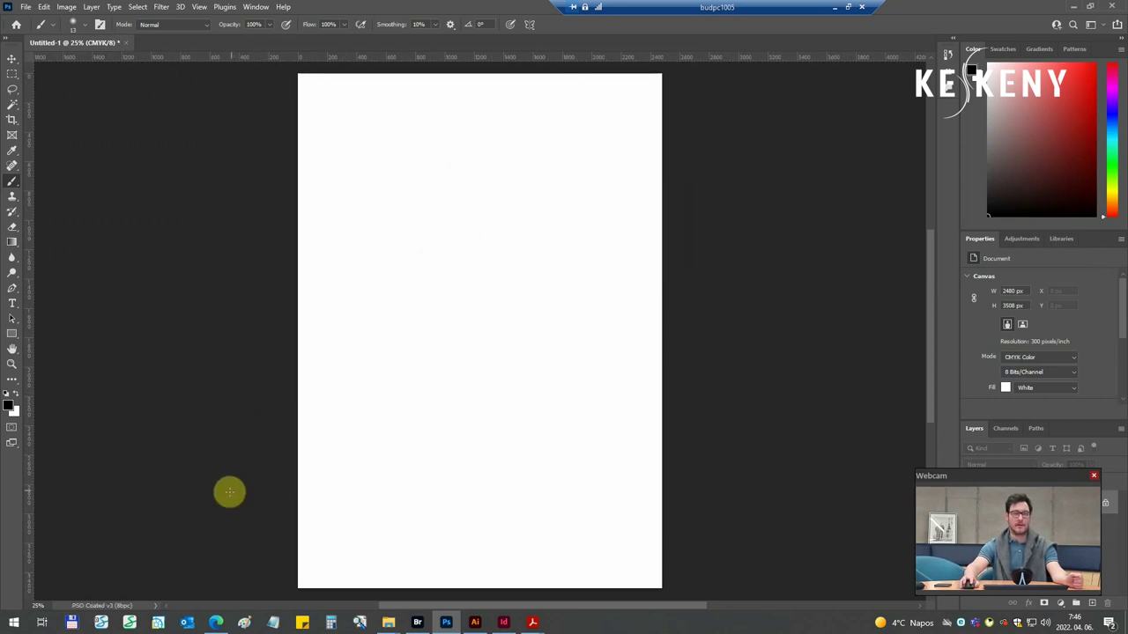
click(156, 608)
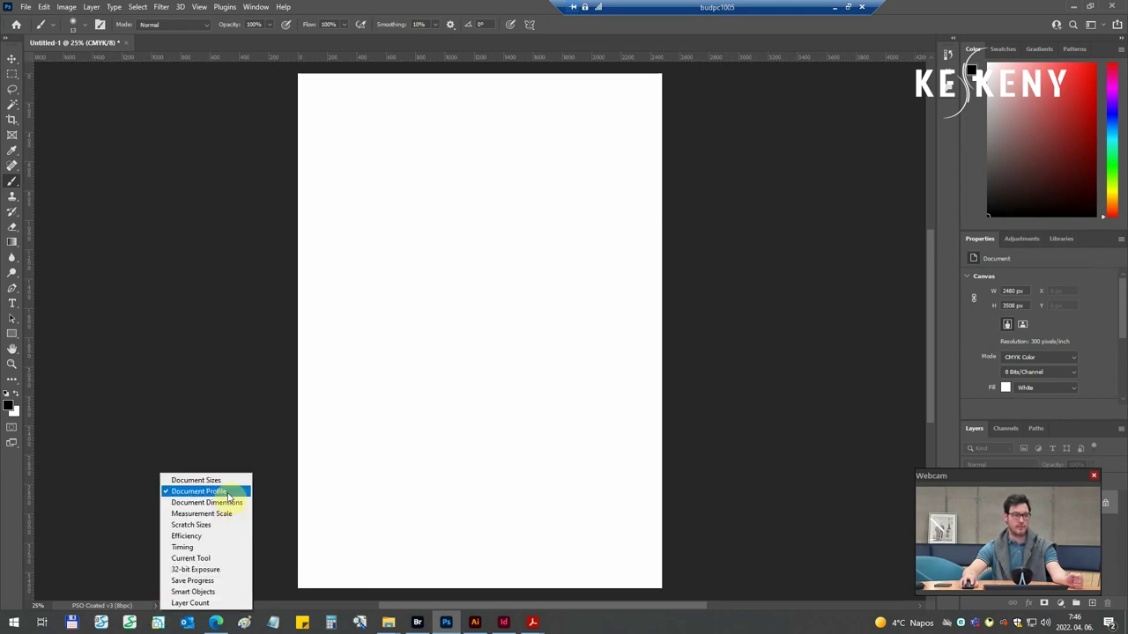
click(241, 431)
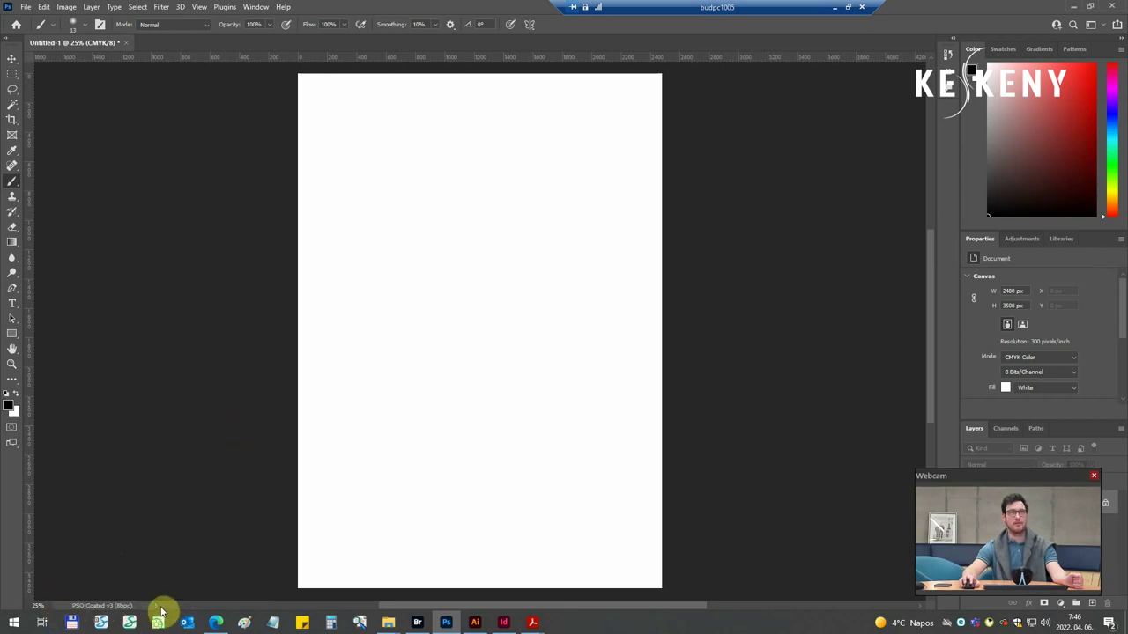
Step: Turn on Proof Colors with a custom PSO Coated v3 proof simulating paper colour
click(195, 9)
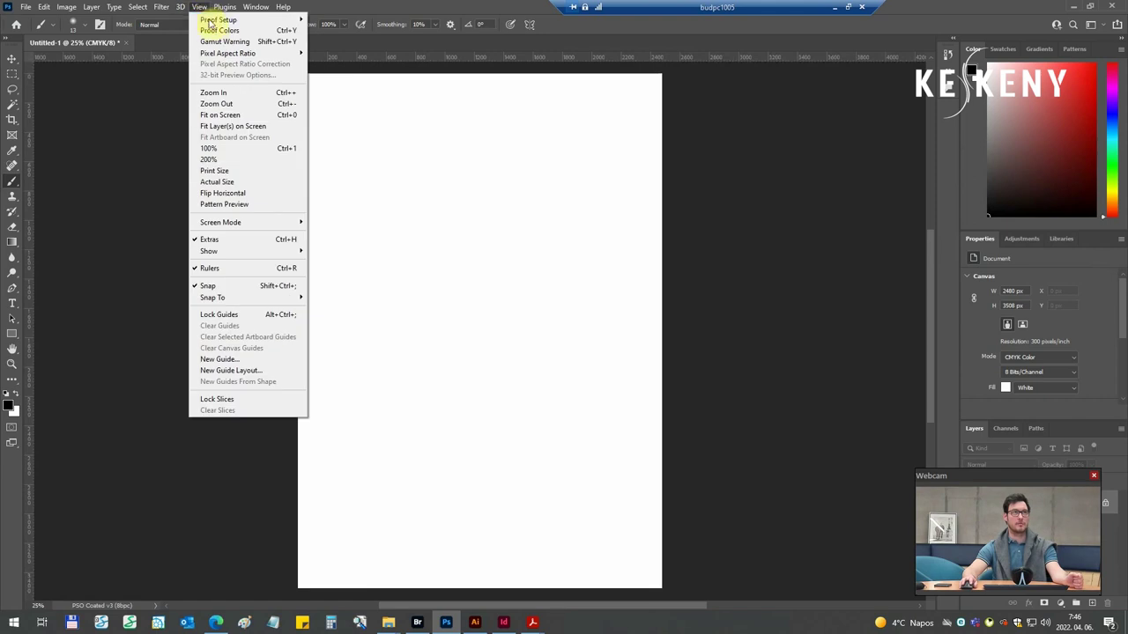
click(211, 31)
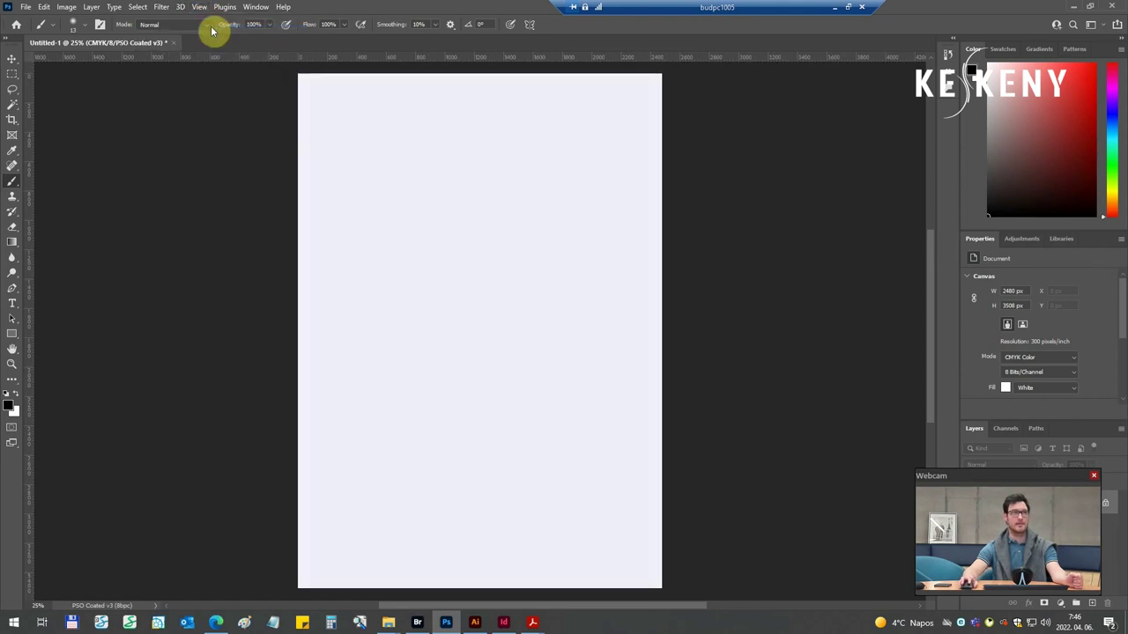
click(199, 7)
mouse_move(218, 19)
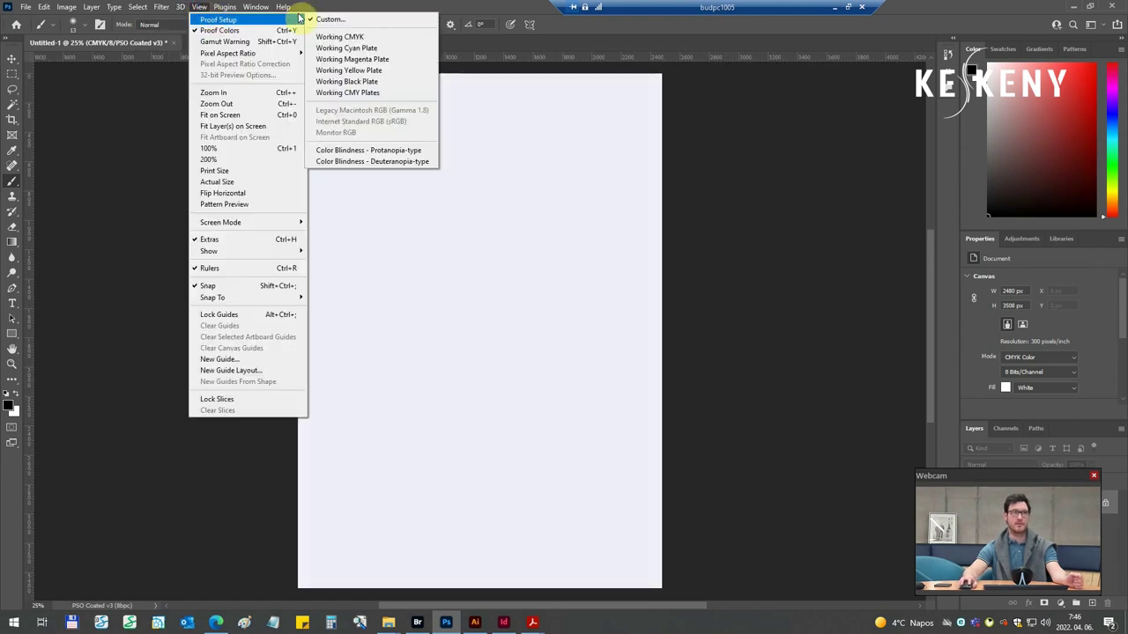
click(344, 21)
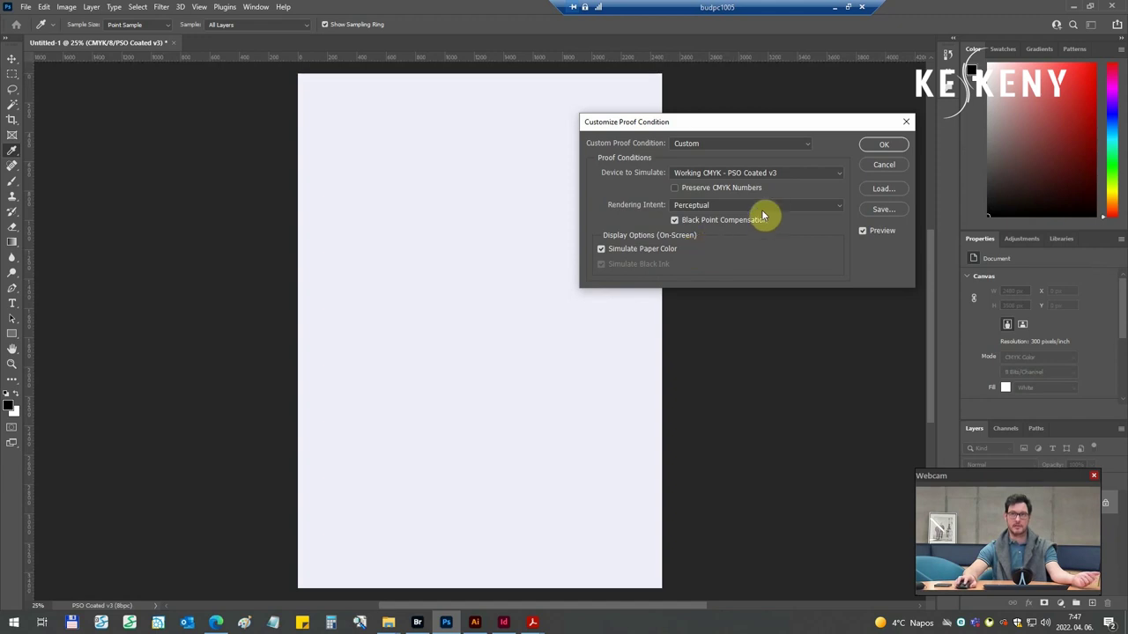
click(886, 145)
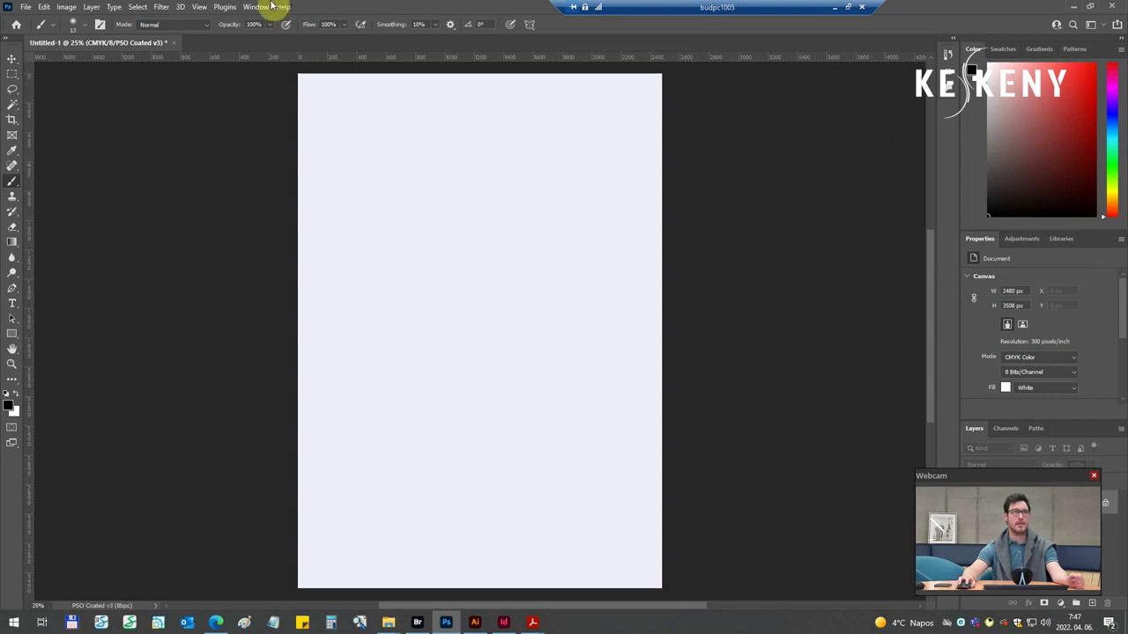
click(199, 8)
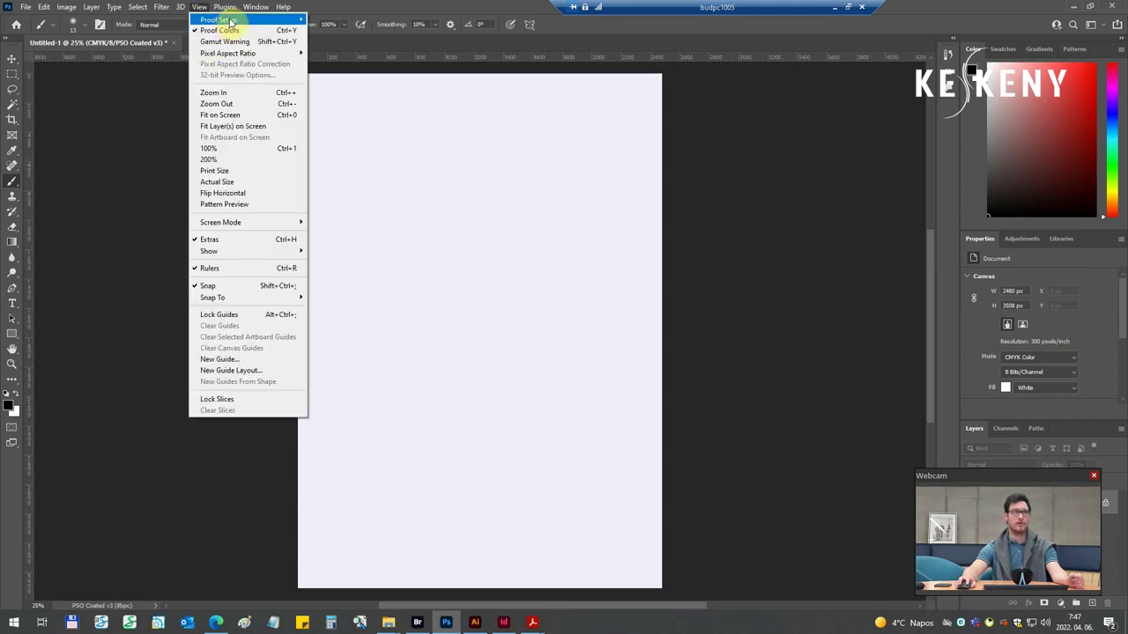
mouse_move(218, 19)
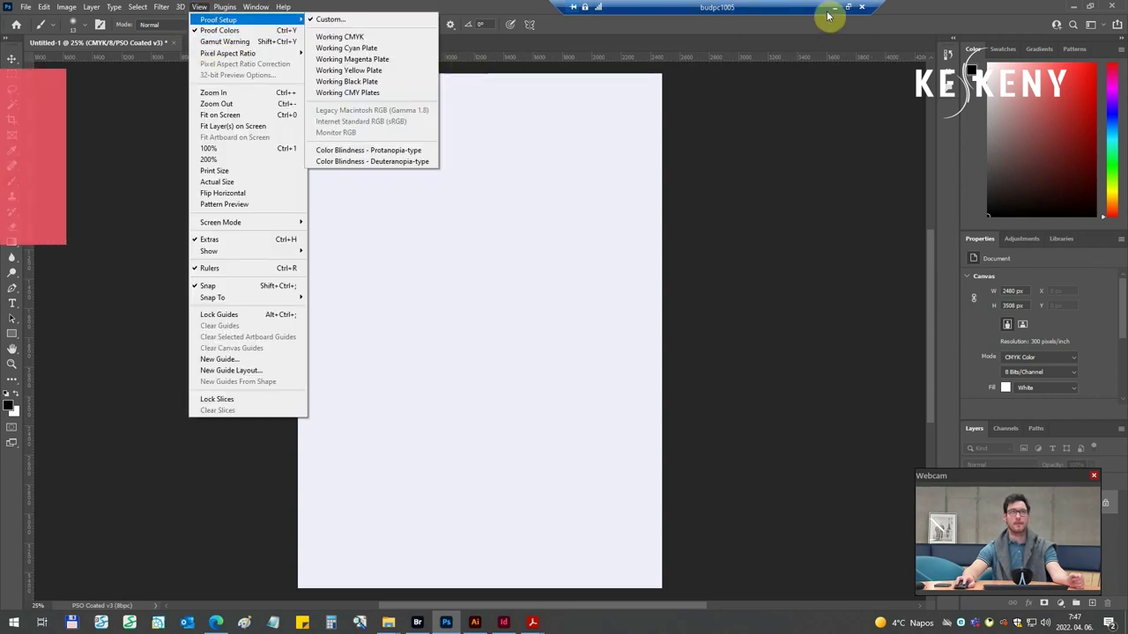
click(859, 26)
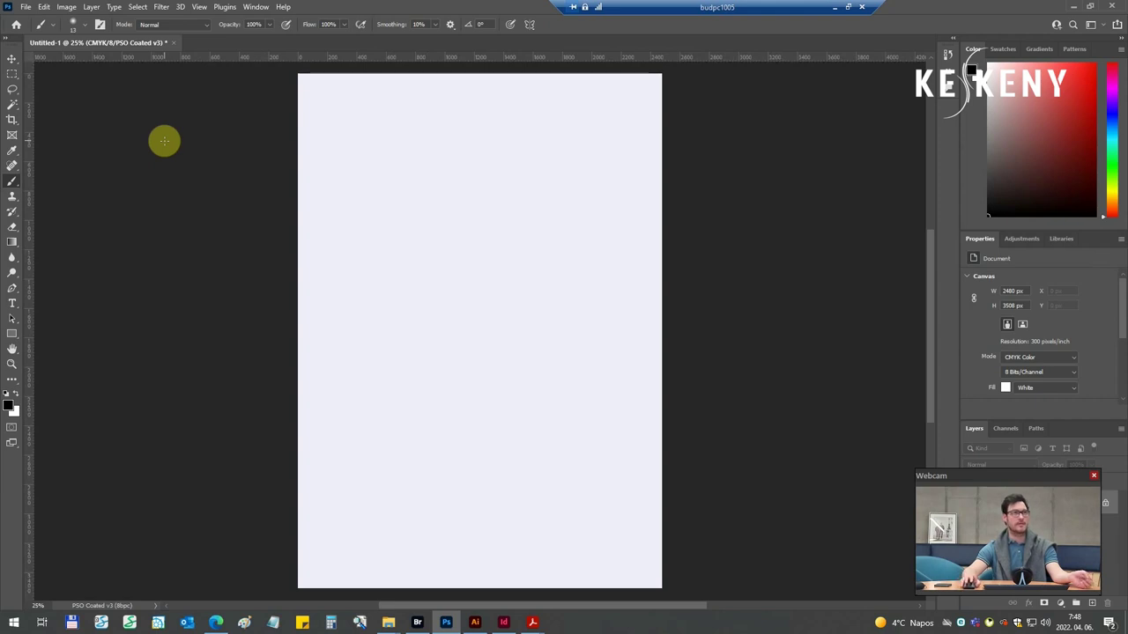
Step: Open the Adobe PDF Presets manager and locate the Keskeny AM175-200 preset in 6_PDF Presets
click(43, 7)
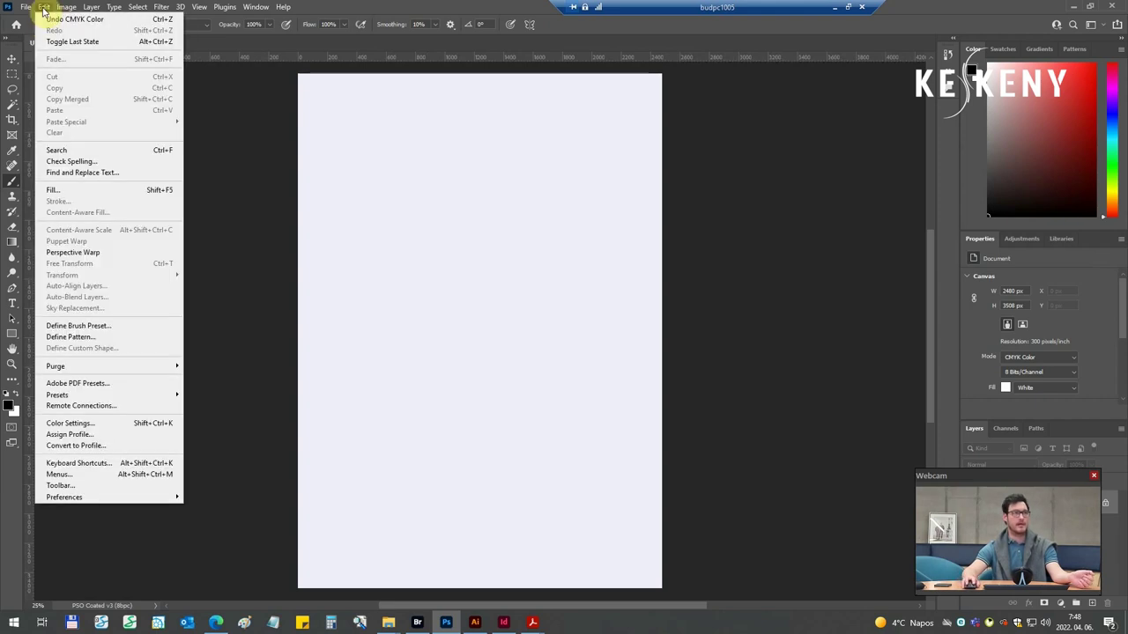
click(109, 383)
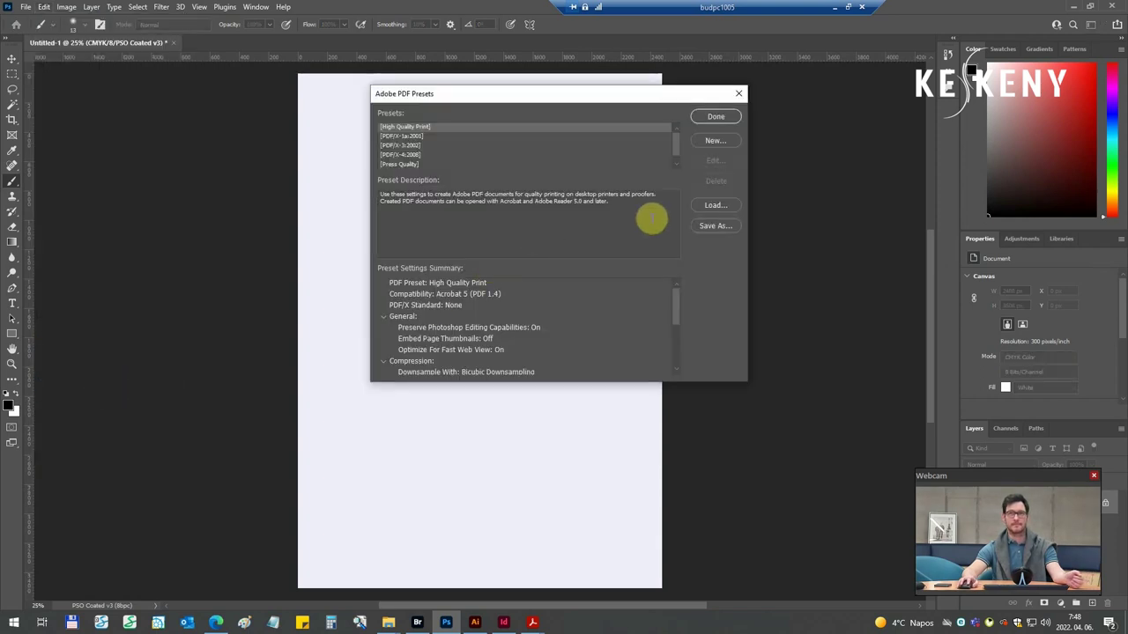
click(717, 207)
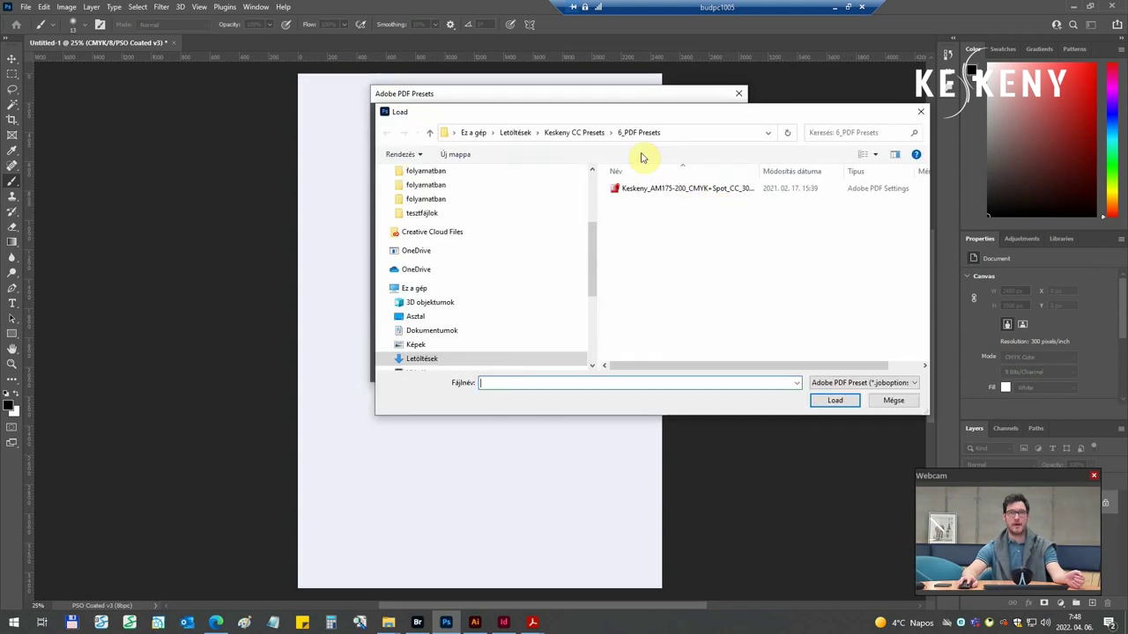
click(572, 134)
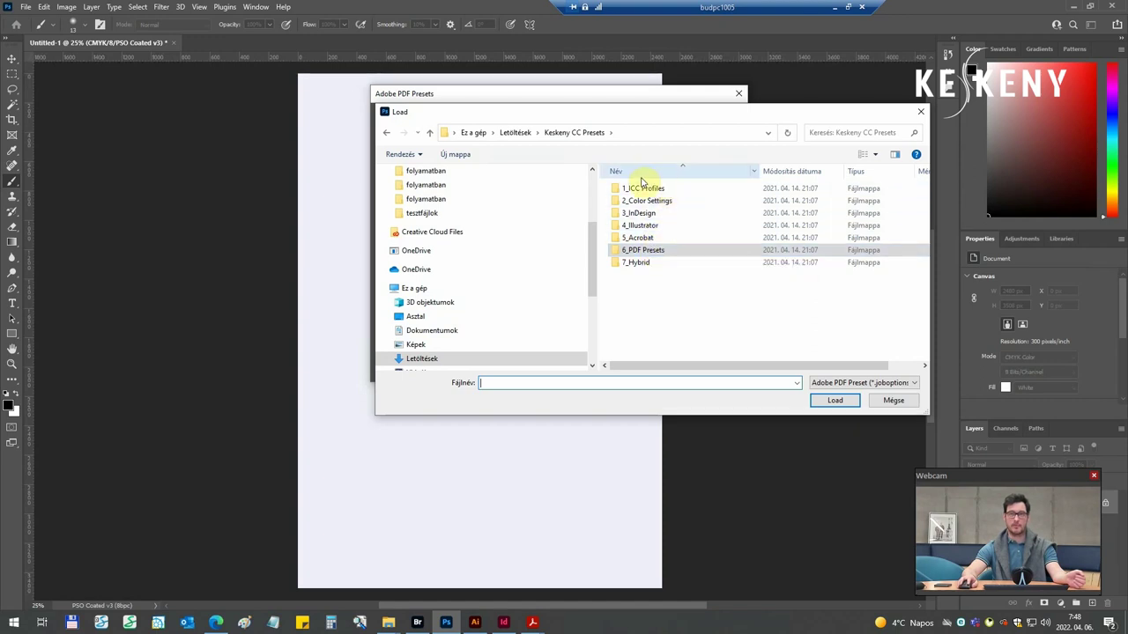
double_click(663, 254)
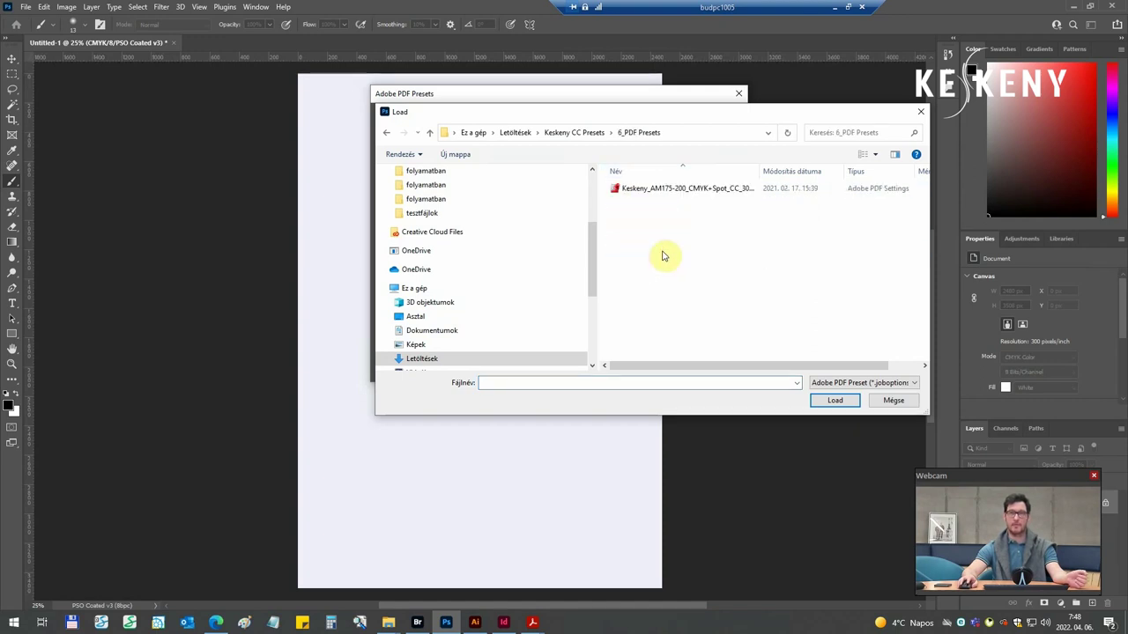
click(668, 192)
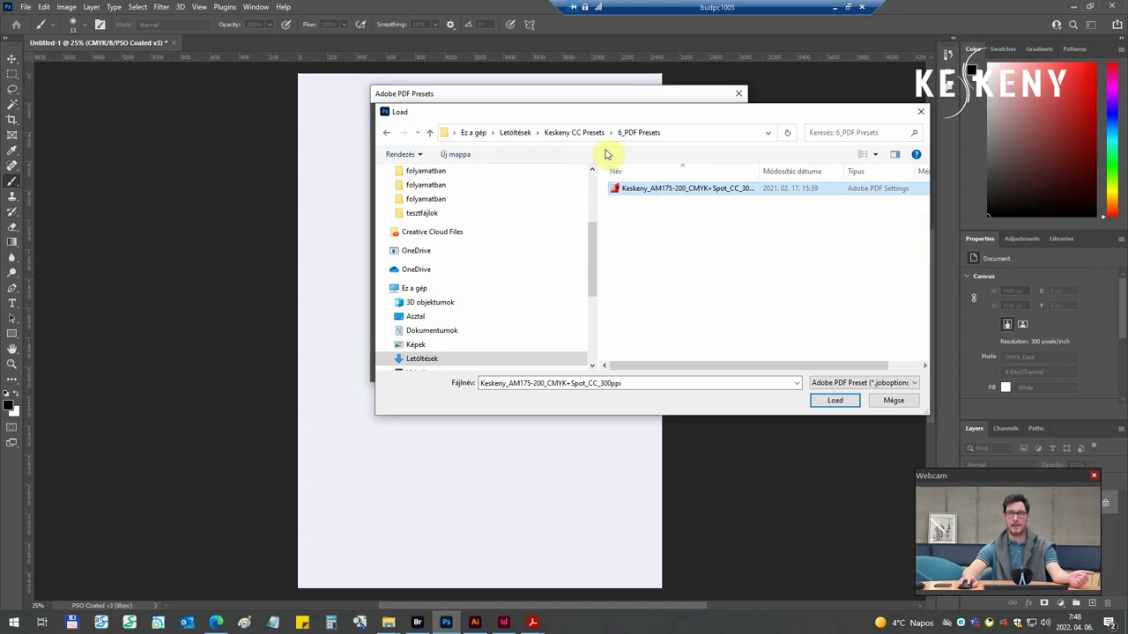
Step: Load Keskeny_AM175-200_CMYK+Spot_CC_300ppi into the PDF presets and close the manager
click(581, 132)
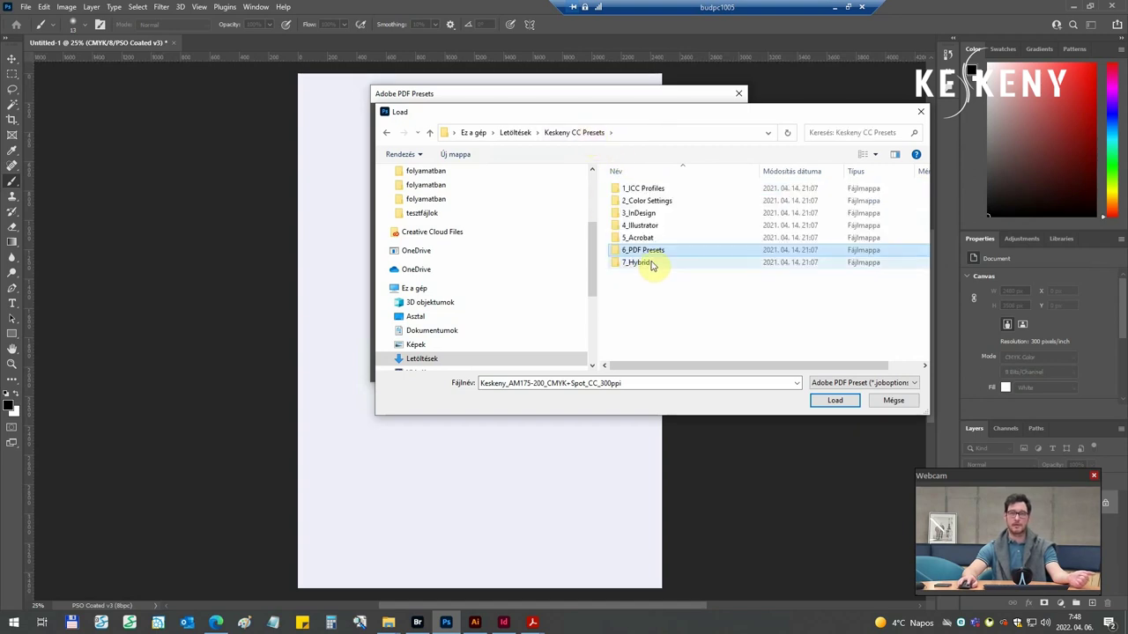
mouse_move(638, 263)
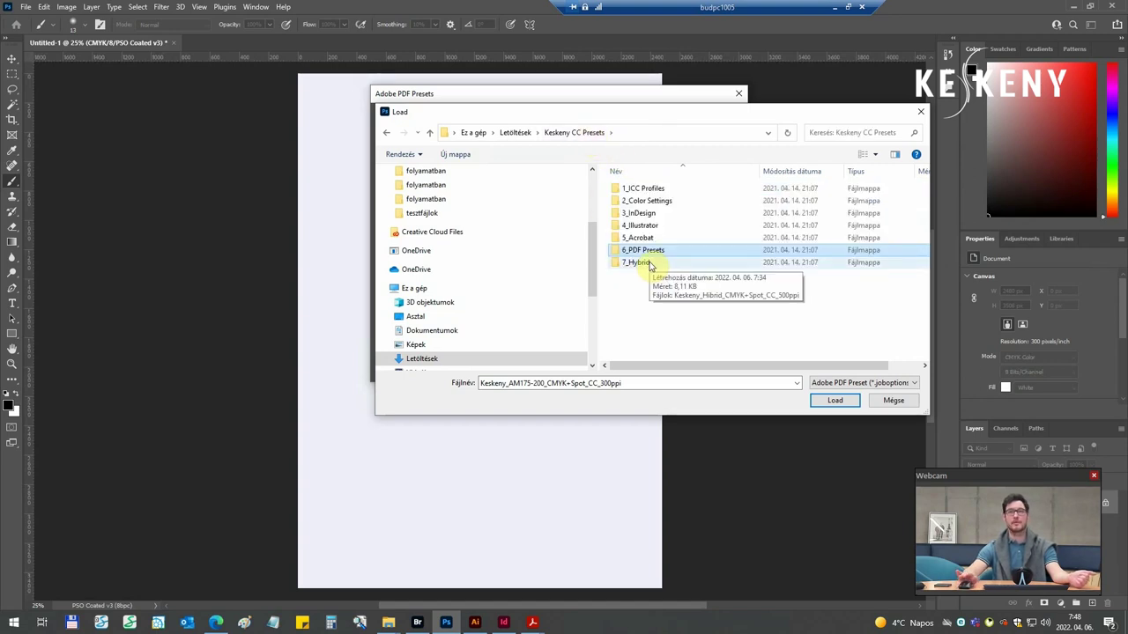
double_click(651, 264)
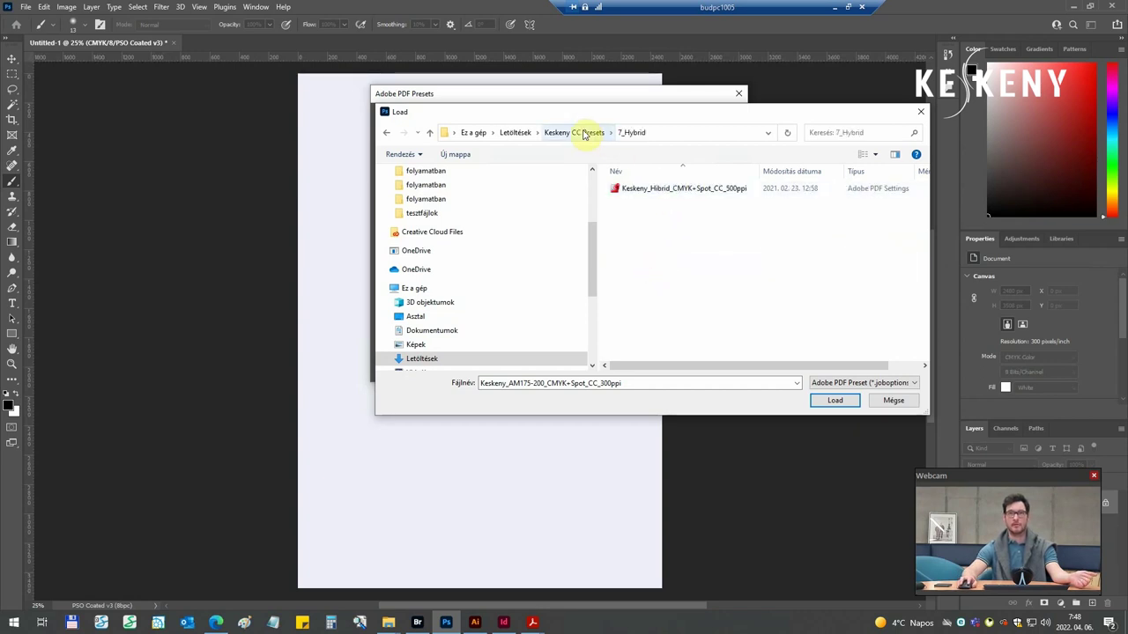
click(582, 132)
double_click(654, 254)
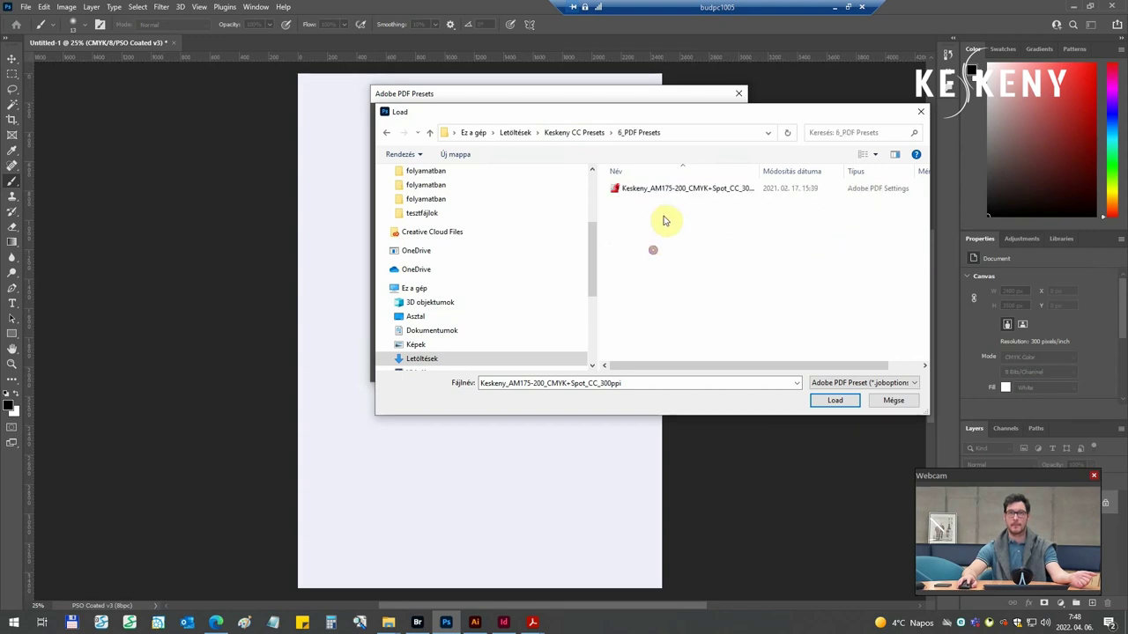
click(667, 189)
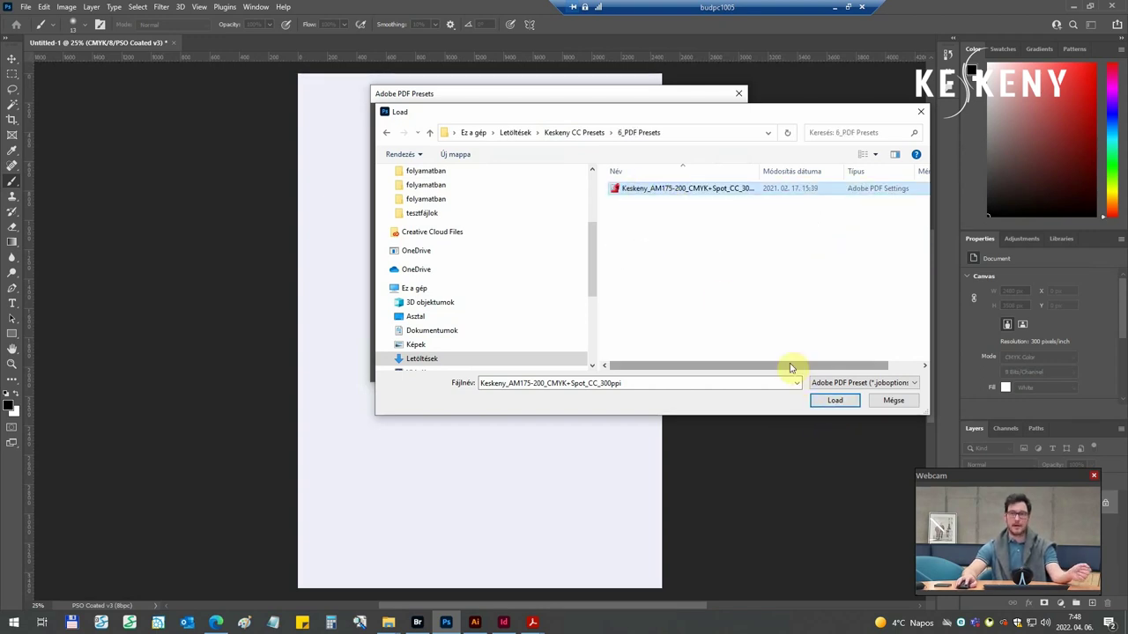
click(828, 401)
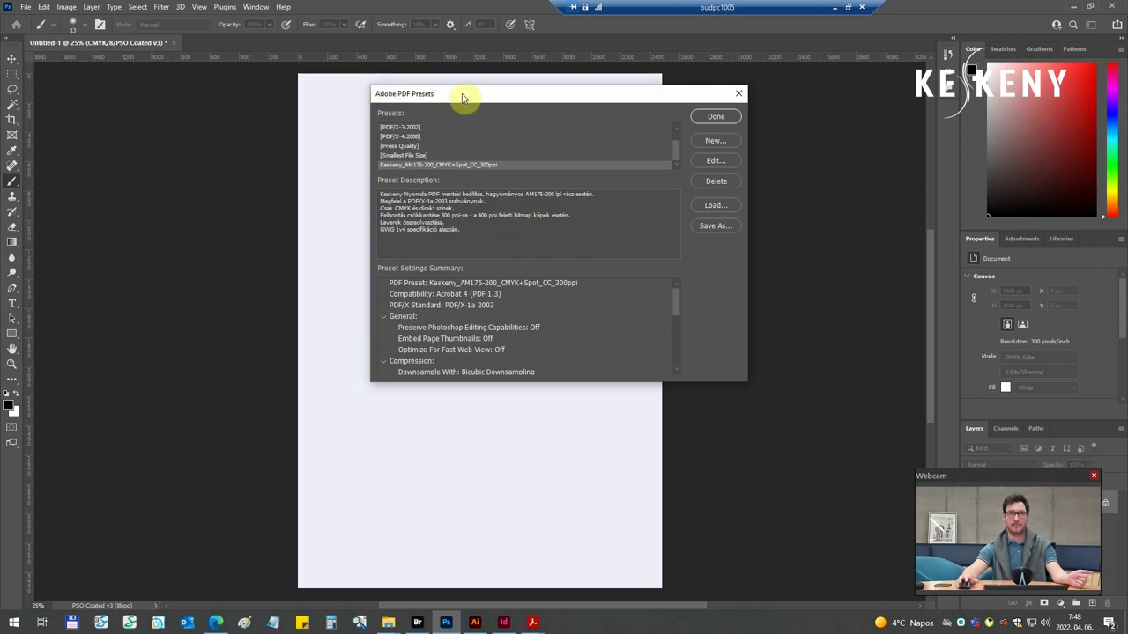
click(727, 117)
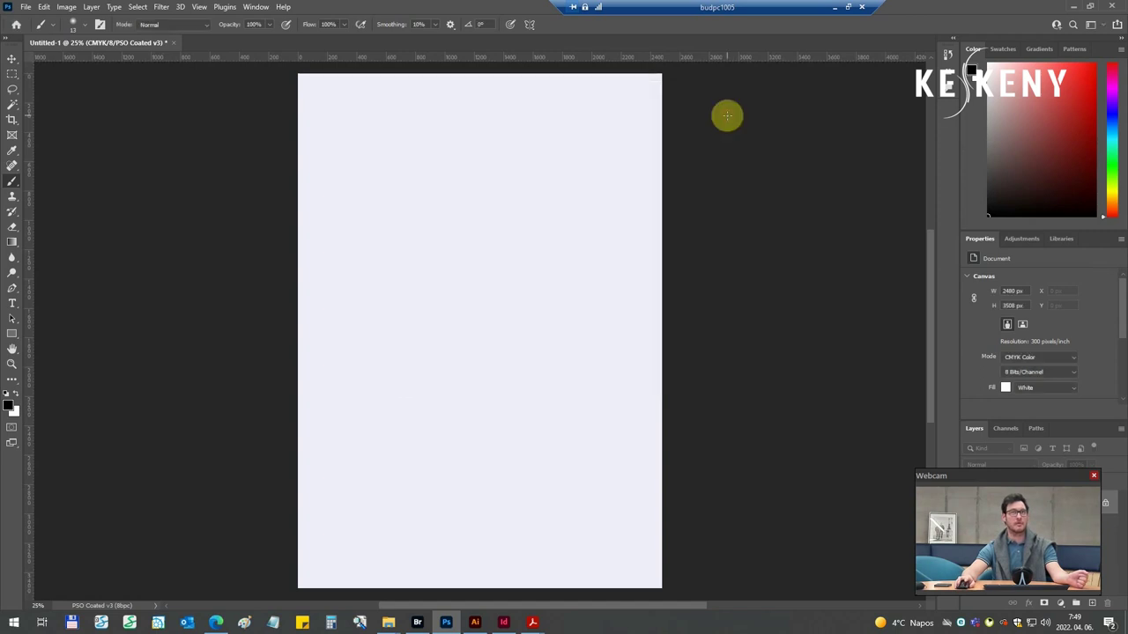
click(25, 9)
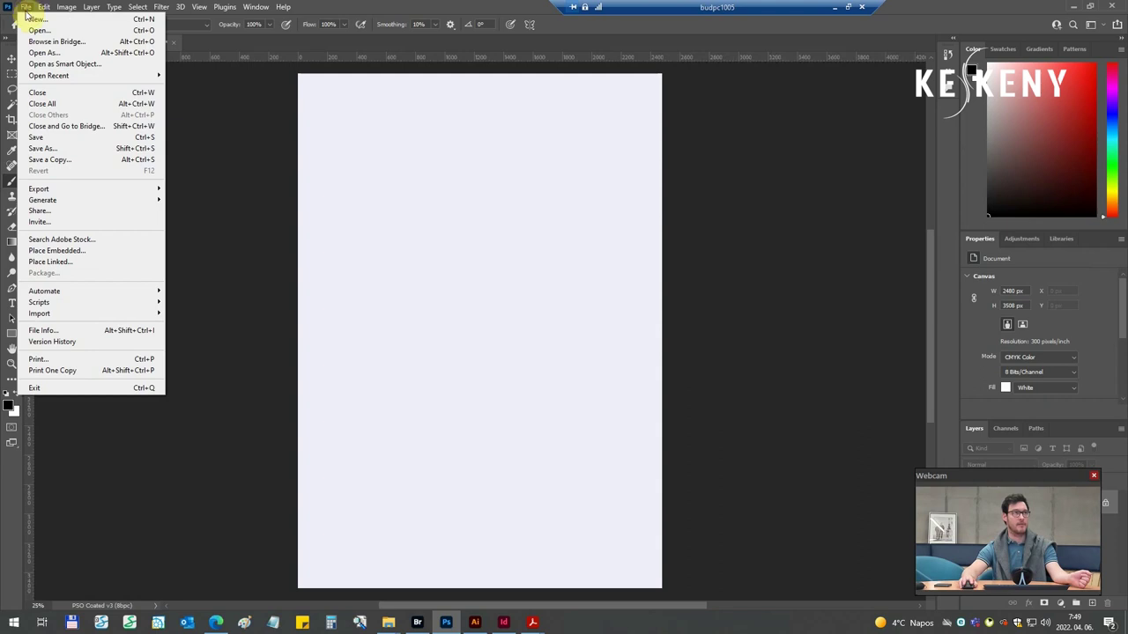
Step: Save Untitled-1 to this computer as a Photoshop PDF
click(91, 150)
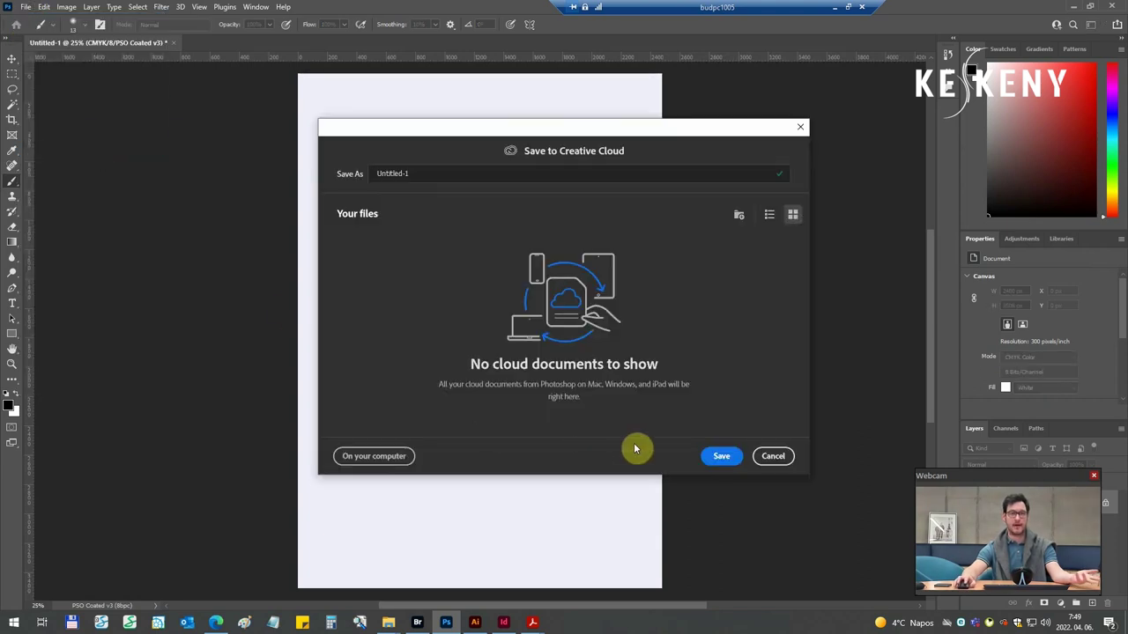
click(373, 458)
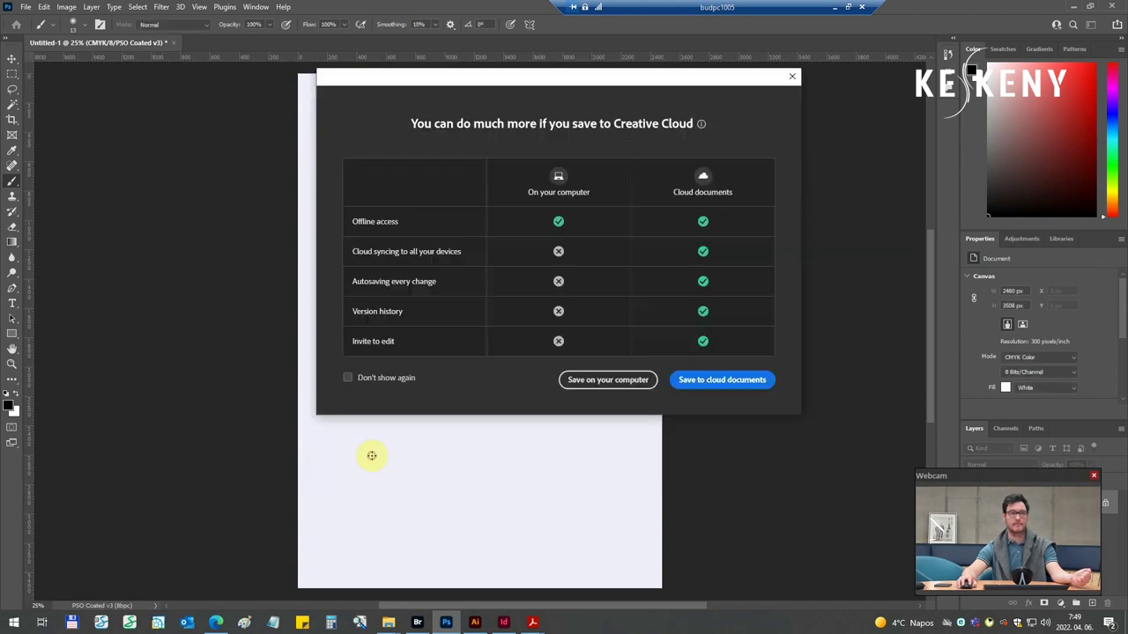
click(610, 383)
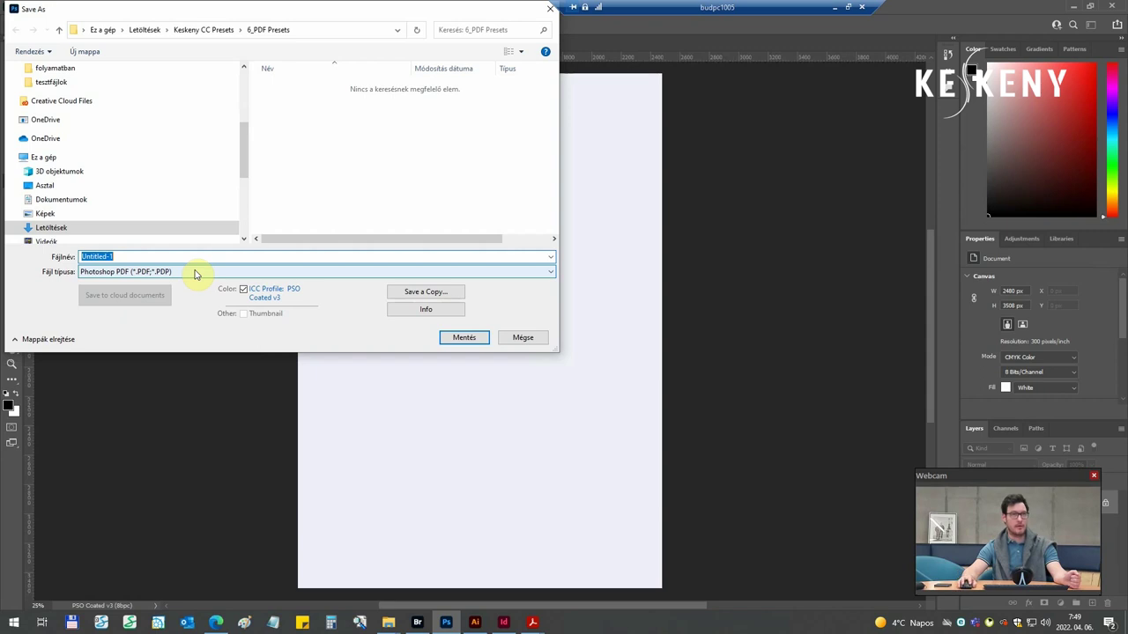
click(195, 273)
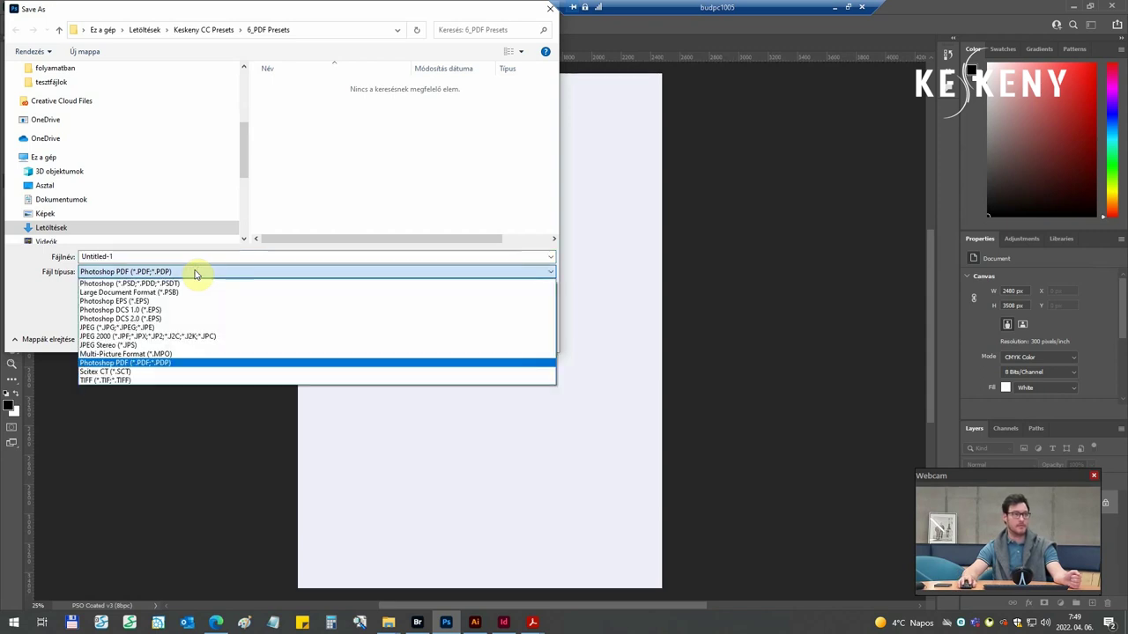
click(134, 366)
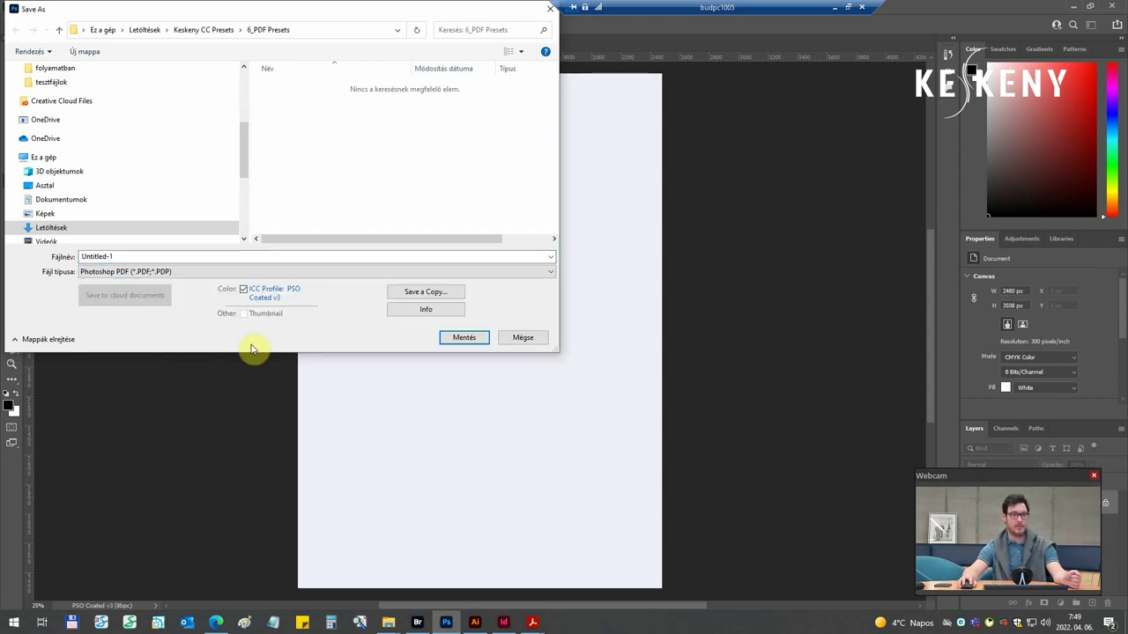
click(473, 343)
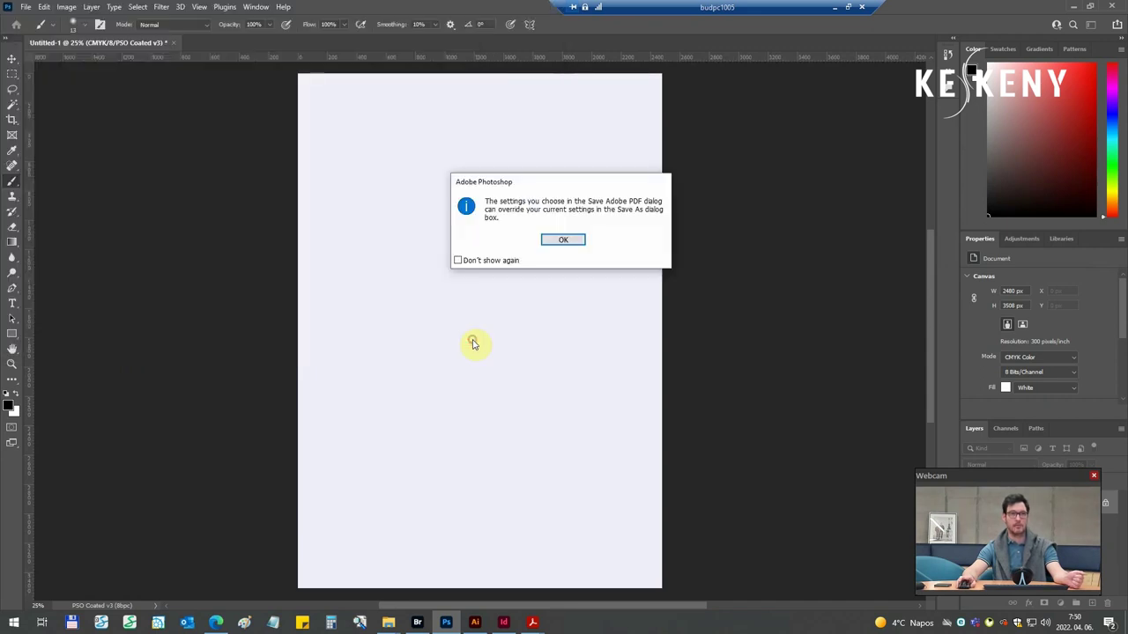
Step: Apply the Keskeny AM175-200 PDF preset, select its description, and view its Compression panel
click(559, 244)
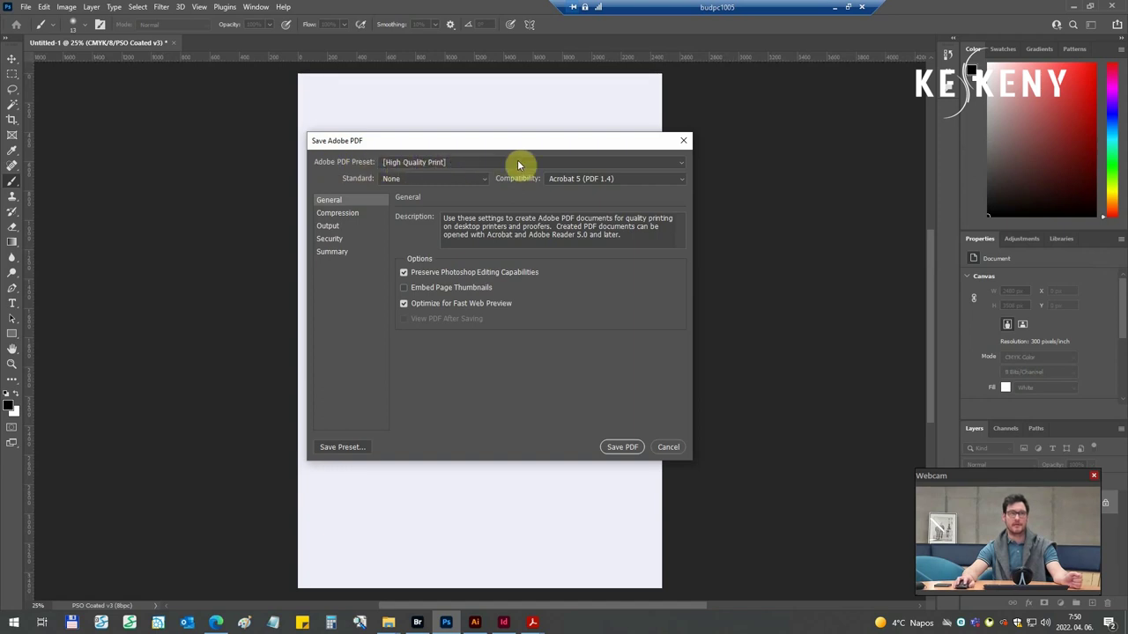
click(679, 163)
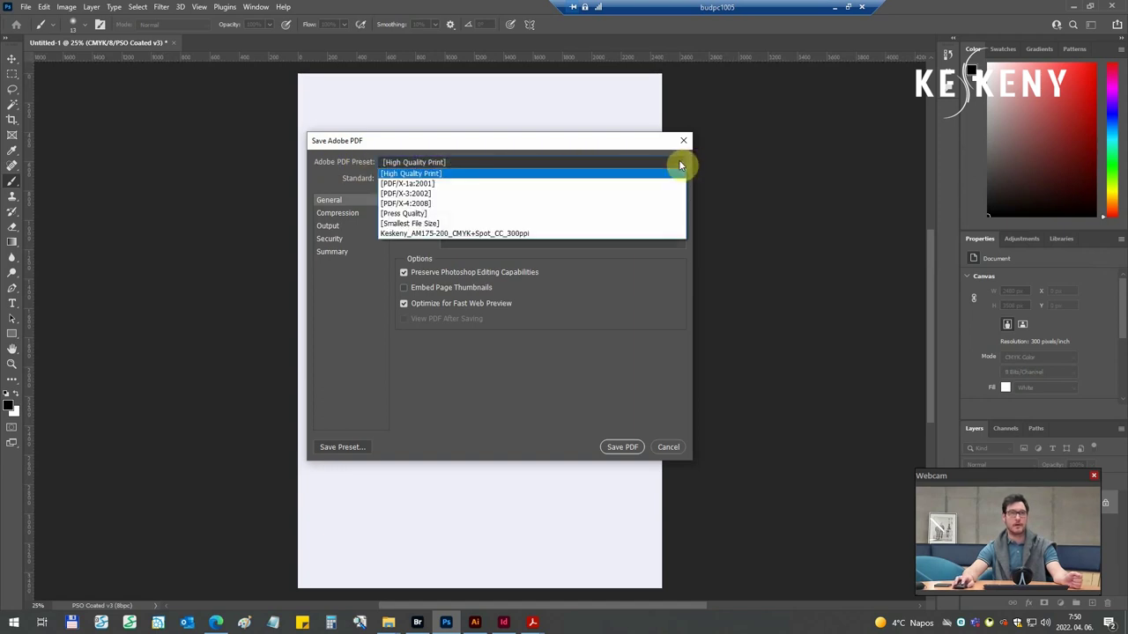
click(509, 234)
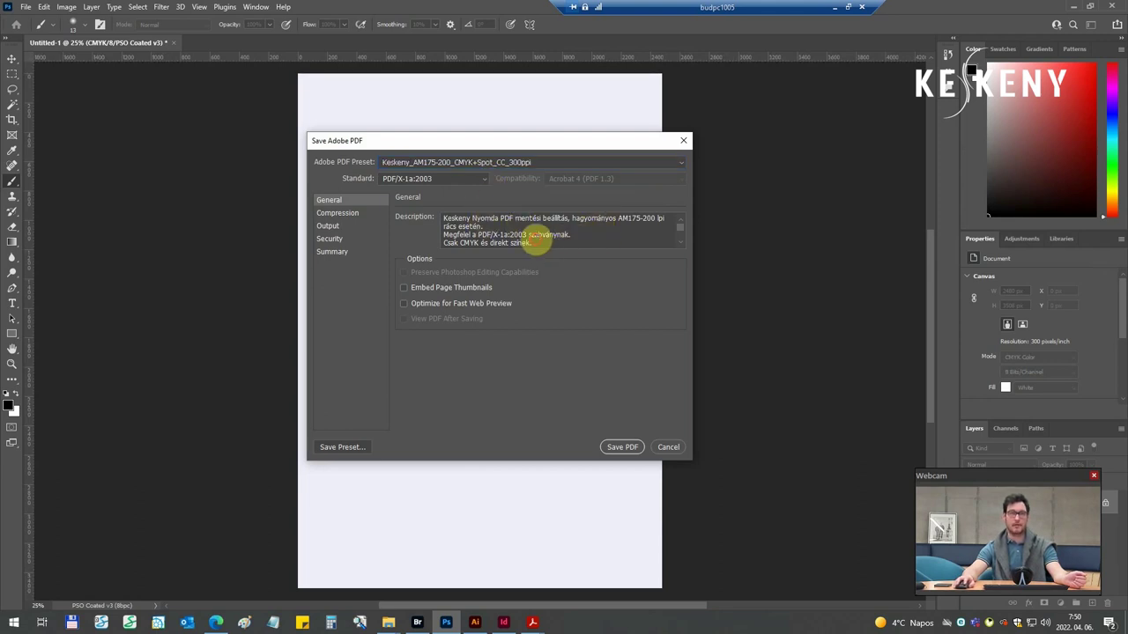
drag(536, 240, 410, 214)
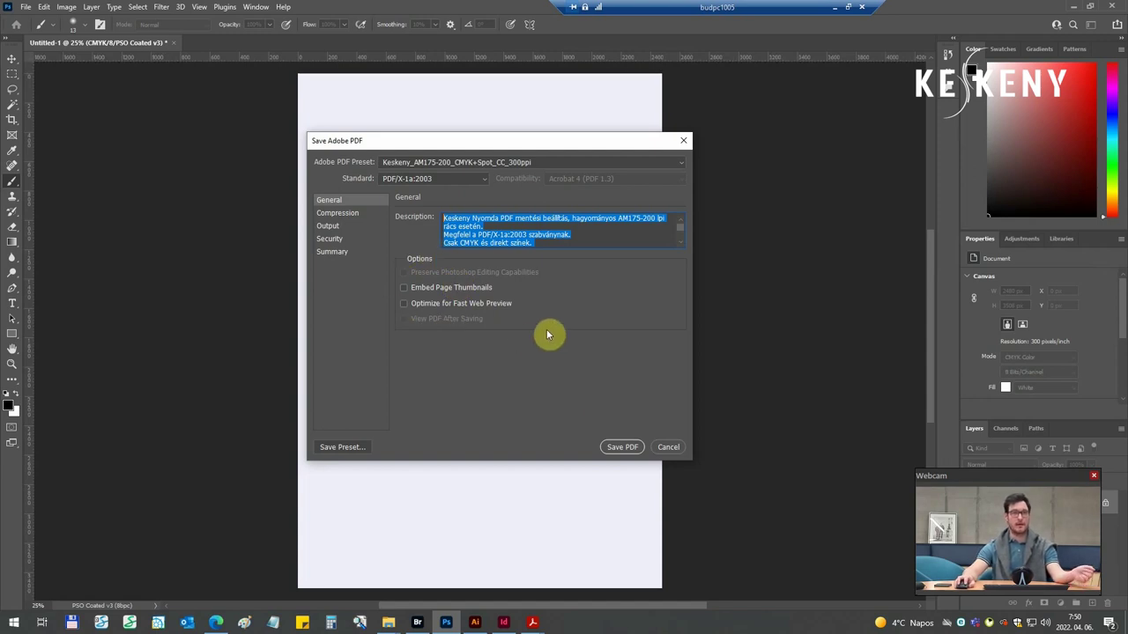
click(357, 215)
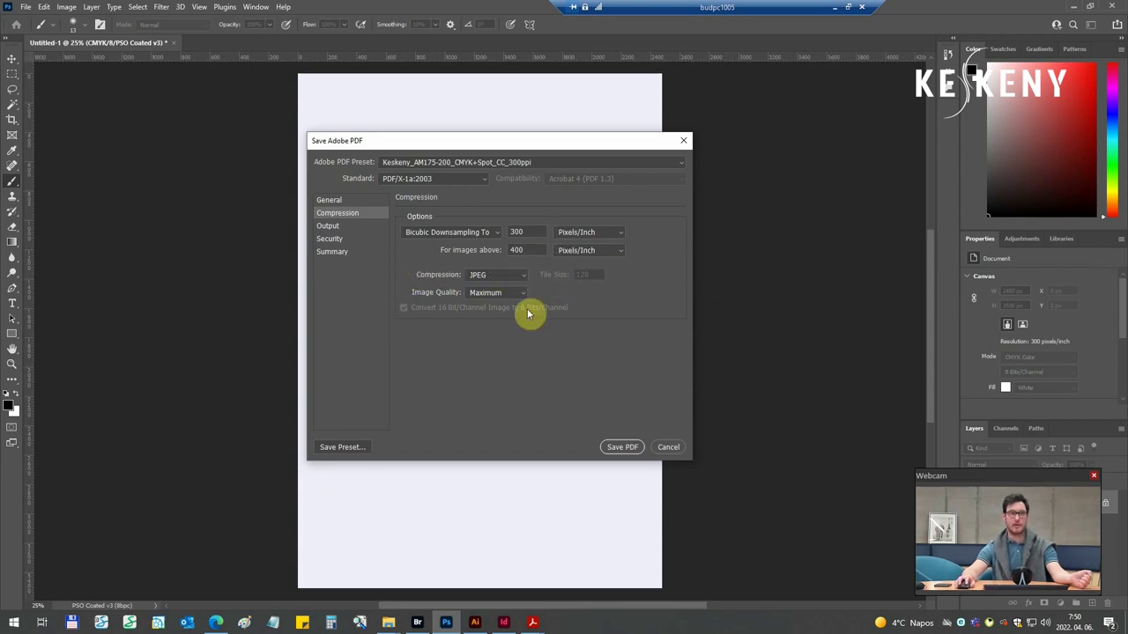
Step: Review the preset's Output, Security and Summary panels
click(328, 227)
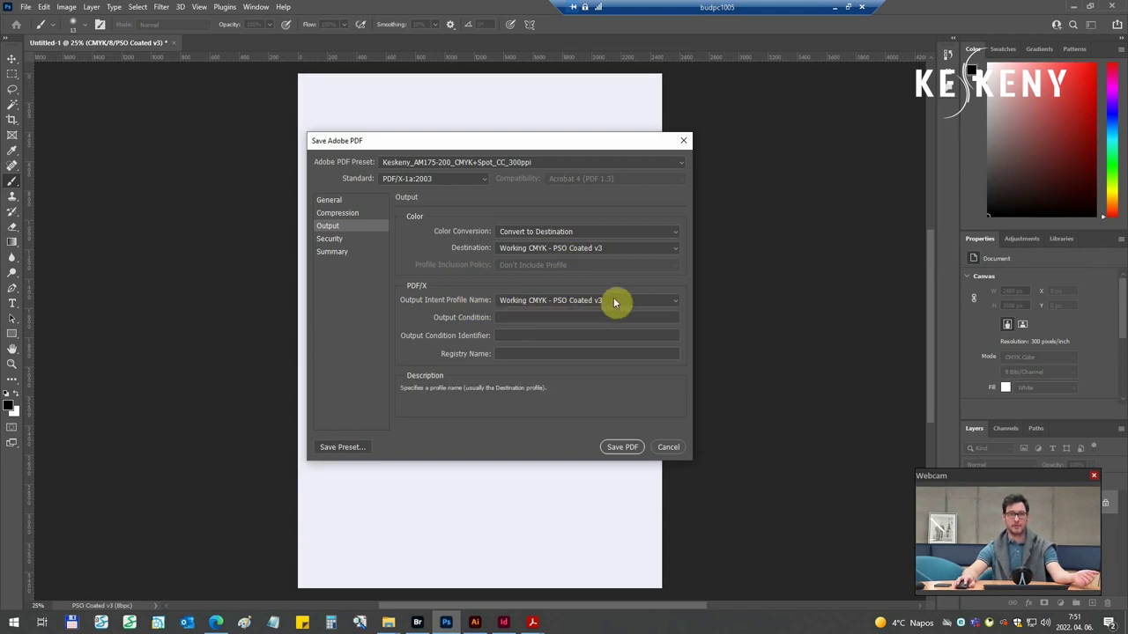
click(352, 240)
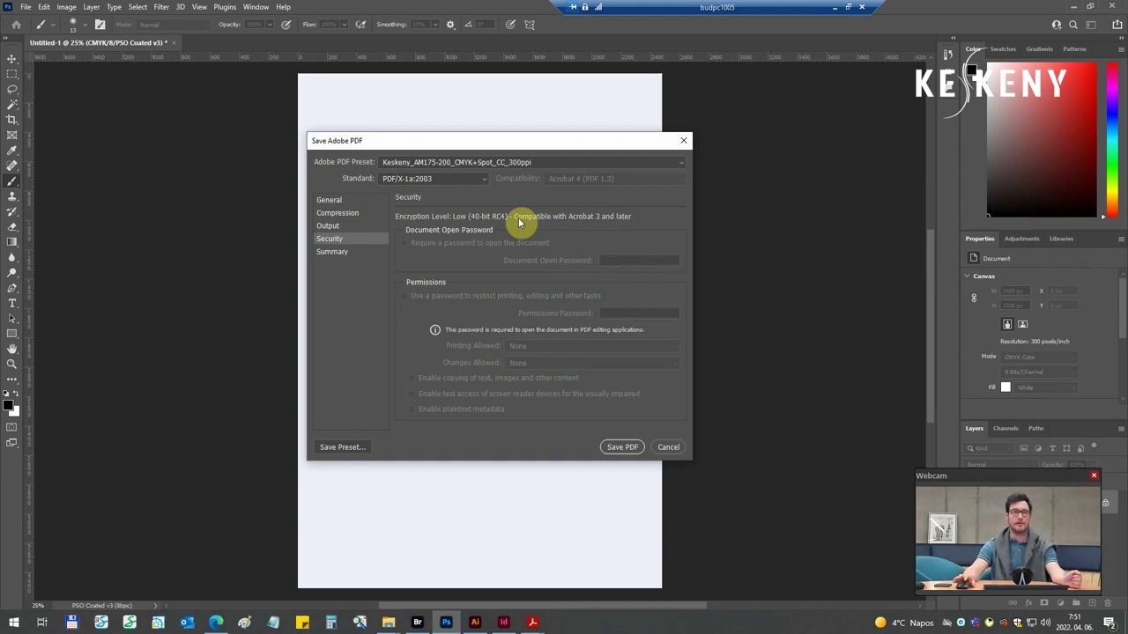
click(351, 254)
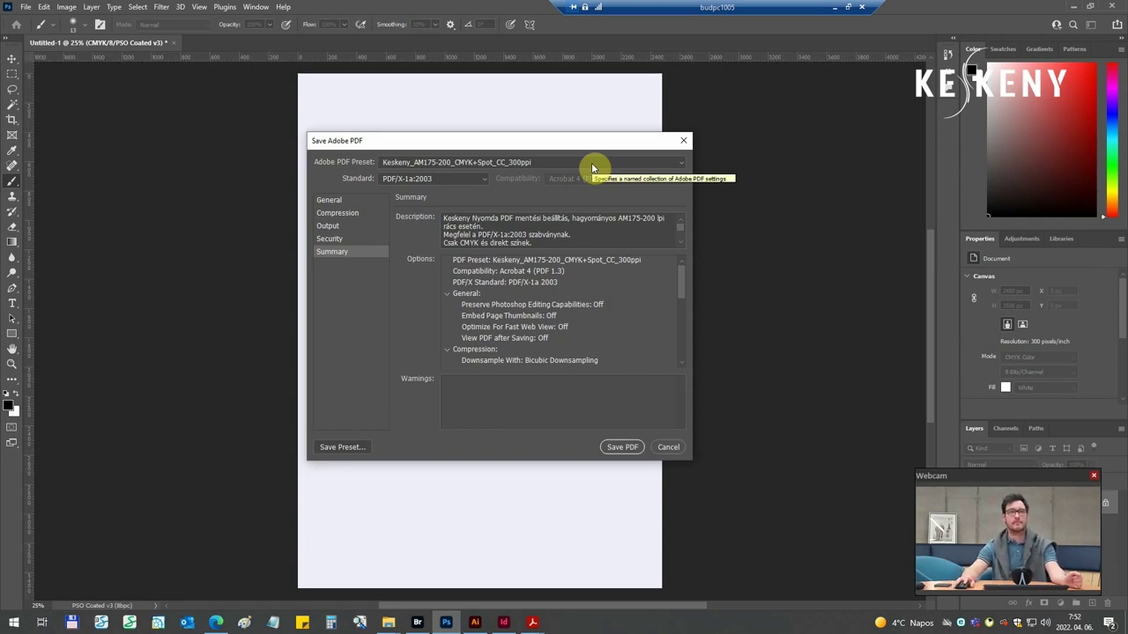
Step: Keep PDF/X-1a:2003 as the standard, save Untitled-1.pdf, then switch to Illustrator
click(482, 180)
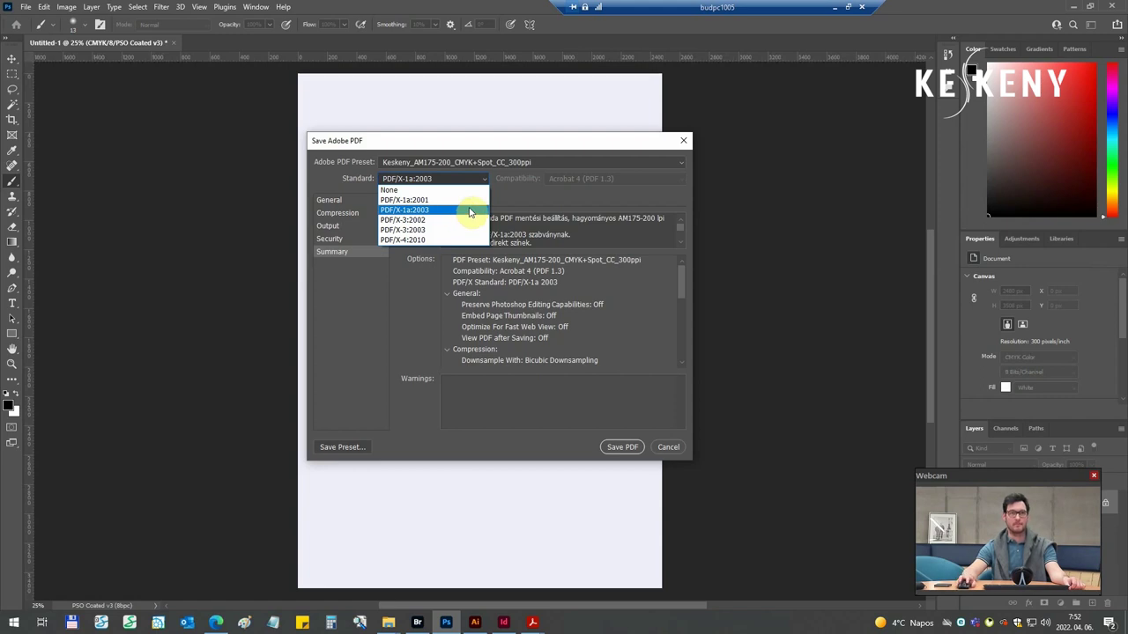
click(536, 191)
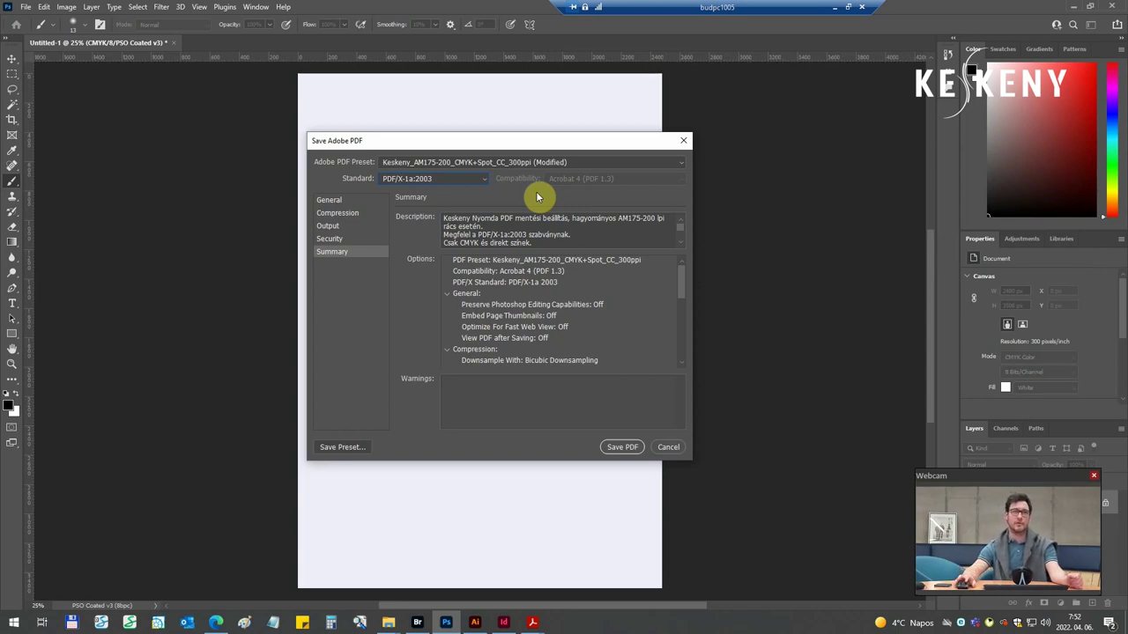
click(485, 183)
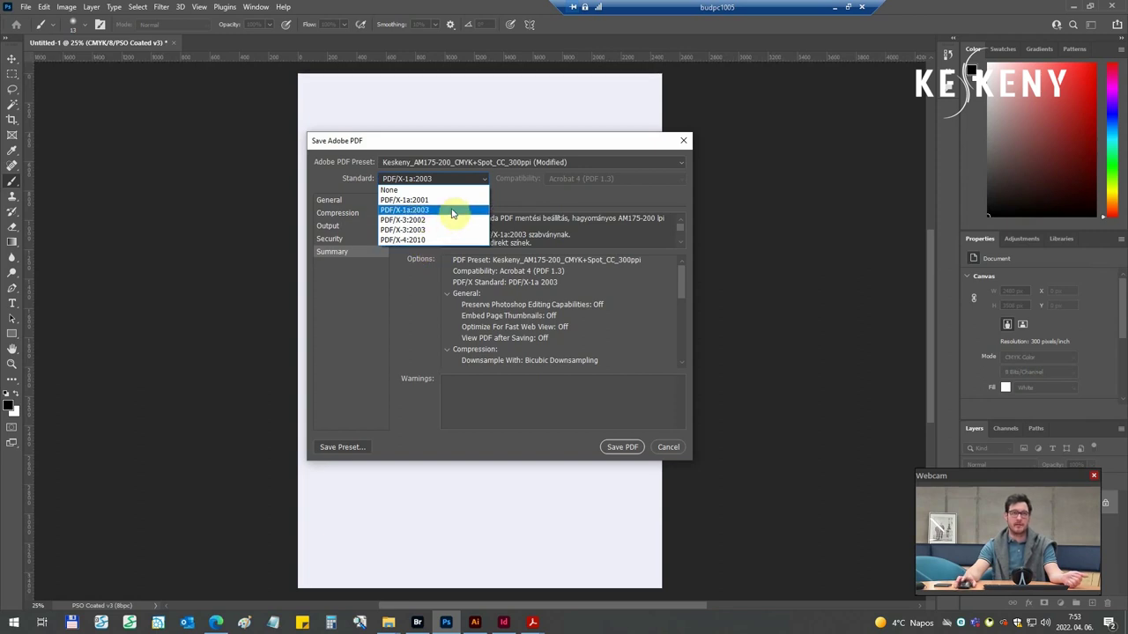
click(520, 201)
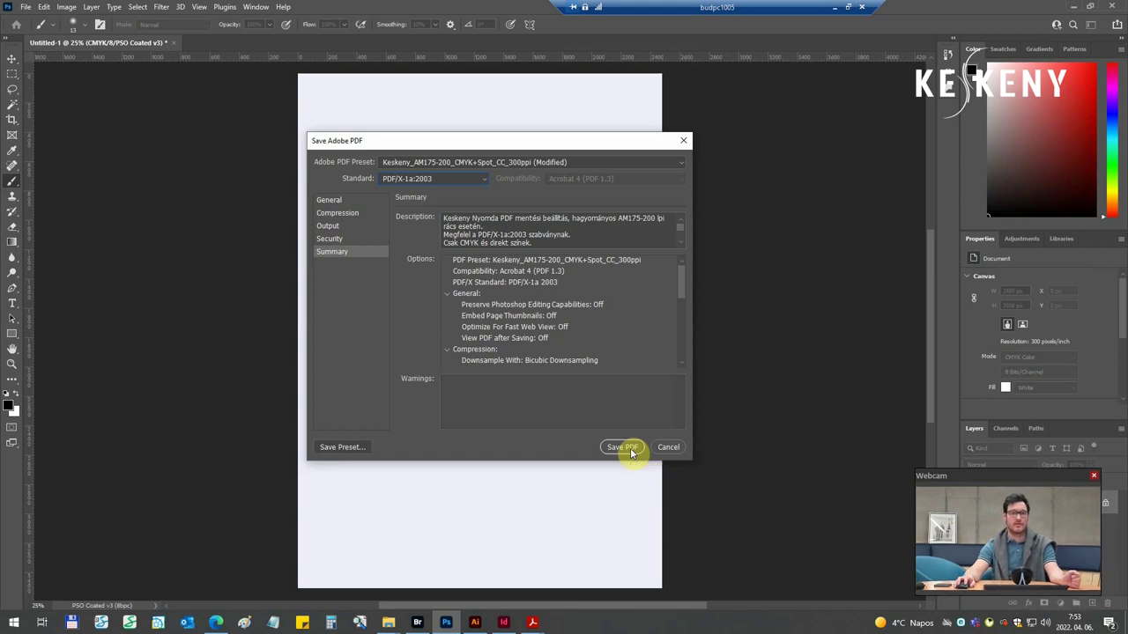
click(630, 450)
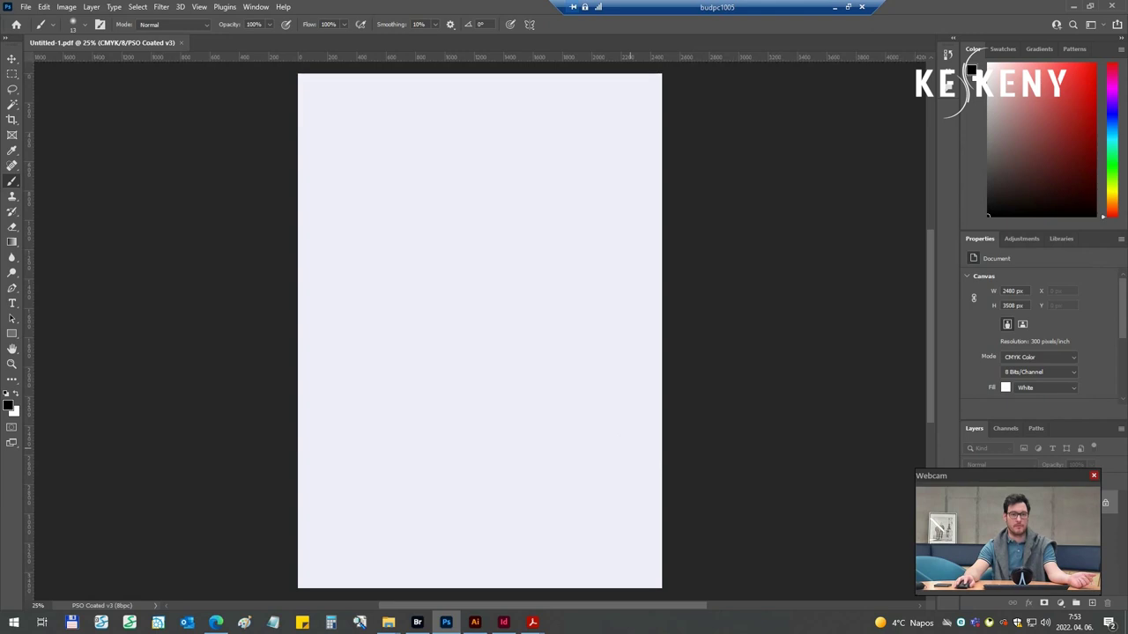
click(475, 622)
mouse_move(293, 220)
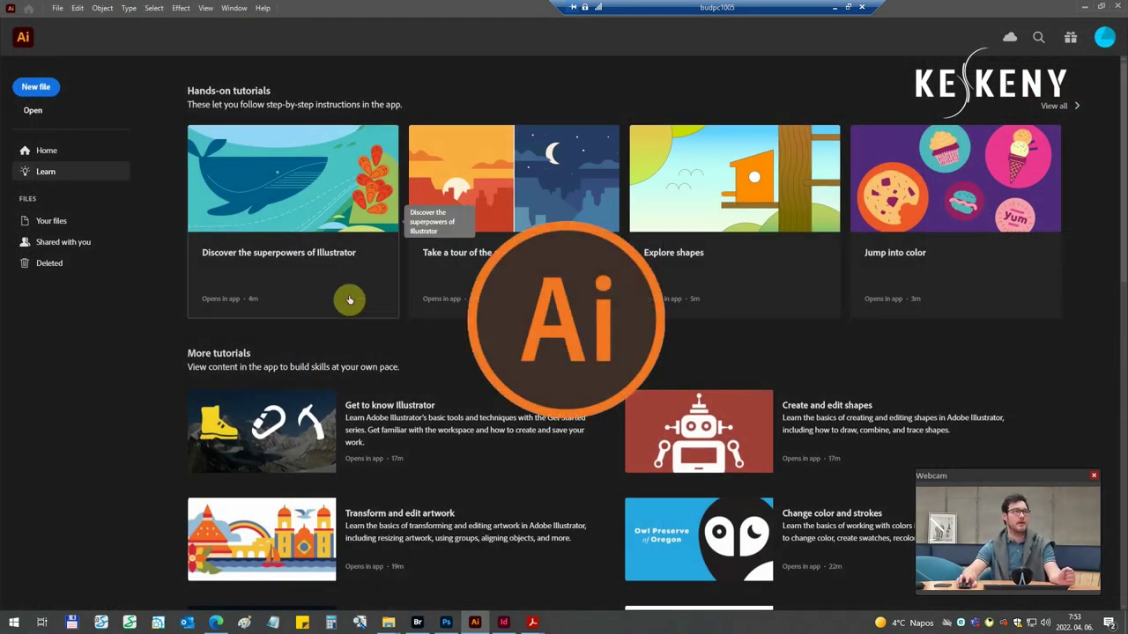
Step: Load KeskenyNy_MazoltMunyomo_sRGB from 2_Color Settings into Illustrator's Color Settings dialog
click(76, 8)
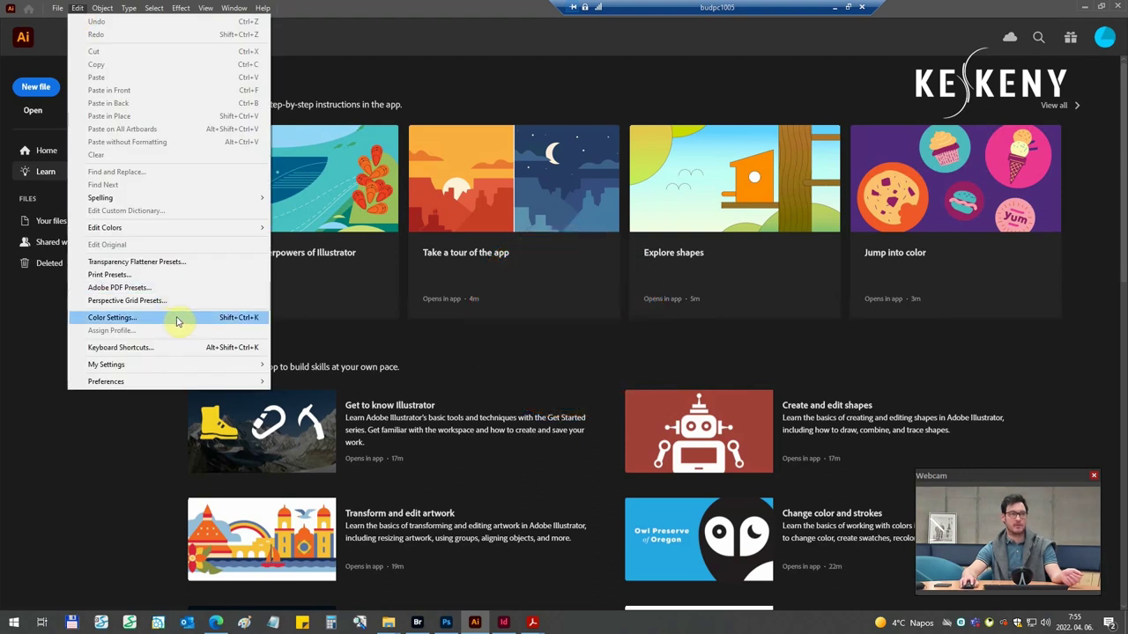
click(176, 322)
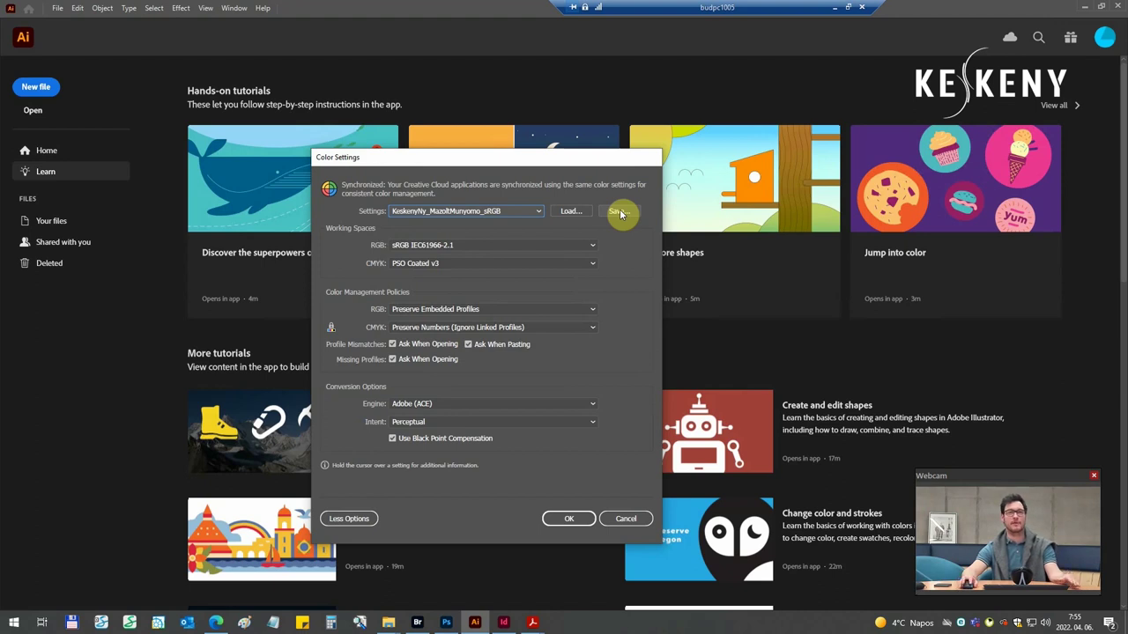
click(571, 214)
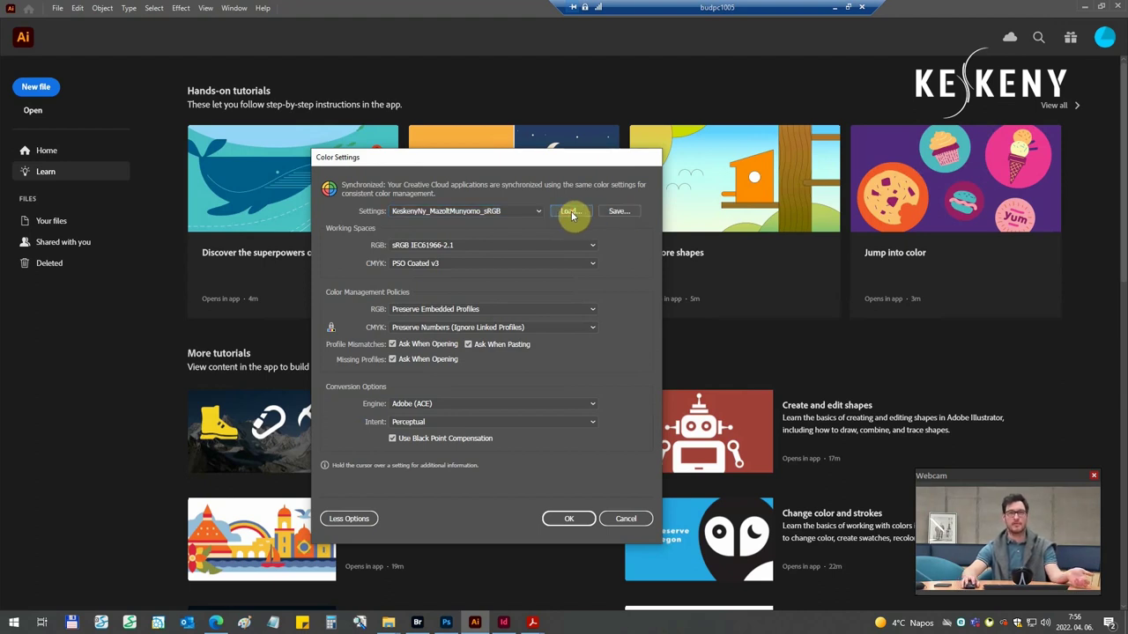
click(571, 214)
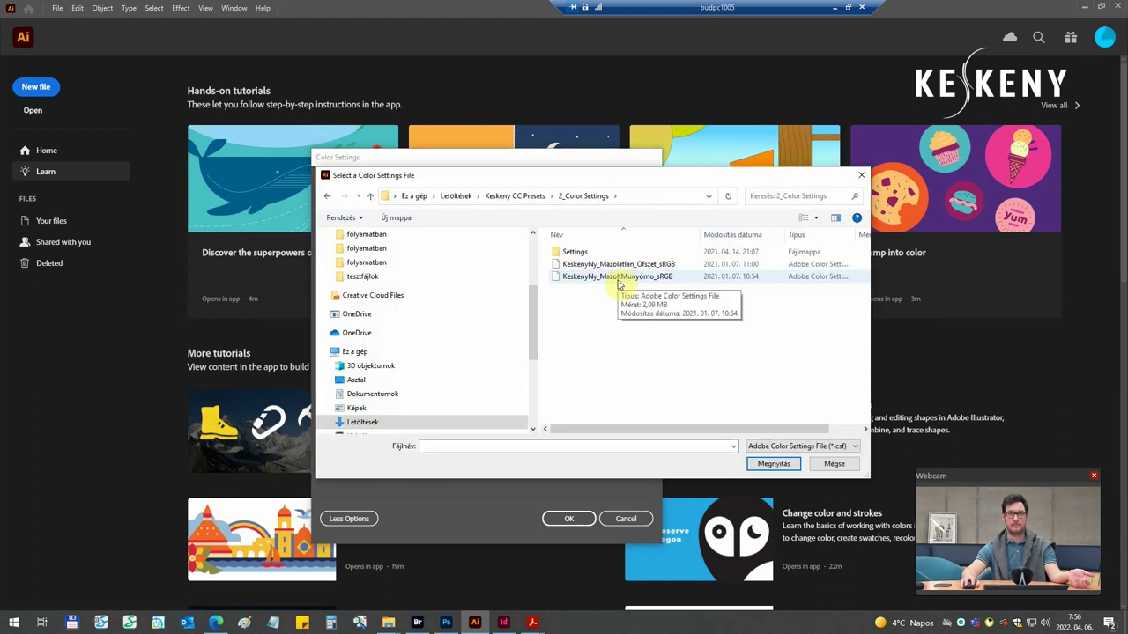
click(619, 279)
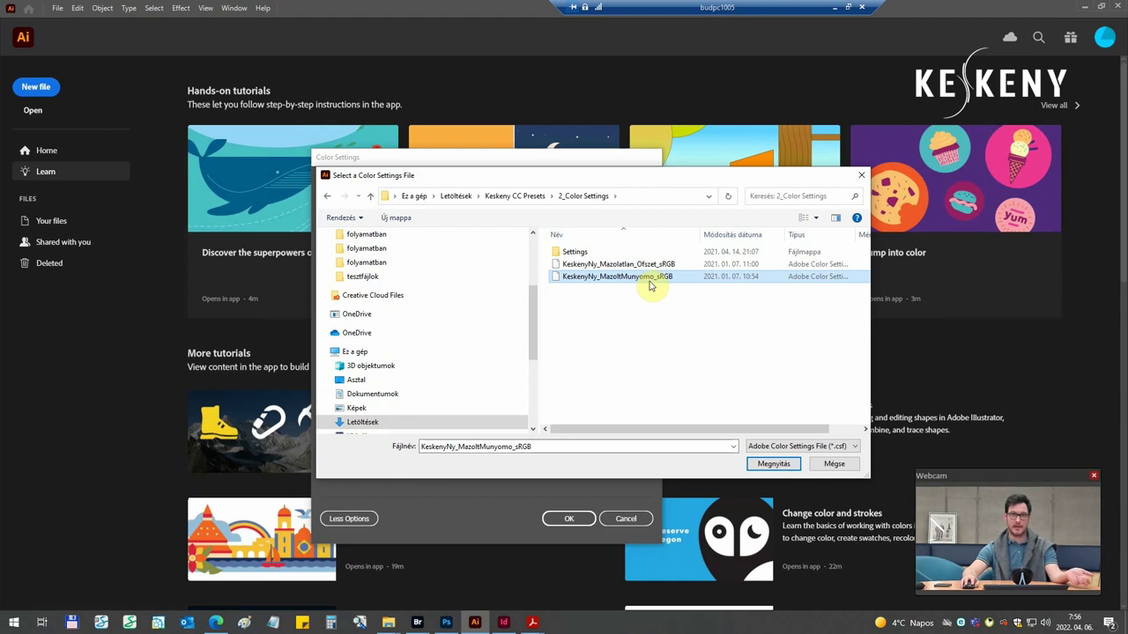
mouse_move(617, 277)
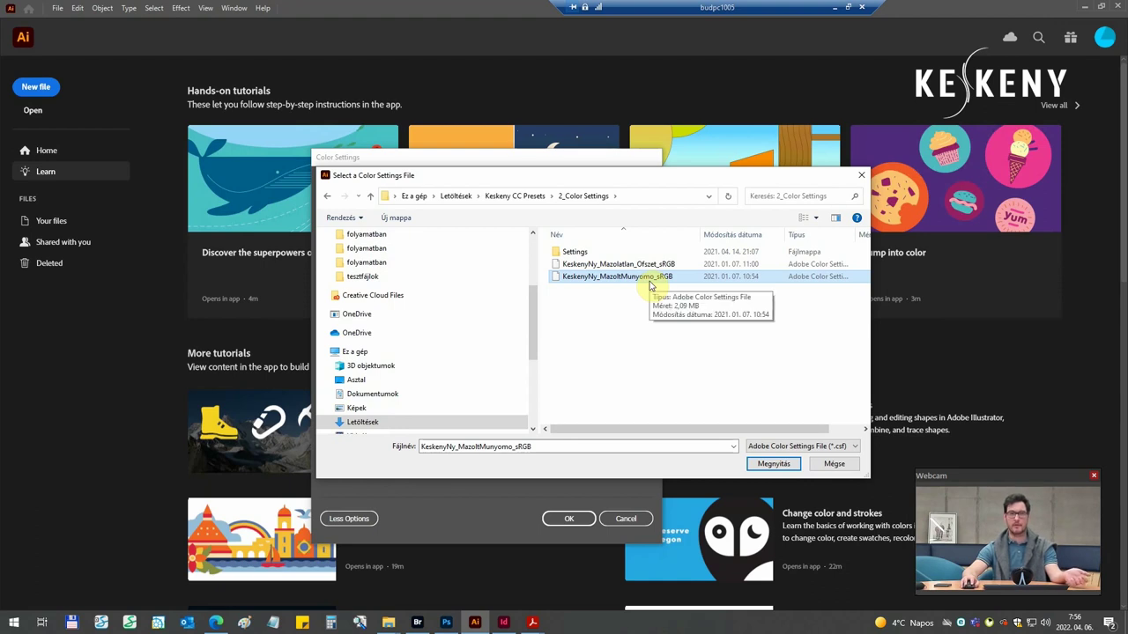
double_click(650, 278)
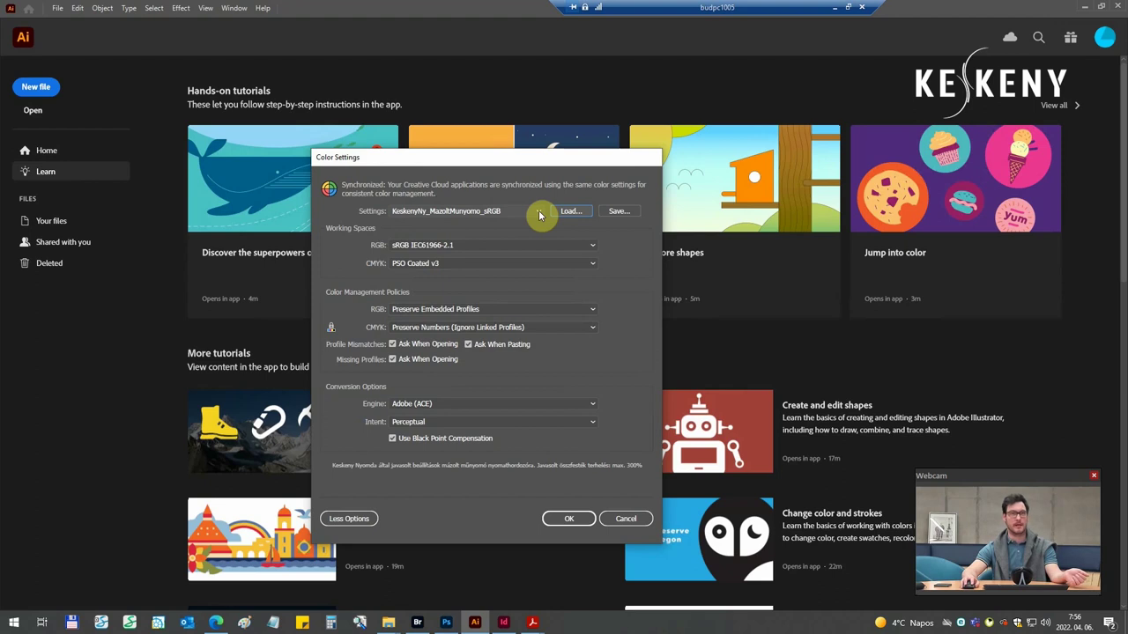
Step: Keep KeskenyNy_MazoltMunyomo_sRGB selected in the Settings list and confirm Color Settings with OK
click(539, 212)
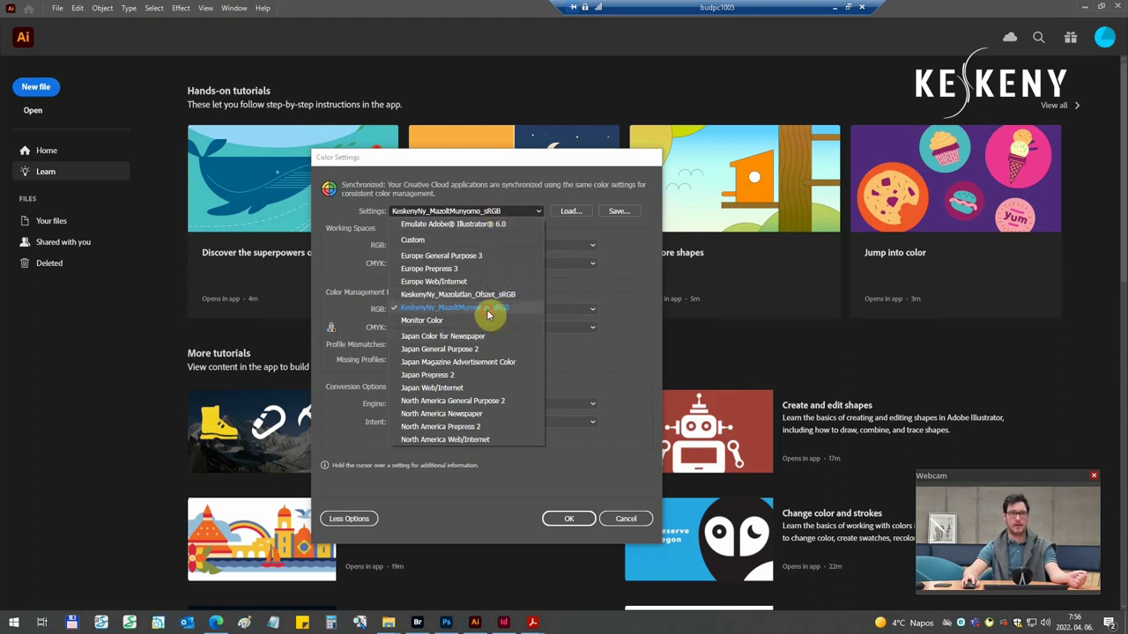
click(486, 308)
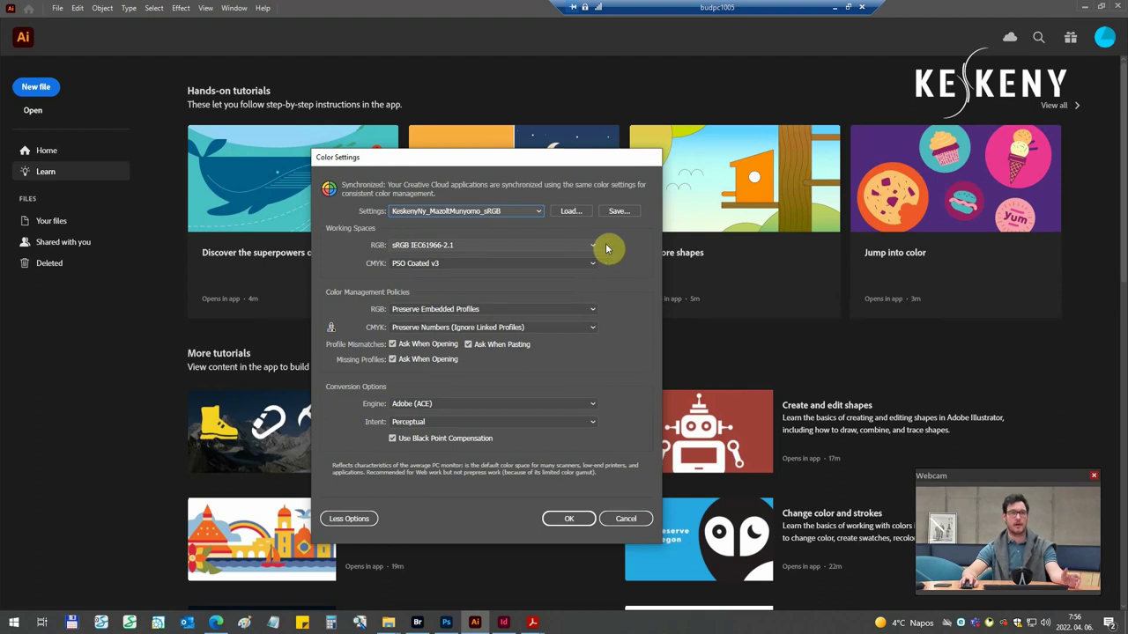
click(569, 520)
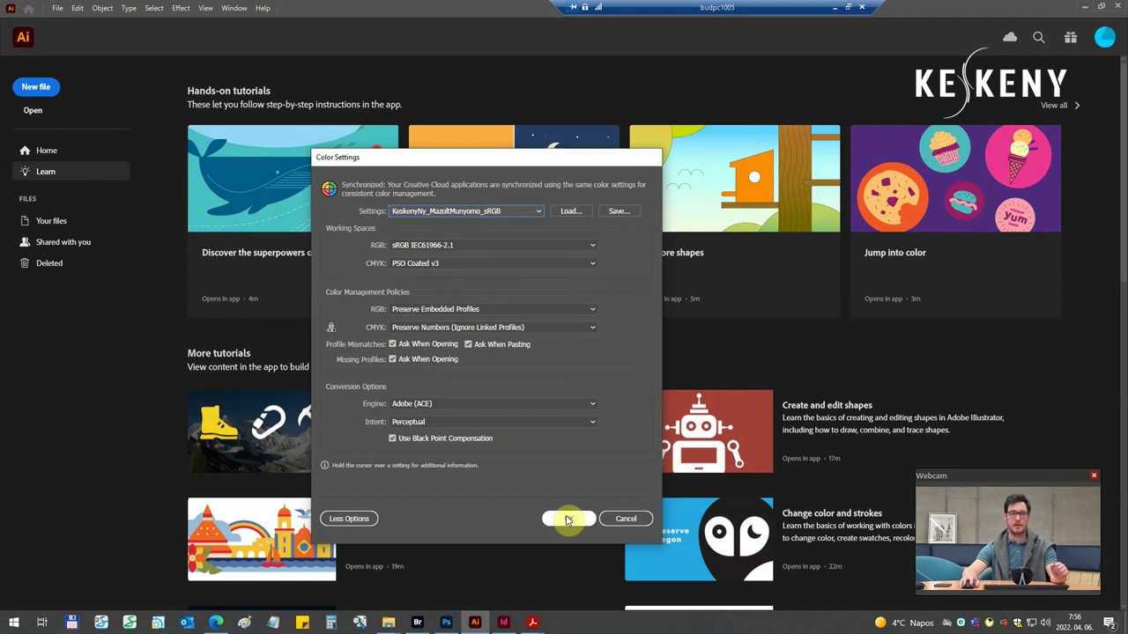
click(569, 522)
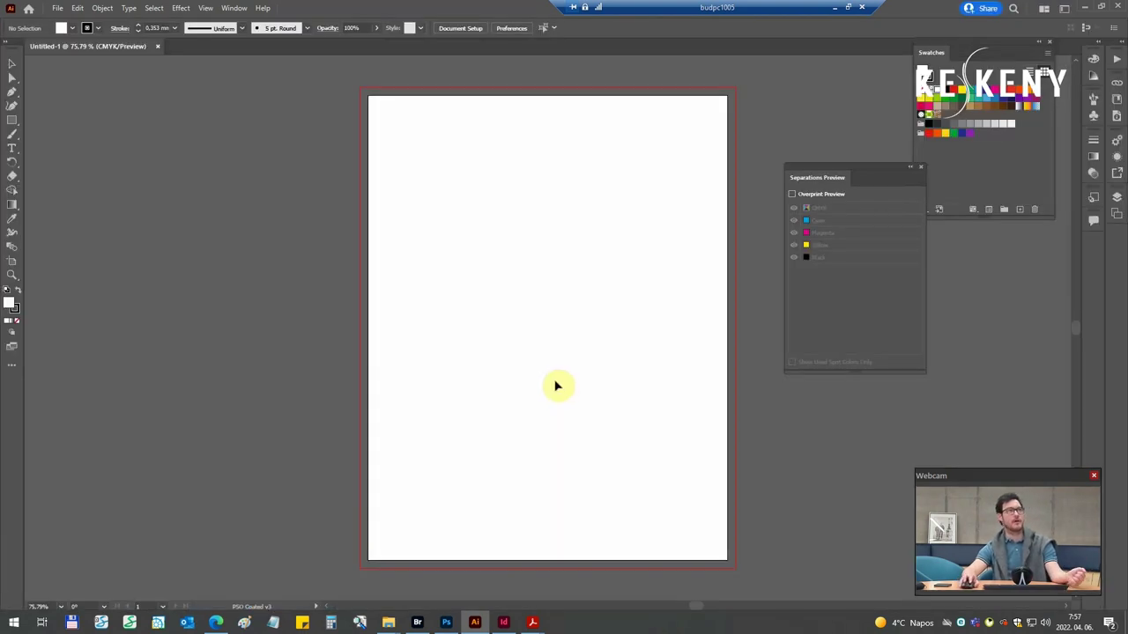
Step: Import the 2400ppi TransparencyFlattenerPreset from 4_Illustrator into Transparency Flattener Presets and confirm
click(78, 8)
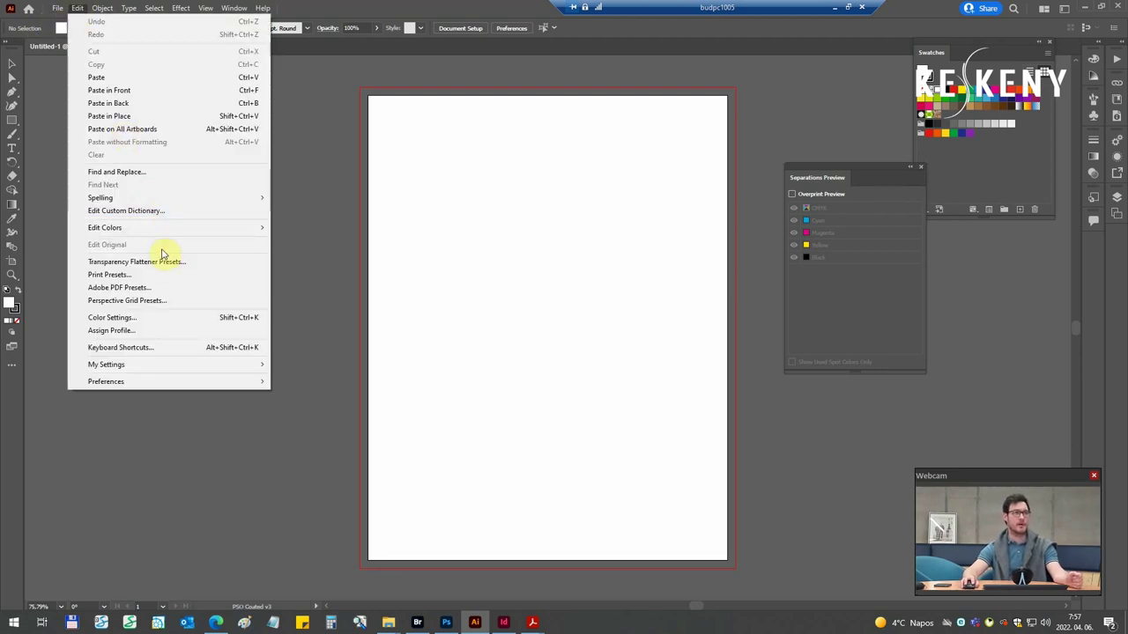
click(218, 264)
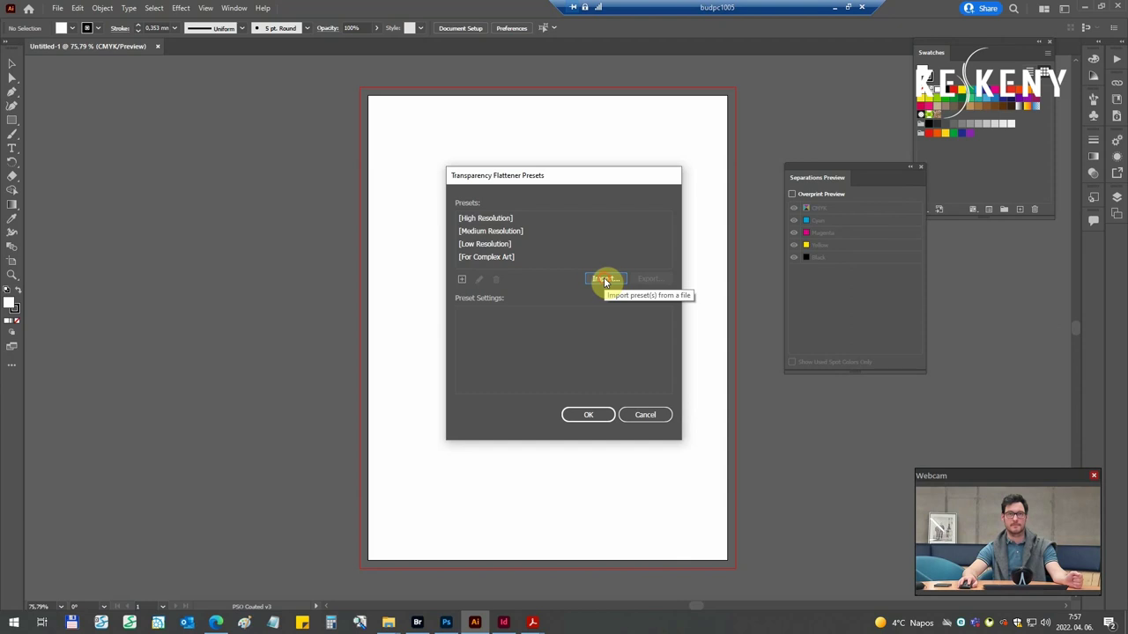
click(604, 281)
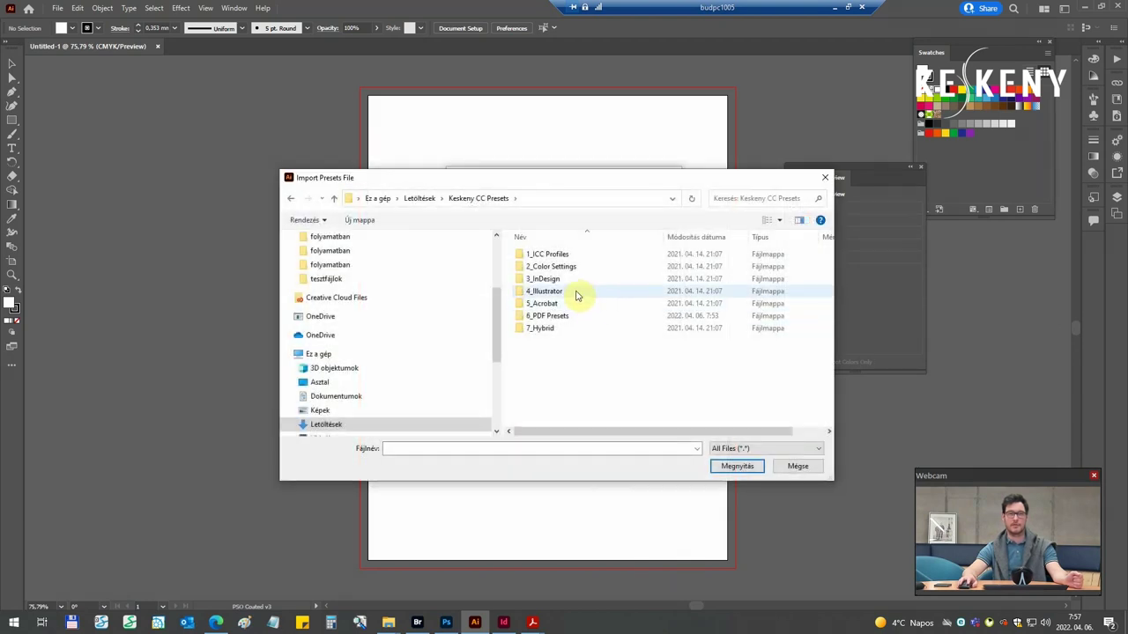
mouse_move(544, 291)
double_click(577, 293)
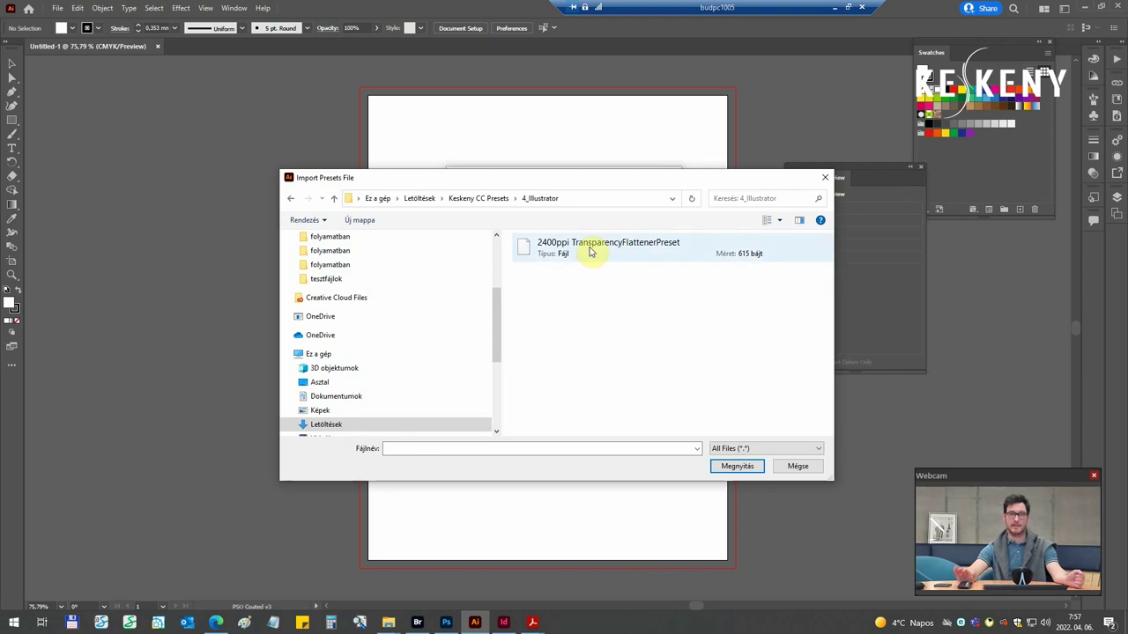
click(592, 252)
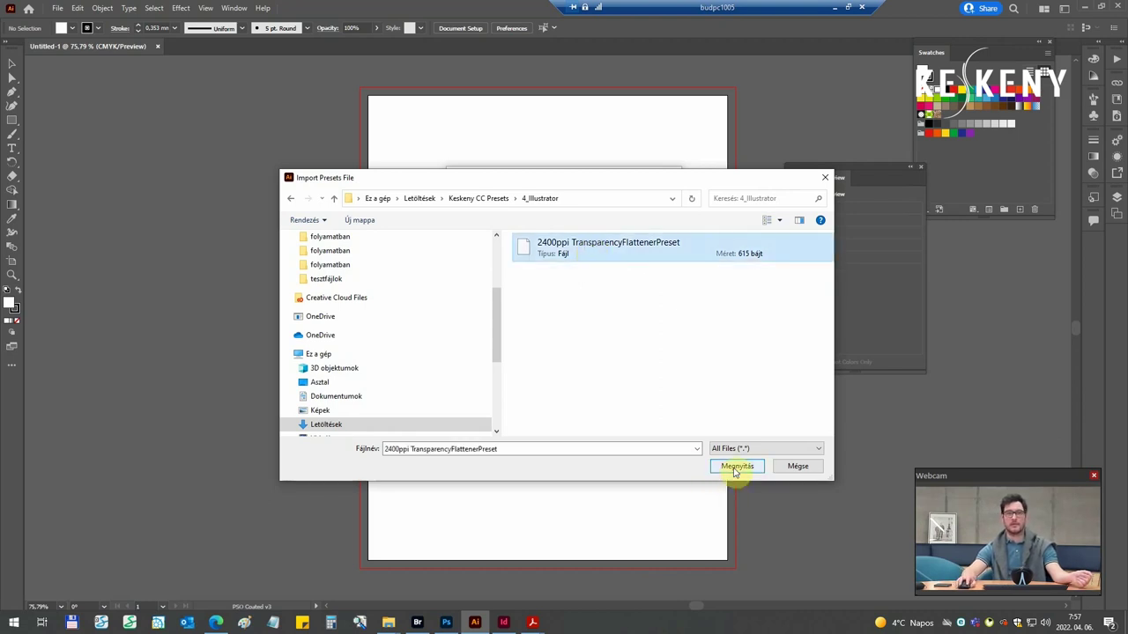
click(735, 467)
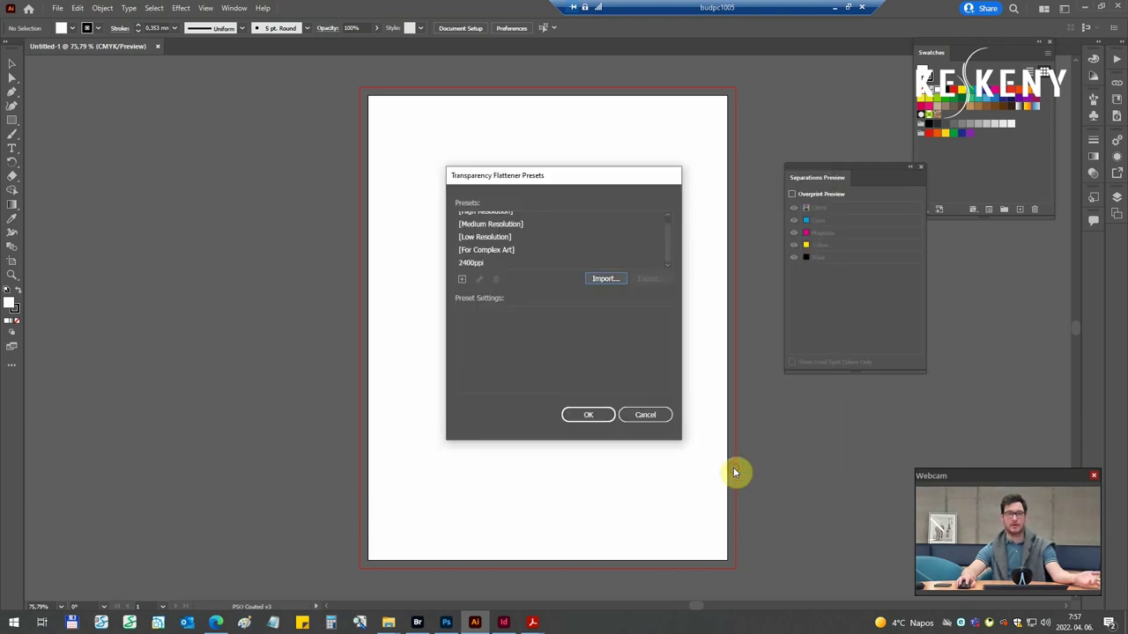
click(489, 262)
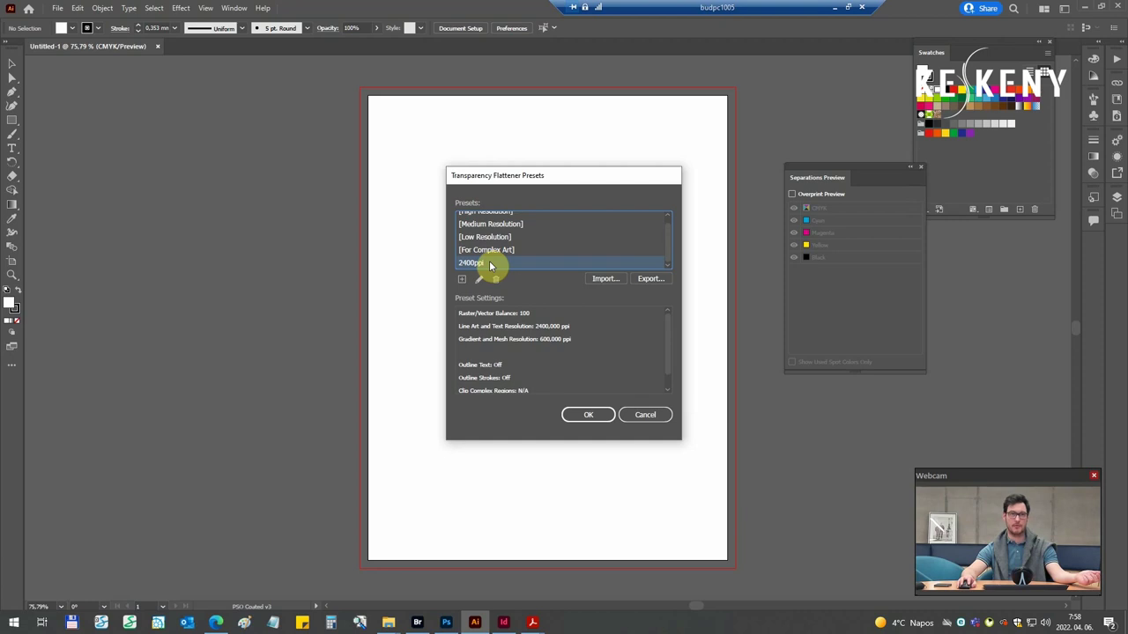
click(587, 416)
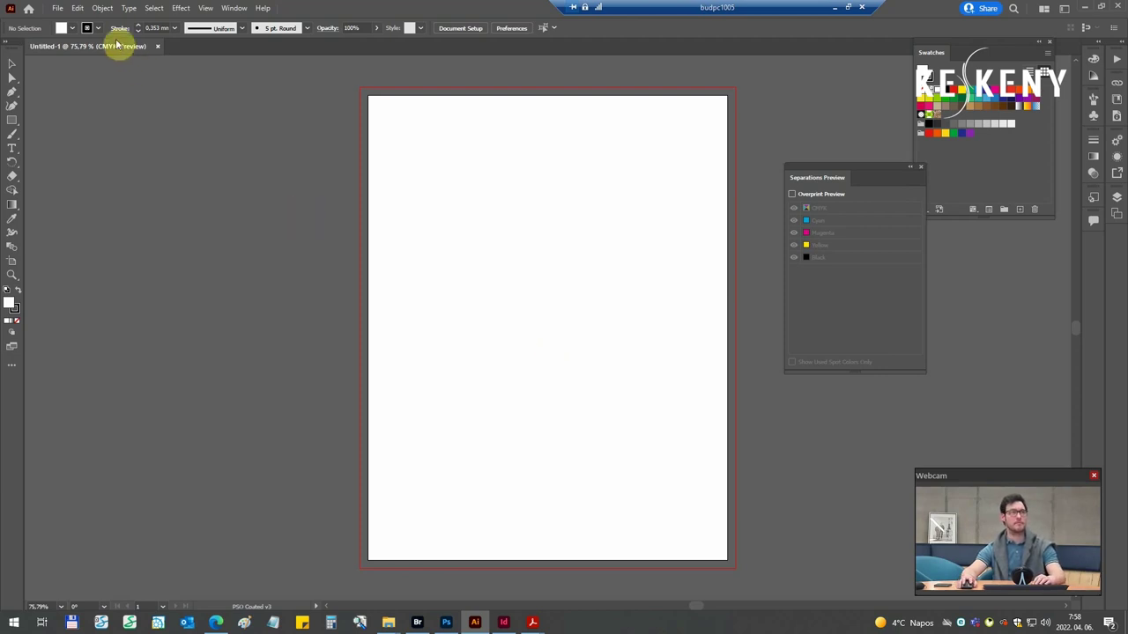
Step: Glance at the Object menu, then show the Window menu's list of panels
click(104, 10)
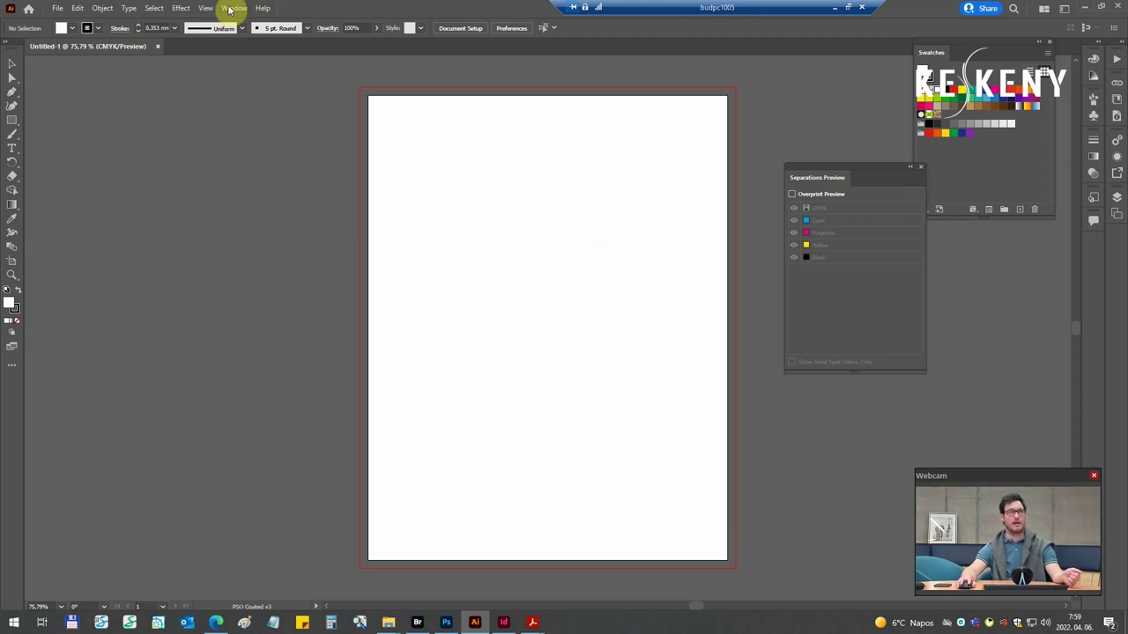
click(233, 8)
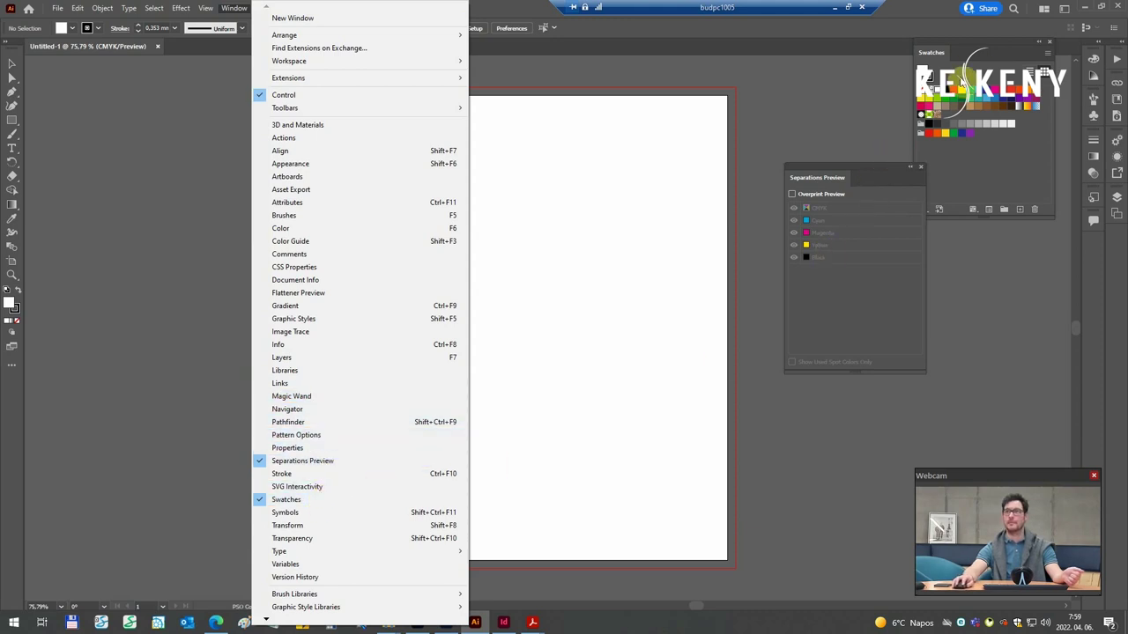
Step: Float the Swatches panel mid-page and confirm Spot Colors use the manufacturers' Lab values
click(991, 44)
drag(991, 44, 613, 206)
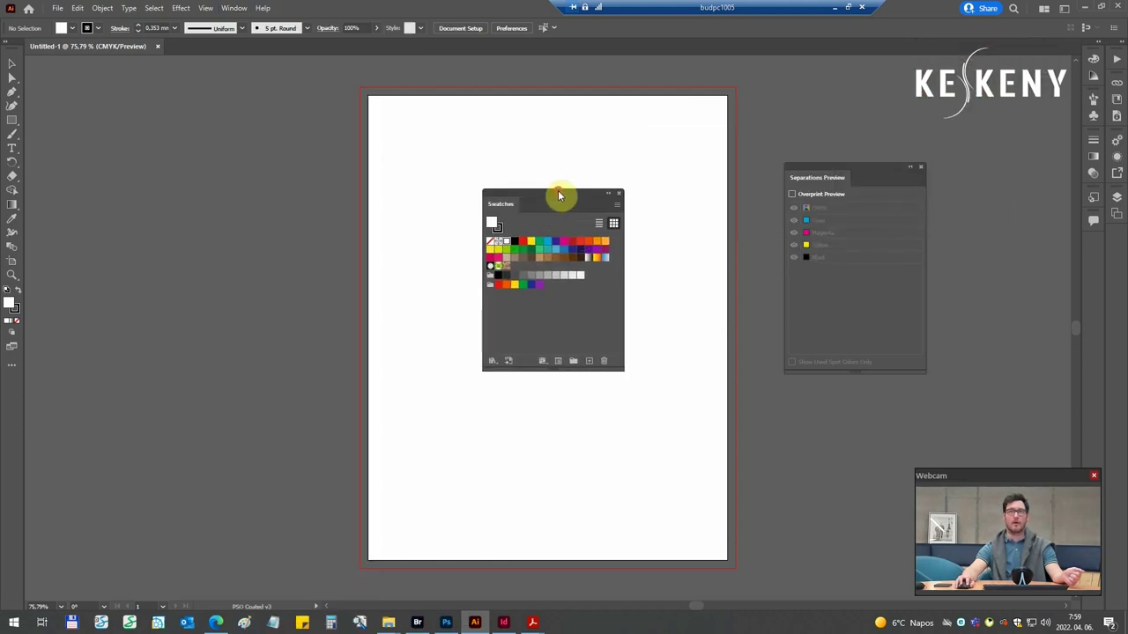
click(615, 205)
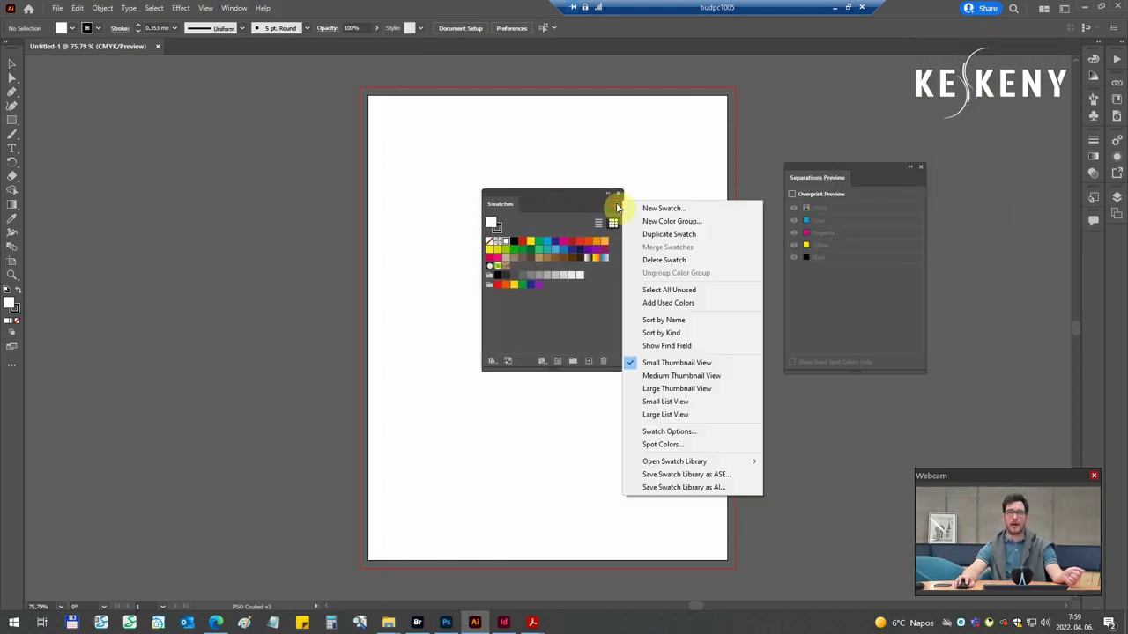
click(689, 447)
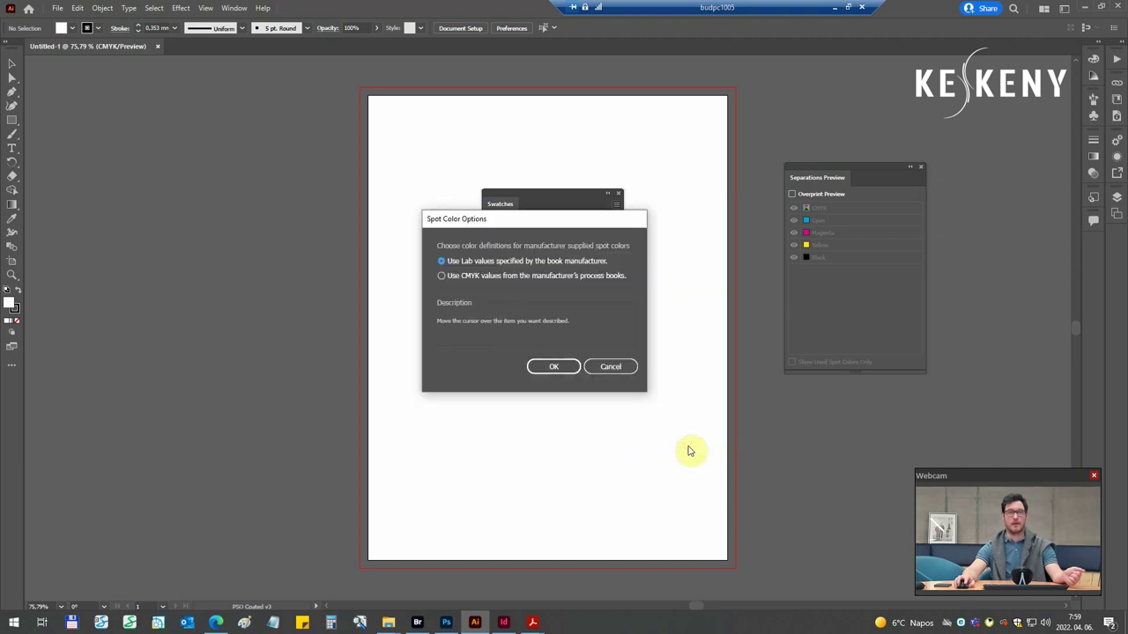
mouse_move(527, 261)
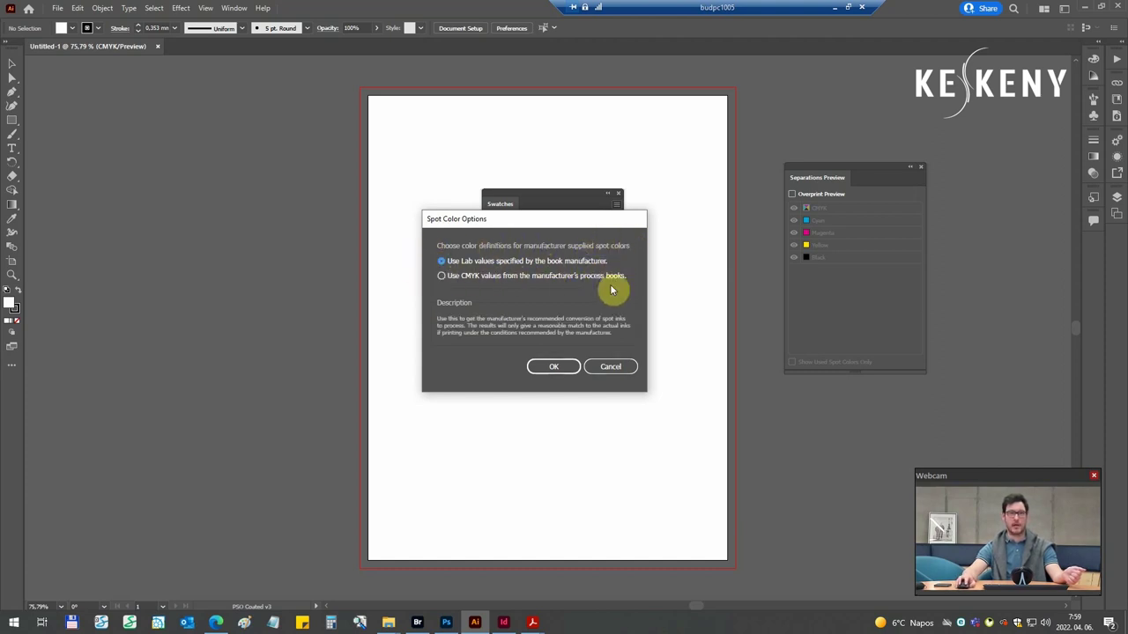
click(555, 369)
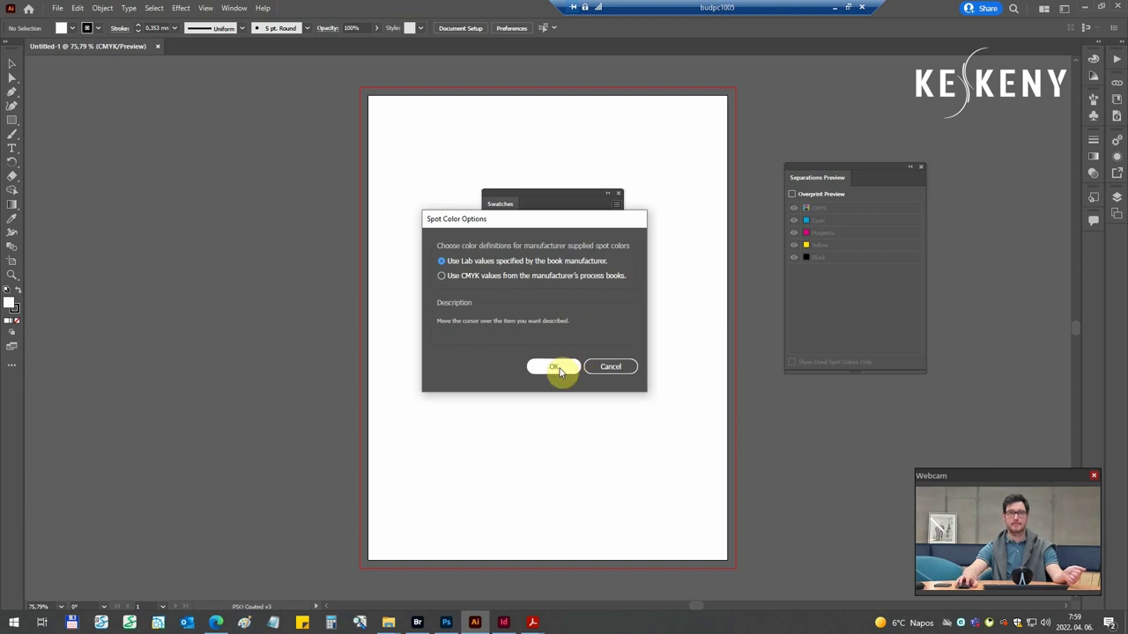
click(555, 368)
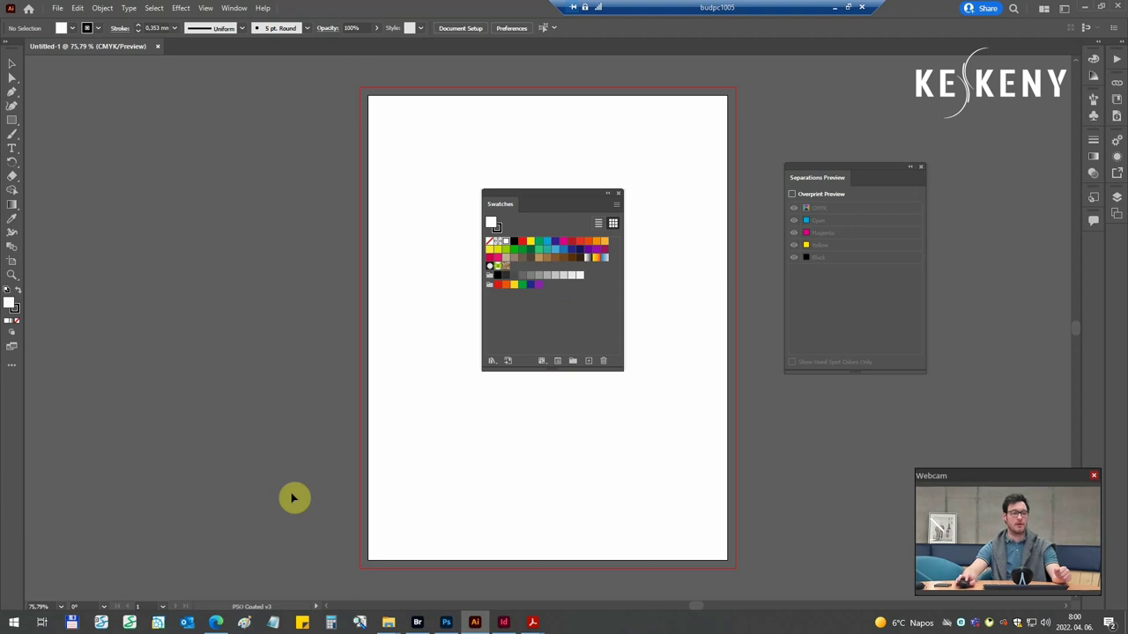
Step: Turn on Proof Colors from the View menu
click(314, 604)
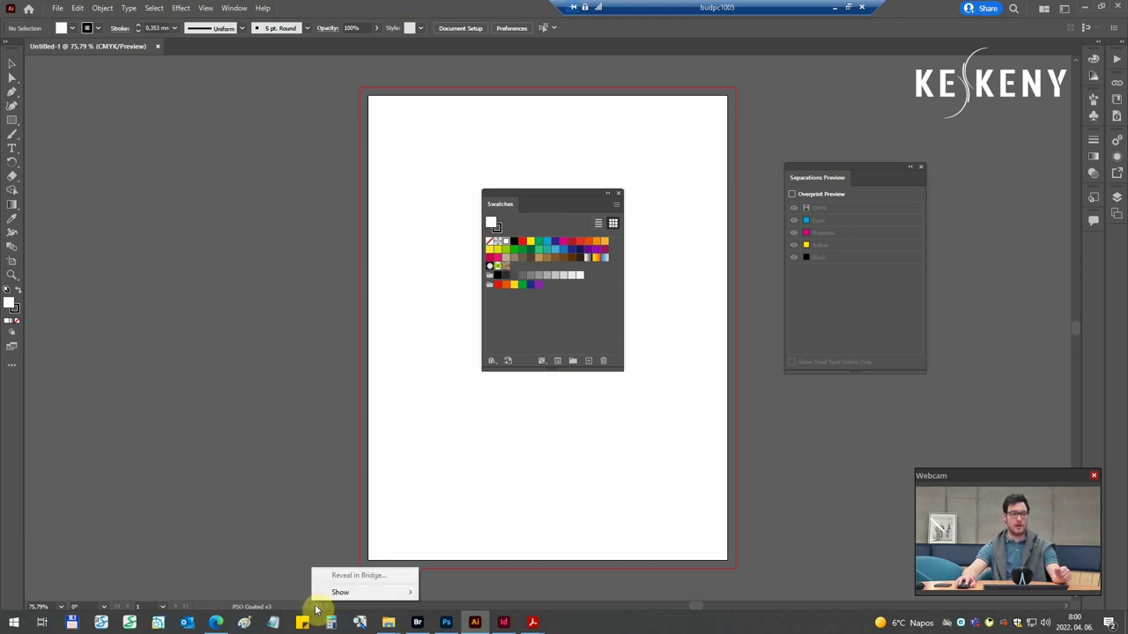
mouse_move(340, 592)
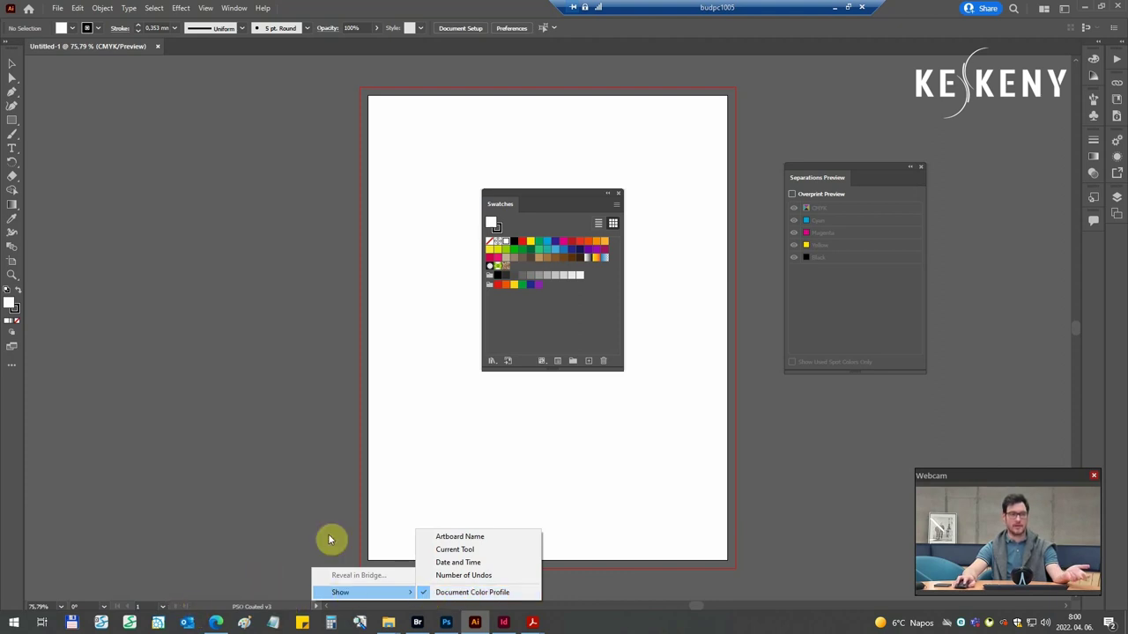
click(284, 353)
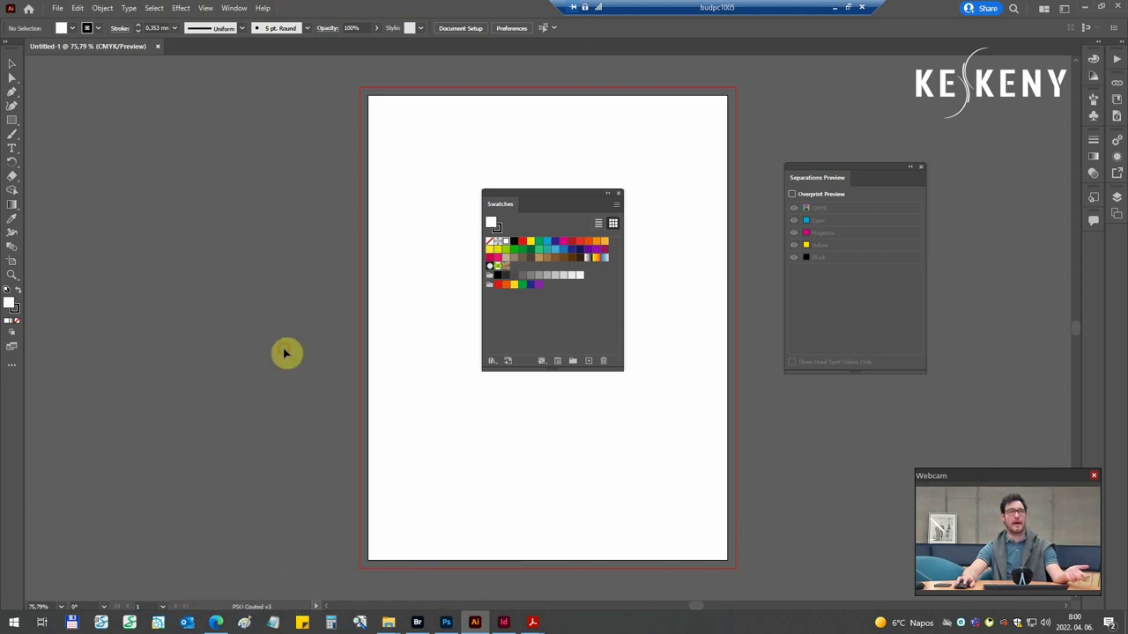
click(208, 9)
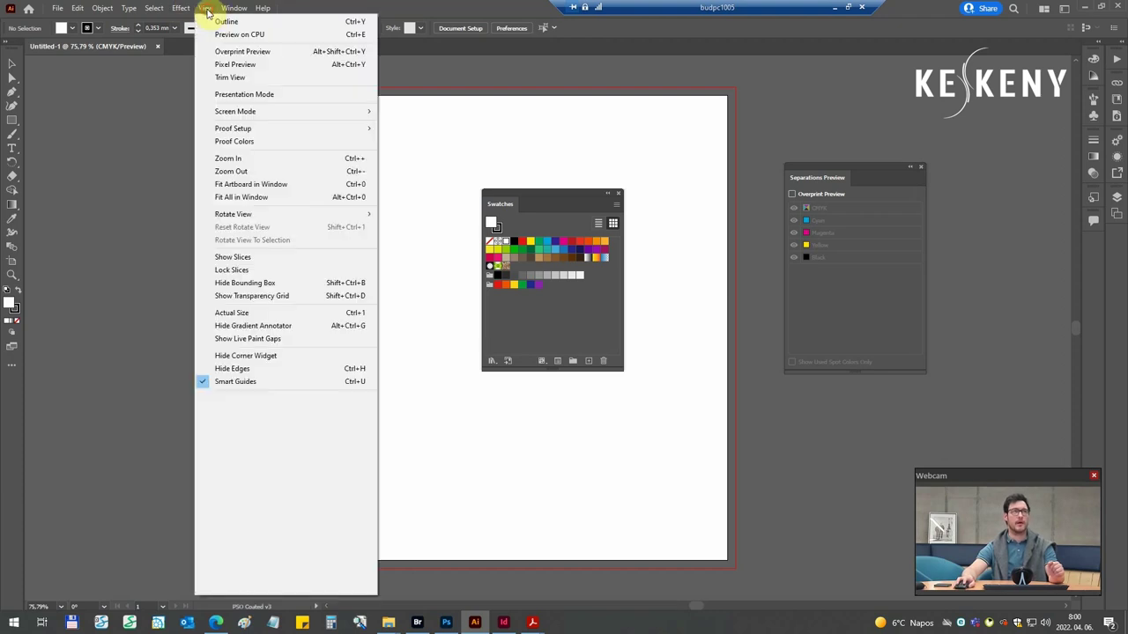
click(277, 142)
Step: Customize the PSO Coated v3 proof setup to simulate paper colour
click(207, 8)
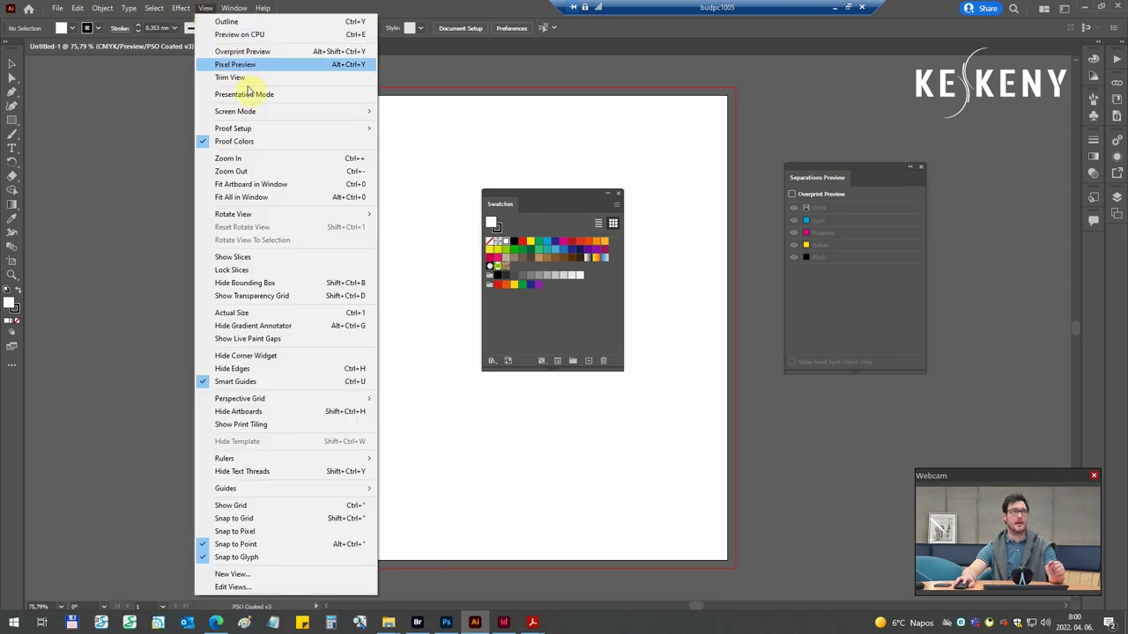
mouse_move(233, 129)
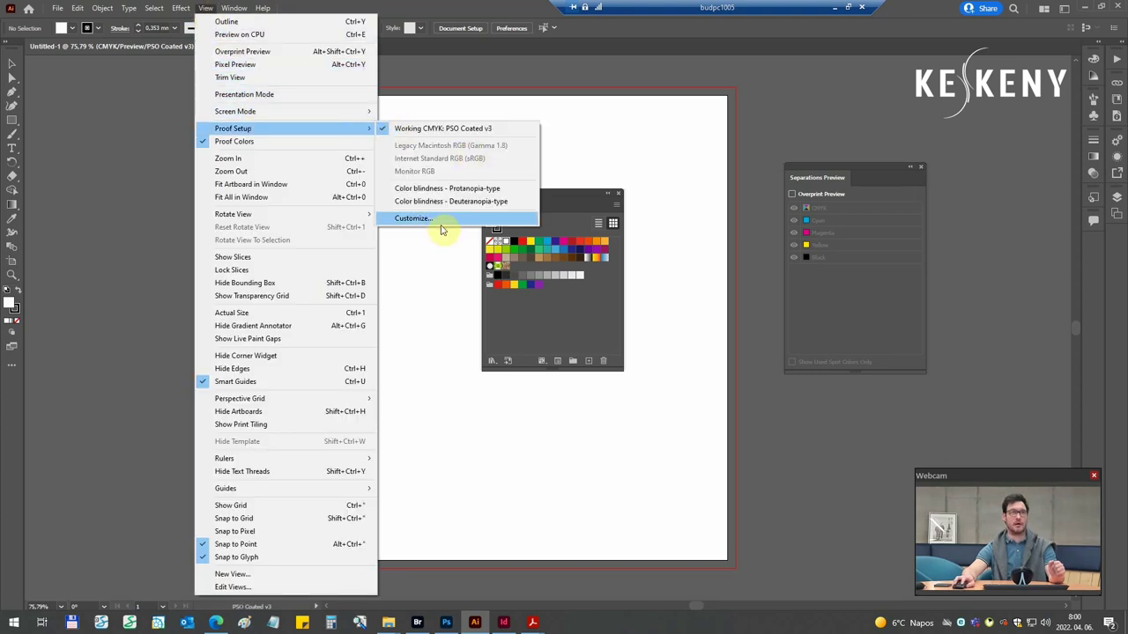
click(442, 226)
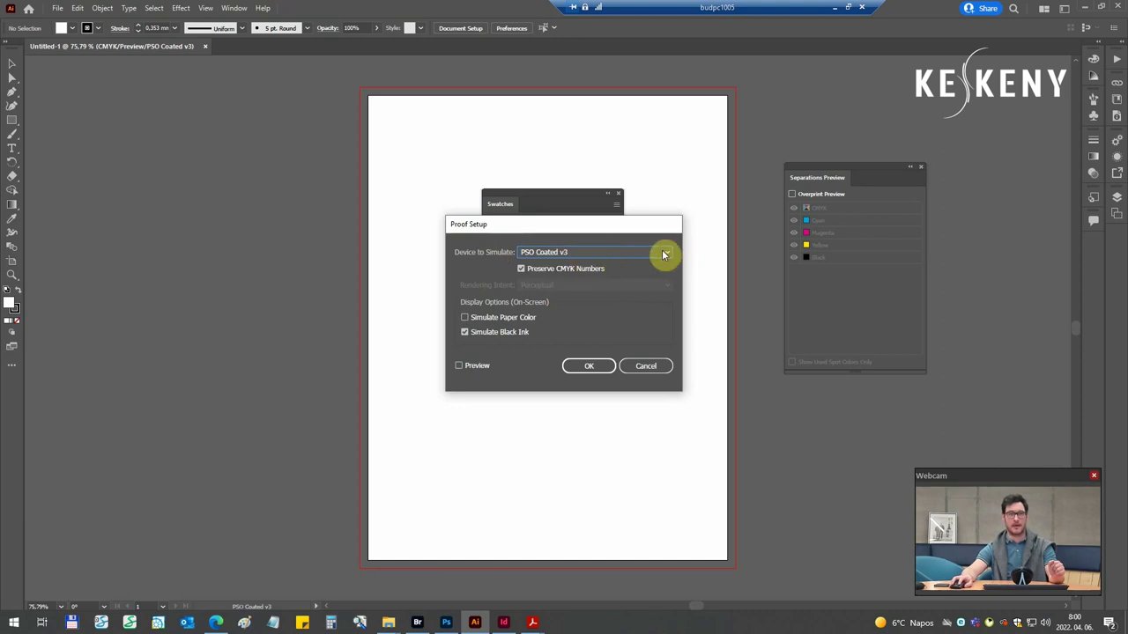
click(496, 319)
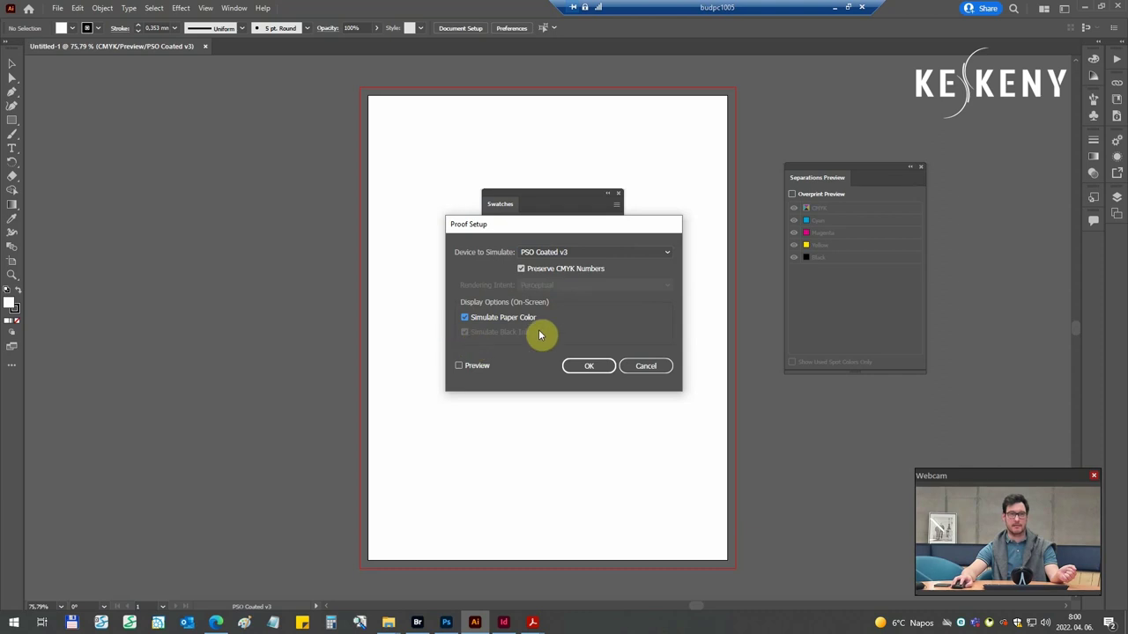
click(586, 369)
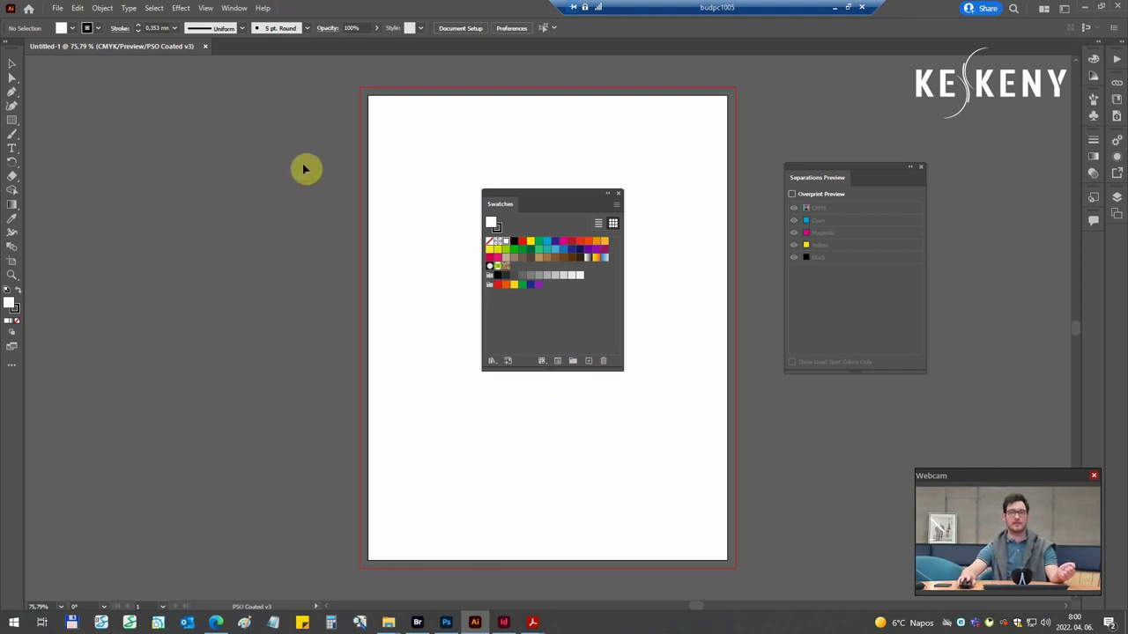
Step: Move Separations Preview nearer the page and tick Overprint Preview, briefly toggling a plate
click(233, 9)
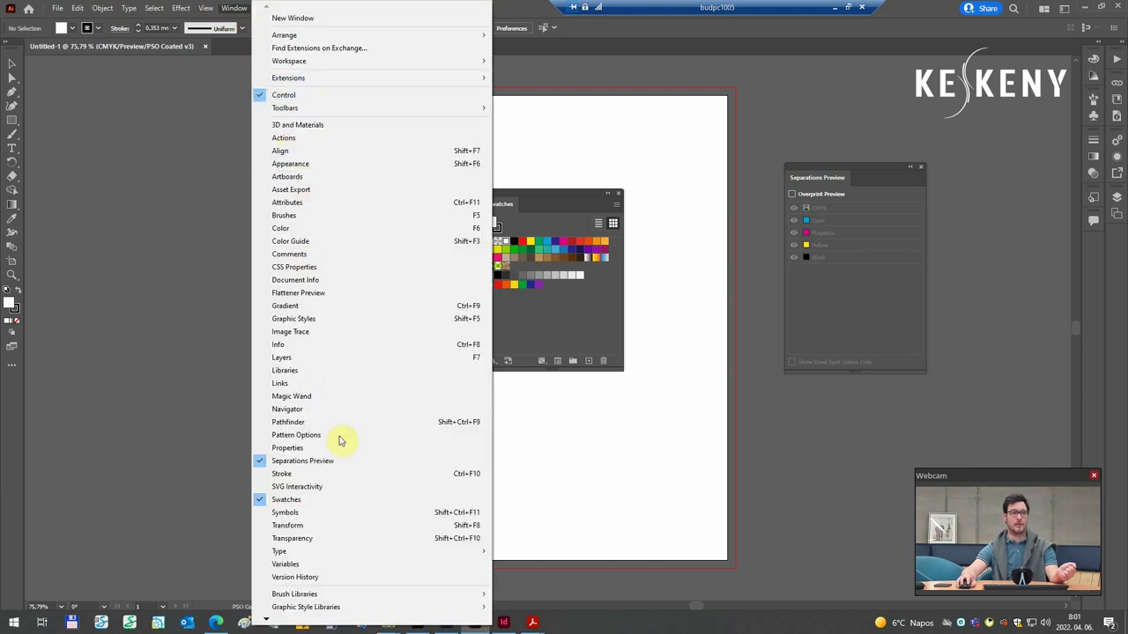
click(871, 166)
drag(869, 168, 765, 187)
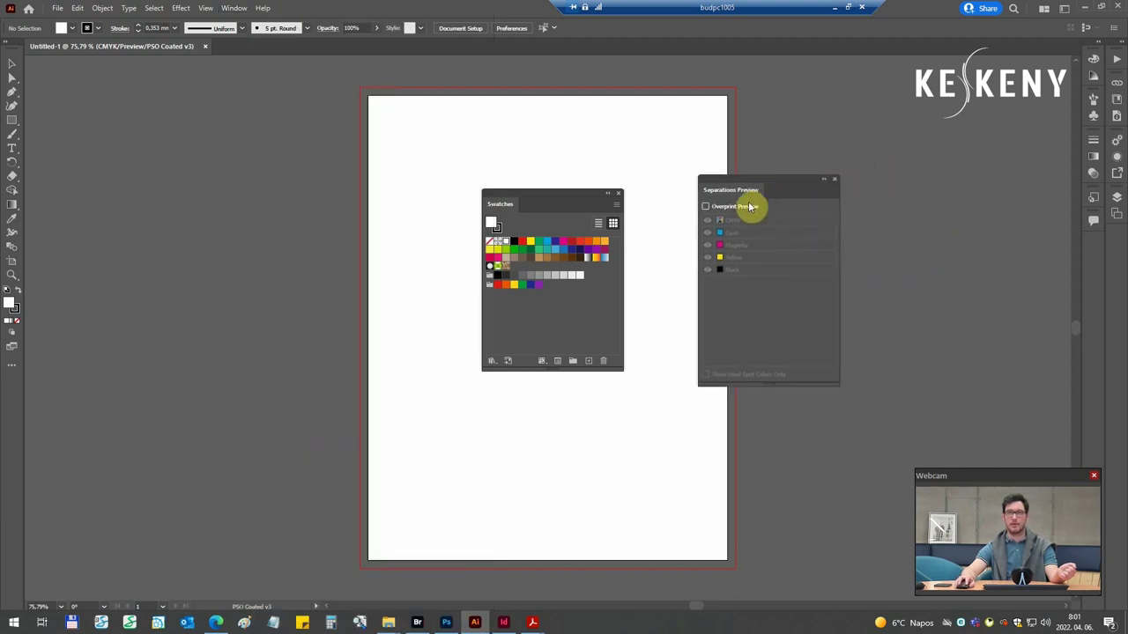
click(748, 208)
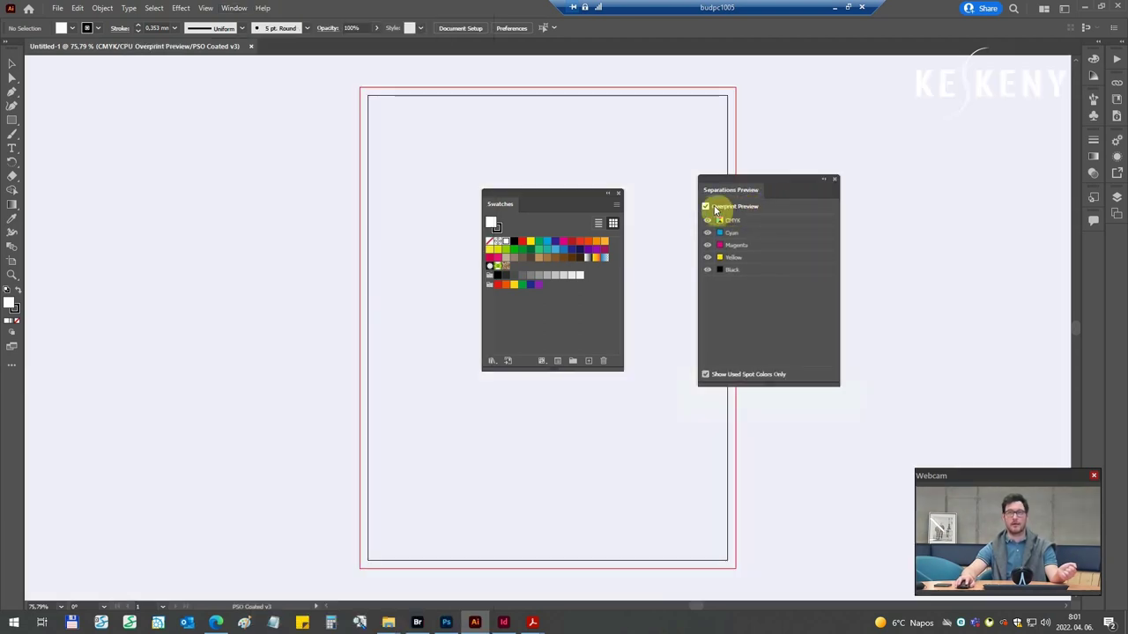
click(707, 208)
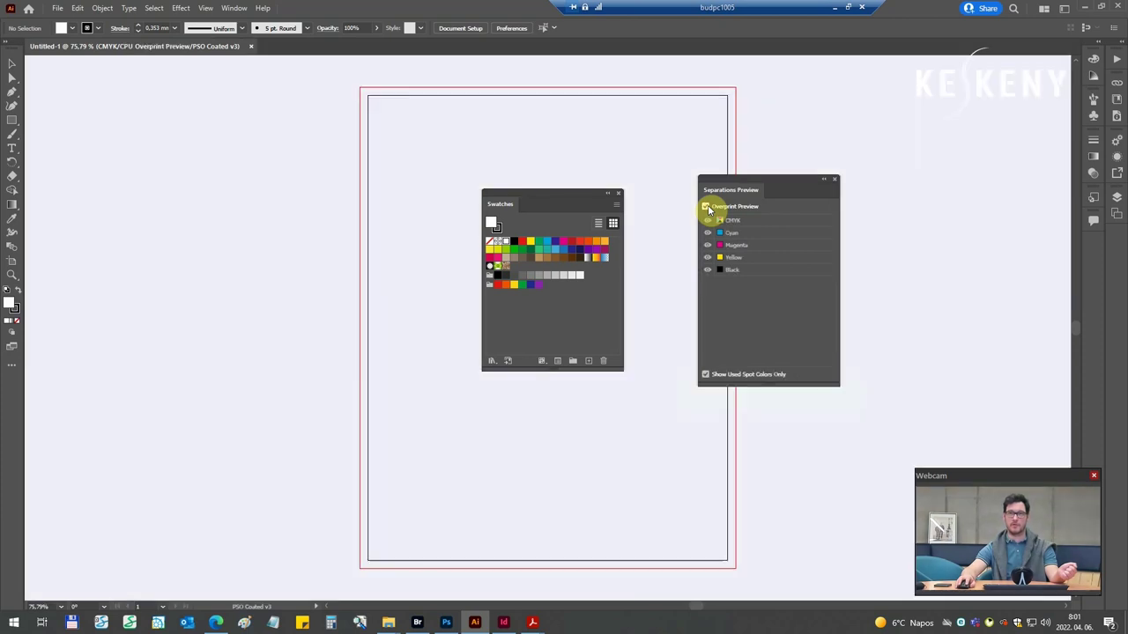
click(707, 258)
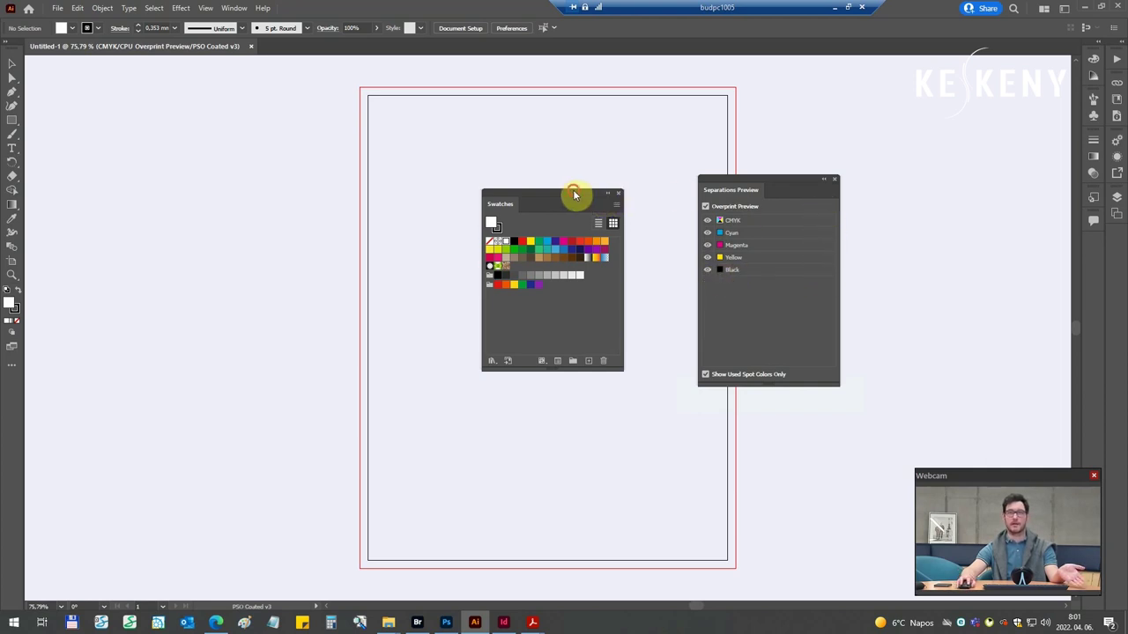
Step: Place the Swatches panel beside Separations Preview and check the View menu
mouse_move(574, 194)
mouse_down()
mouse_move(1007, 194)
mouse_move(959, 200)
mouse_up()
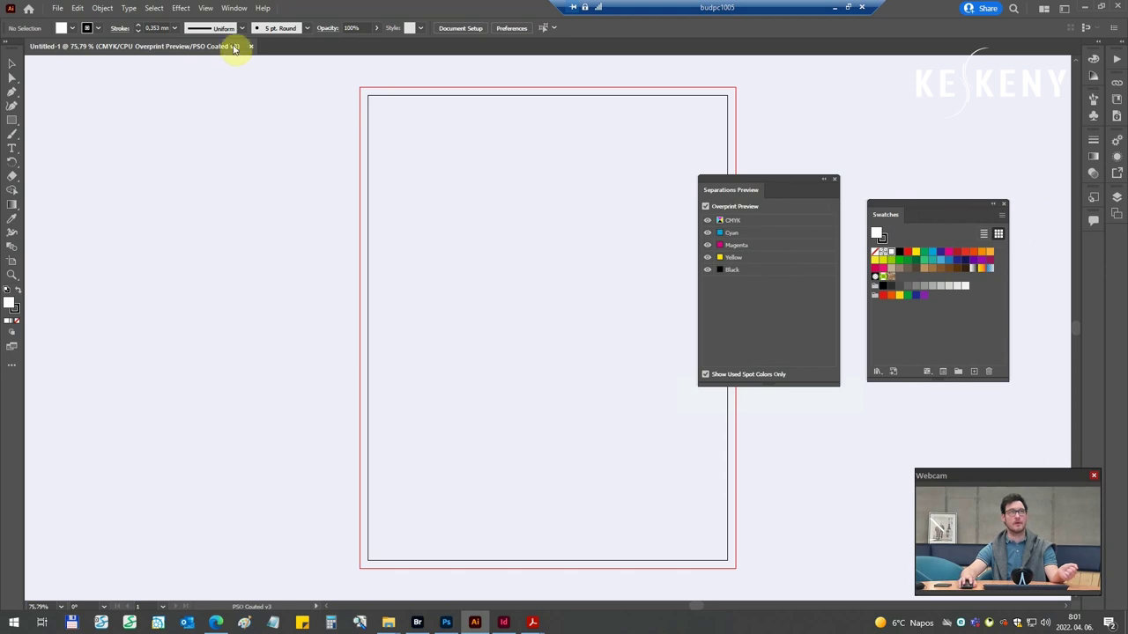
click(205, 10)
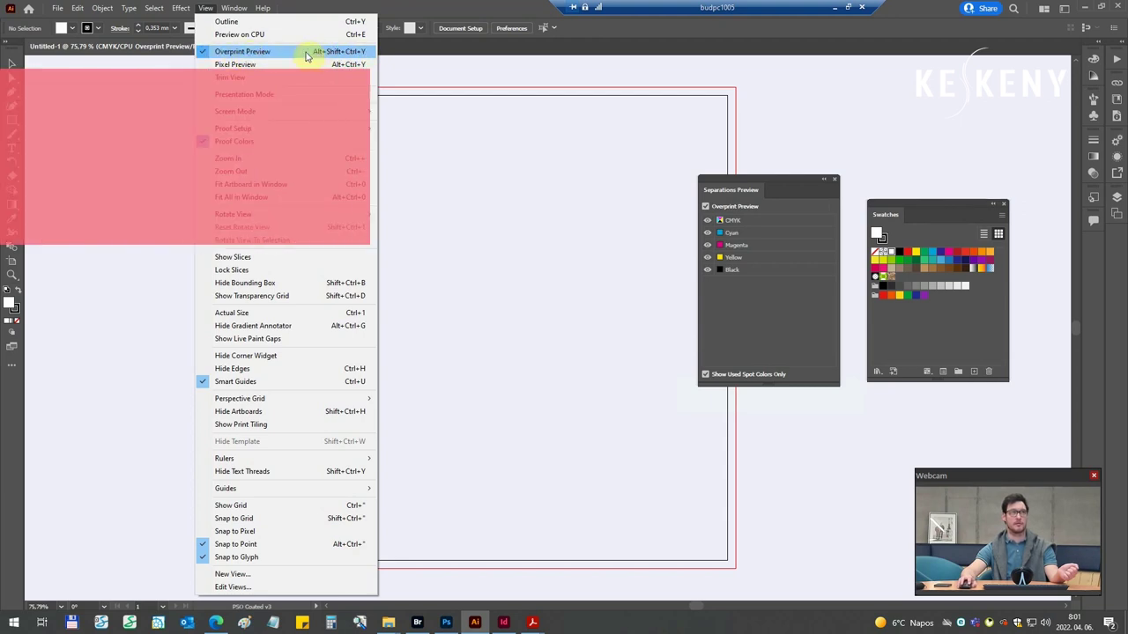
click(506, 167)
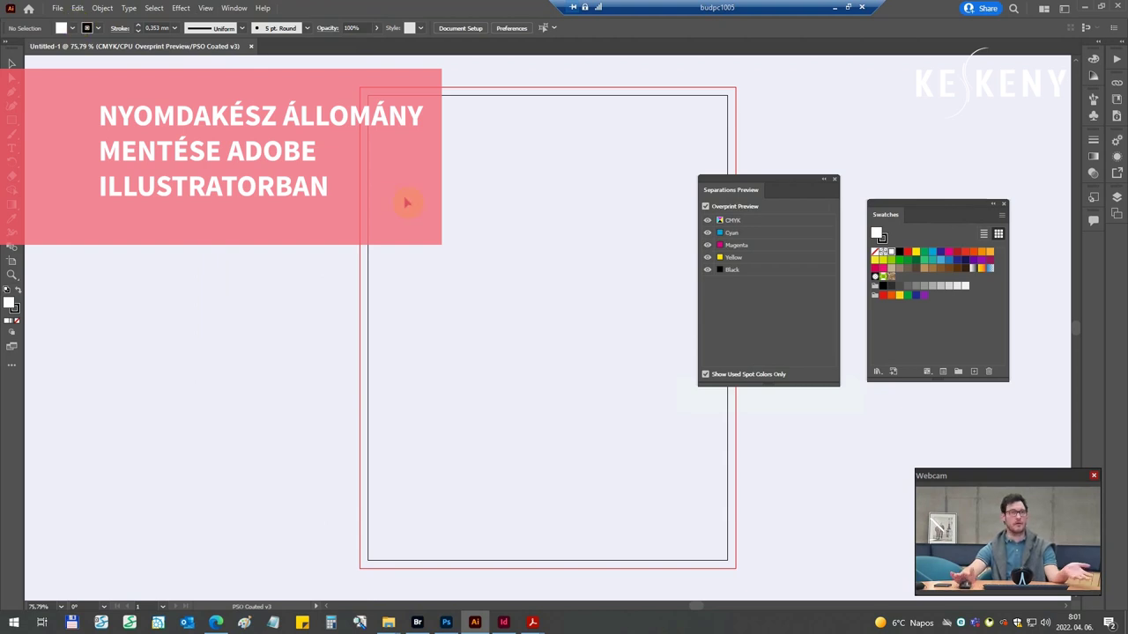
Step: Import the Keskeny_AM175-200_CMYK+Spot_CC_300ppi preset from 6_PDF Presets into Adobe PDF Presets
click(78, 11)
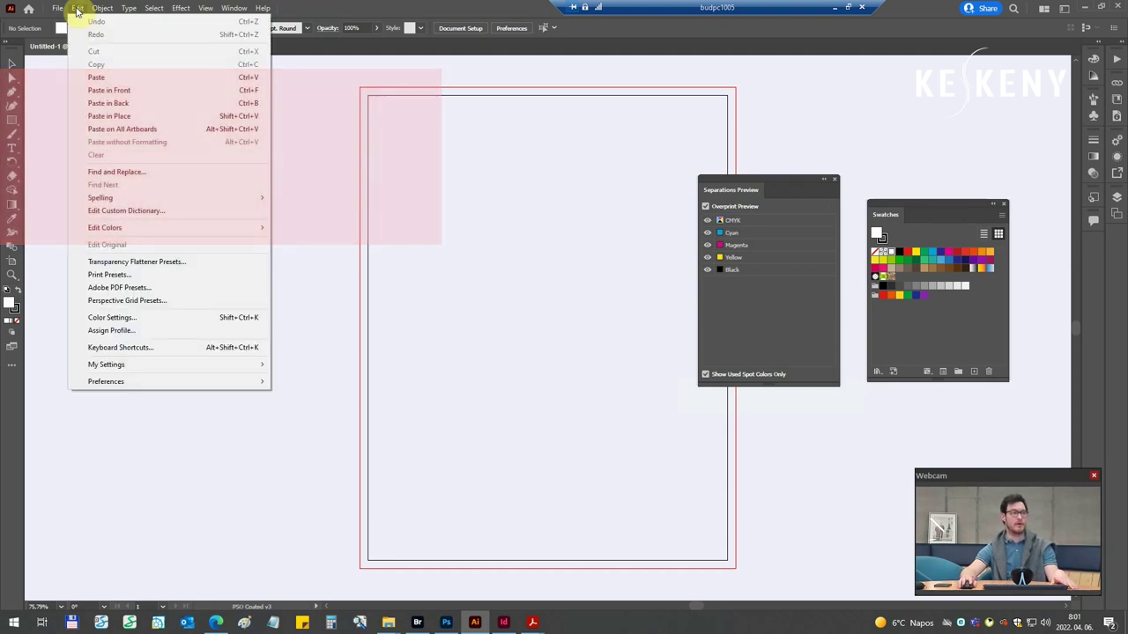
click(158, 291)
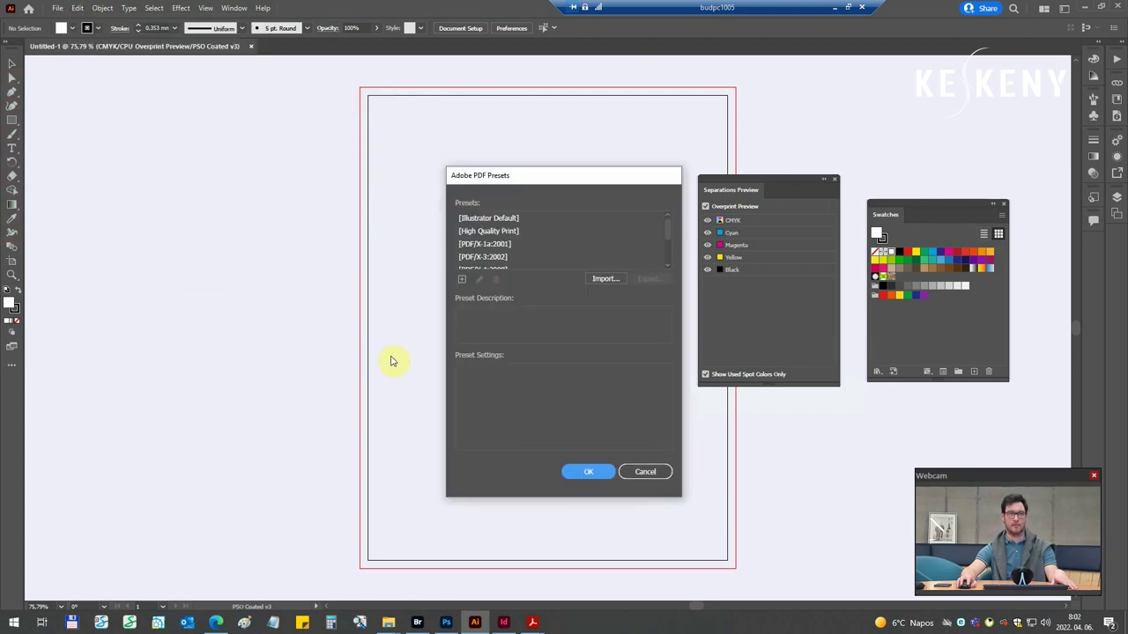
click(605, 280)
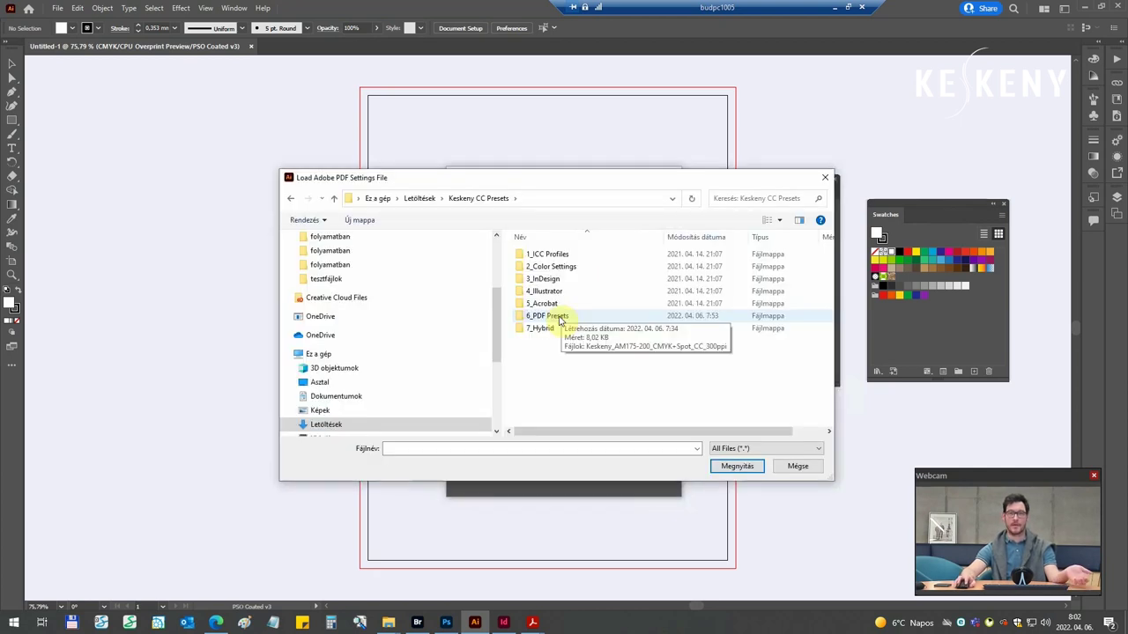
double_click(561, 315)
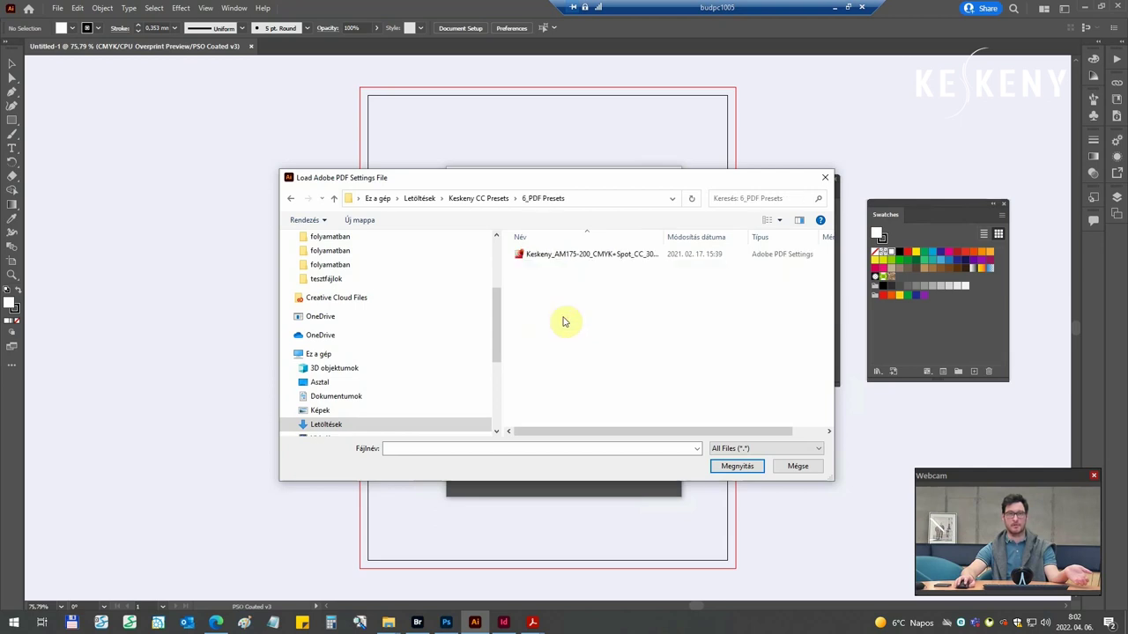
click(574, 255)
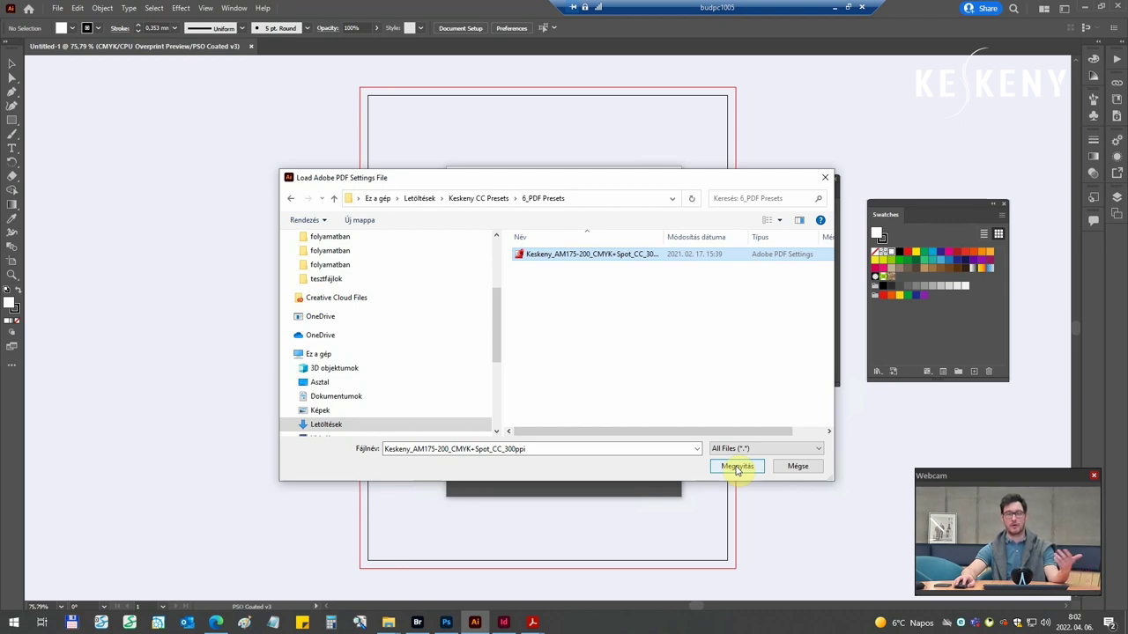
click(736, 467)
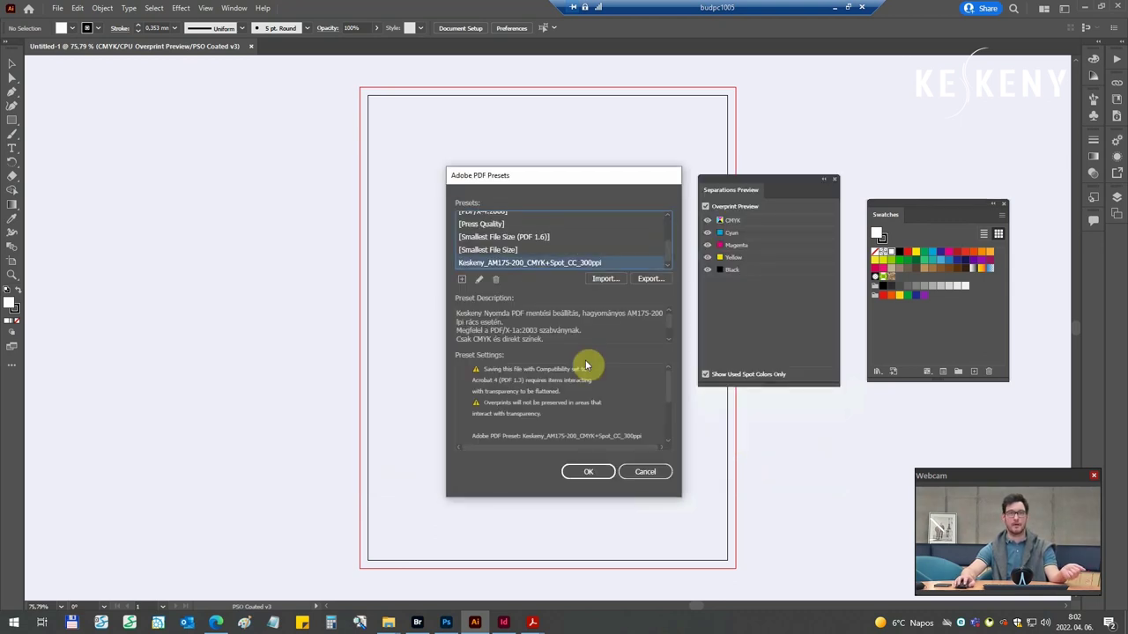
click(586, 472)
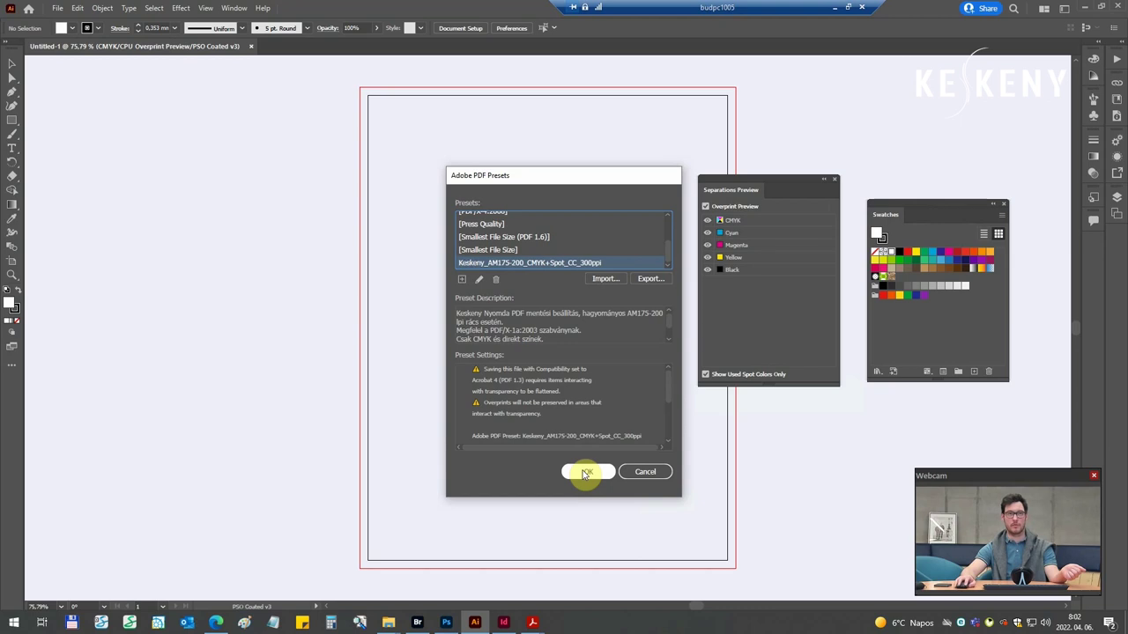
Step: Save Untitled-1 on the computer as Adobe PDF (*.PDF) in Letöltések
click(56, 8)
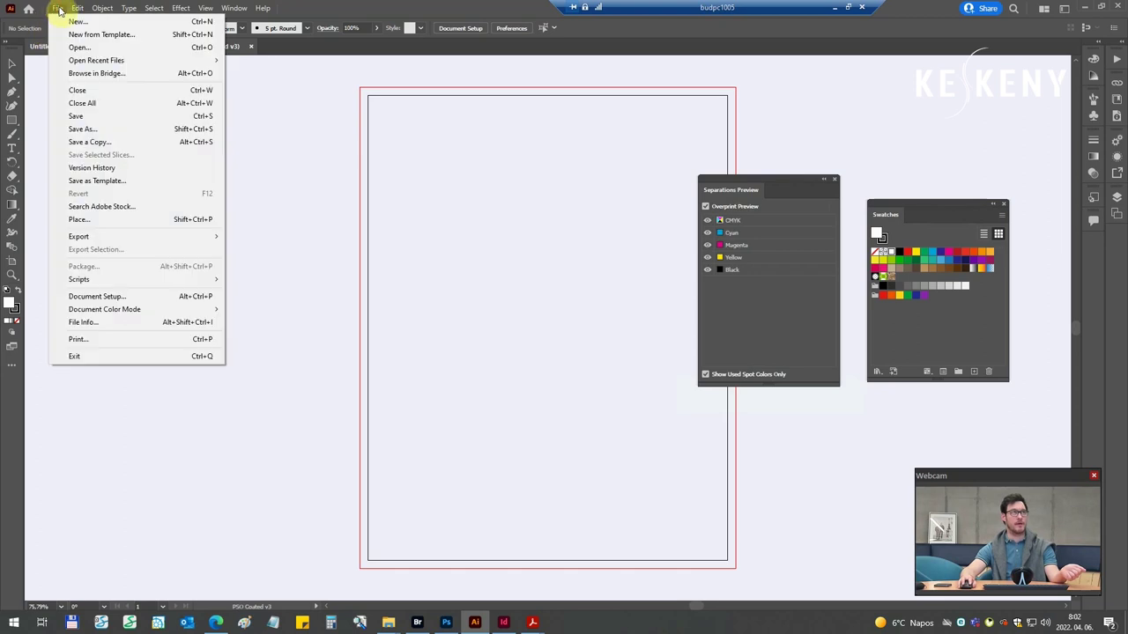
click(136, 132)
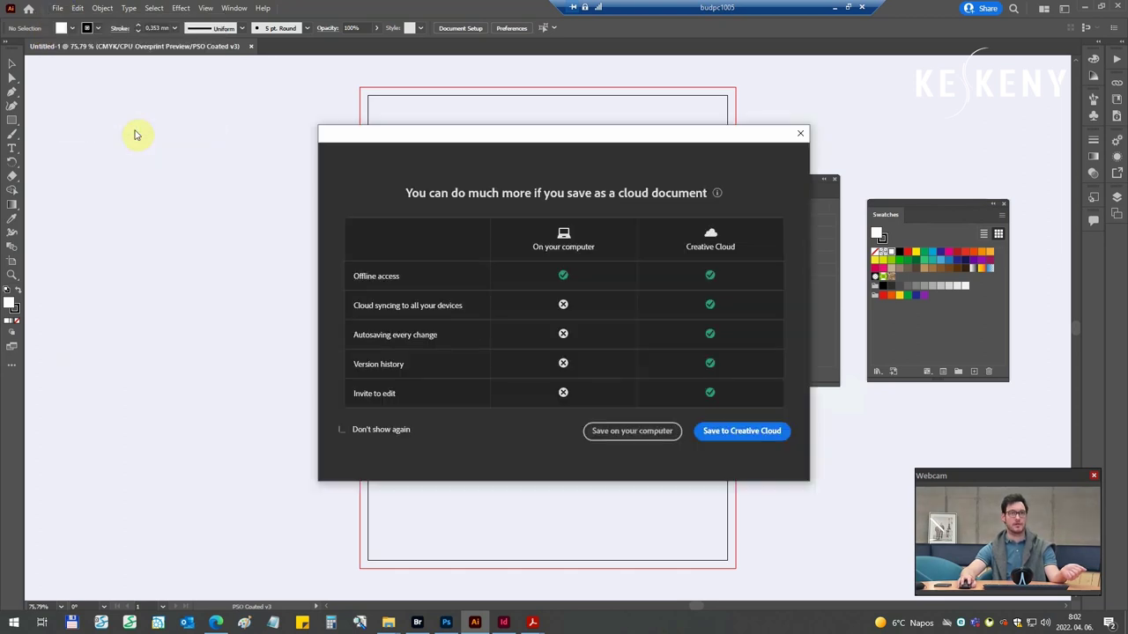
click(627, 432)
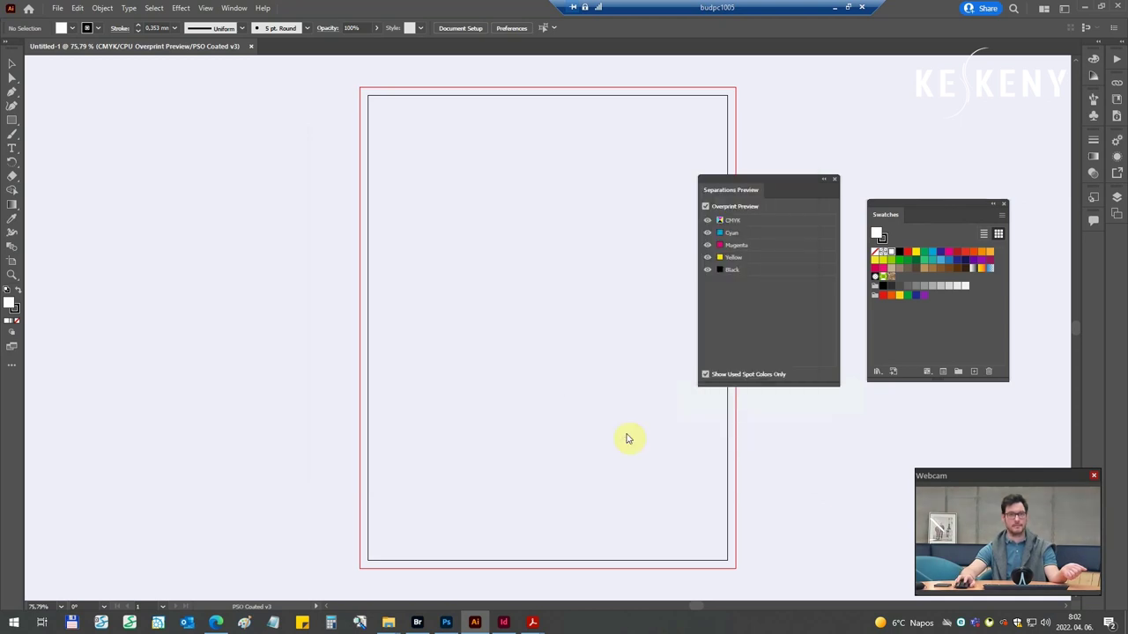
double_click(136, 257)
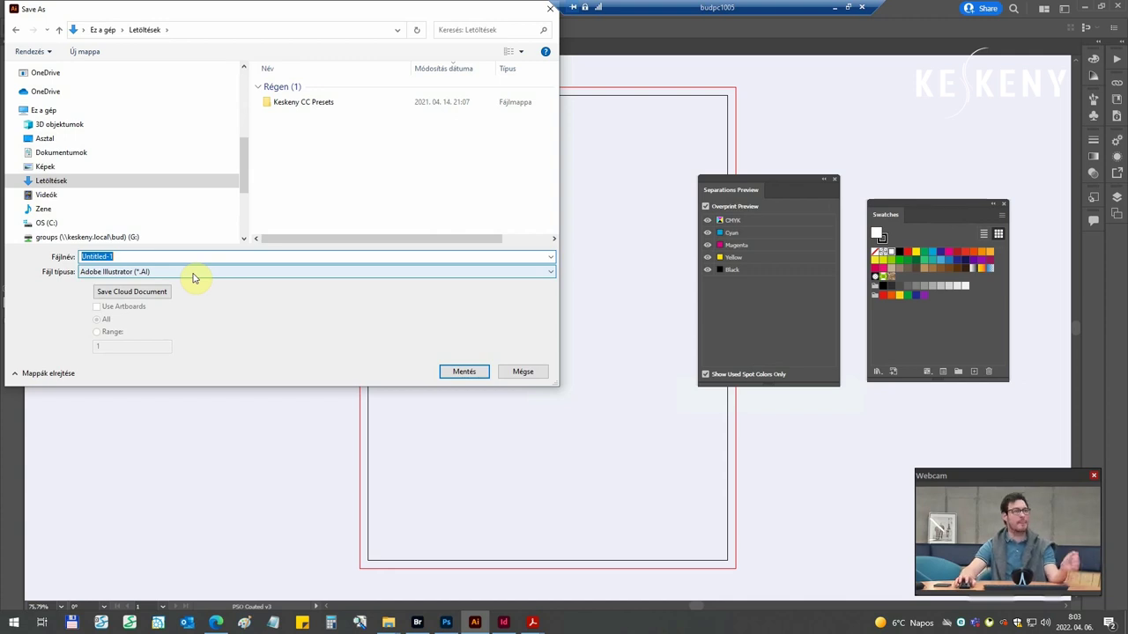
click(194, 274)
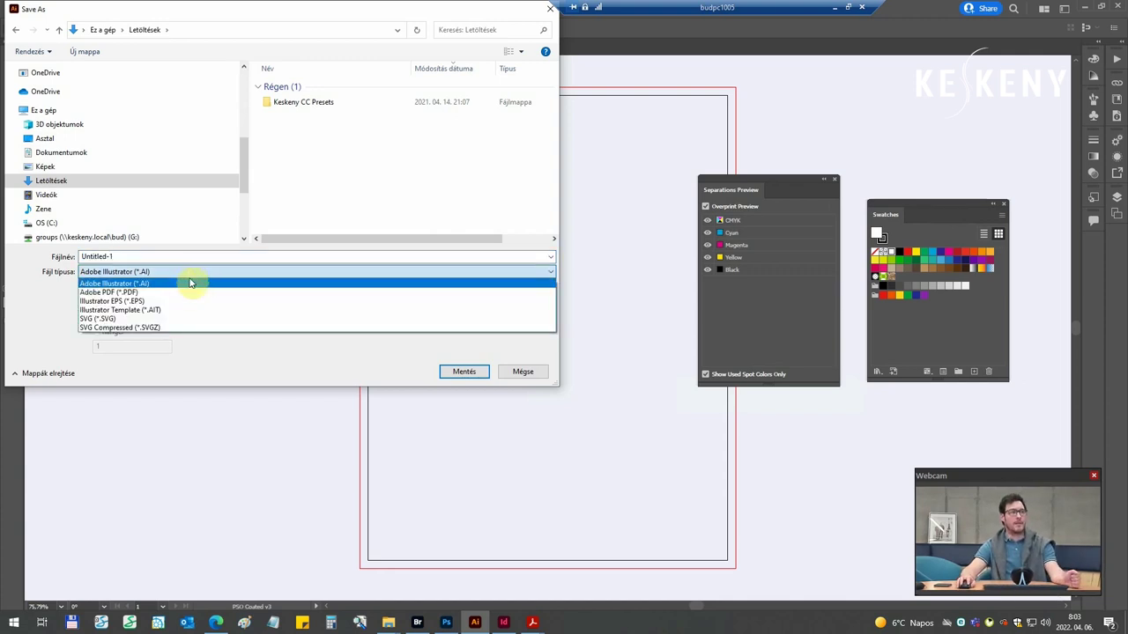
click(182, 295)
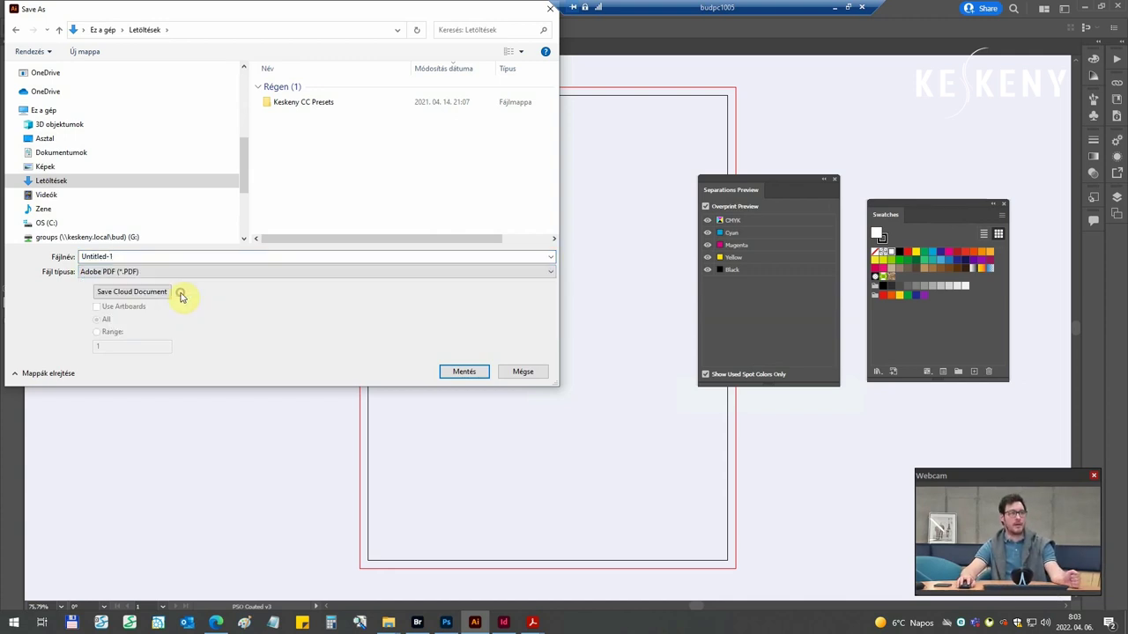
click(453, 372)
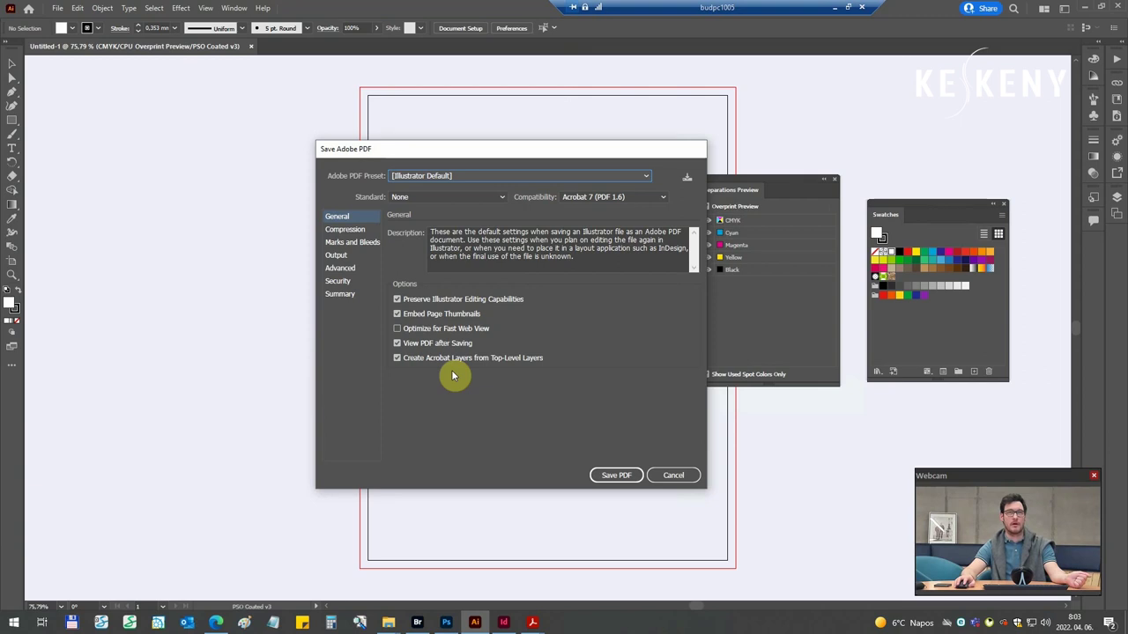
Step: Choose the Keskeny_AM175-200_CMYK+Spot_CC_300ppi preset and review the PDF/X-1a:2003 standard, leaving it unchanged
click(647, 174)
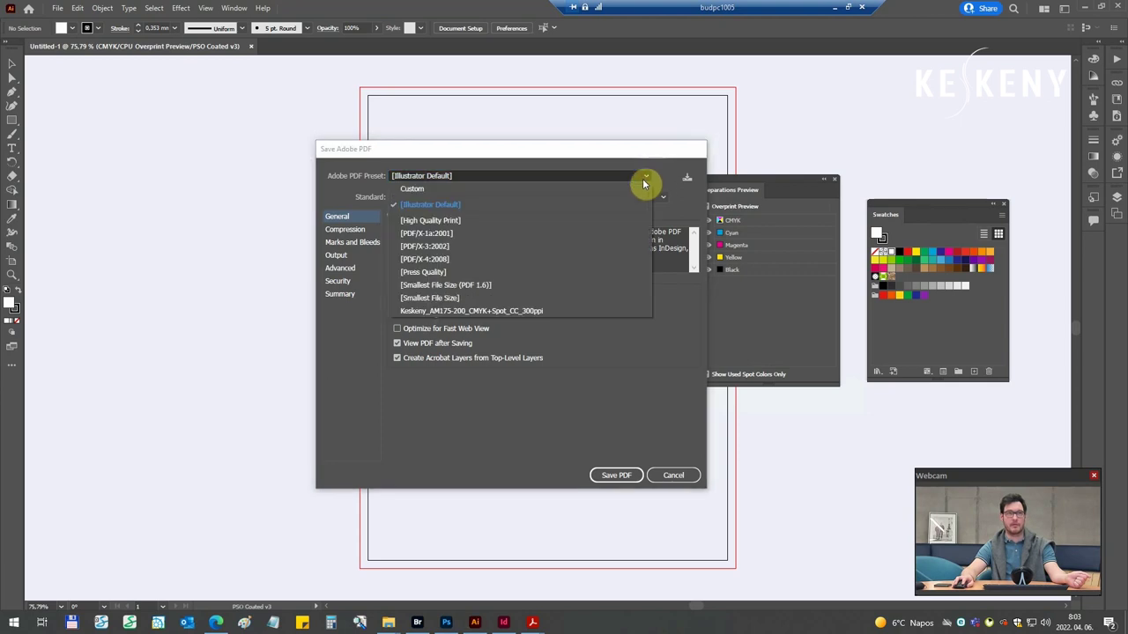
click(511, 314)
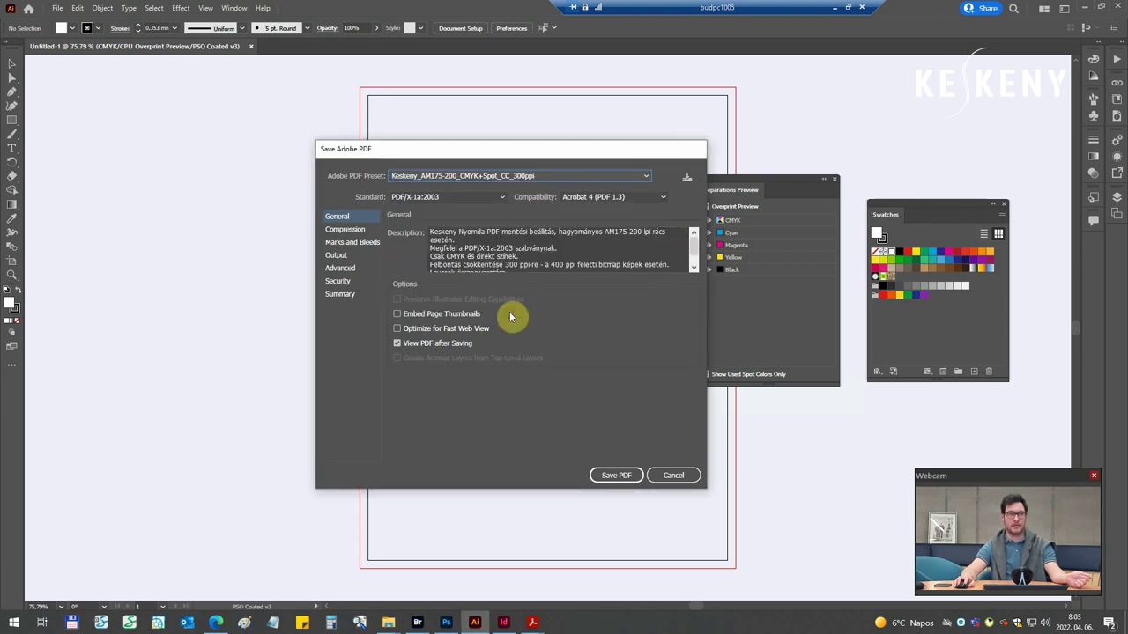
scroll(634, 249, down, 2)
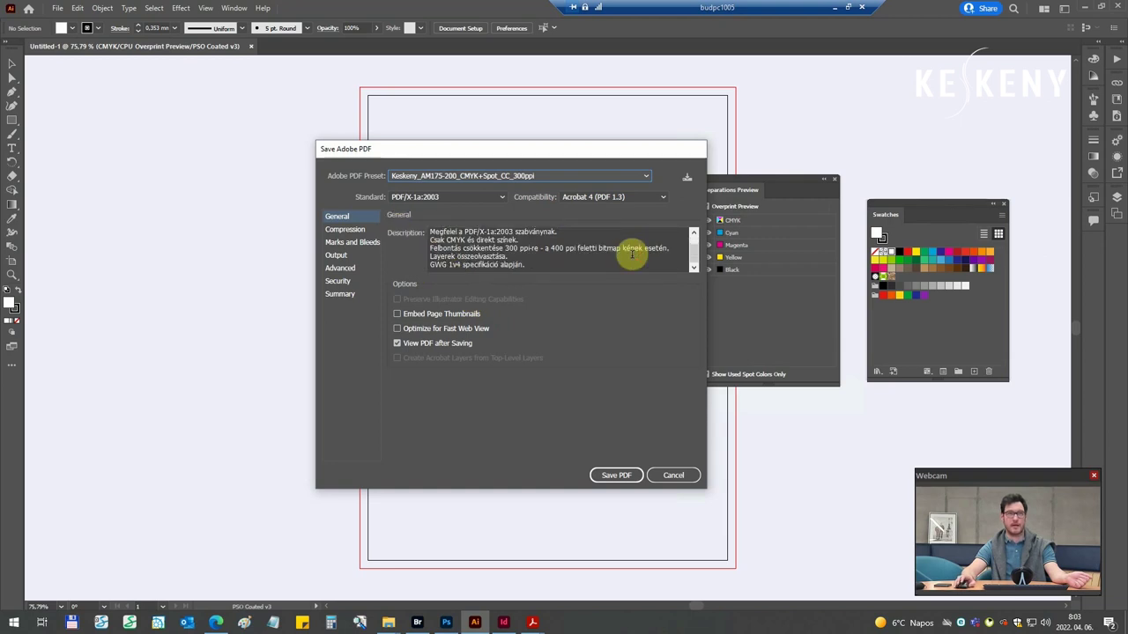
scroll(632, 255, up, 2)
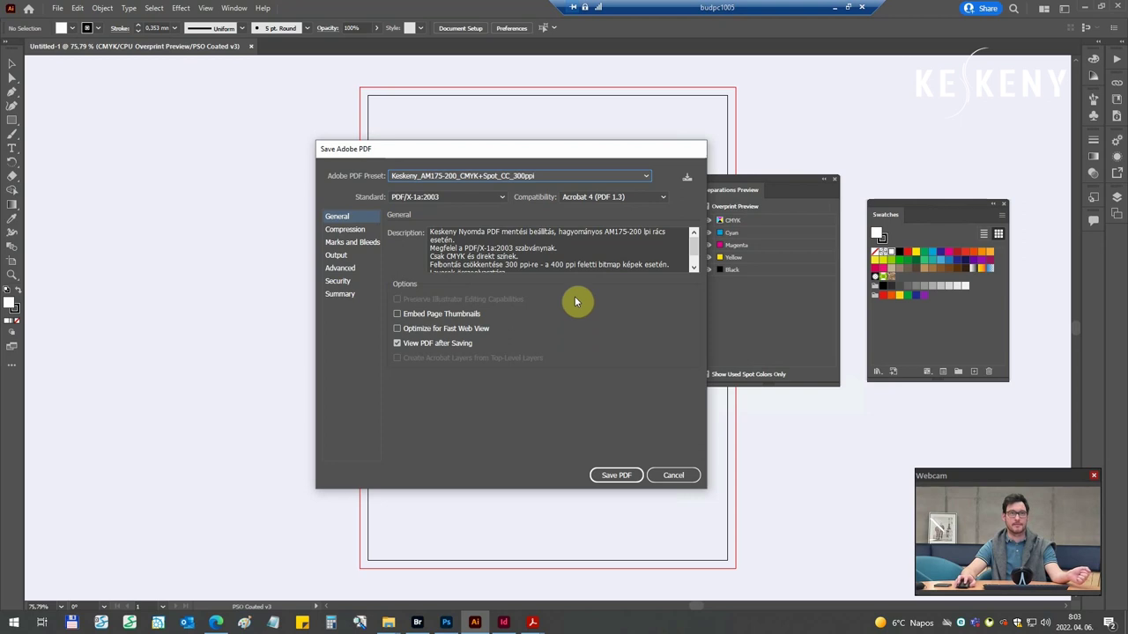
click(503, 197)
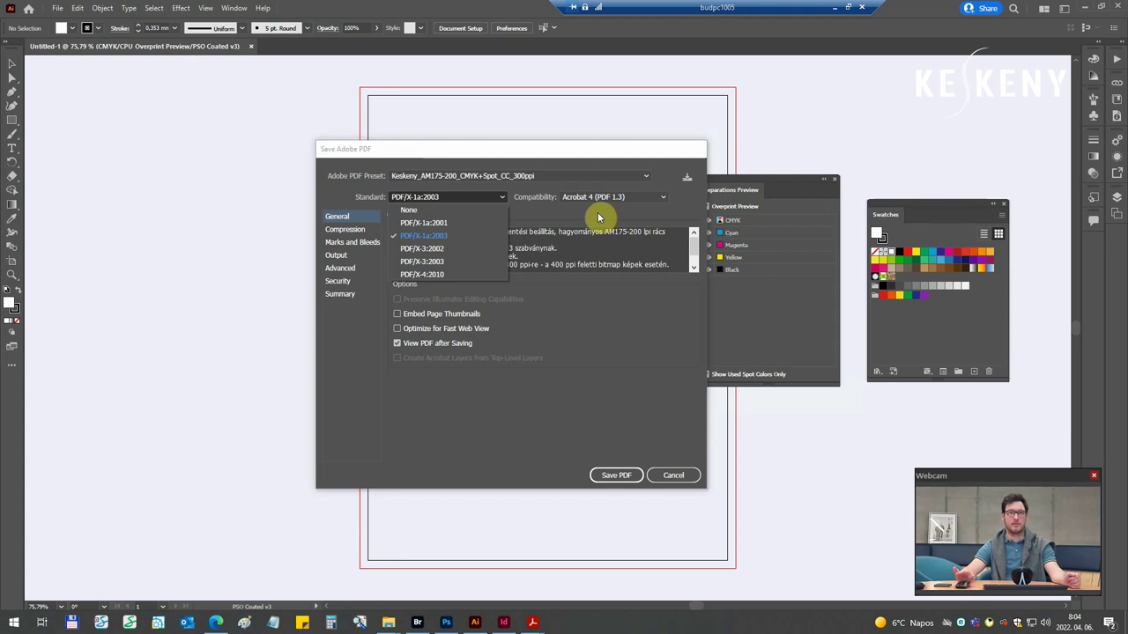
click(598, 213)
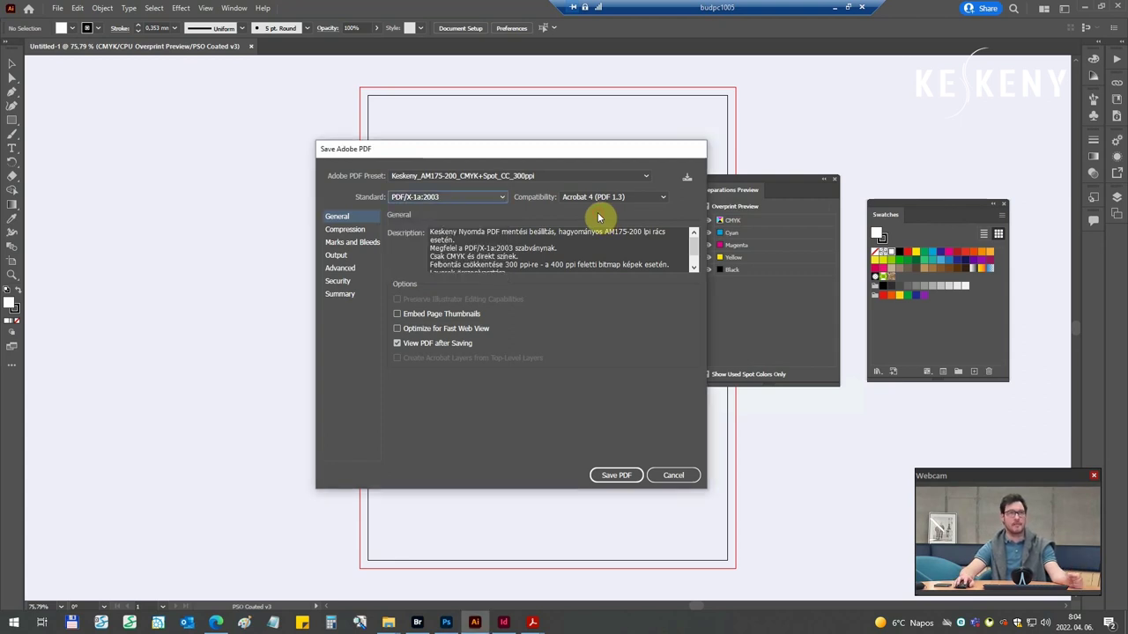
Step: Review the preset's Compression settings, then its Marks and Bleeds (trim marks, page info, bleed)
click(359, 231)
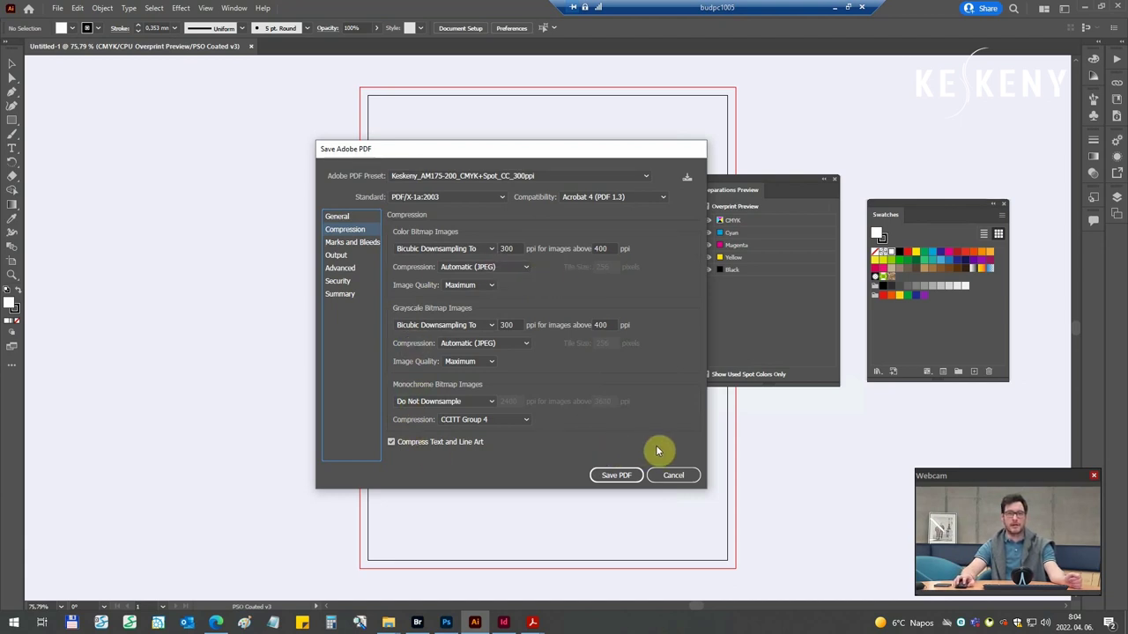
click(364, 244)
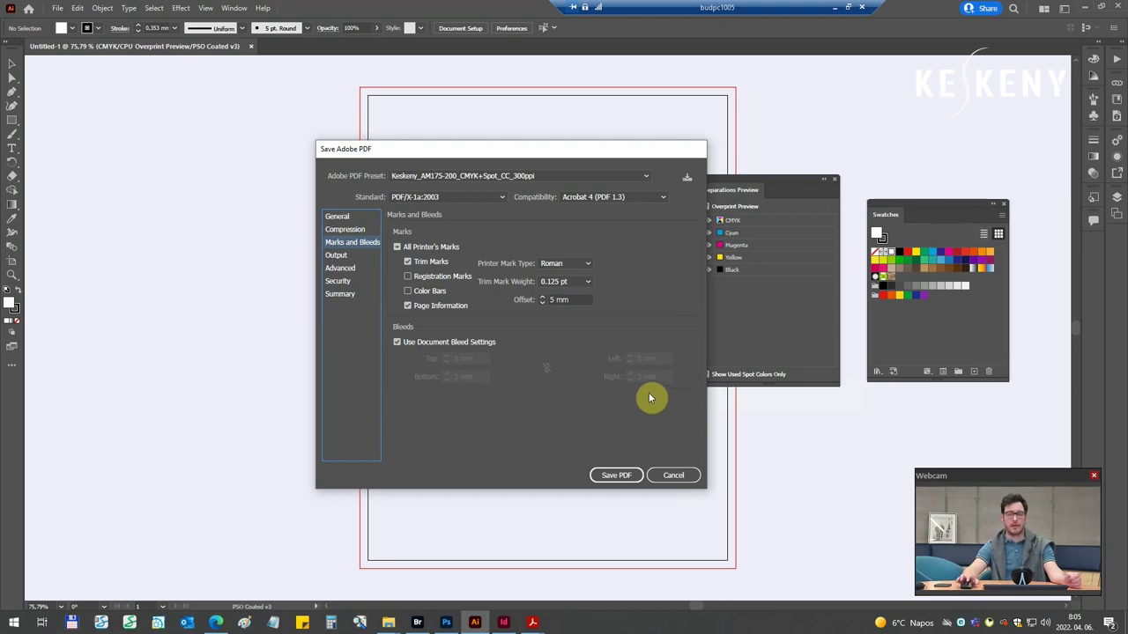
Step: Turn off Use Document Bleed Settings and review the Output settings targeting PSO Coated v3
click(397, 341)
click(336, 256)
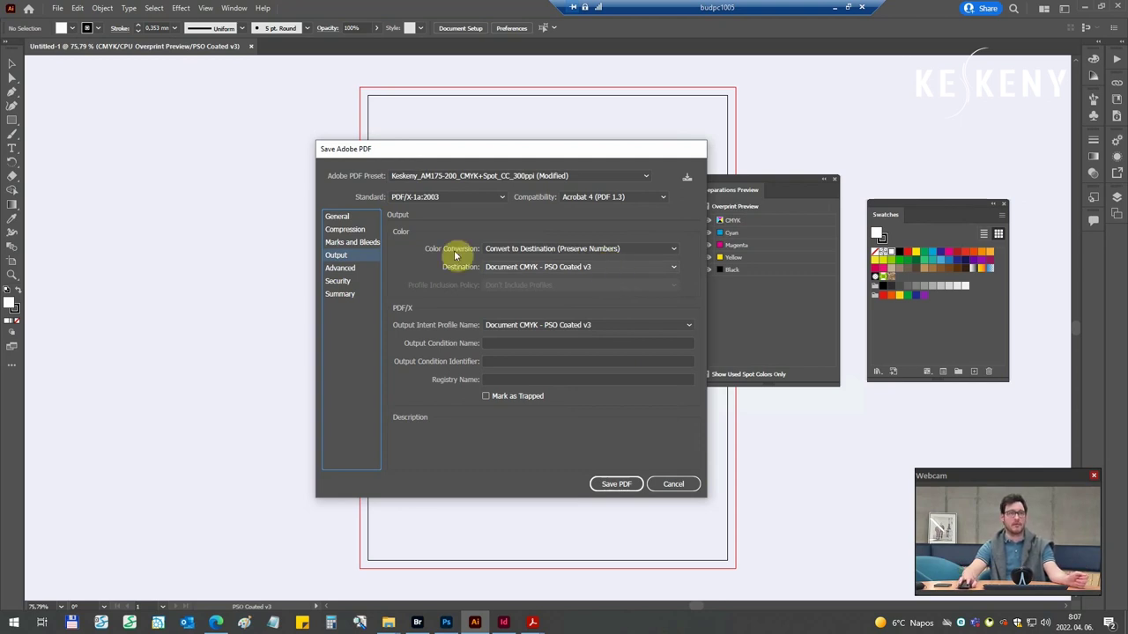
Step: Look over the preset's Advanced, Security and Summary sections in the Save Adobe PDF dialog
click(340, 267)
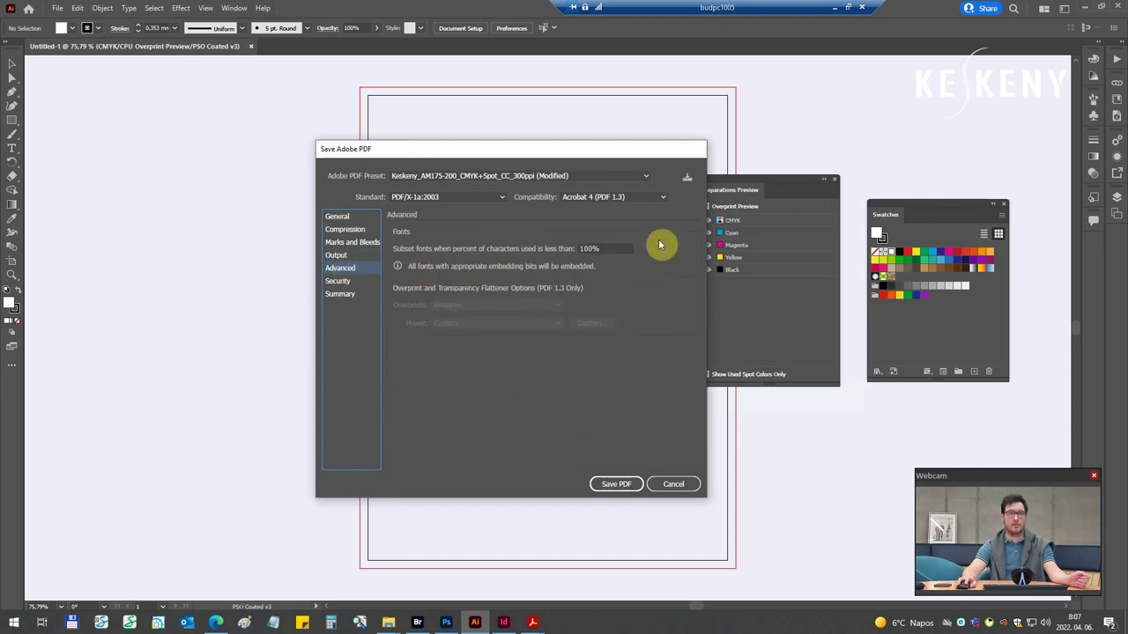
click(340, 284)
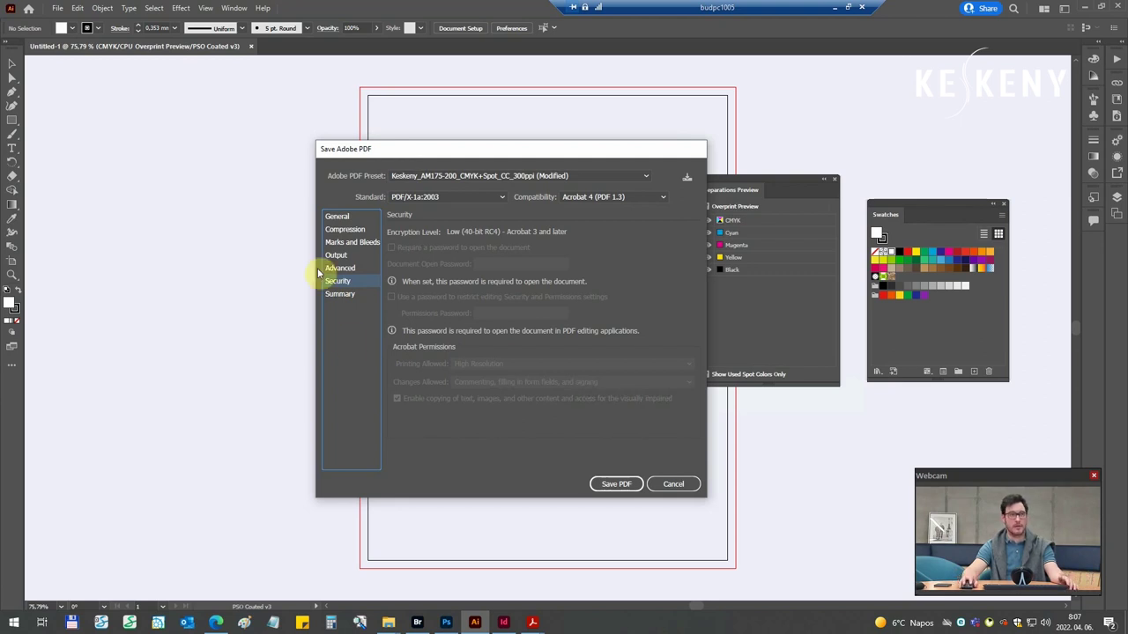
click(337, 296)
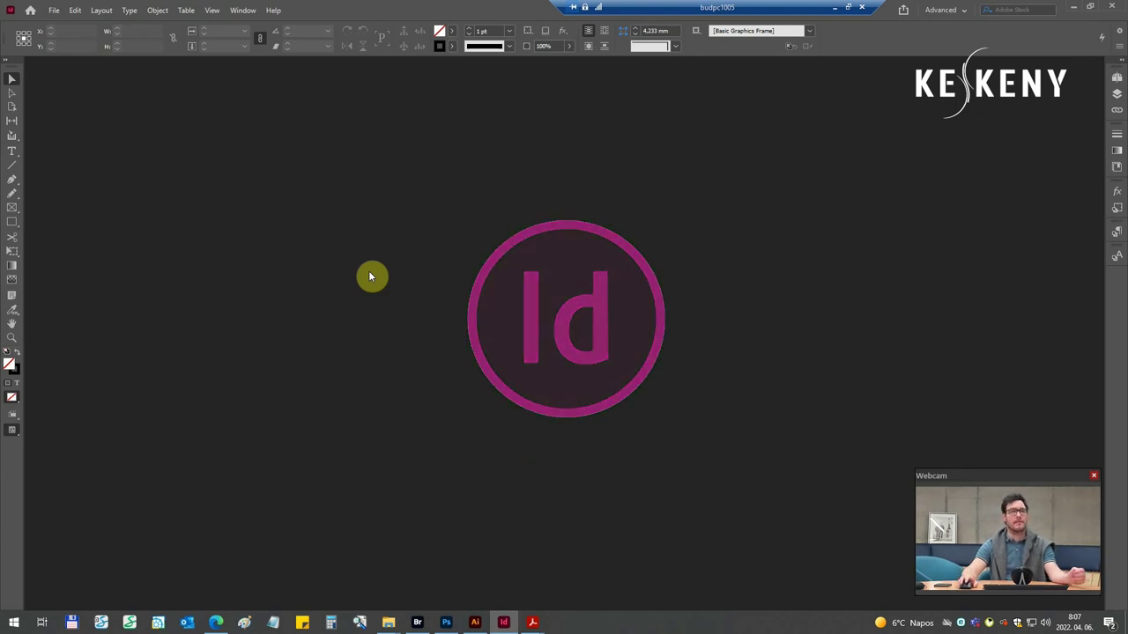
Step: Confirm InDesign's Colour Settings preset is KeskenyNy_MazoltMunyomo_sRGB and accept it
click(75, 11)
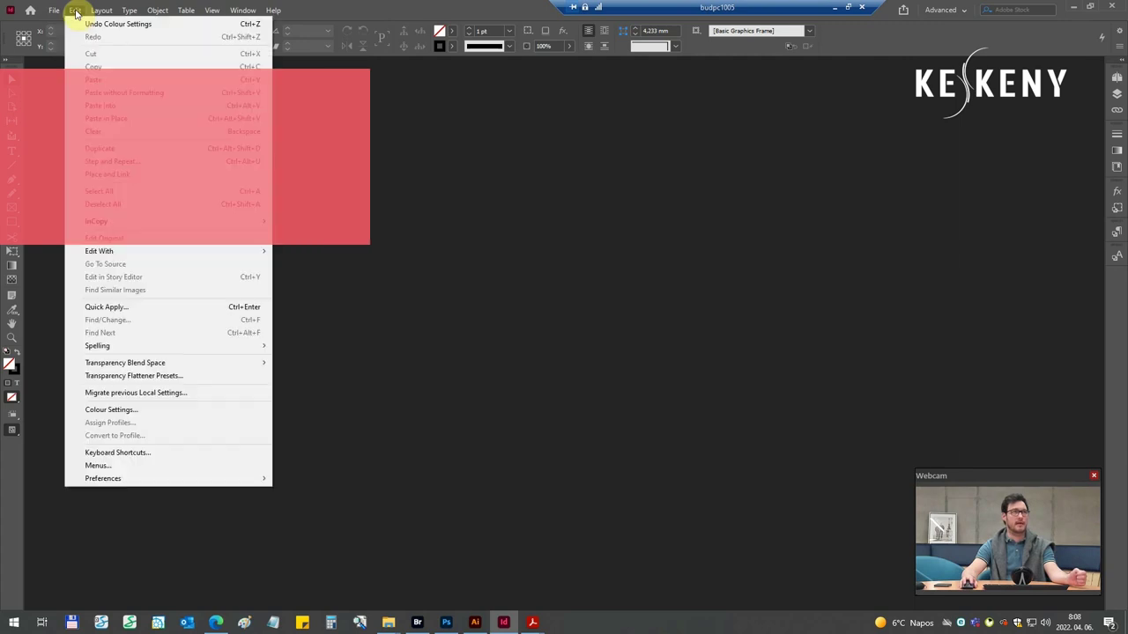
click(159, 410)
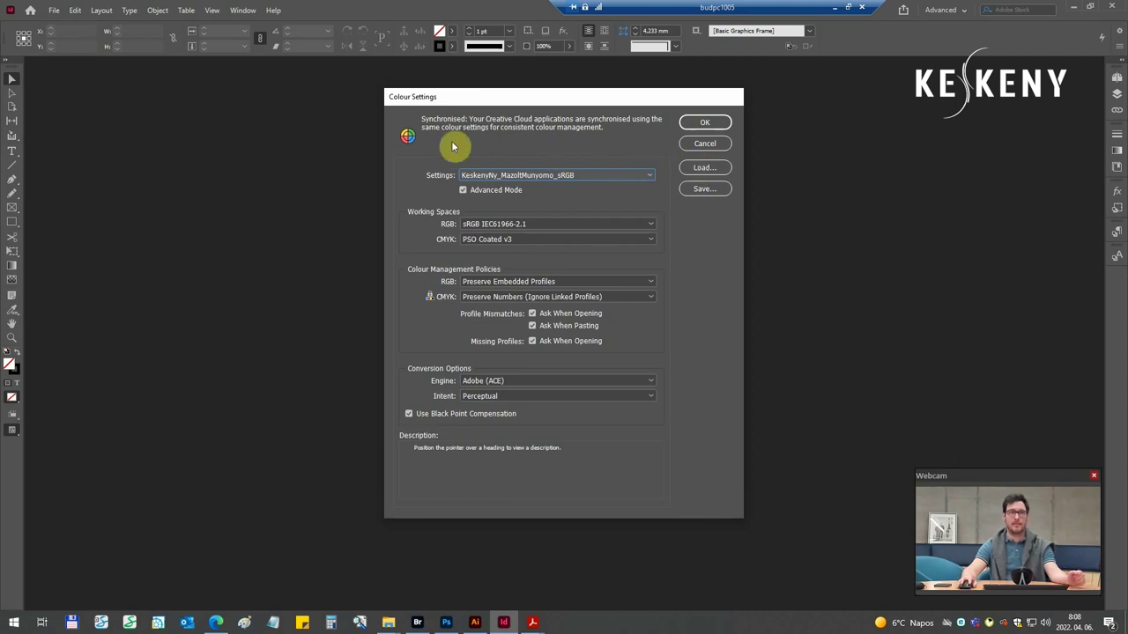
click(652, 176)
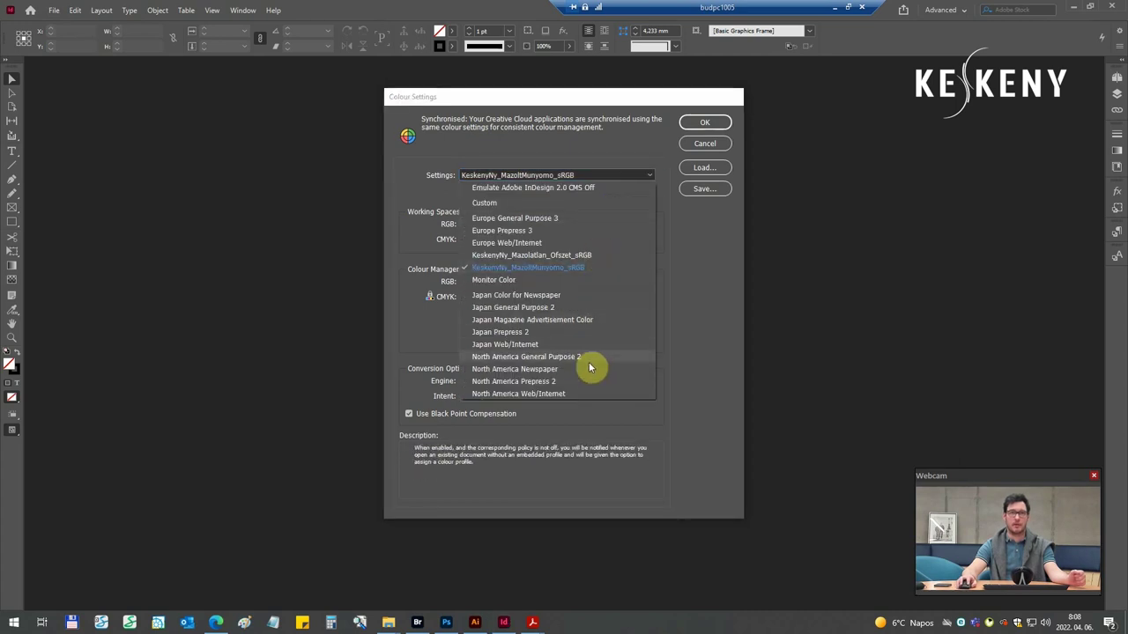
click(705, 250)
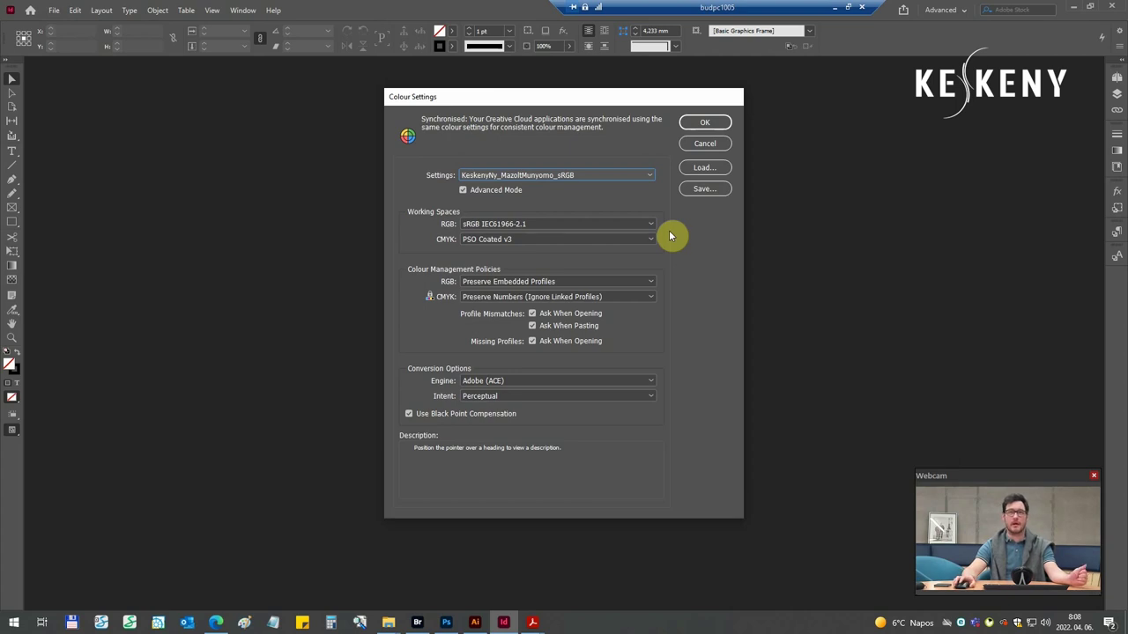
click(707, 123)
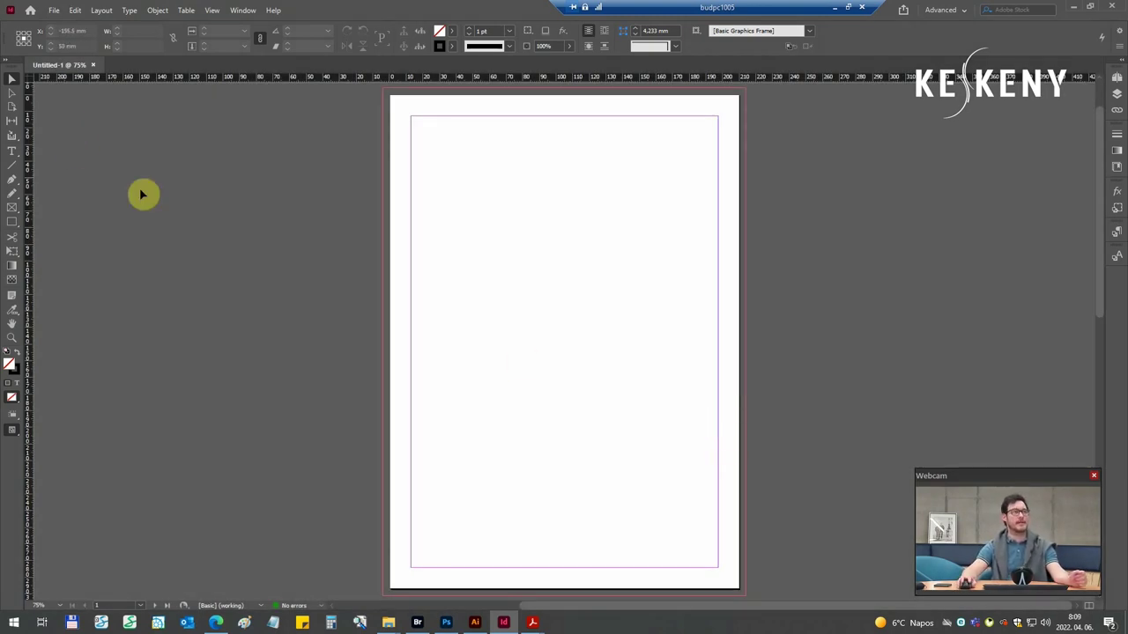
mouse_move(388, 622)
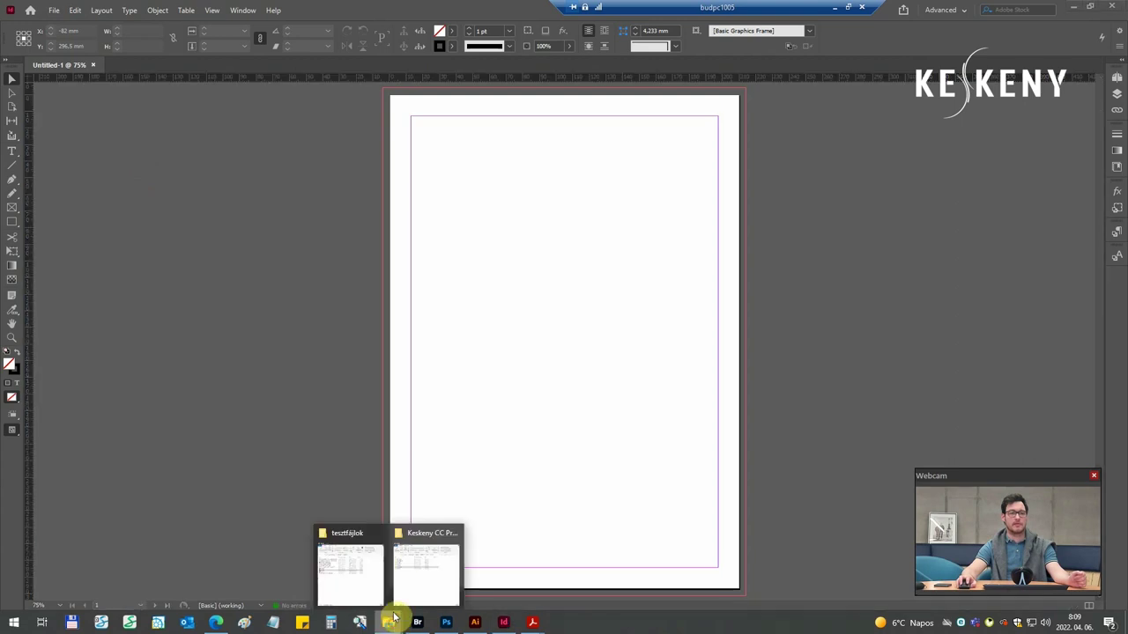
Step: Inspect the 2400ppi flattener preset and preflight profile in 3_InDesign, then minimize Explorer
click(442, 582)
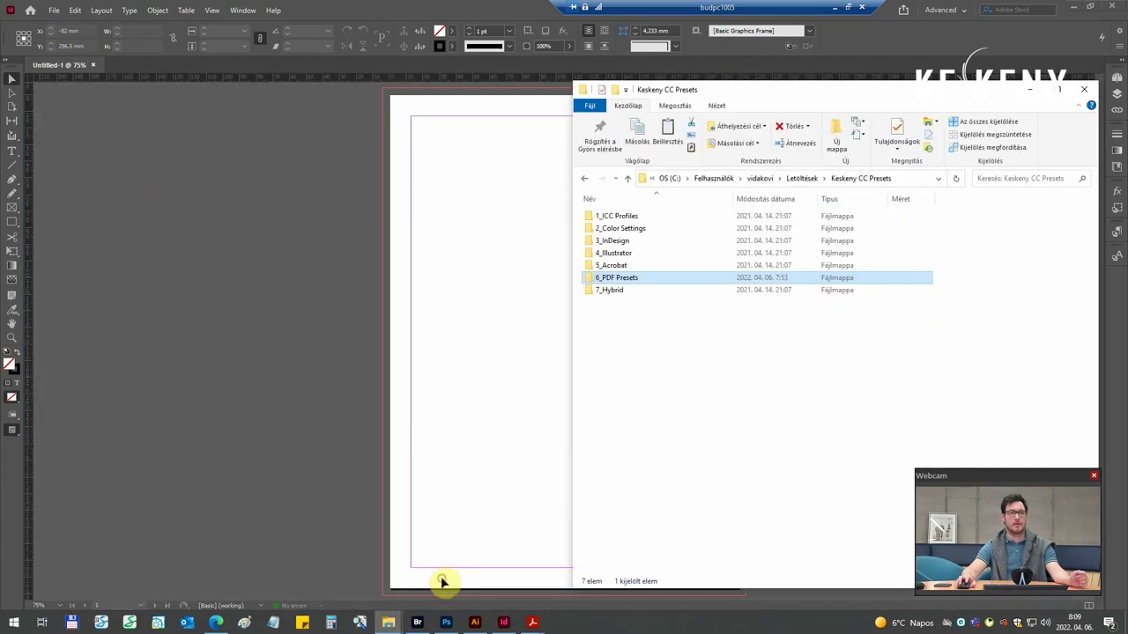
click(631, 242)
double_click(631, 242)
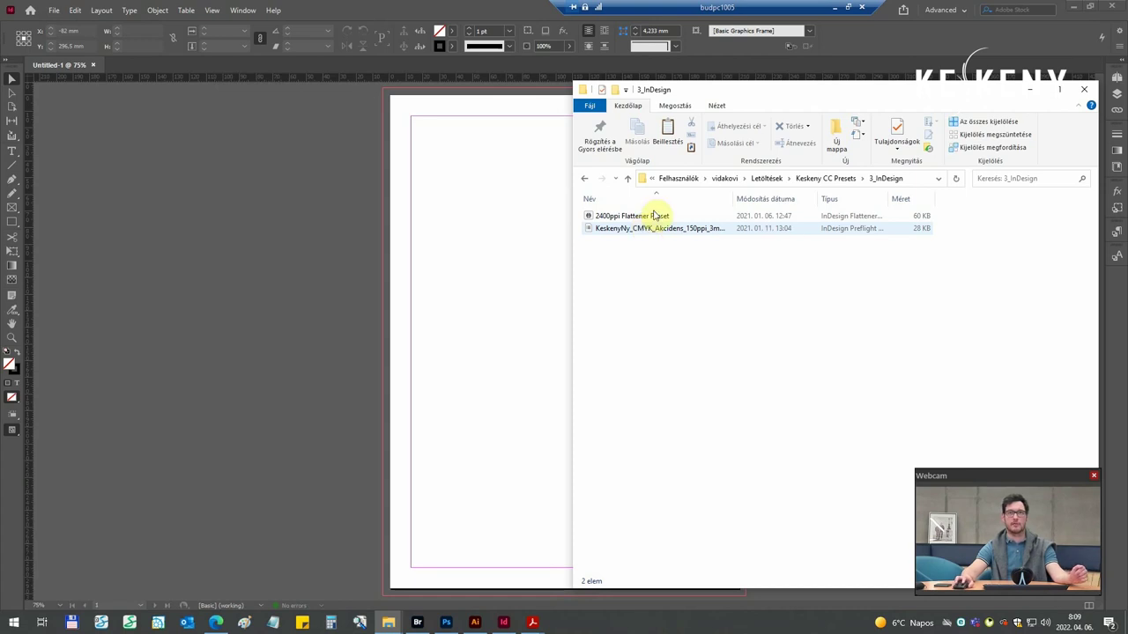
click(655, 216)
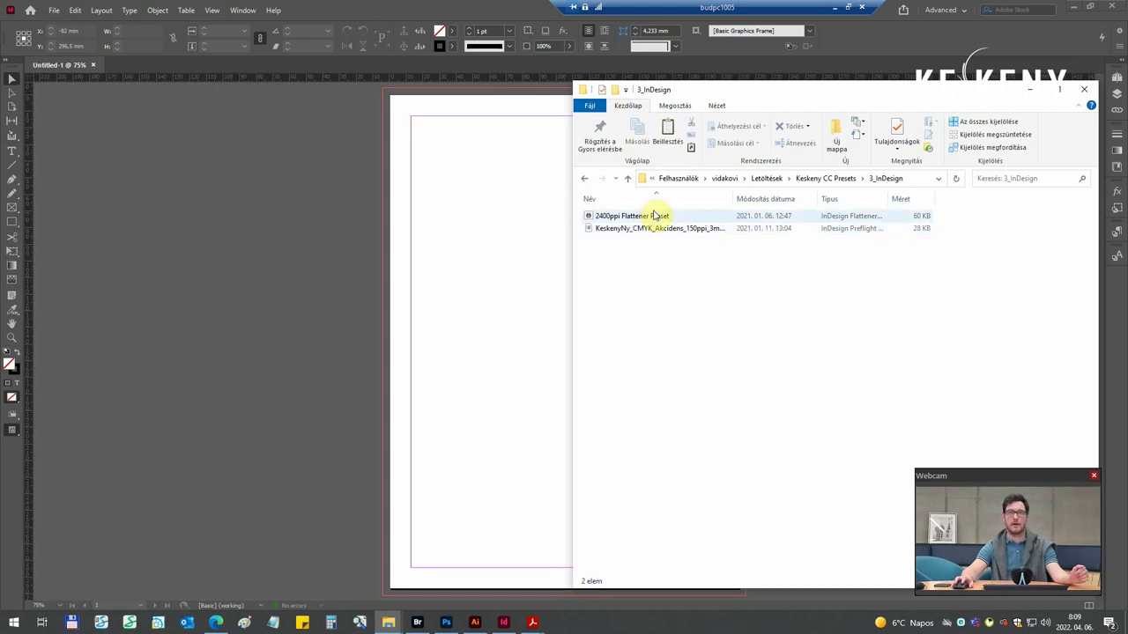
click(1030, 89)
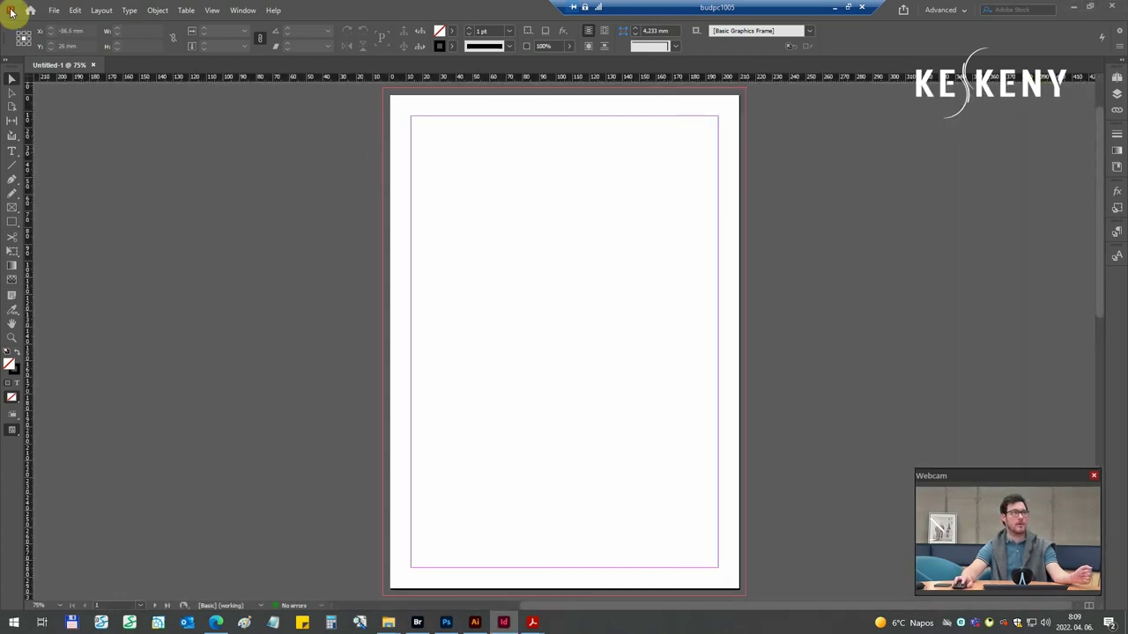
Step: Load the 2400ppi Flattener Preset from 3_InDesign into Transparency Flattener Presets and confirm
click(75, 11)
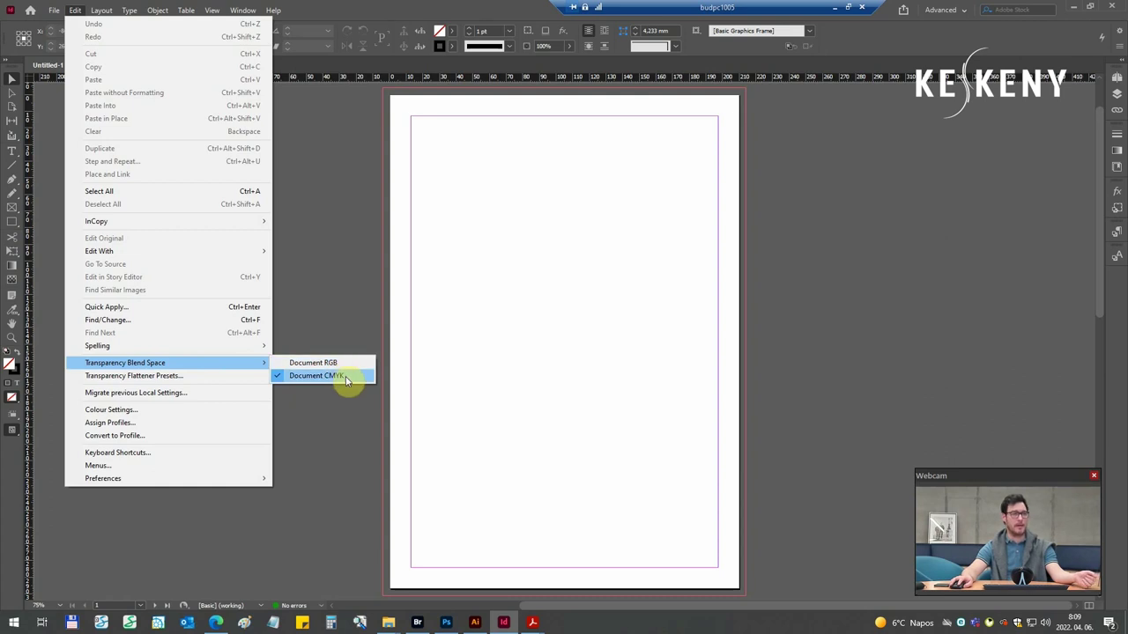
click(137, 379)
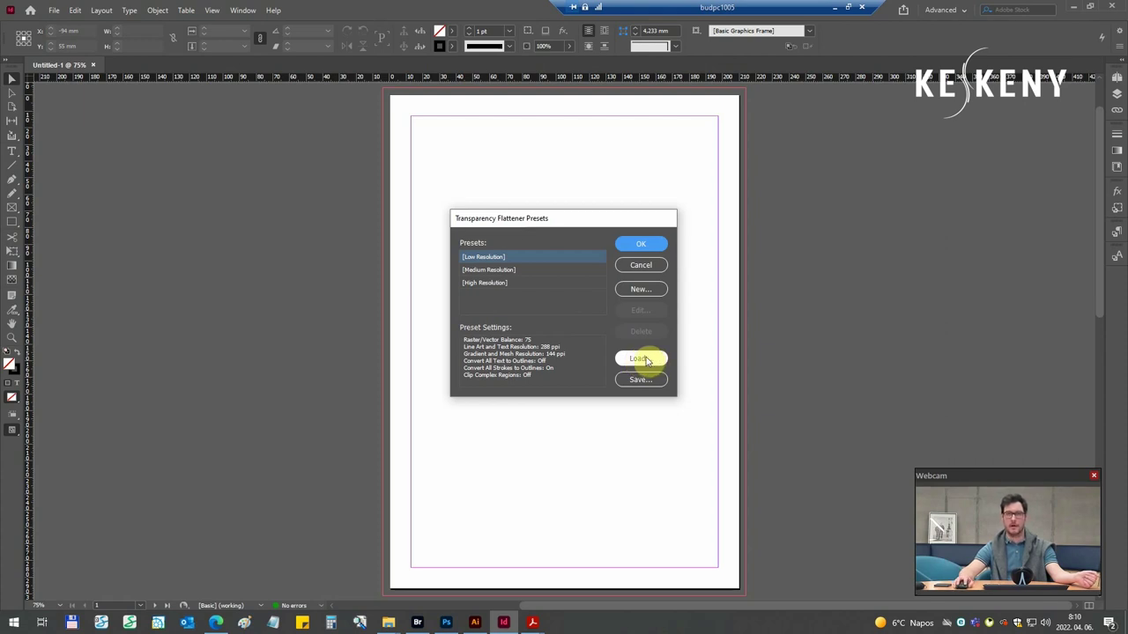
click(646, 360)
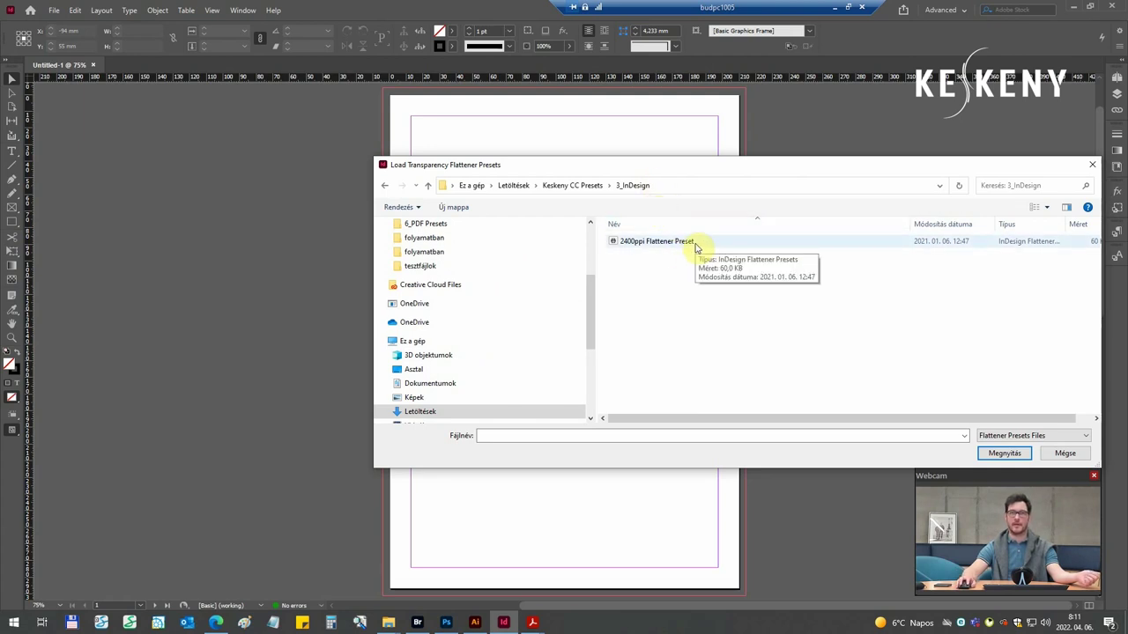
click(695, 242)
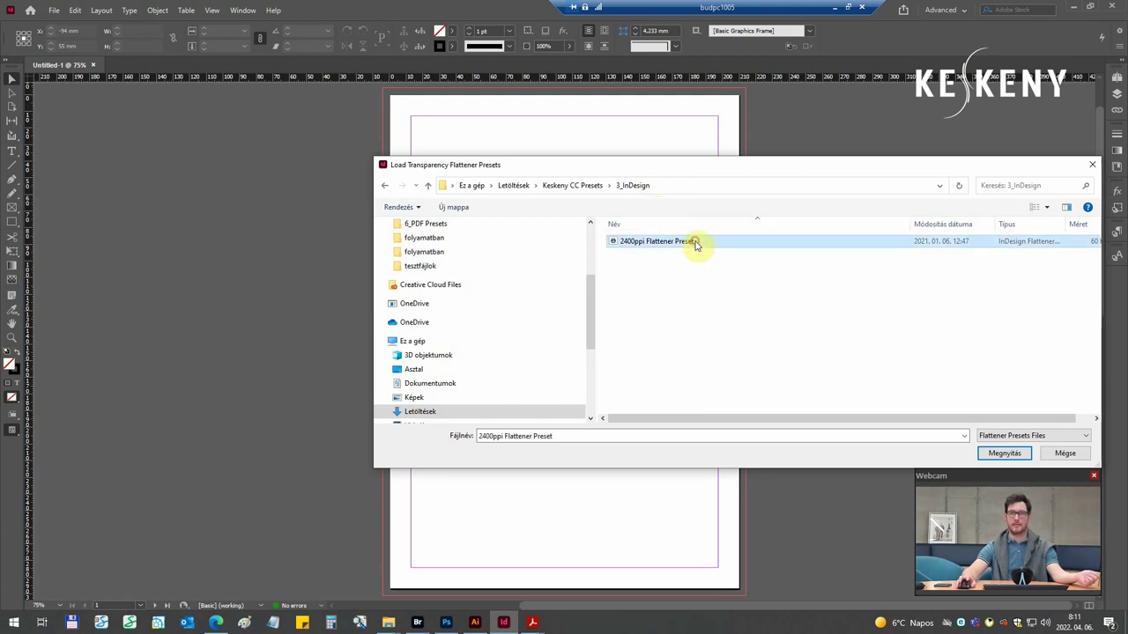
click(1005, 453)
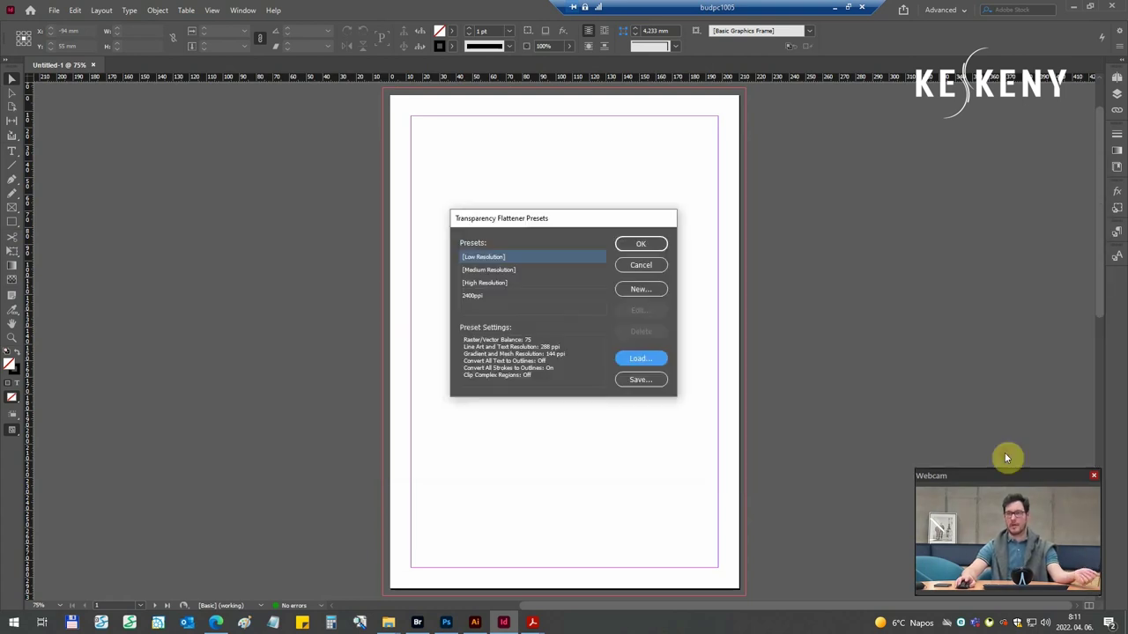
click(532, 296)
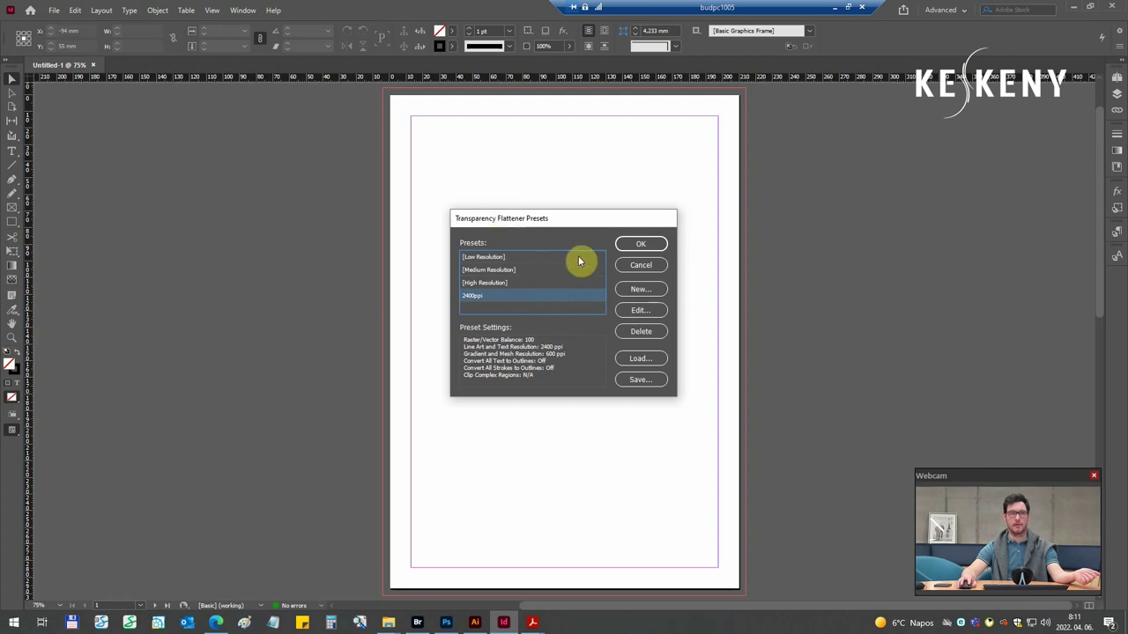
click(640, 246)
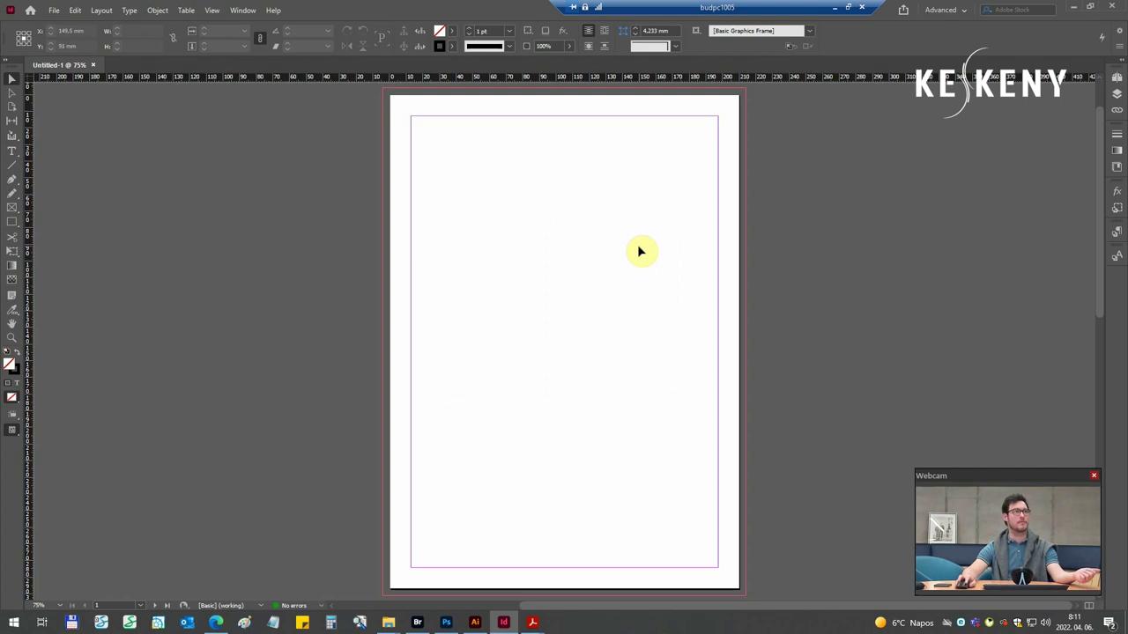
Step: Show the Swatches panel and enable Use Standard Lab Values for Spots in the Ink Manager
click(240, 11)
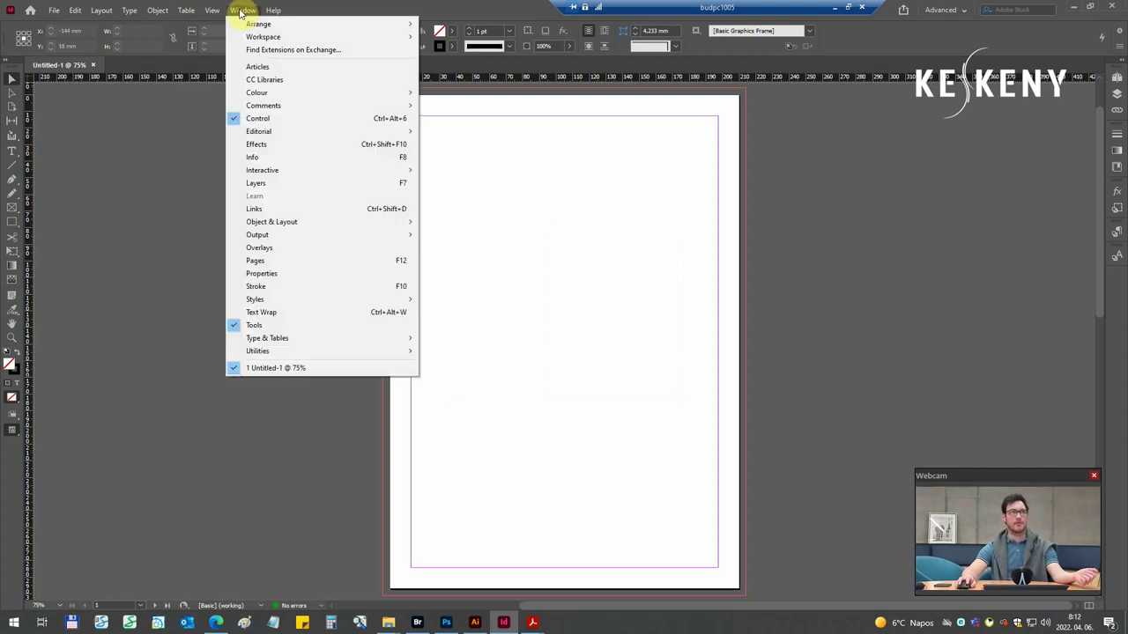
mouse_move(257, 93)
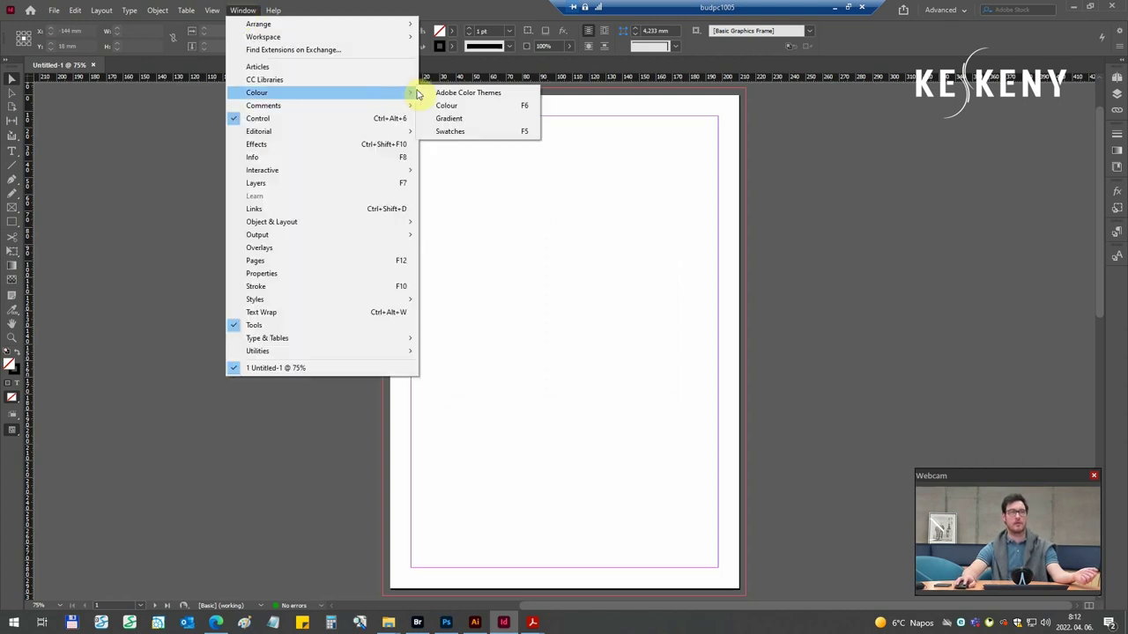
click(481, 133)
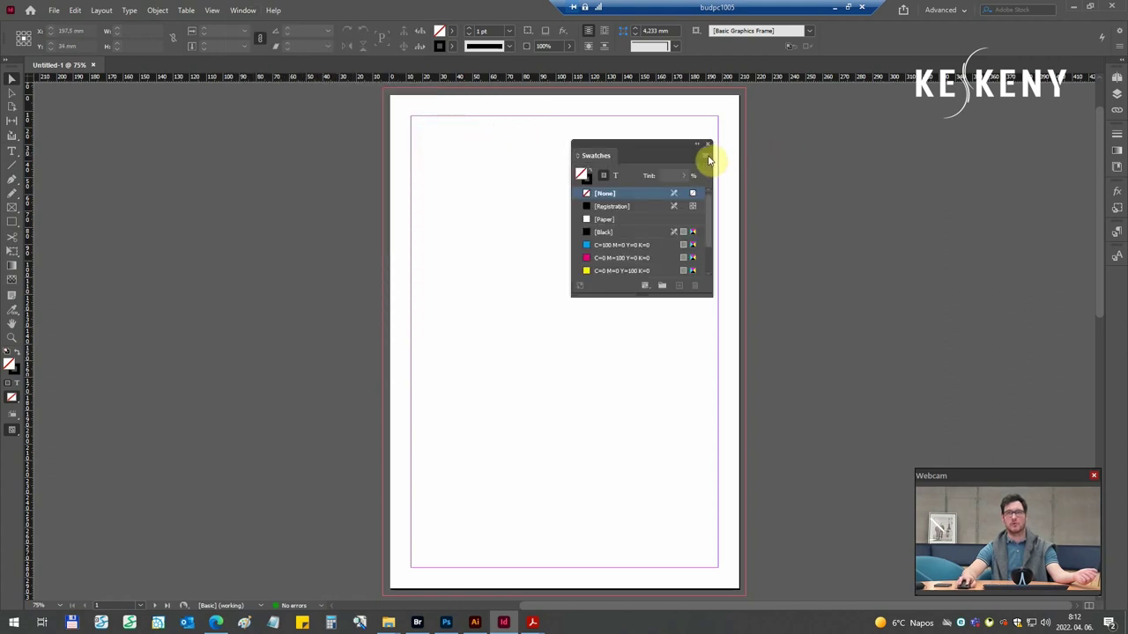
click(707, 156)
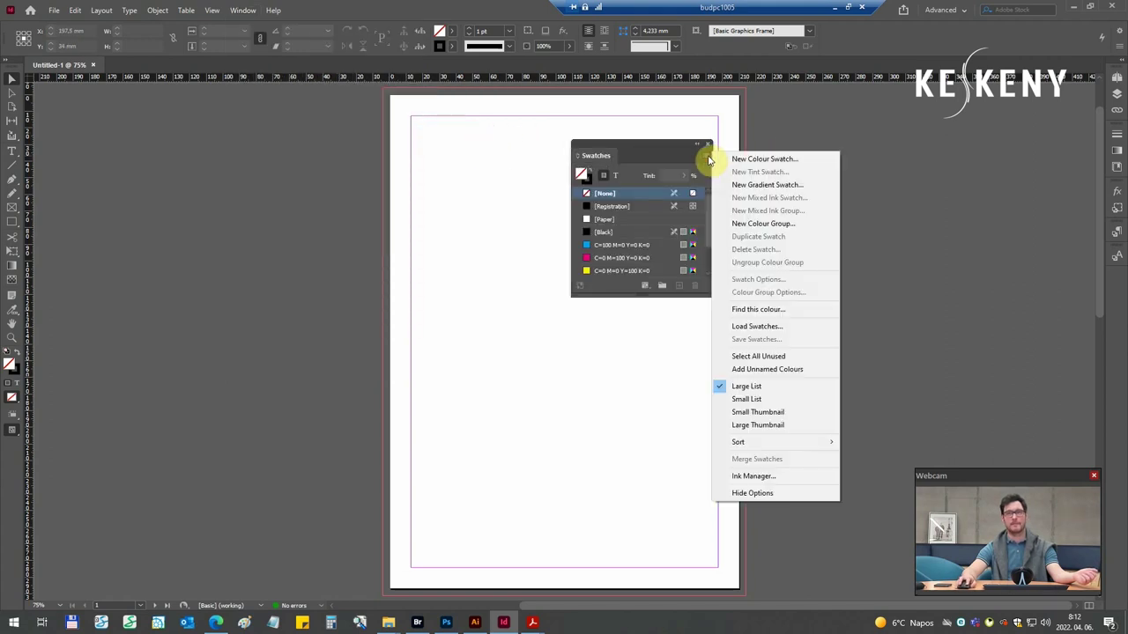
click(780, 477)
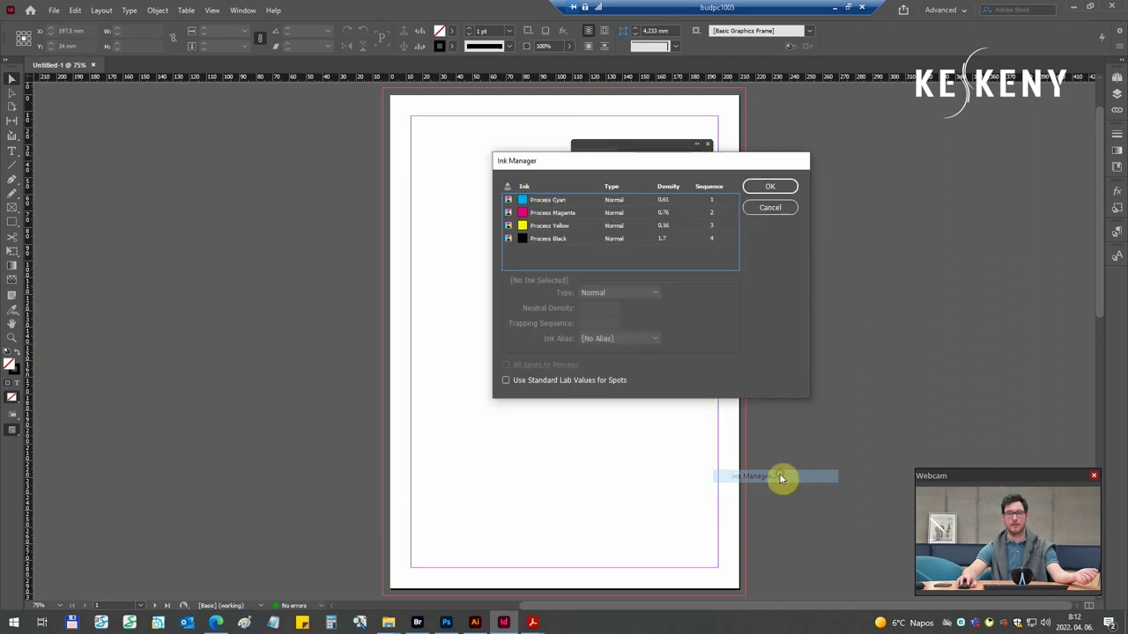
click(547, 381)
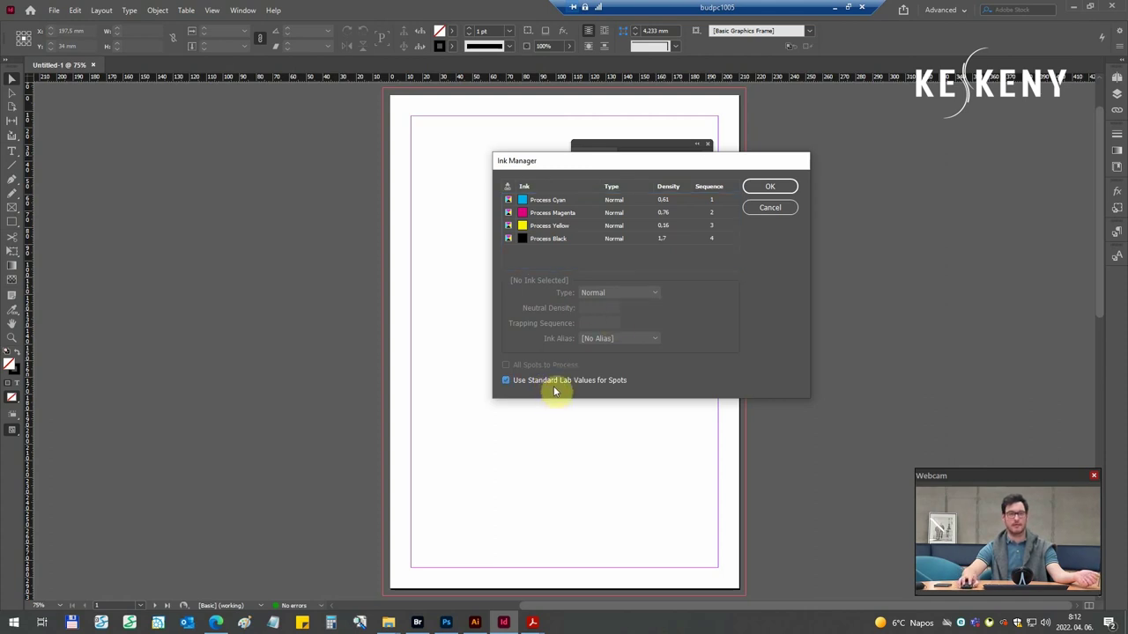
click(789, 186)
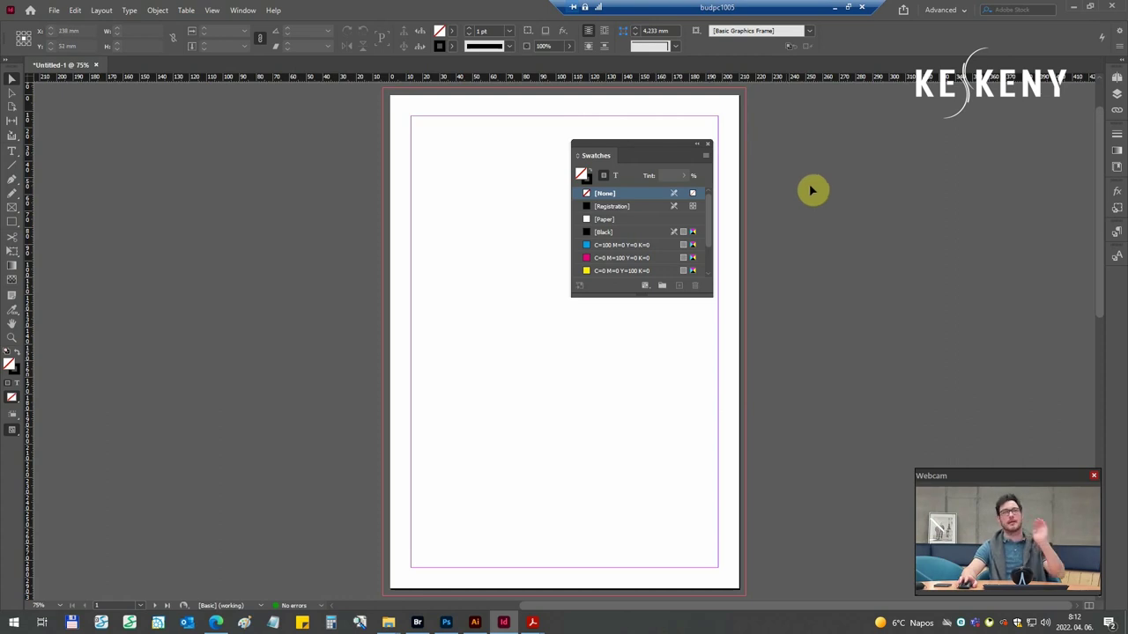
Step: Turn on Proof Colours with a custom proof setup simulating PSO Coated v3
click(212, 15)
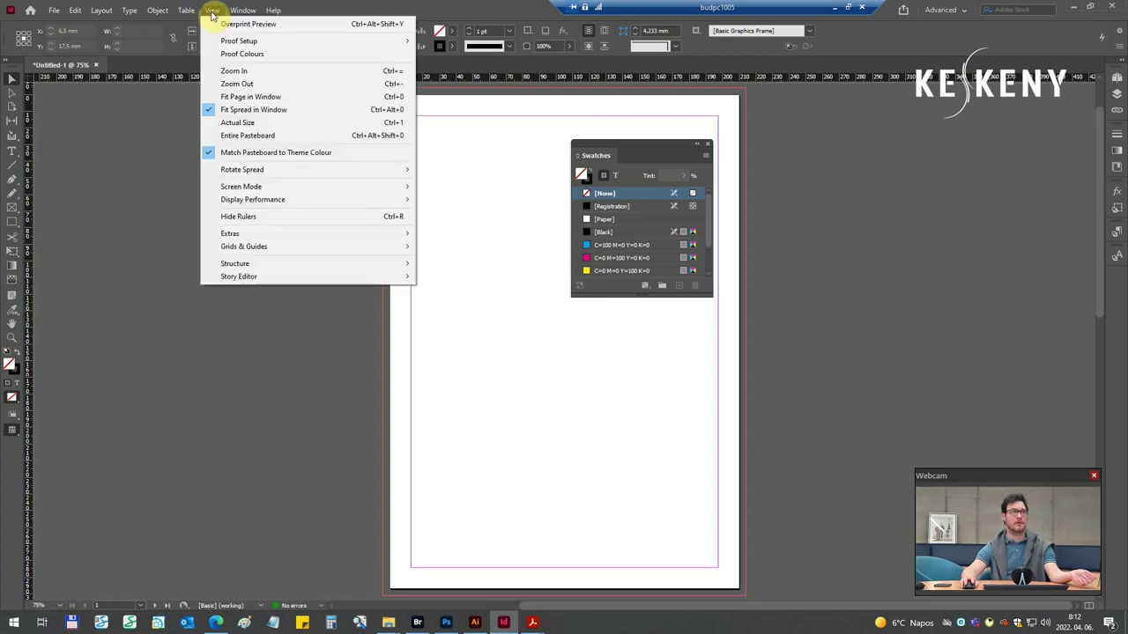
click(249, 55)
click(213, 11)
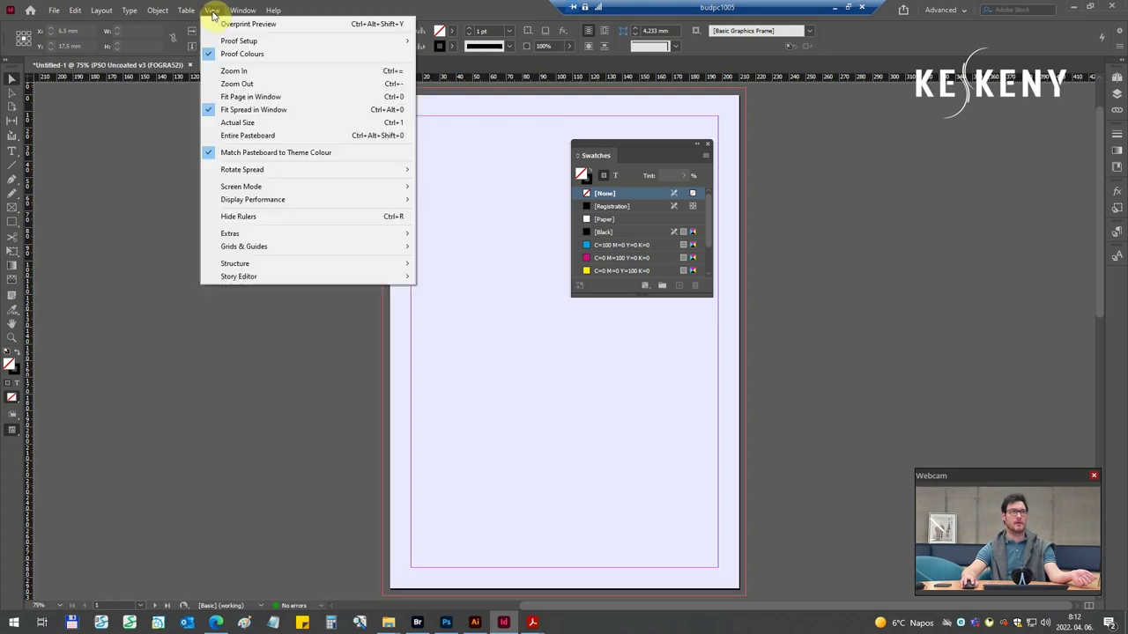
mouse_move(239, 41)
click(477, 40)
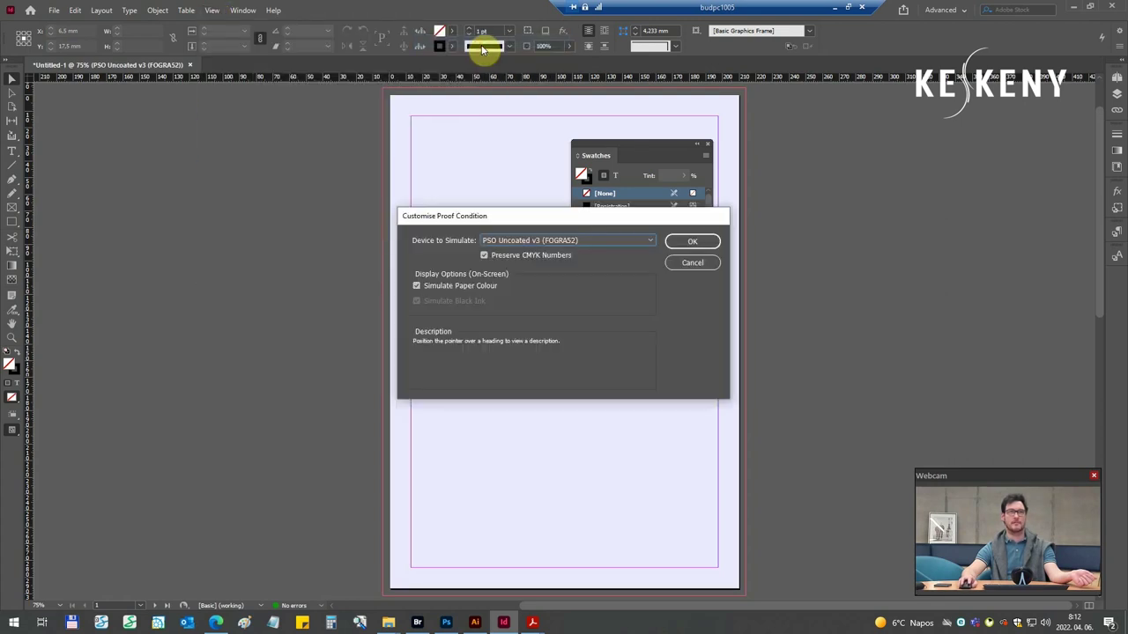
click(649, 242)
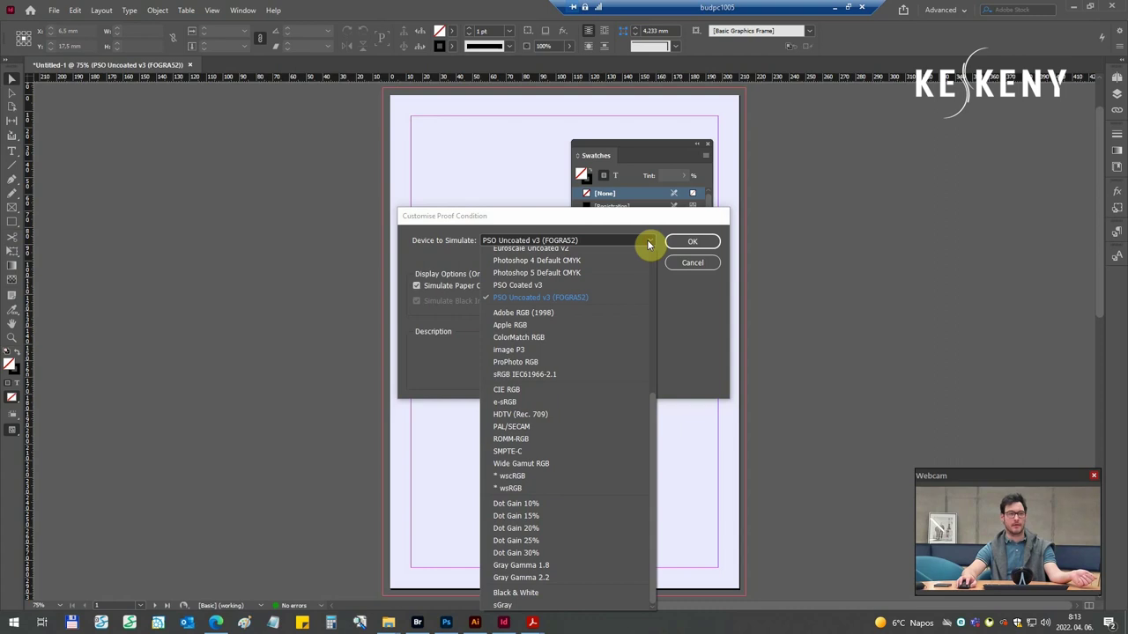
click(601, 284)
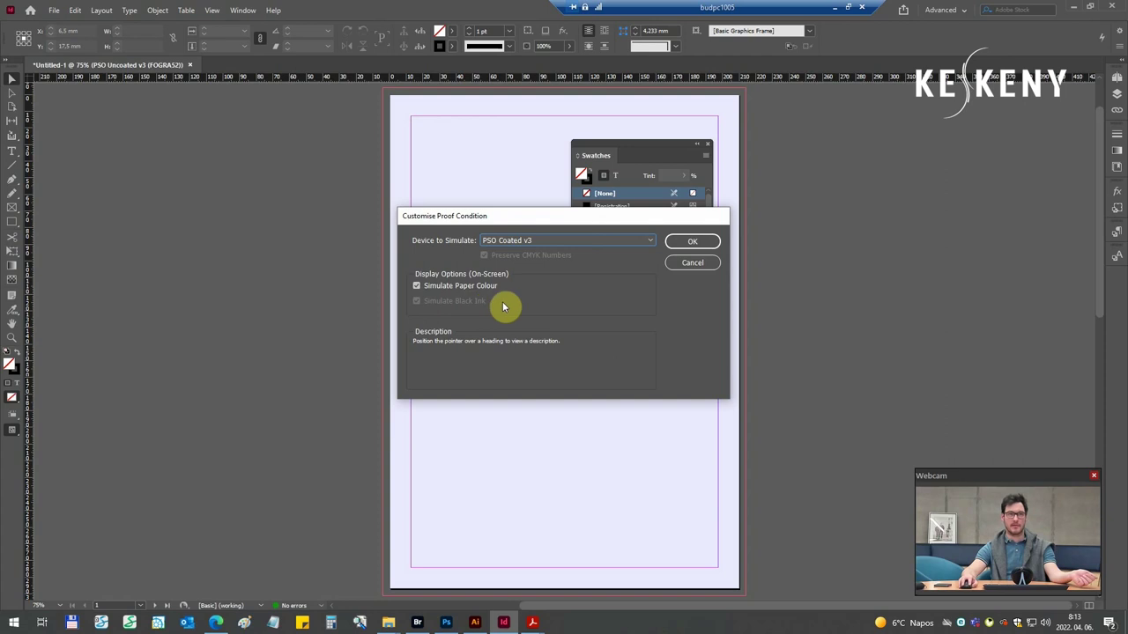
click(691, 246)
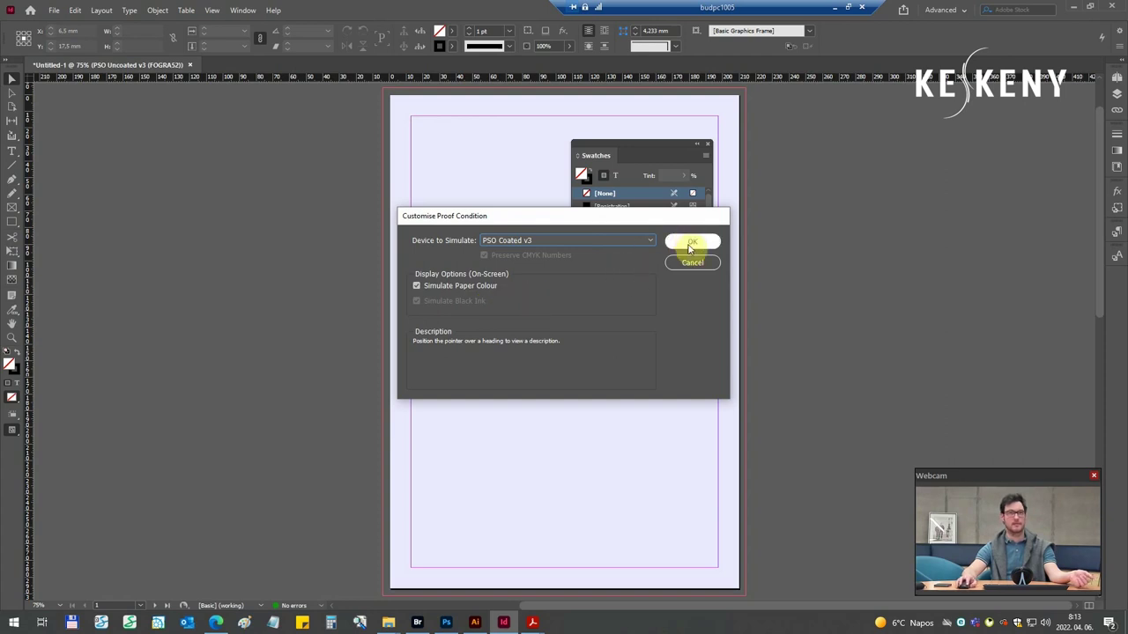
click(690, 246)
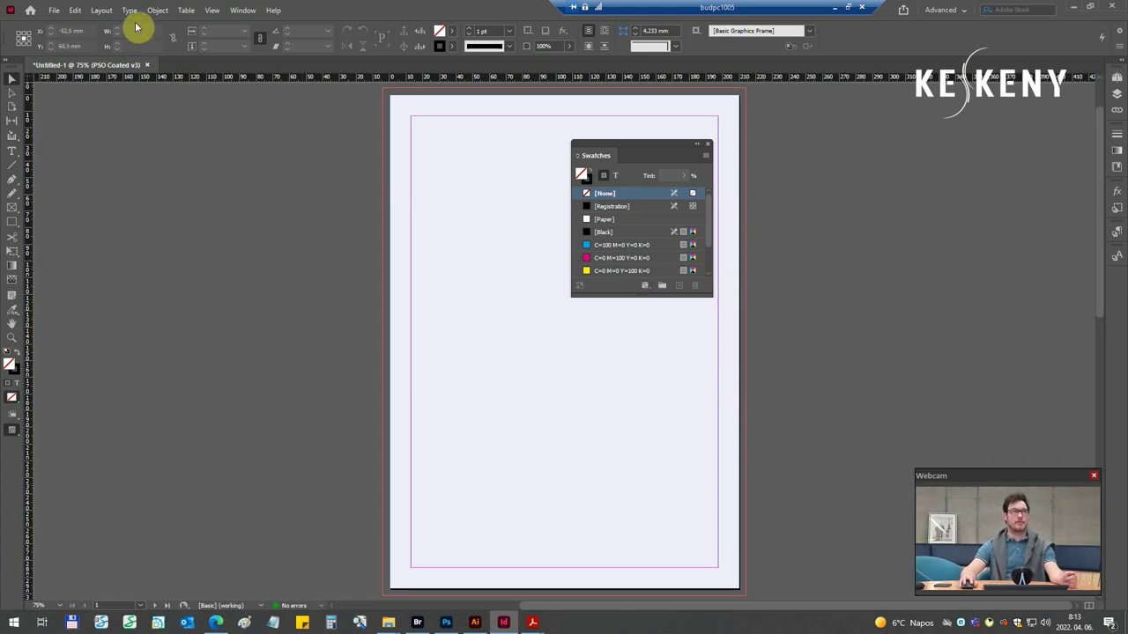
Step: Switch on Overprint Preview
click(217, 11)
click(210, 11)
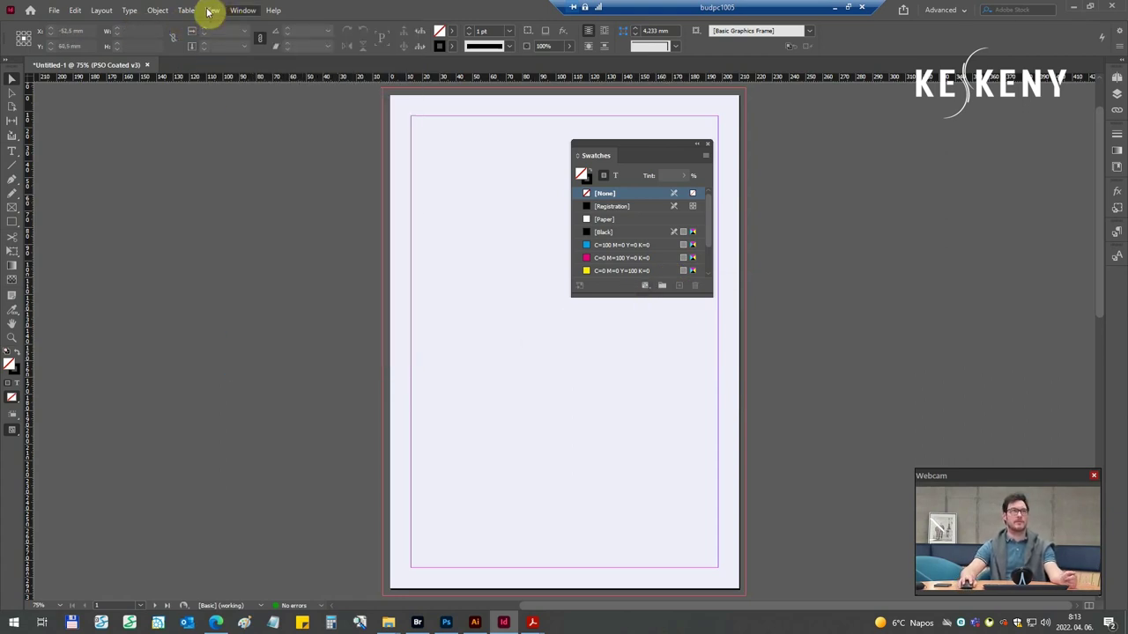
click(214, 21)
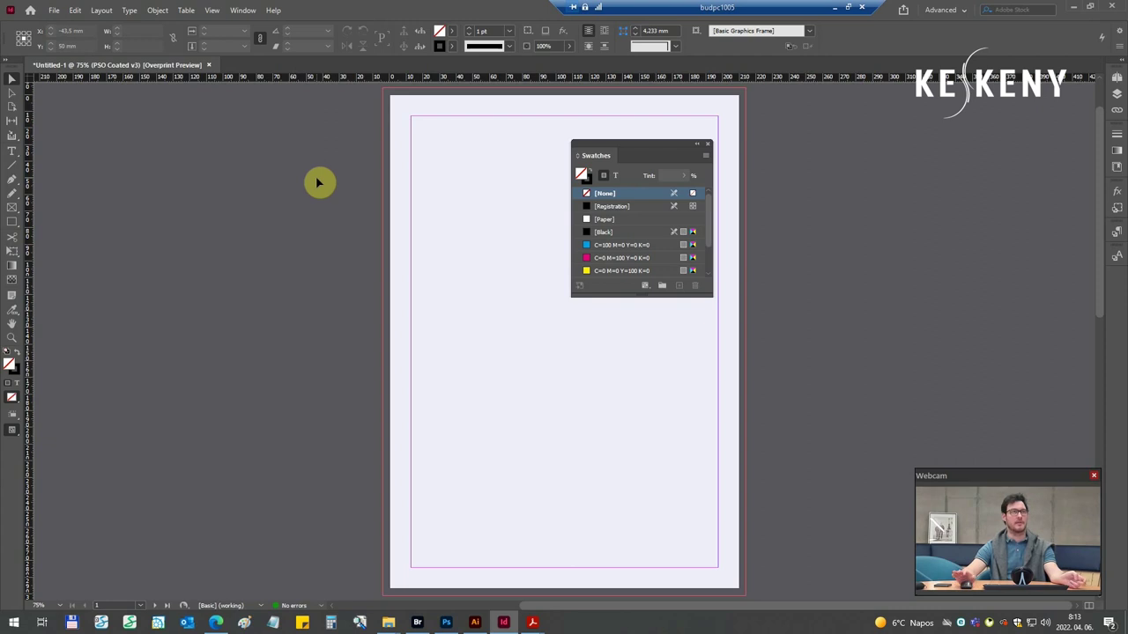
Step: Open the Separations Preview panel listing CMYK, Cyan, Magenta, Yellow and Black plates
click(212, 10)
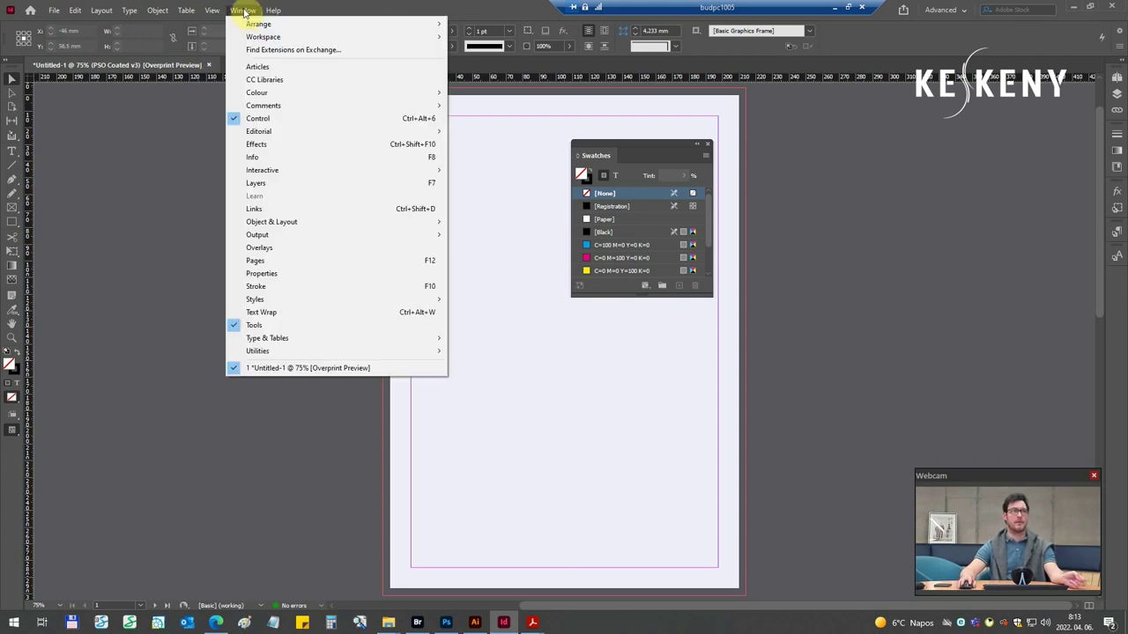
mouse_move(258, 234)
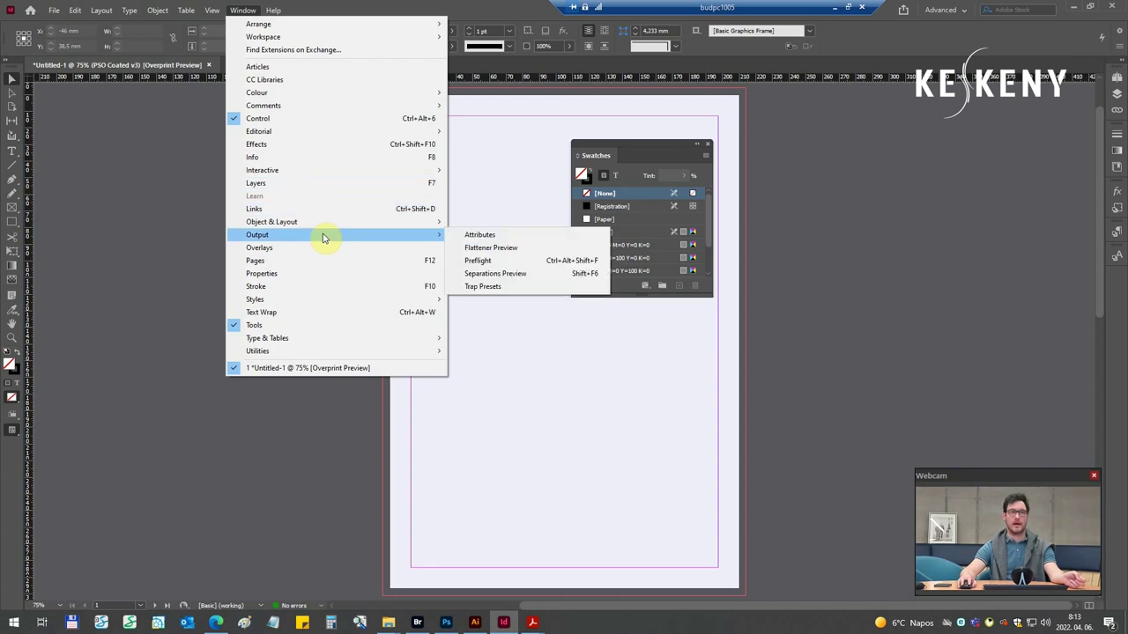
click(539, 274)
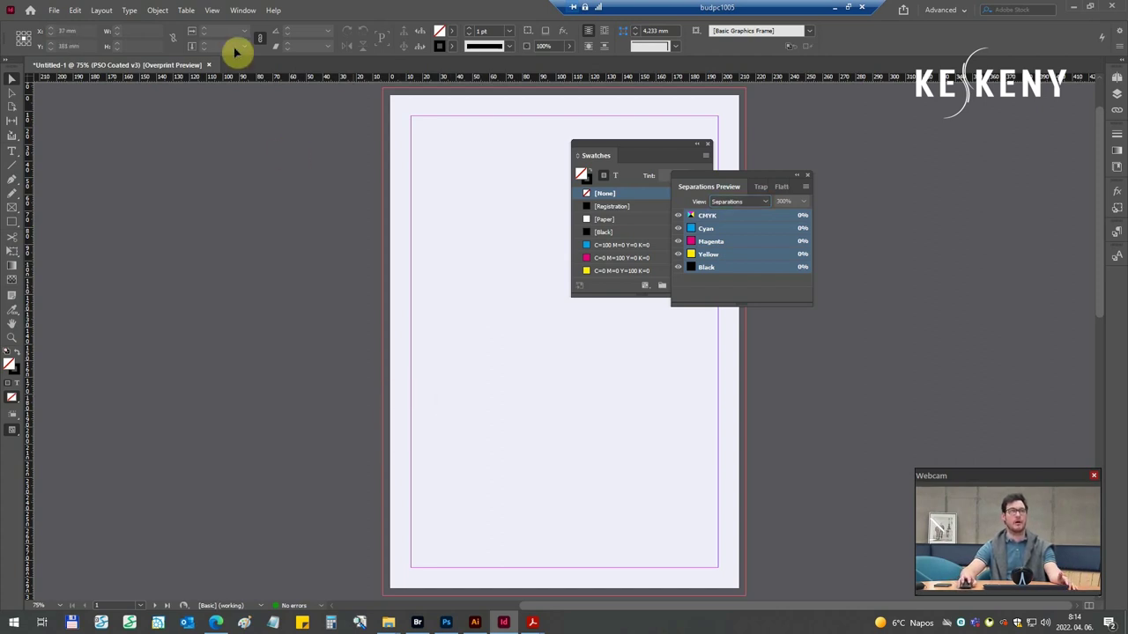
click(244, 13)
mouse_move(258, 234)
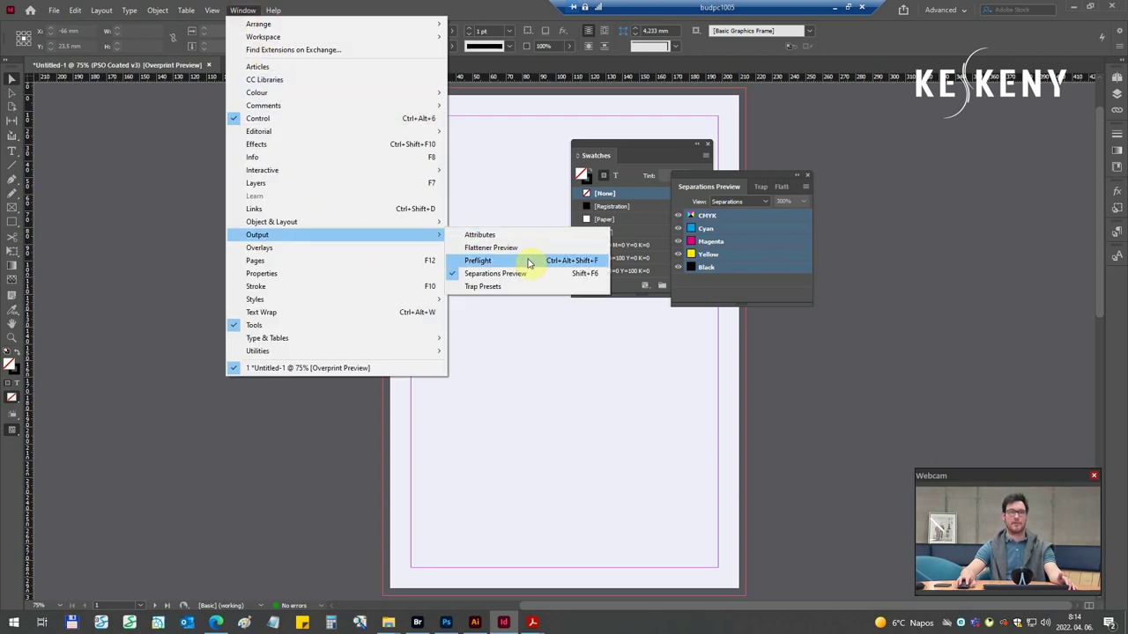
Step: Open the Preflight panel, reposition it, and bring up its Preflight Profiles definitions
click(529, 263)
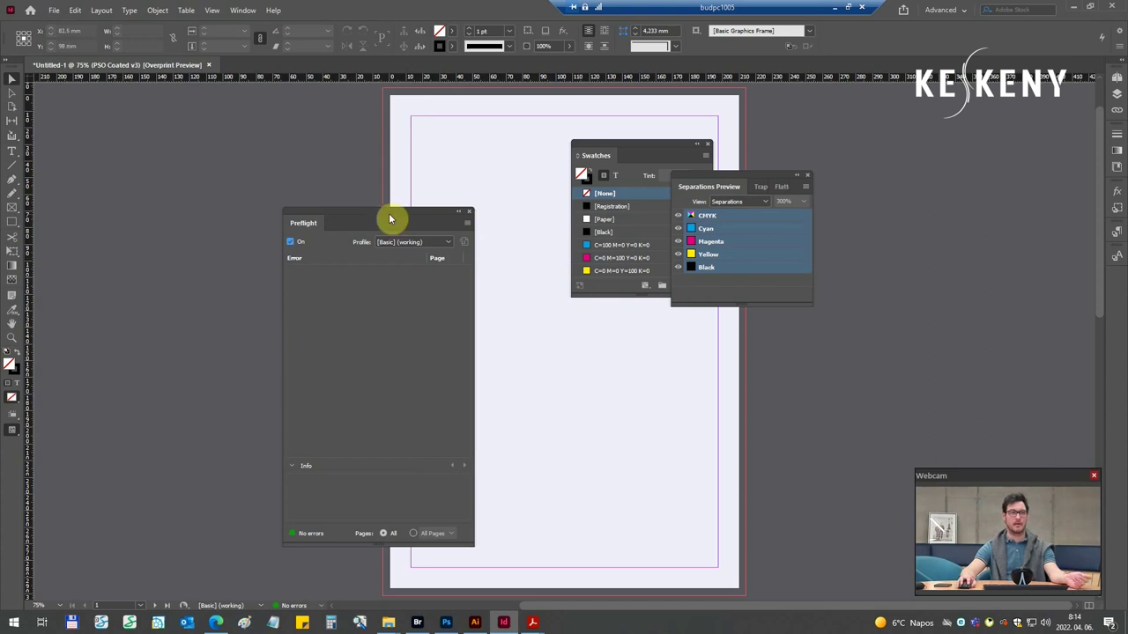
drag(390, 216, 407, 187)
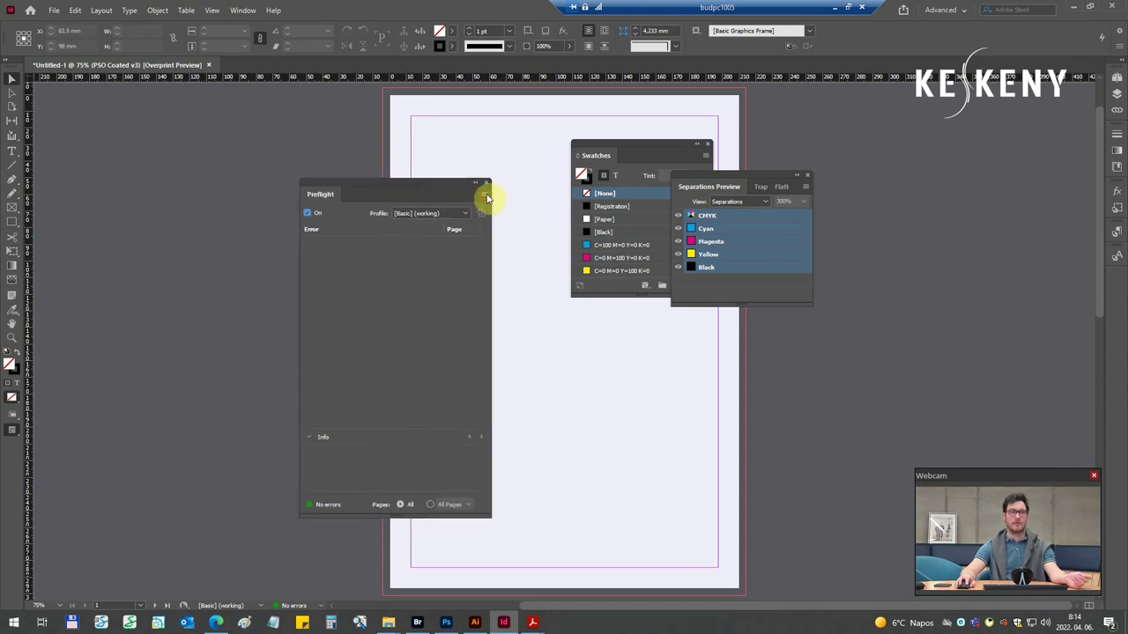
click(484, 194)
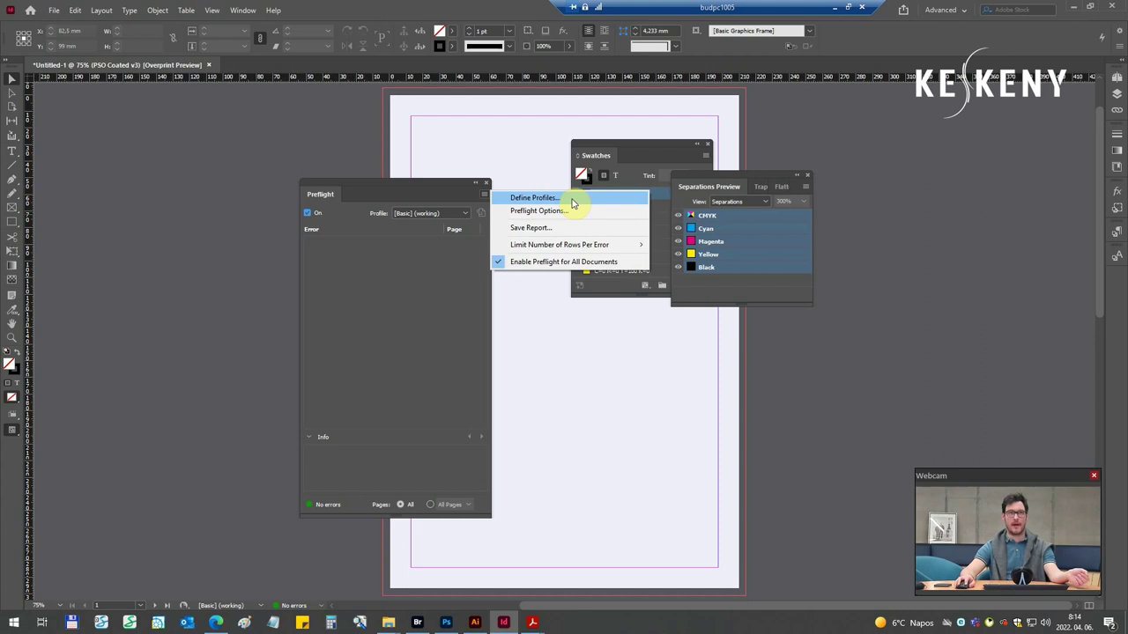
click(571, 202)
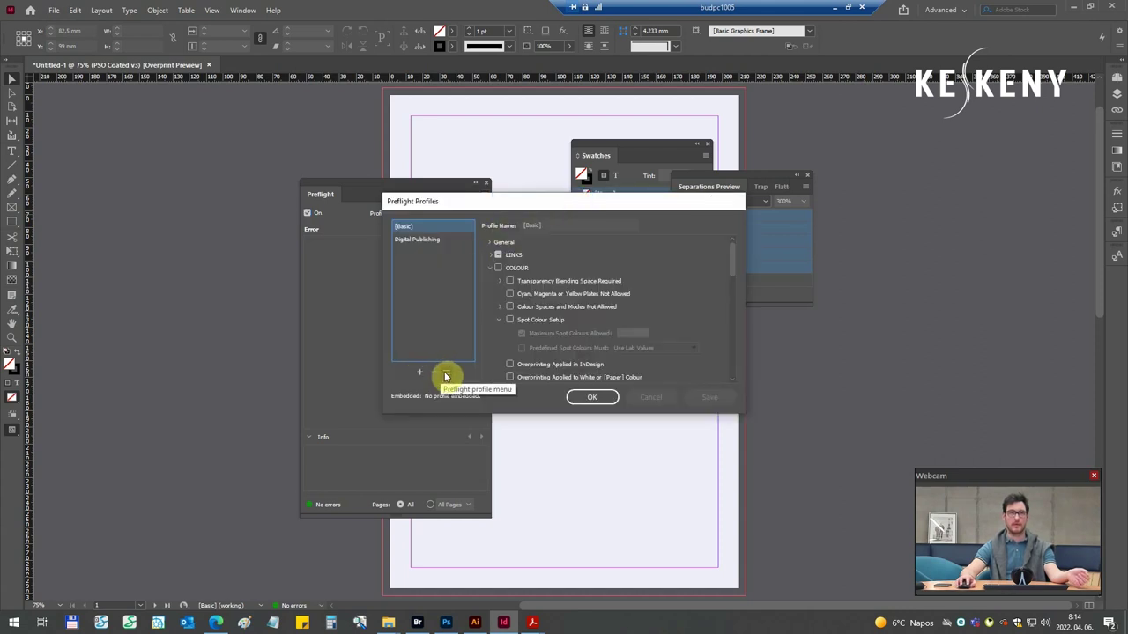
Step: Load KeskenyNy_CMYK_Akcidens_150ppi_3mmKifuto from 3_InDesign and select it as the active profile
click(446, 376)
click(516, 374)
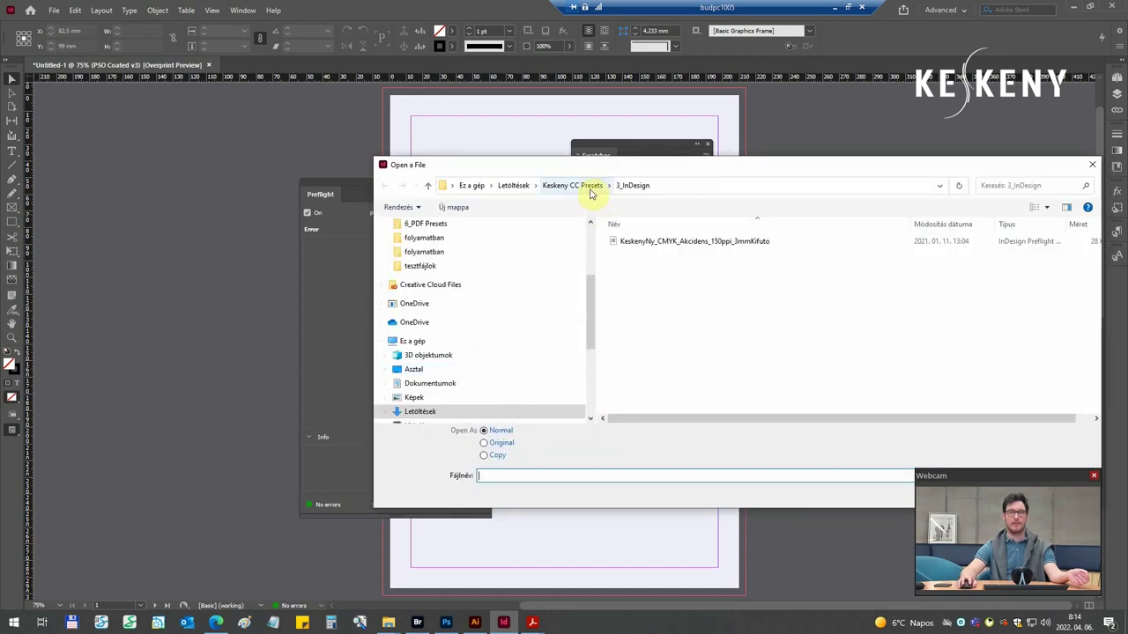
click(588, 188)
double_click(656, 263)
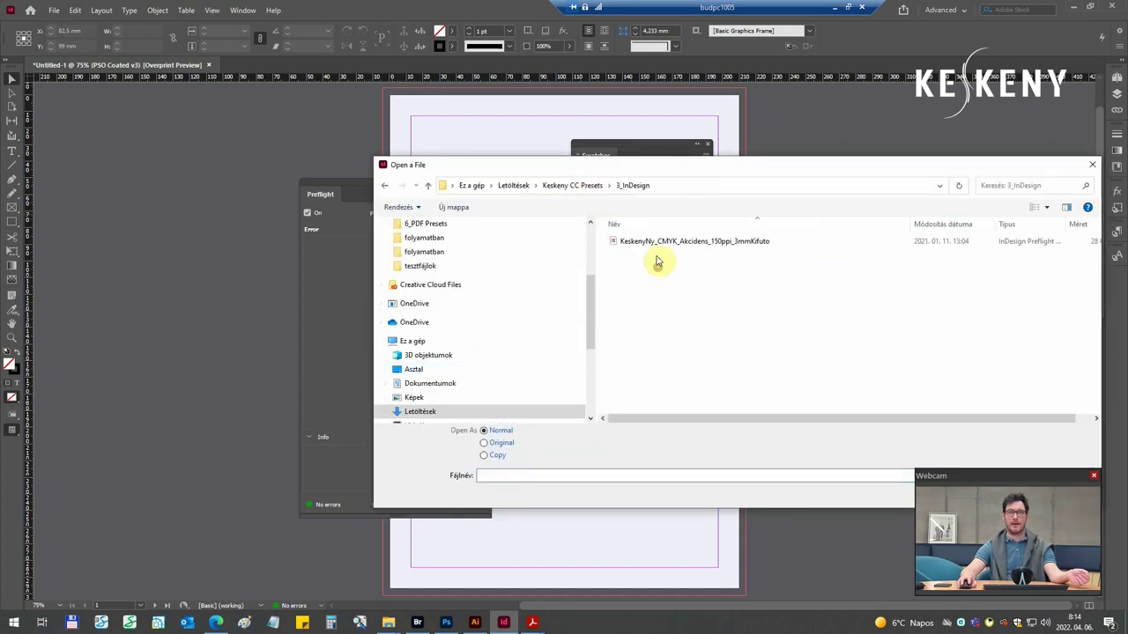
click(659, 246)
mouse_move(725, 171)
mouse_down()
mouse_move(647, 138)
mouse_move(659, 109)
mouse_up()
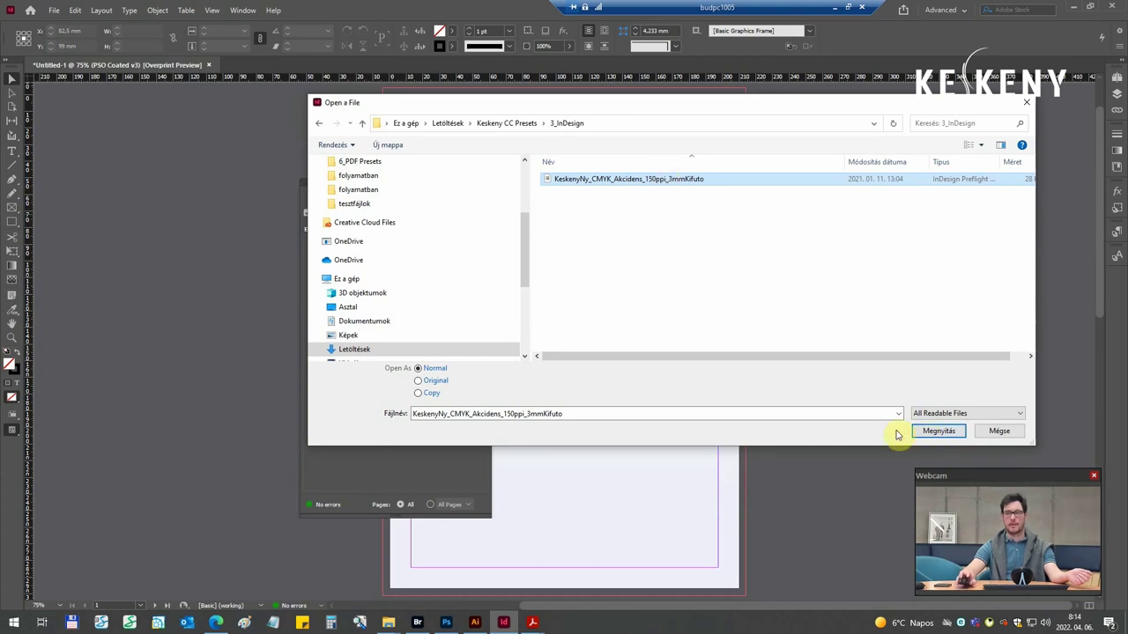
click(936, 431)
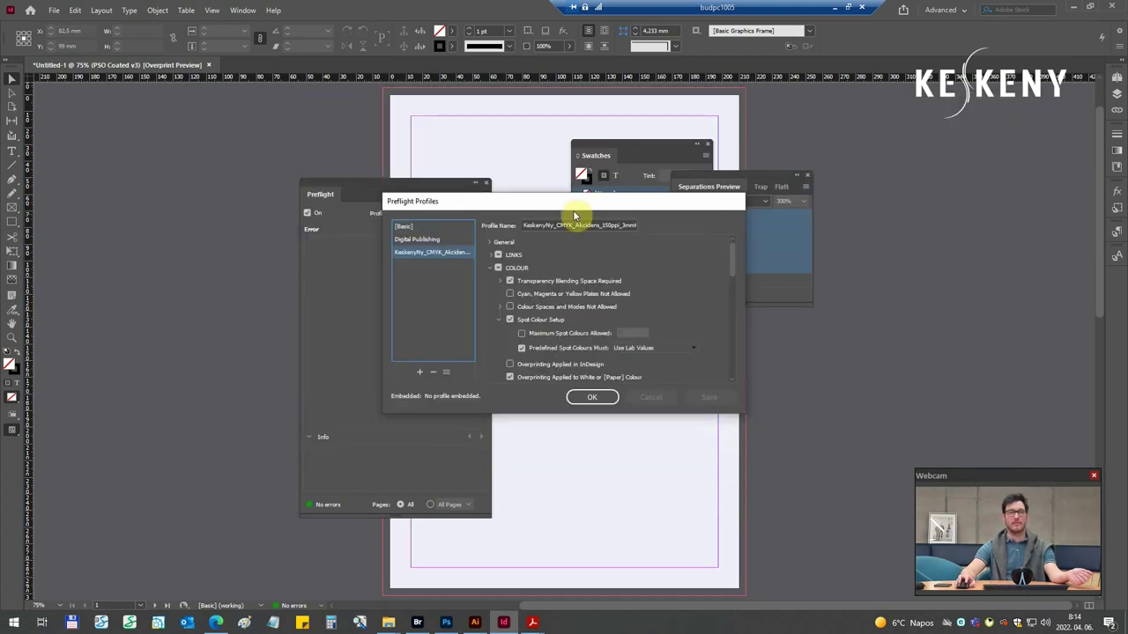
click(592, 398)
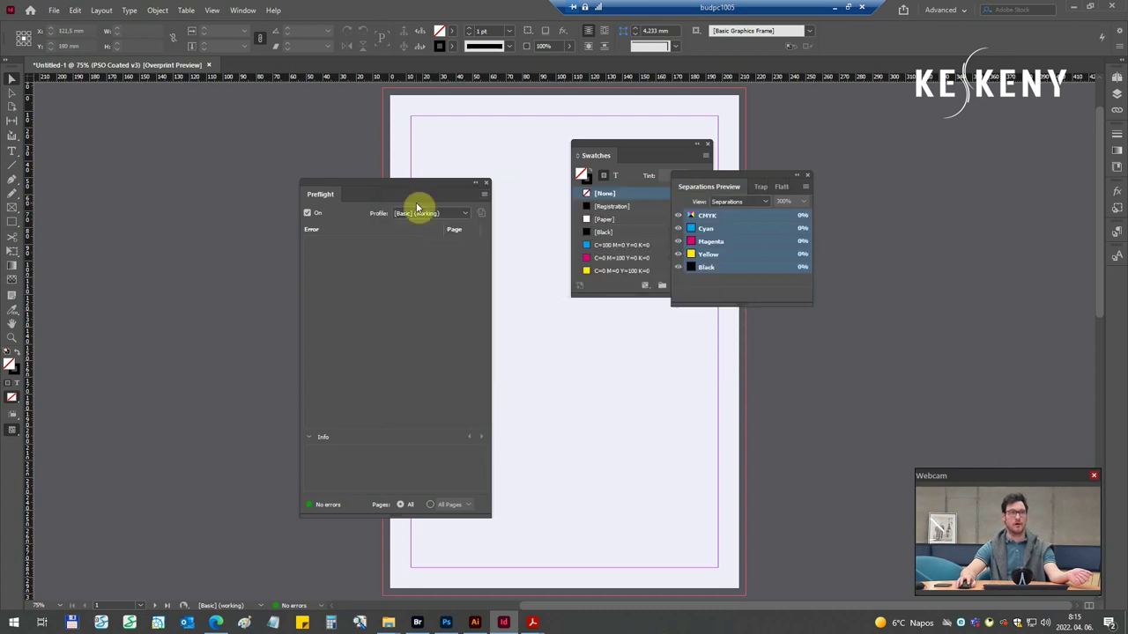
click(465, 214)
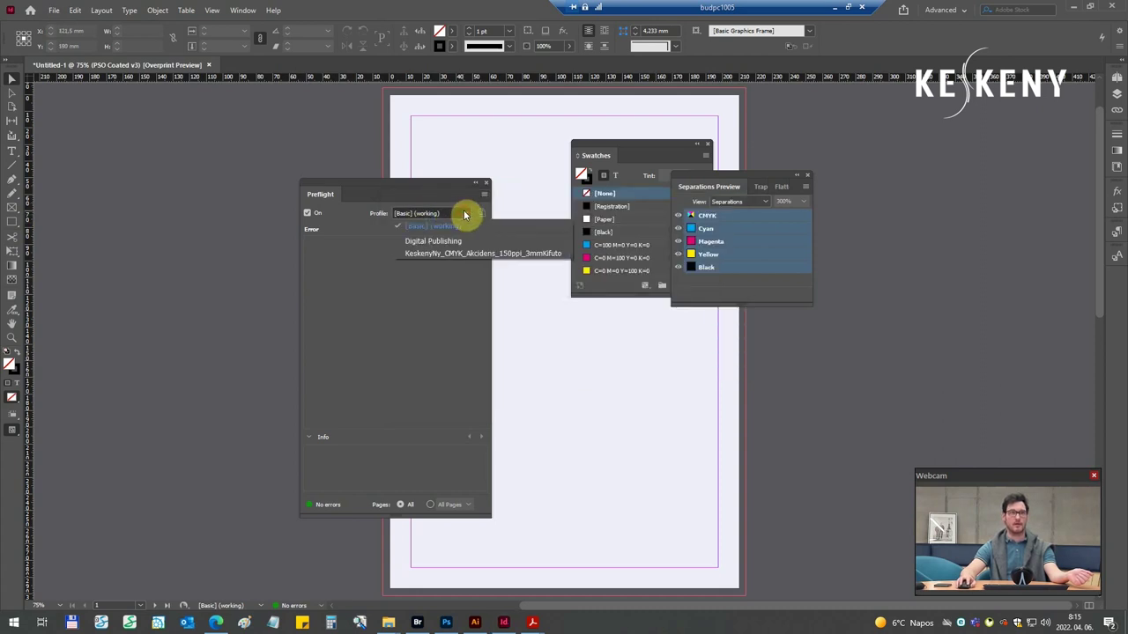
click(450, 256)
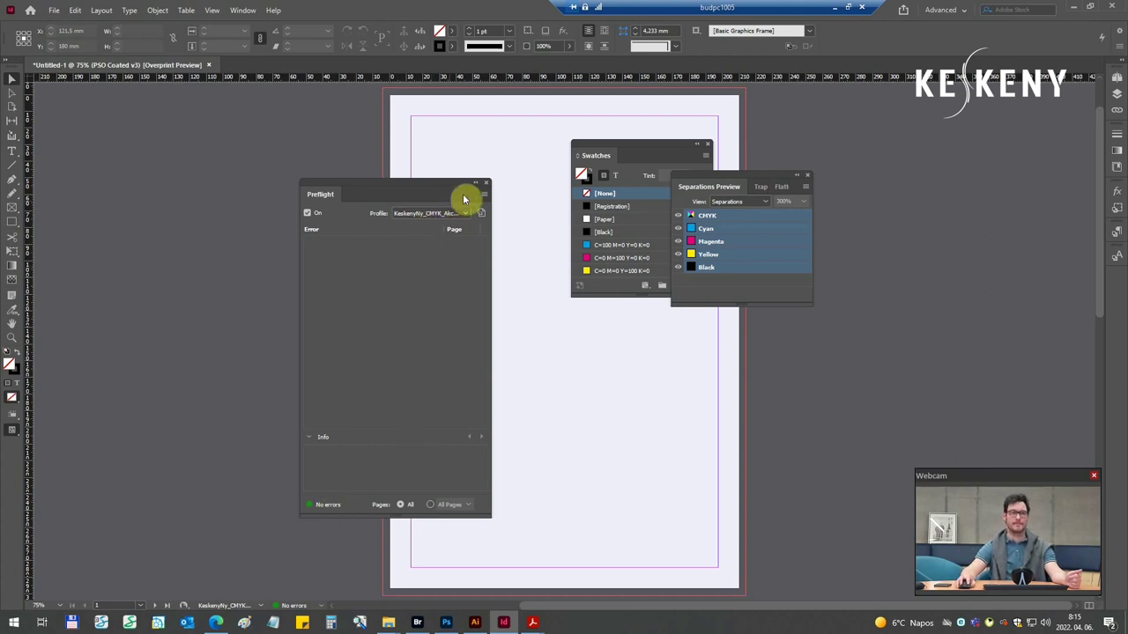
Step: Reopen the Preflight panel from the status bar, toggle its On checkbox off and on, then close it
click(486, 183)
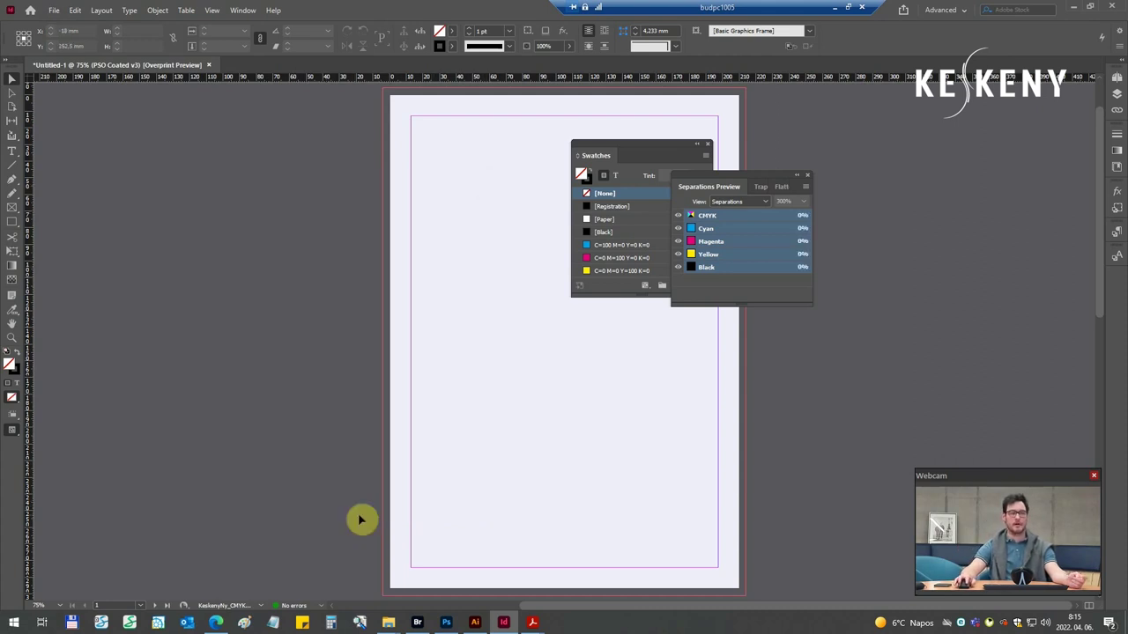
click(323, 607)
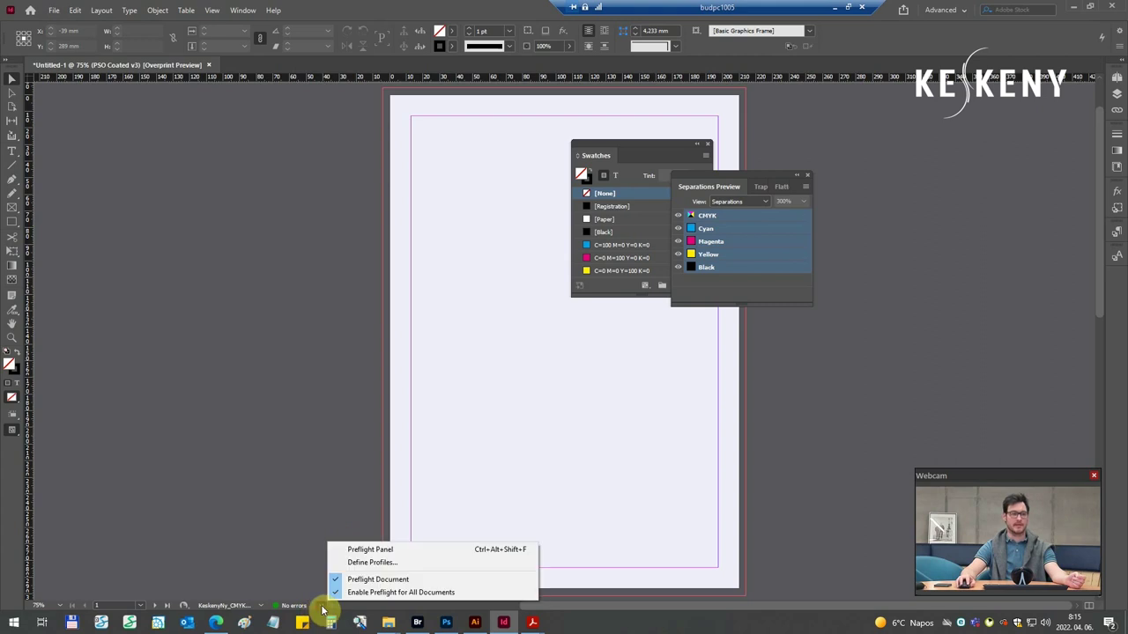
click(377, 549)
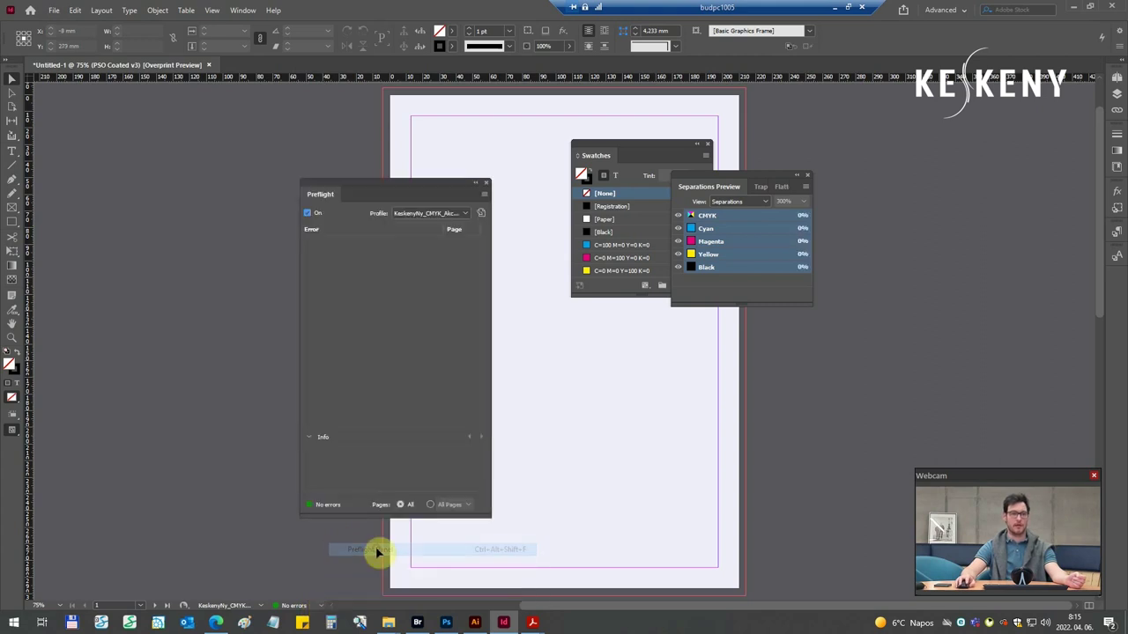
click(310, 214)
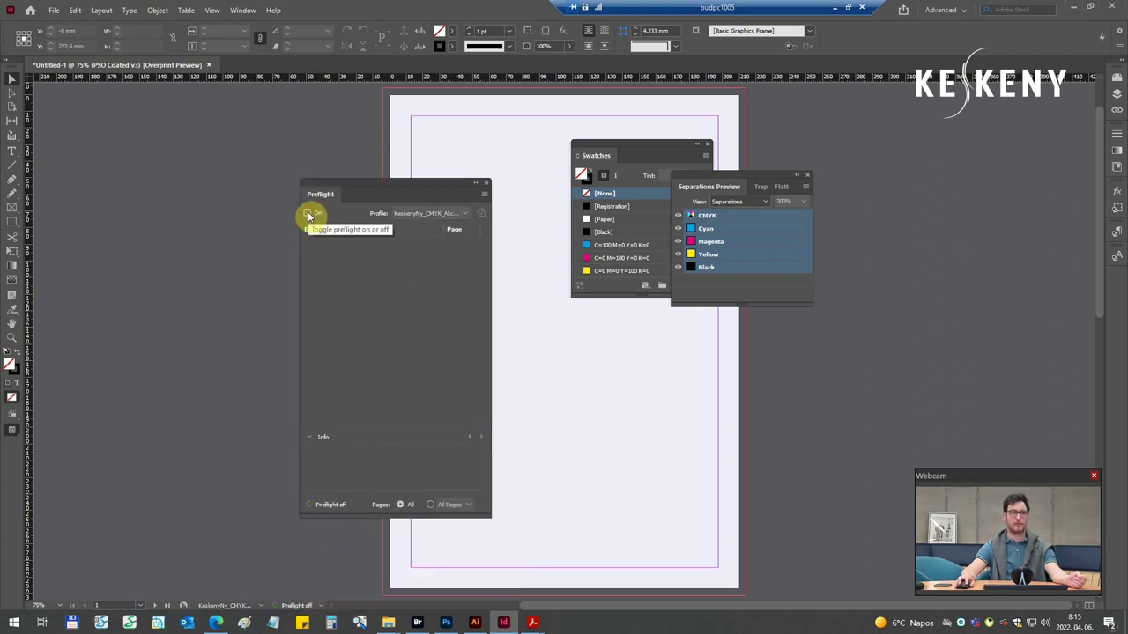
click(309, 214)
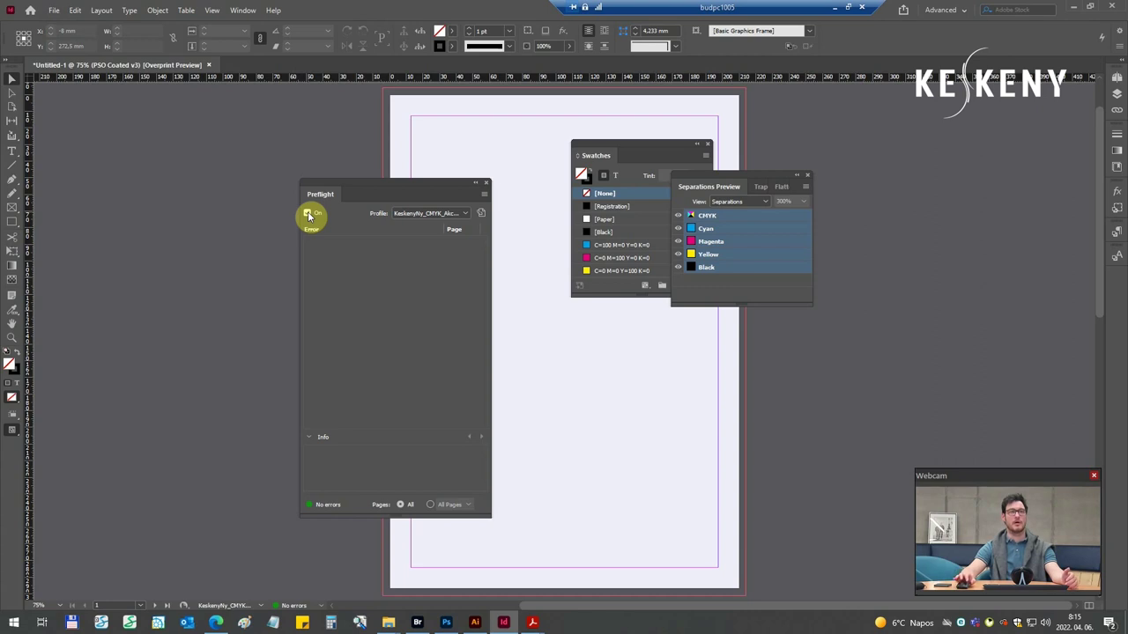
click(309, 214)
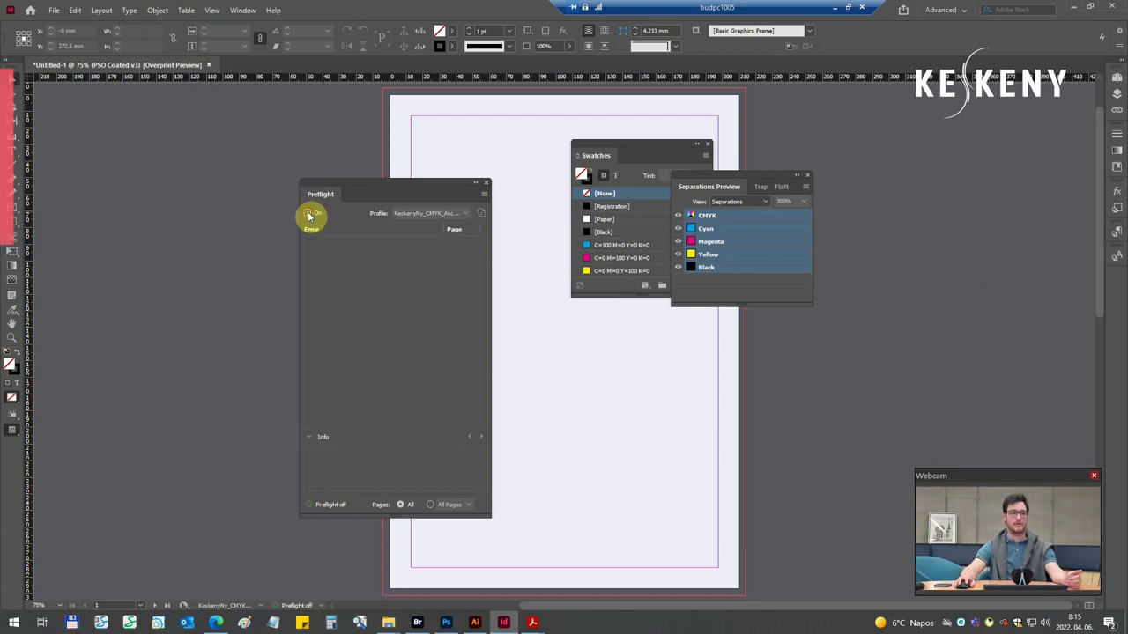
click(310, 214)
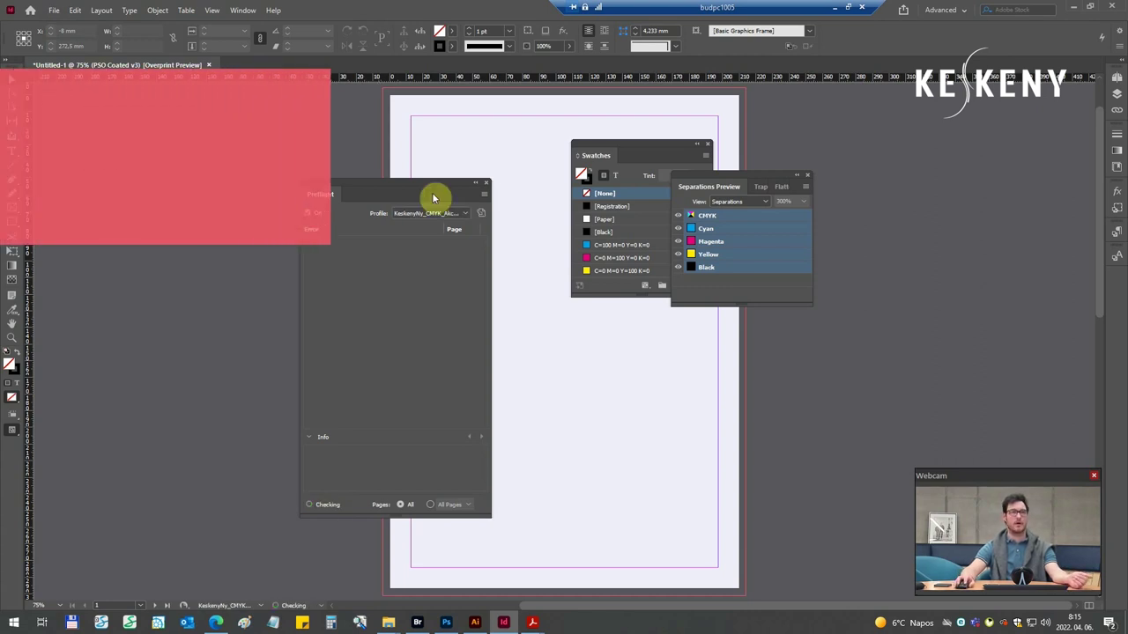
click(485, 182)
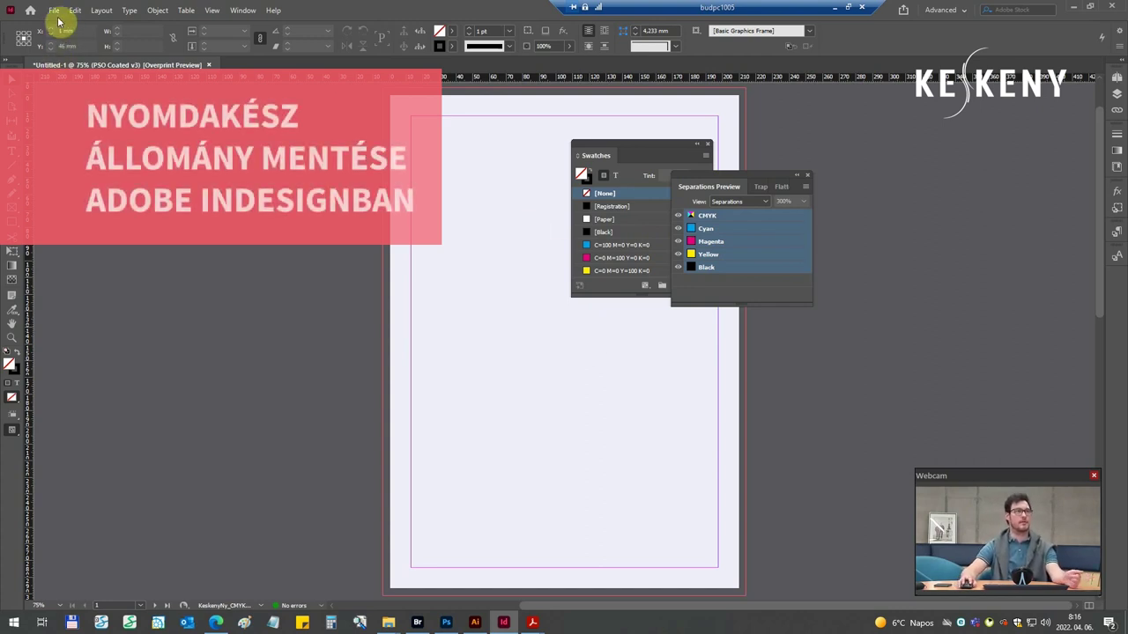
Step: Load the Keskeny_AM175-200_CMYK+Spot_CC_300ppi settings file from 6_PDF Presets into Adobe PDF Presets
click(340, 236)
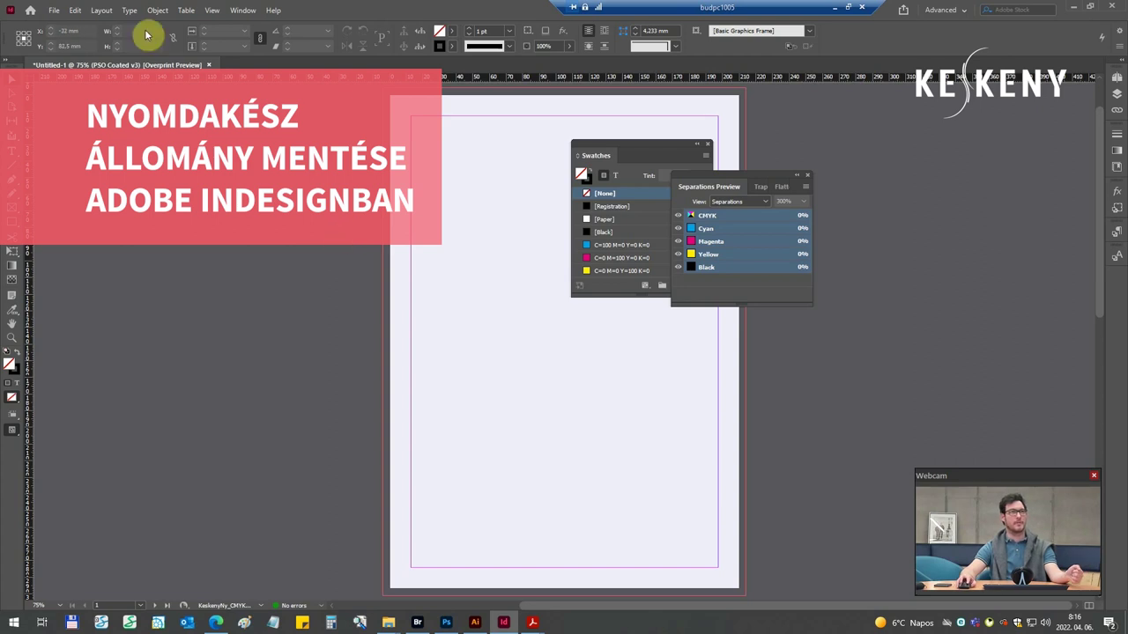
click(55, 12)
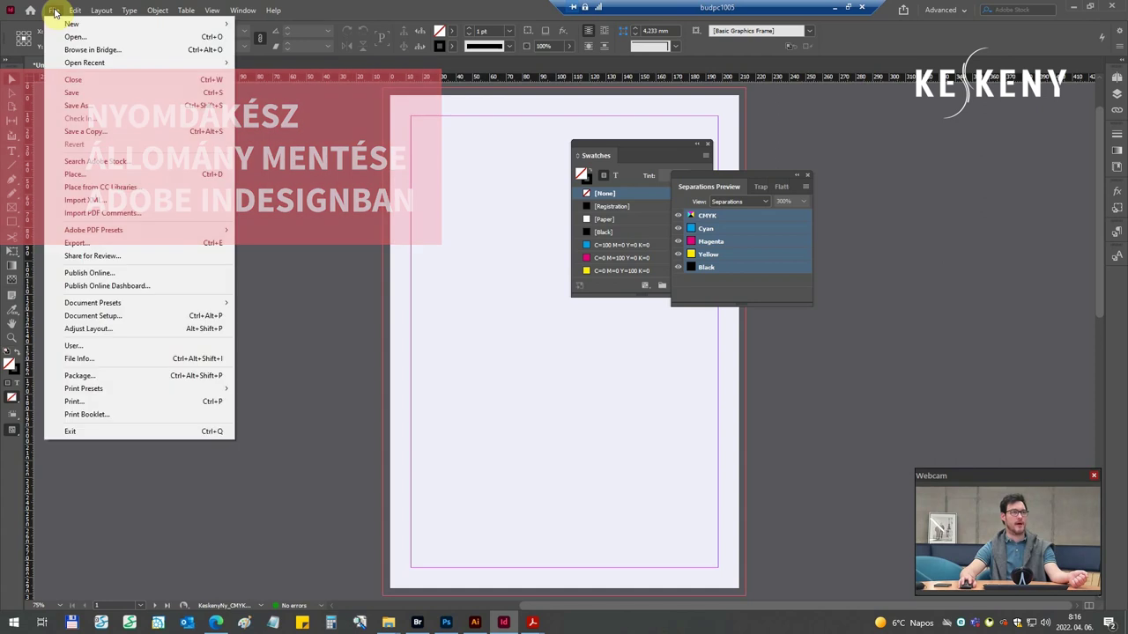
mouse_move(93, 230)
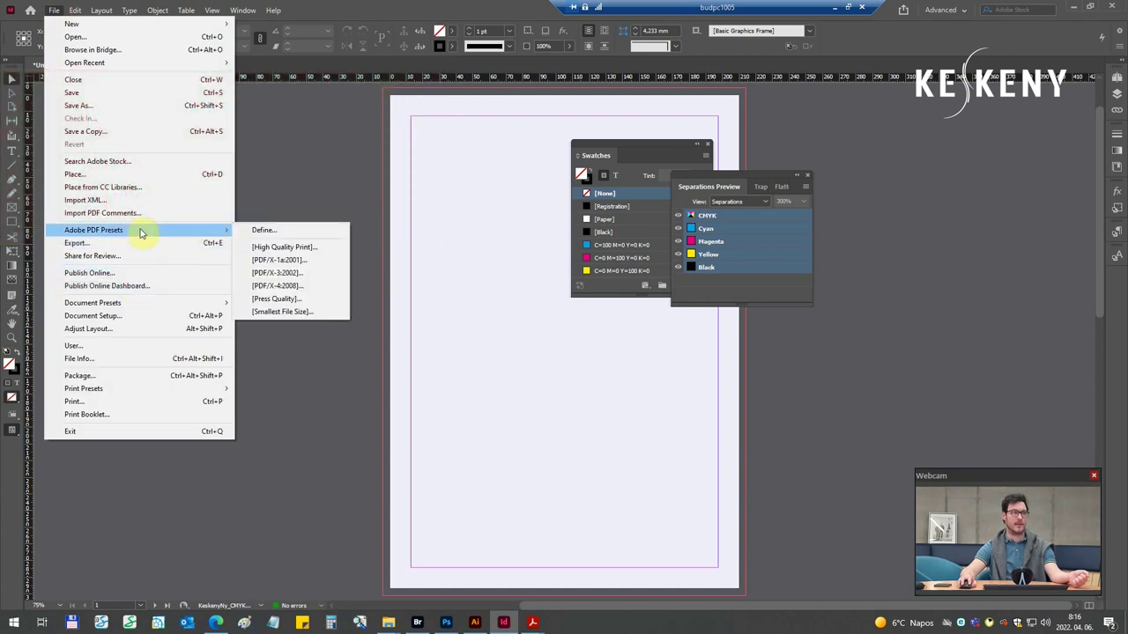
click(317, 231)
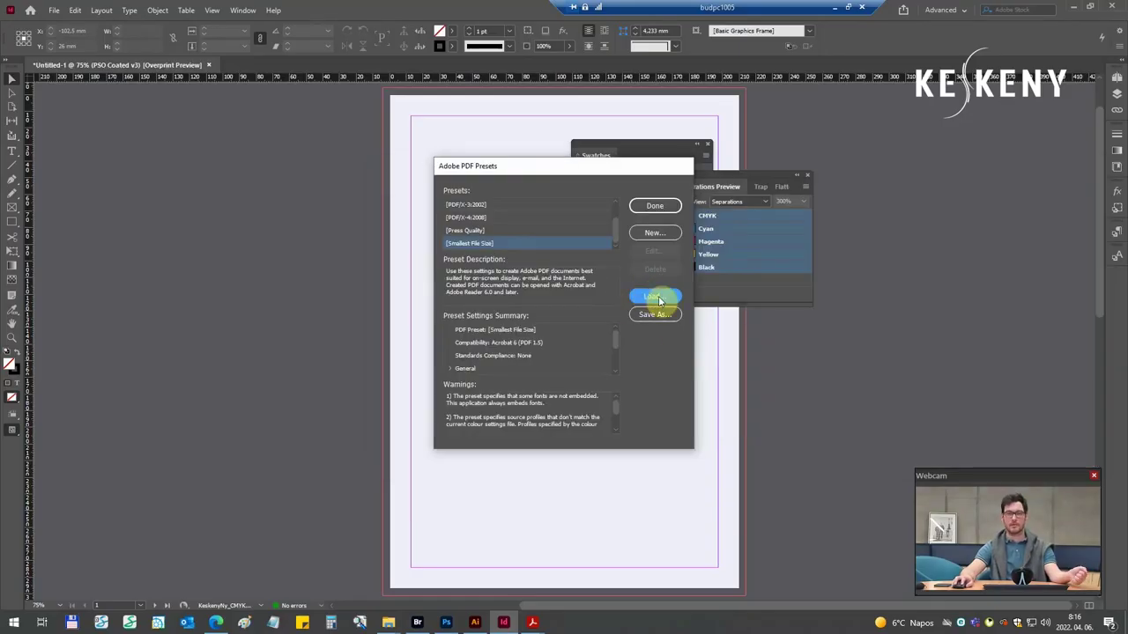
click(654, 296)
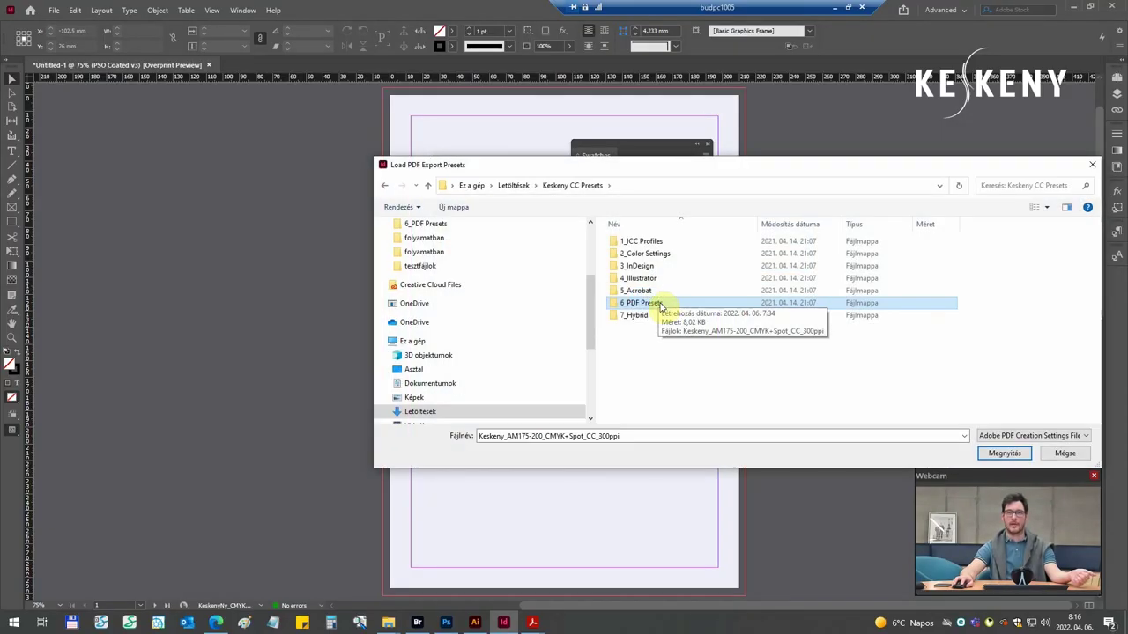
double_click(660, 304)
click(668, 245)
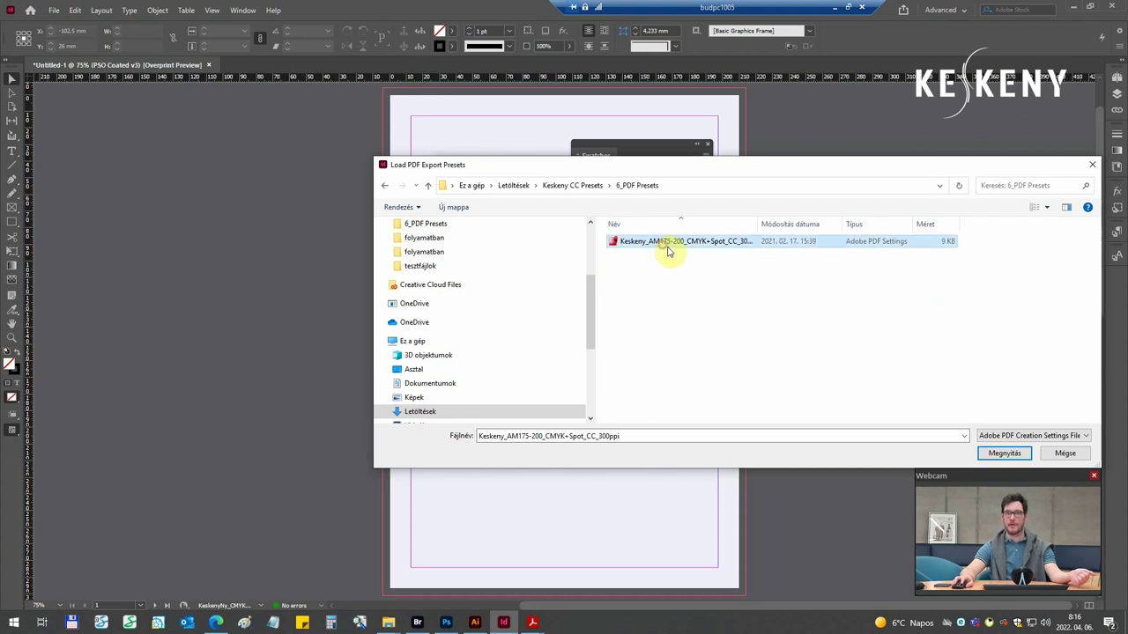
click(1005, 457)
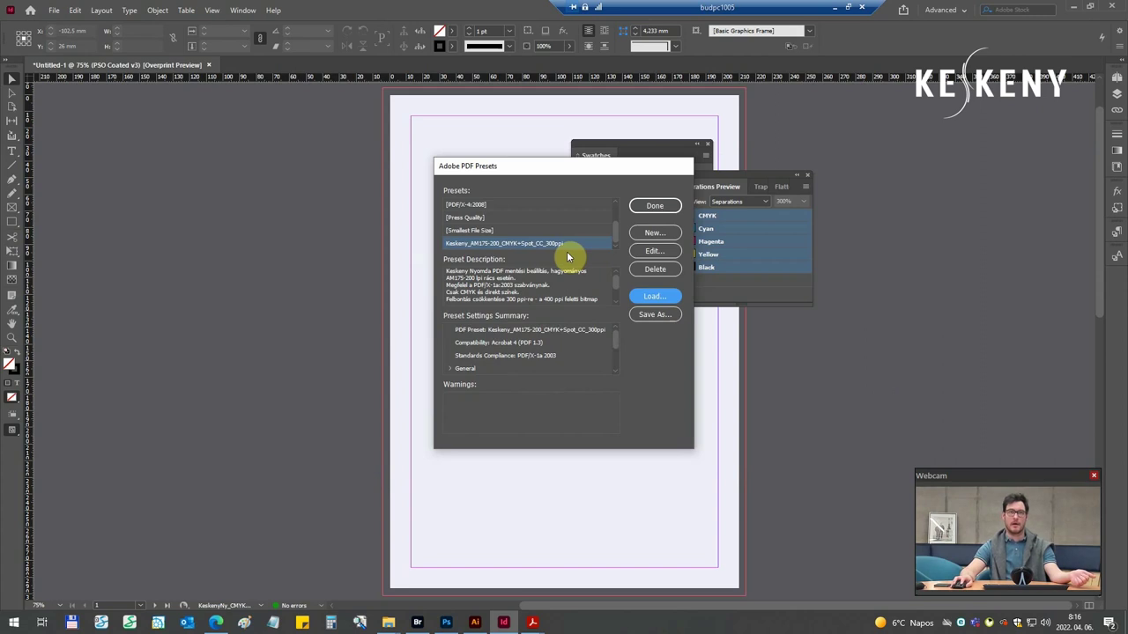
click(659, 211)
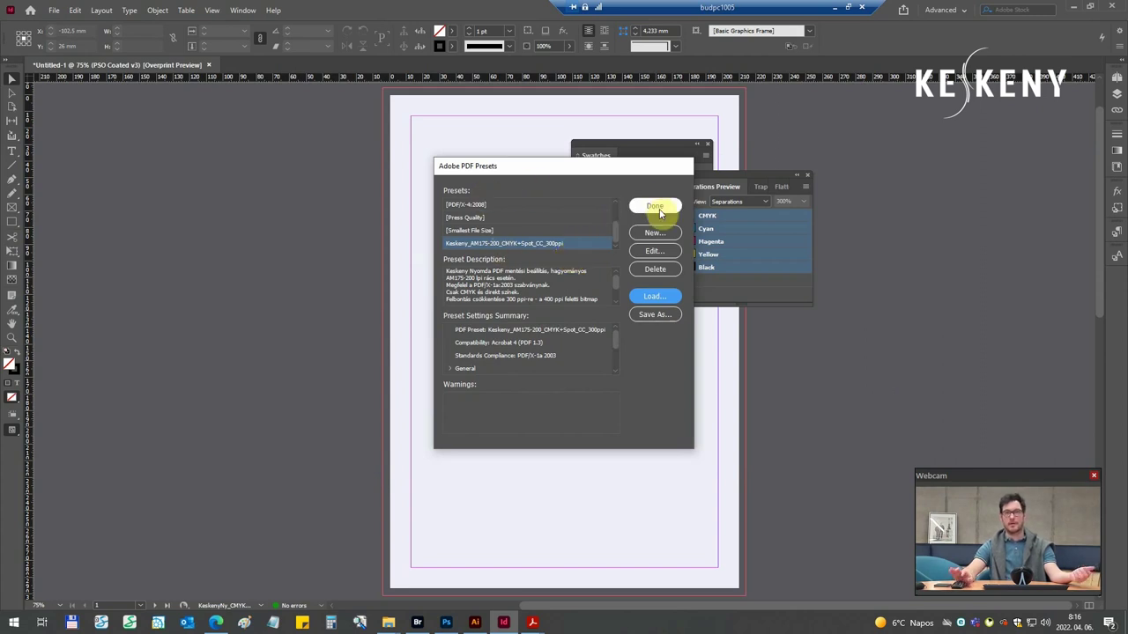
click(659, 211)
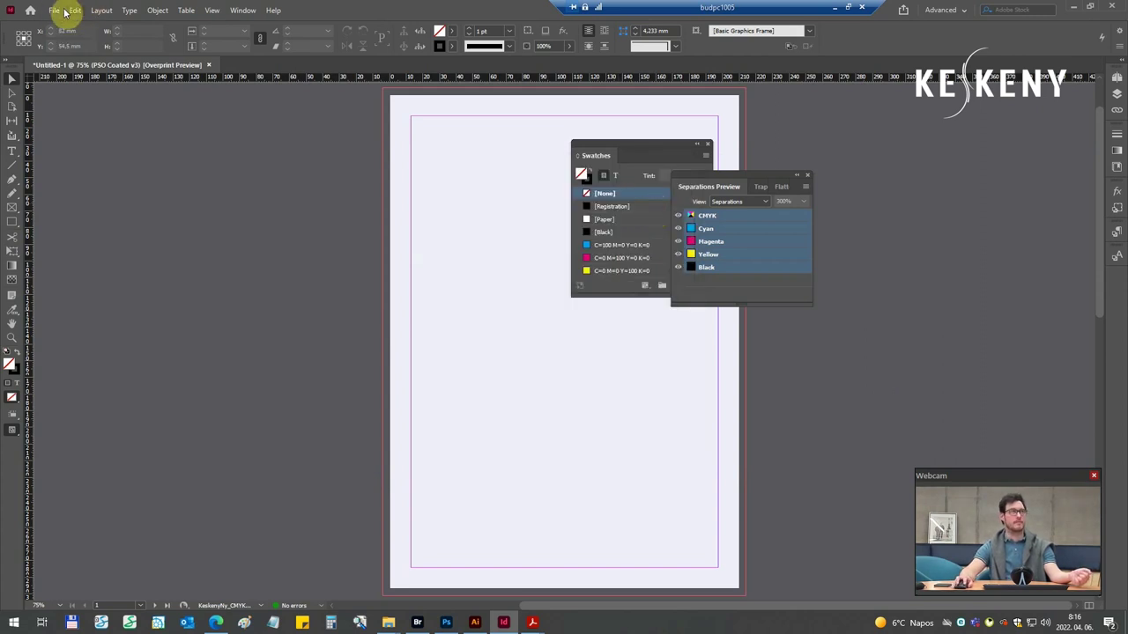
Step: Export Untitled-1 with the Keskeny_AM175-200_CMYK+Spot_CC_300ppi PDF preset from the File menu
click(54, 10)
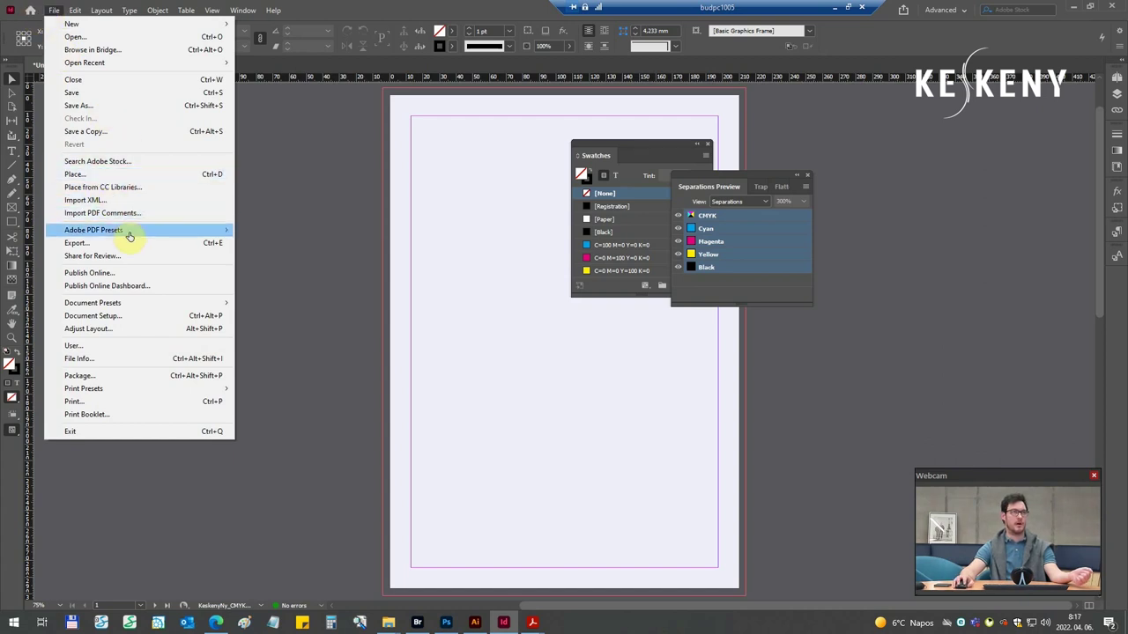
mouse_move(94, 230)
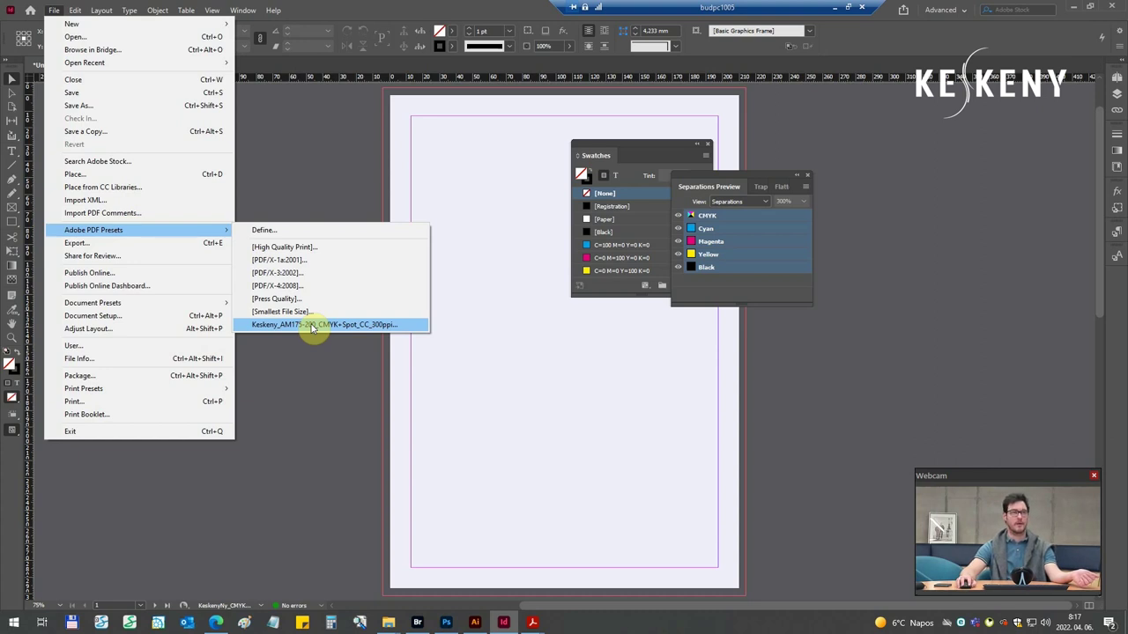
click(310, 325)
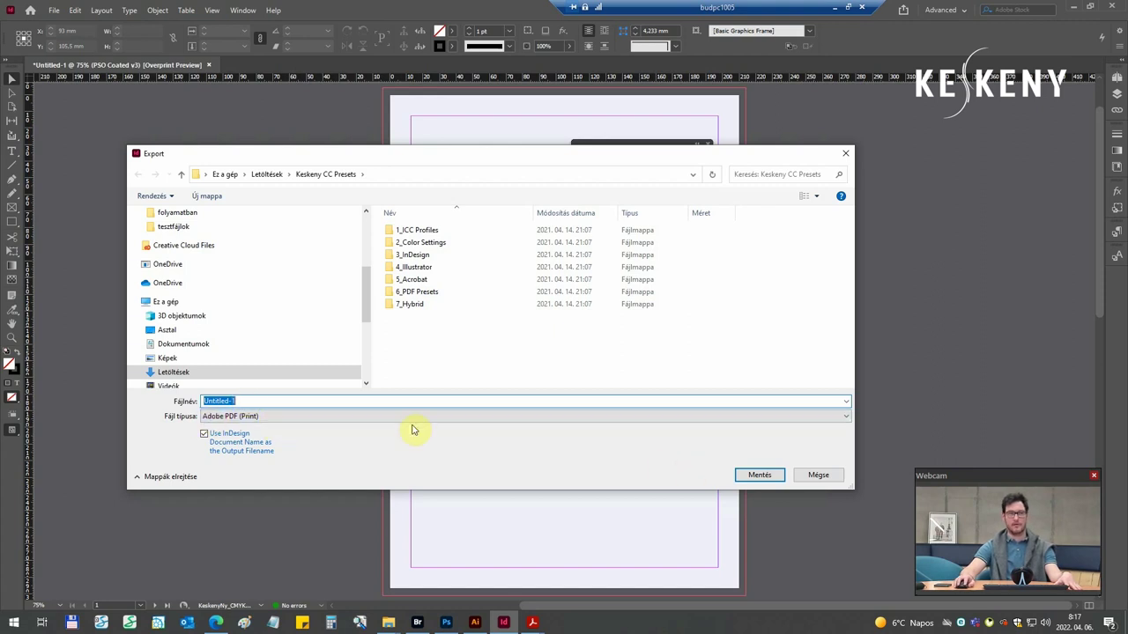
Step: Save to the chosen location and check the Keskeny preset and PDF/X-1a:2003 standard
click(762, 476)
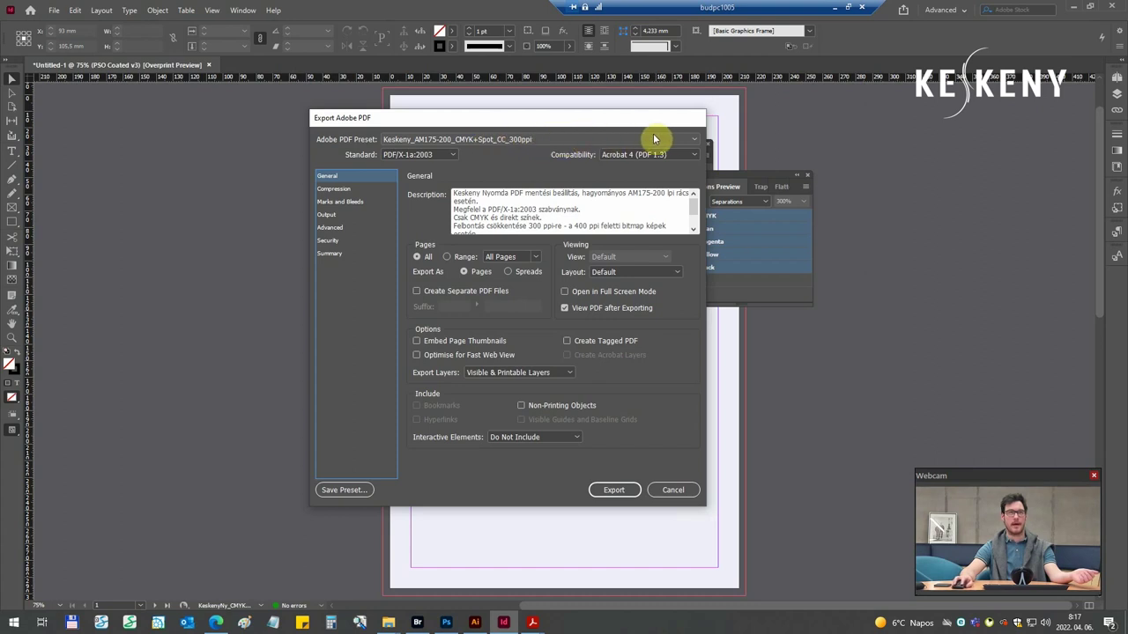
click(697, 141)
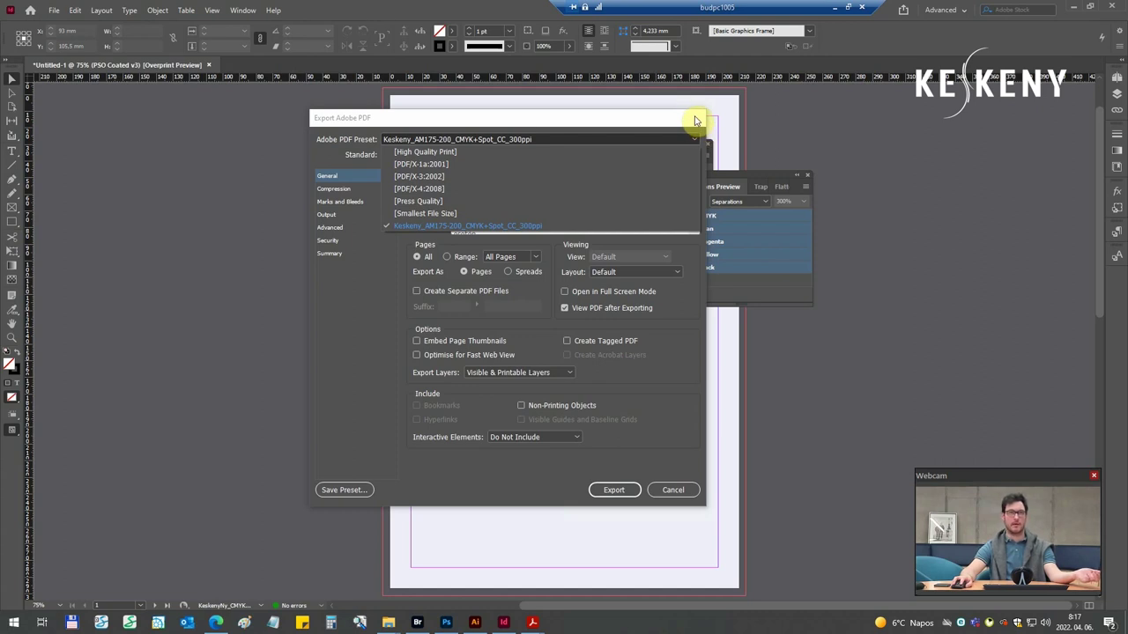
click(696, 119)
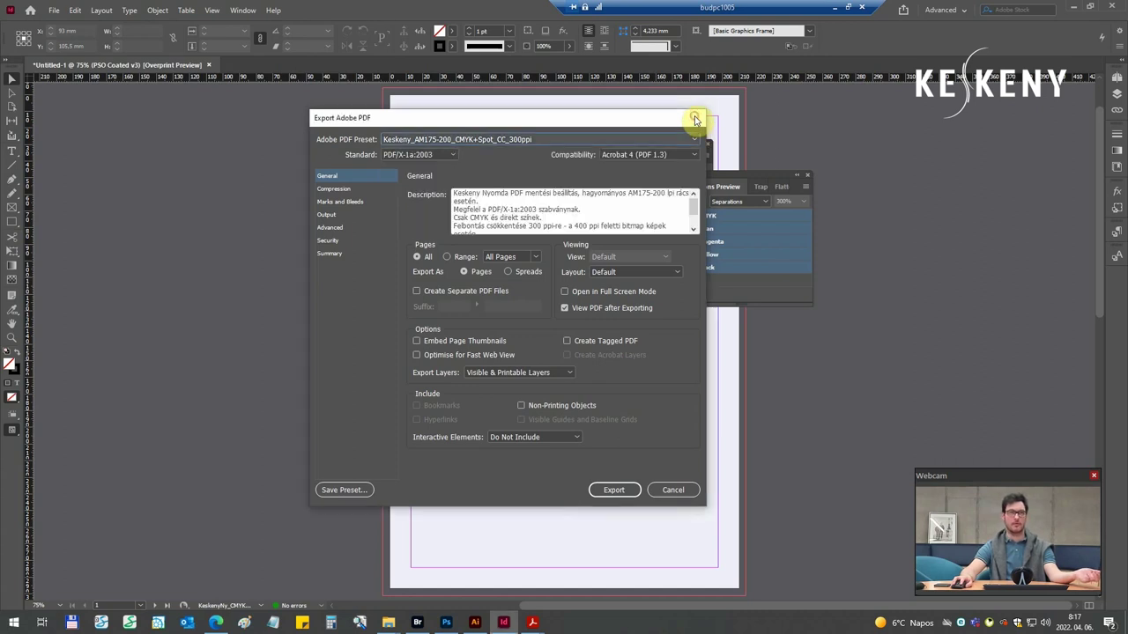
click(452, 155)
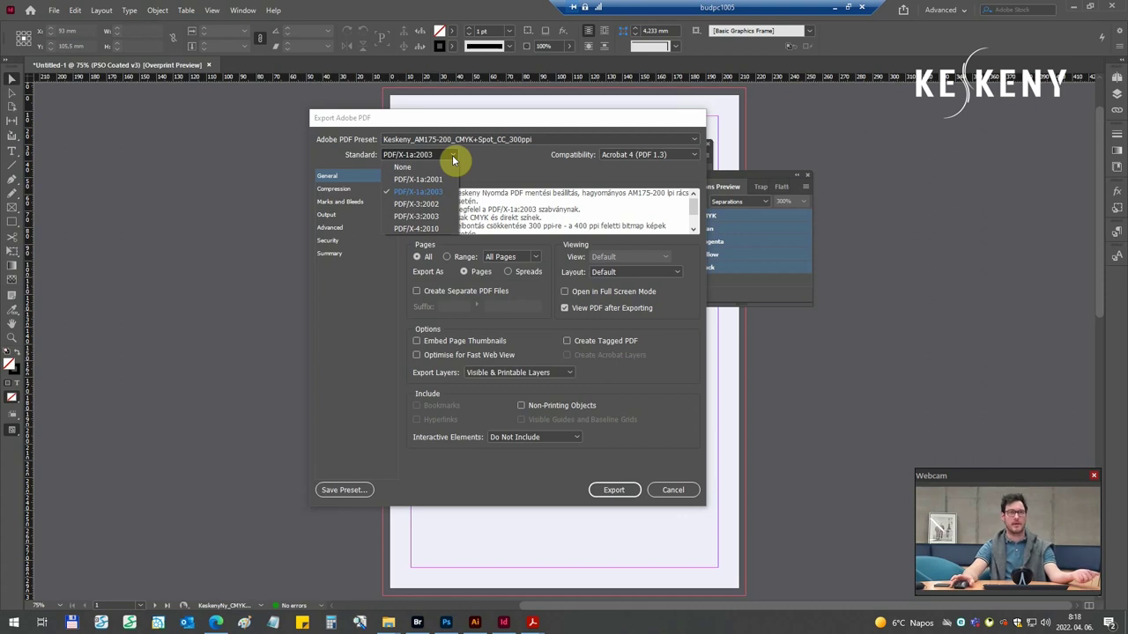
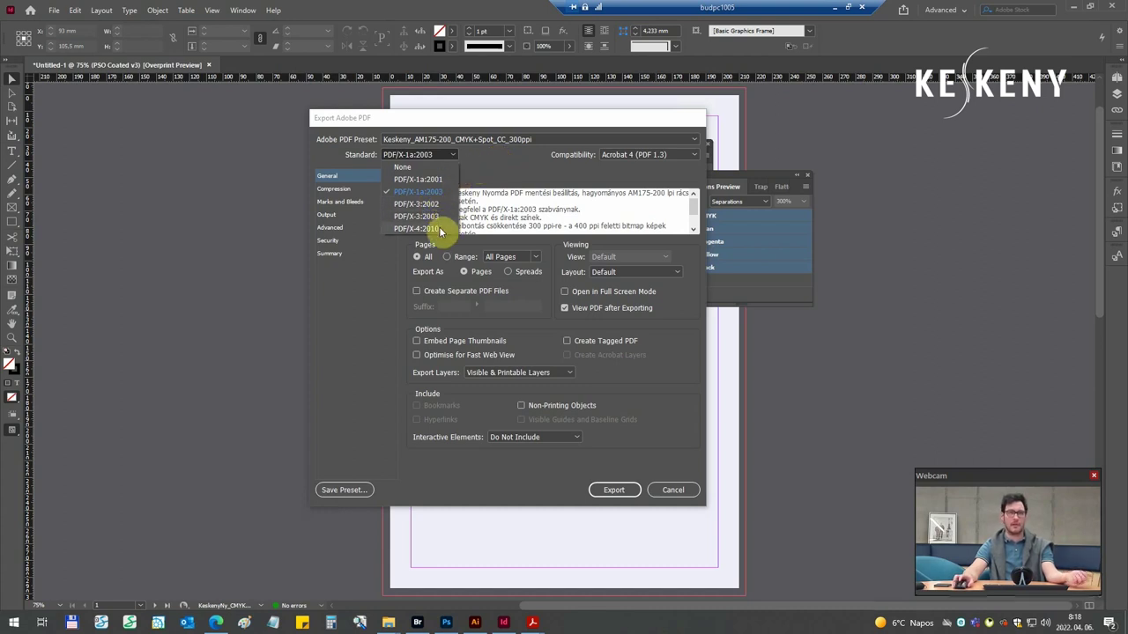
Step: Keep PDF/X-1a:2003 and review compression: 300 ppi downsampling, Maximum JPEG quality
click(501, 164)
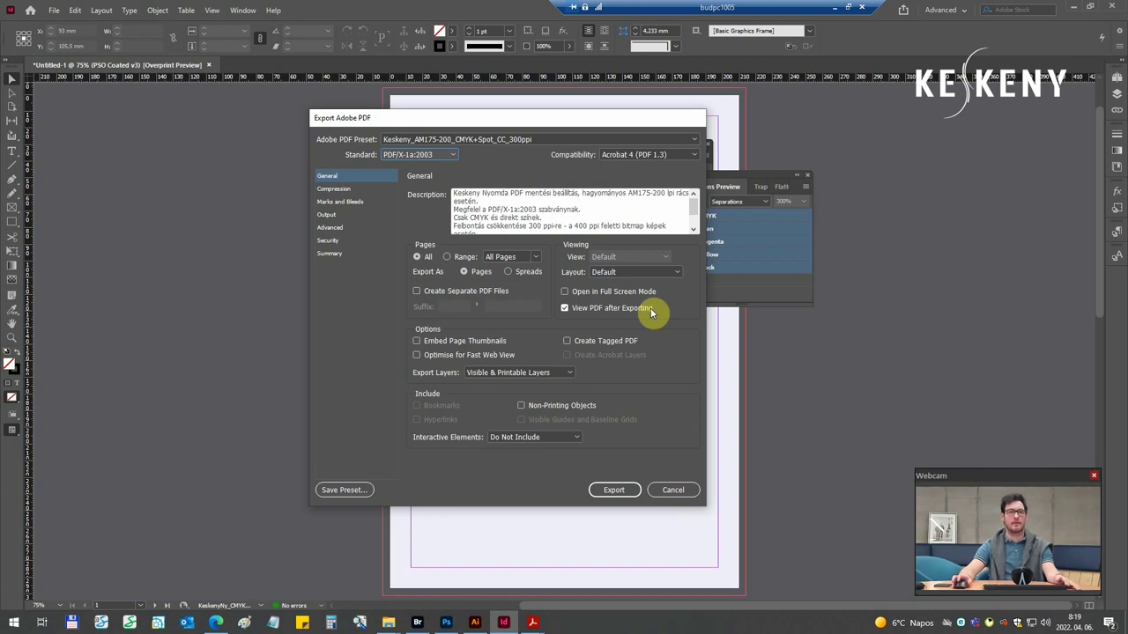
click(333, 189)
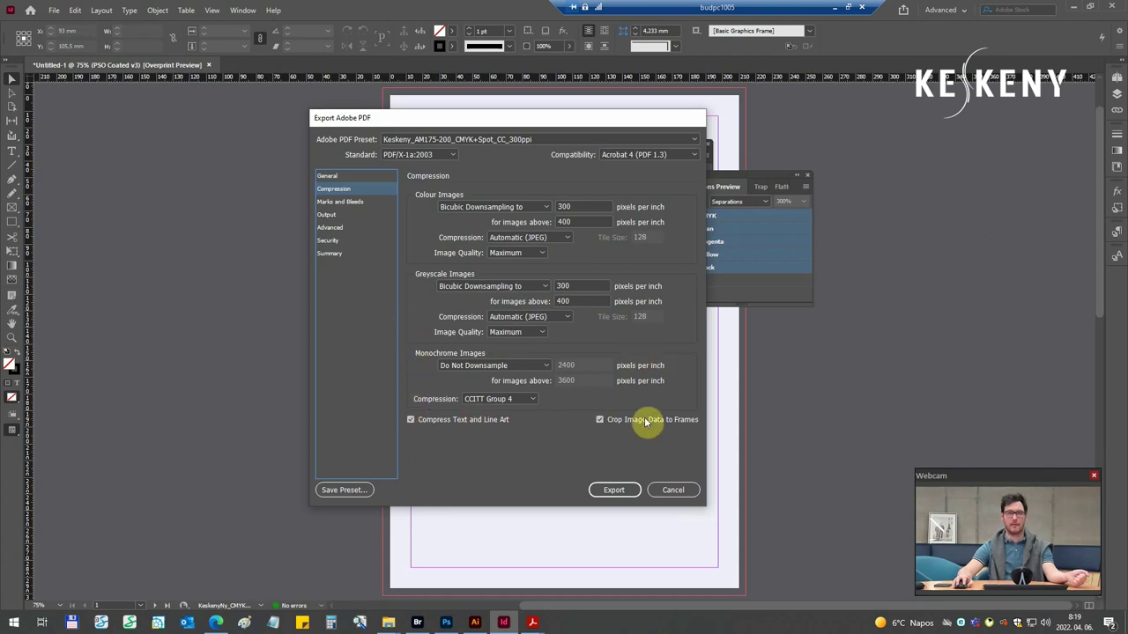
Step: Review Marks and Bleeds: crop marks and page information on, 5 mm offset, 4 mm bleed
click(339, 202)
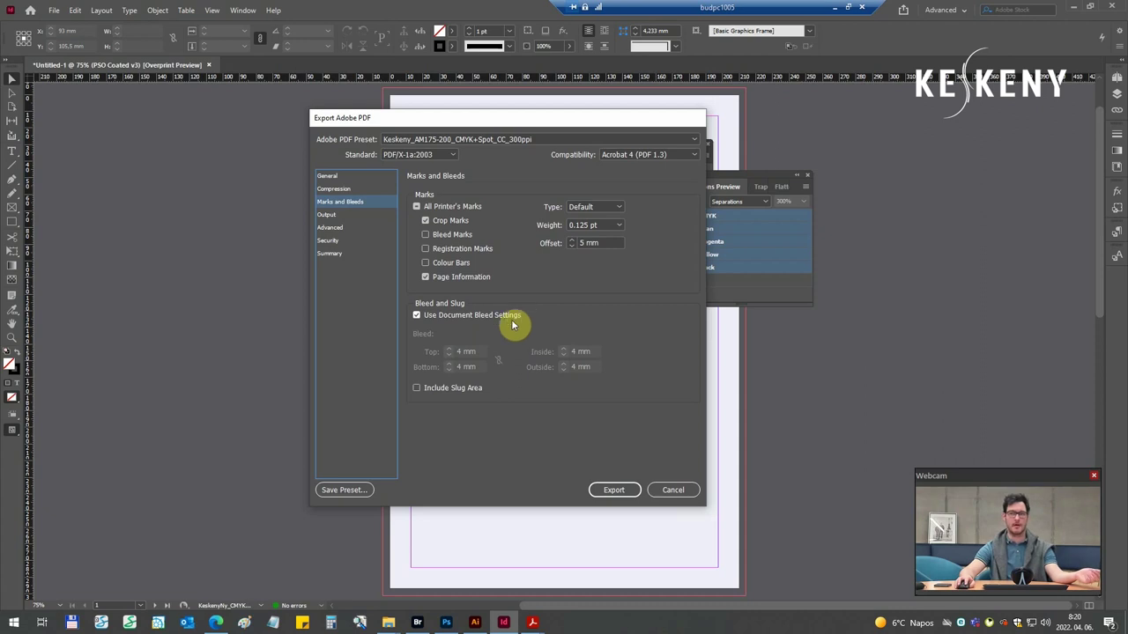
Step: Turn off the document bleed settings so the PDF exports with a 3 mm bleed
click(417, 316)
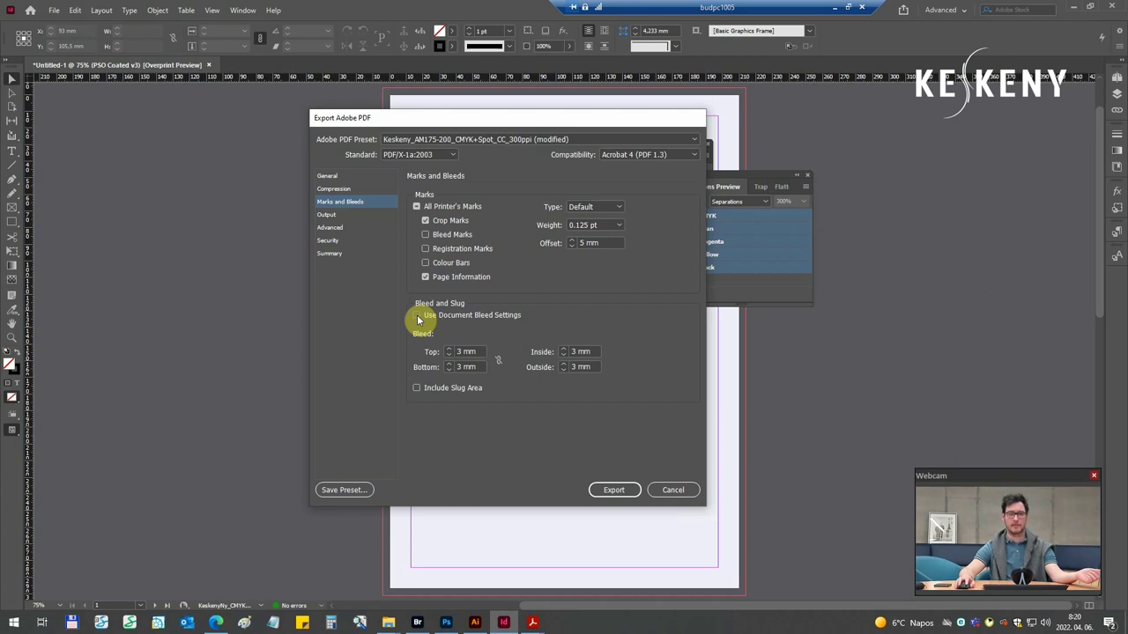
click(329, 215)
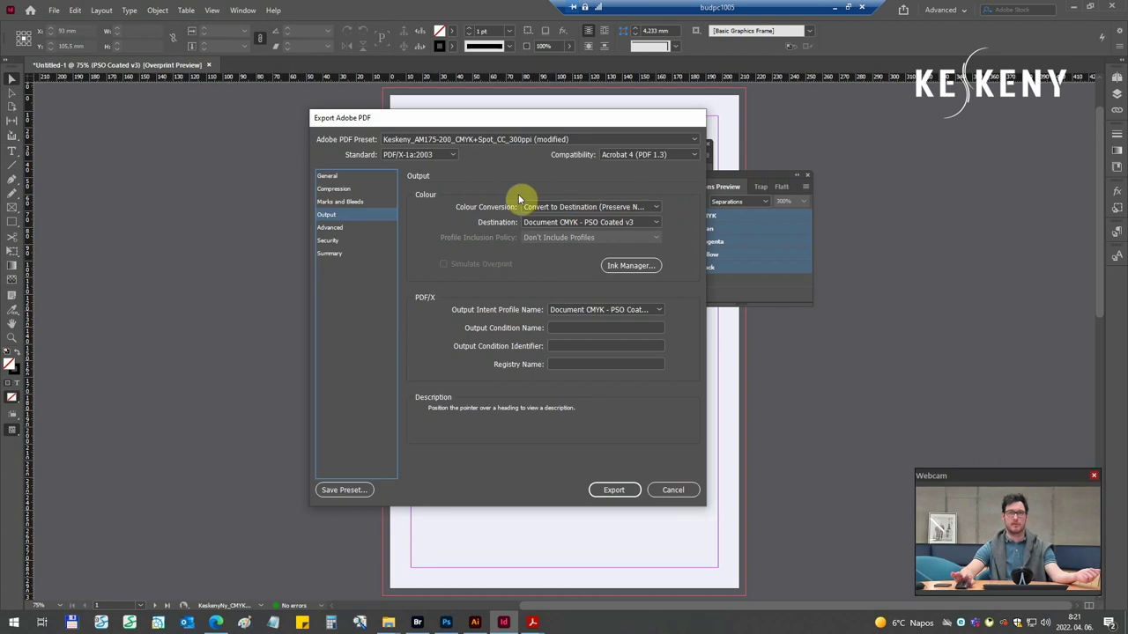
Step: Keep Preserve Numbers colour conversion and check the four process inks in Ink Manager
click(658, 209)
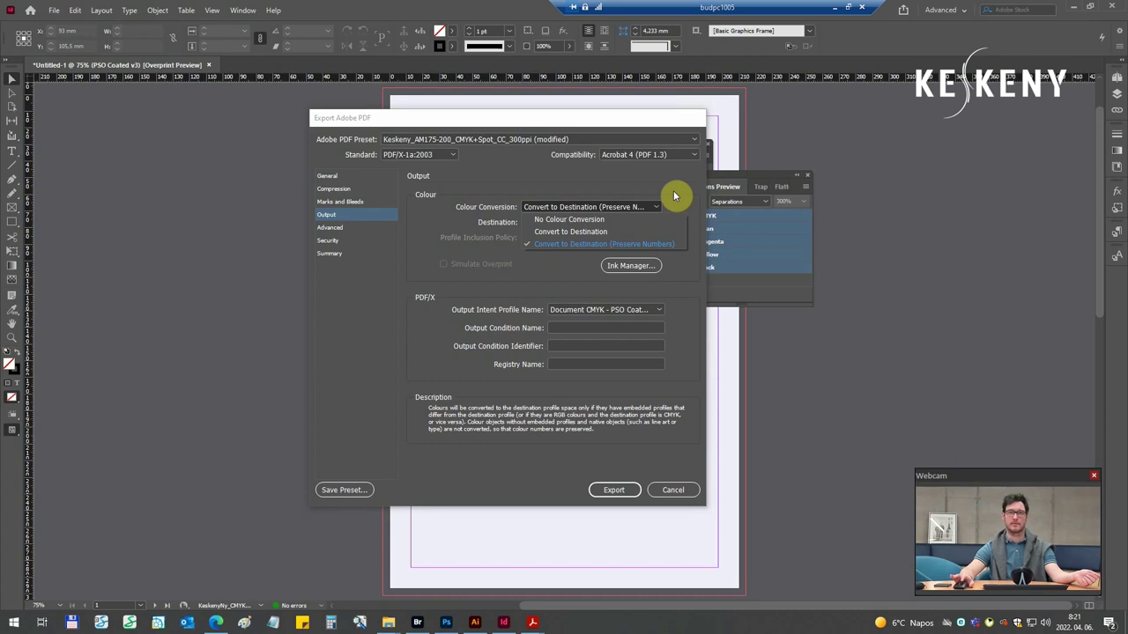
click(660, 244)
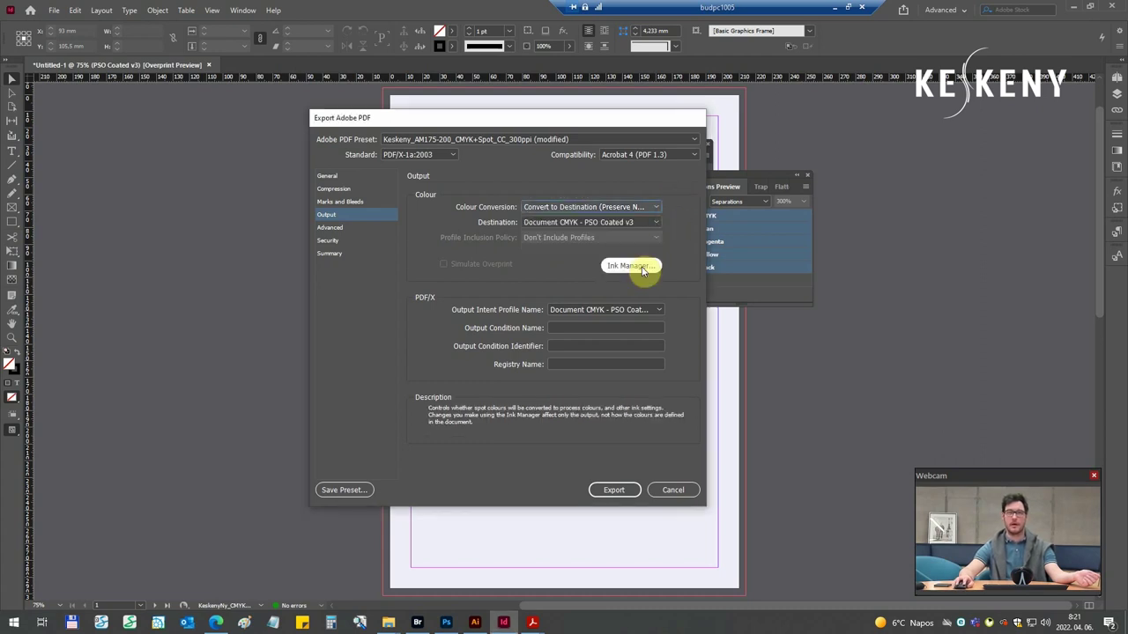
click(638, 266)
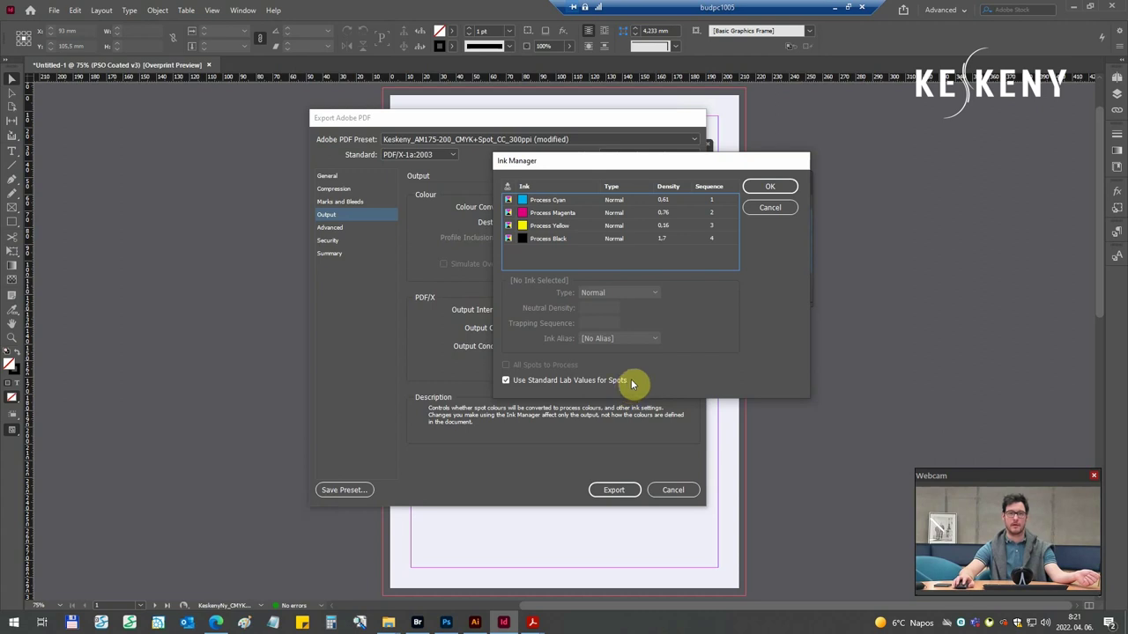
click(770, 186)
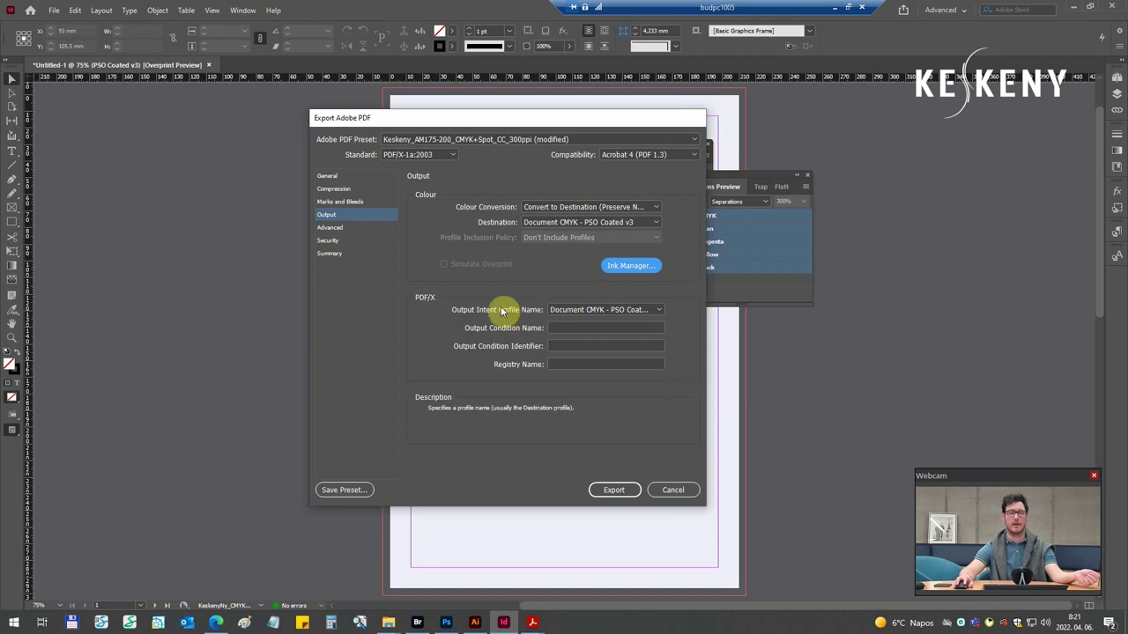
mouse_move(497, 309)
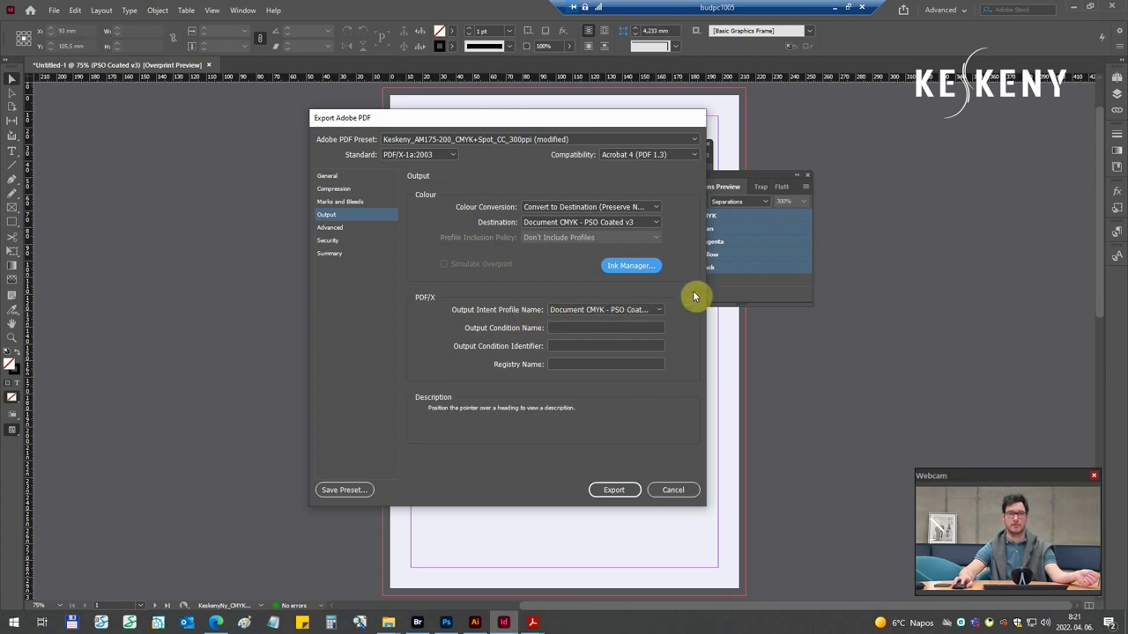
click(330, 229)
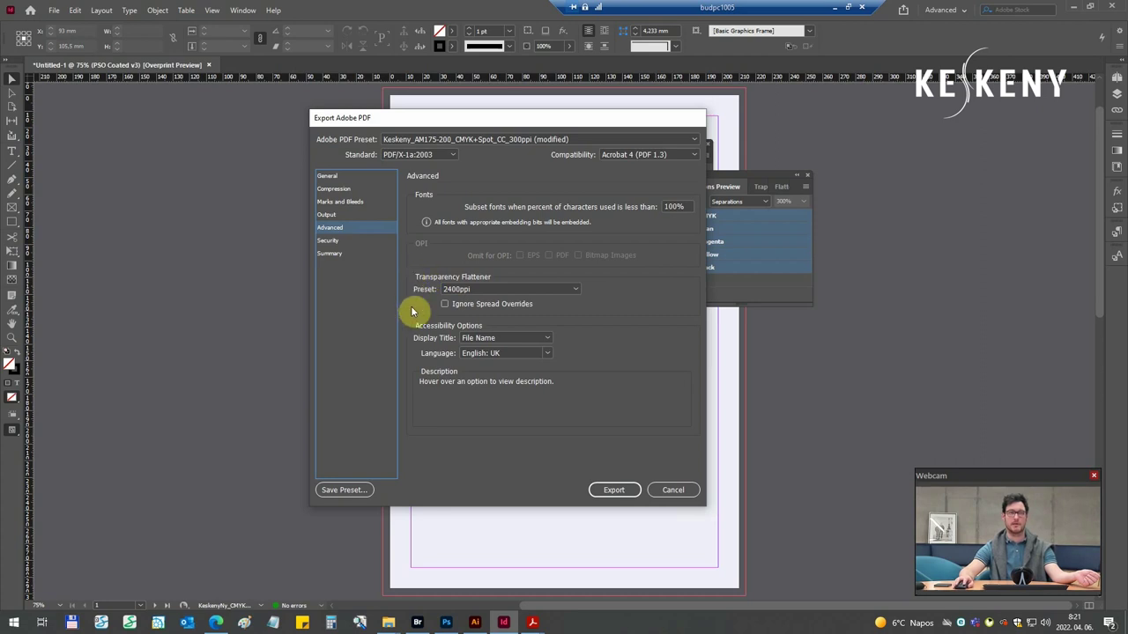
Step: Keep the 2400ppi flattener preset, then review Security and the warning-free Summary
click(576, 291)
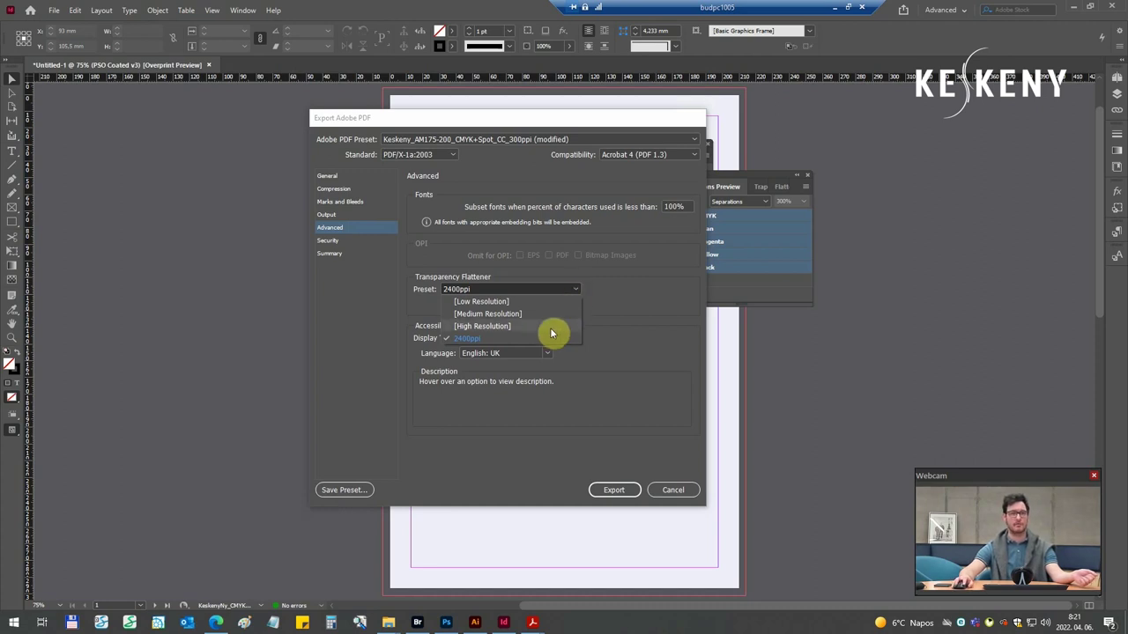
click(617, 305)
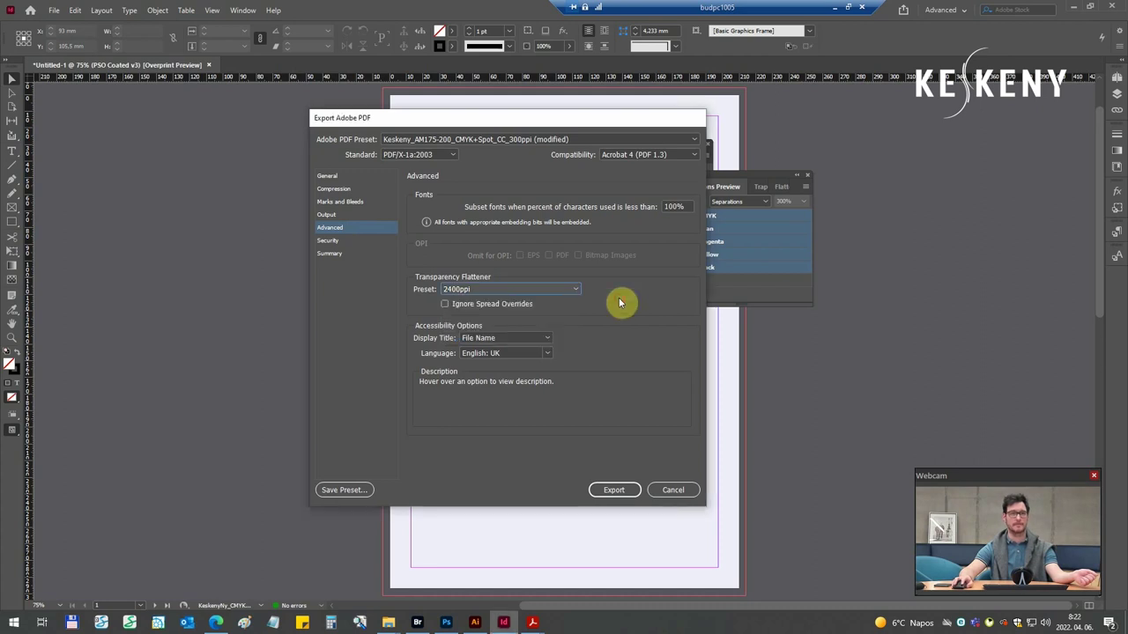
click(328, 242)
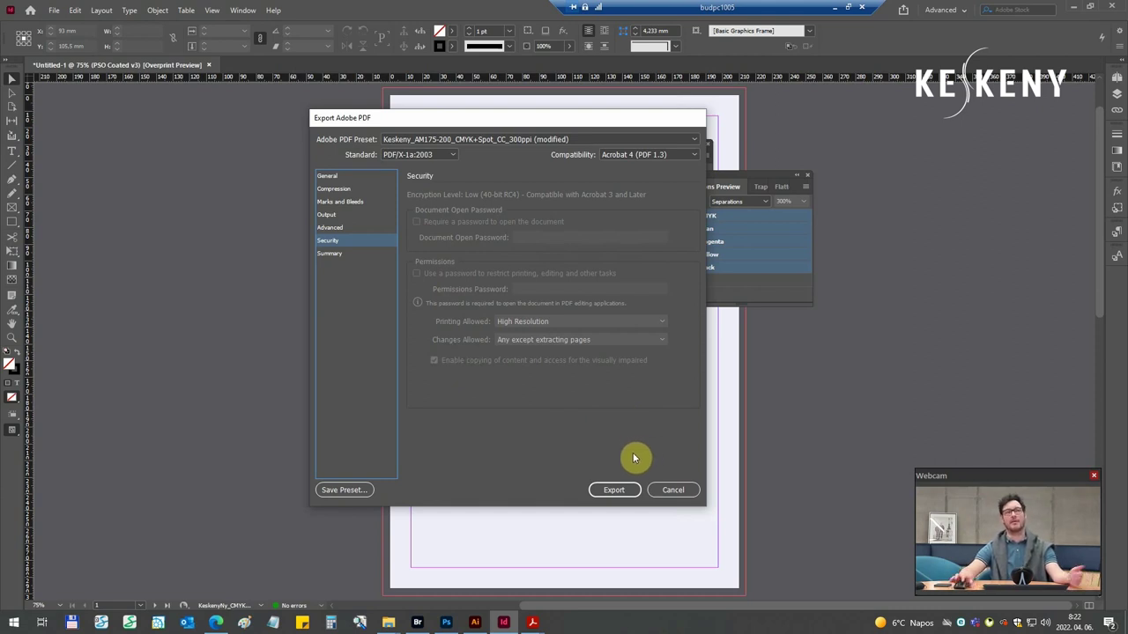
click(362, 256)
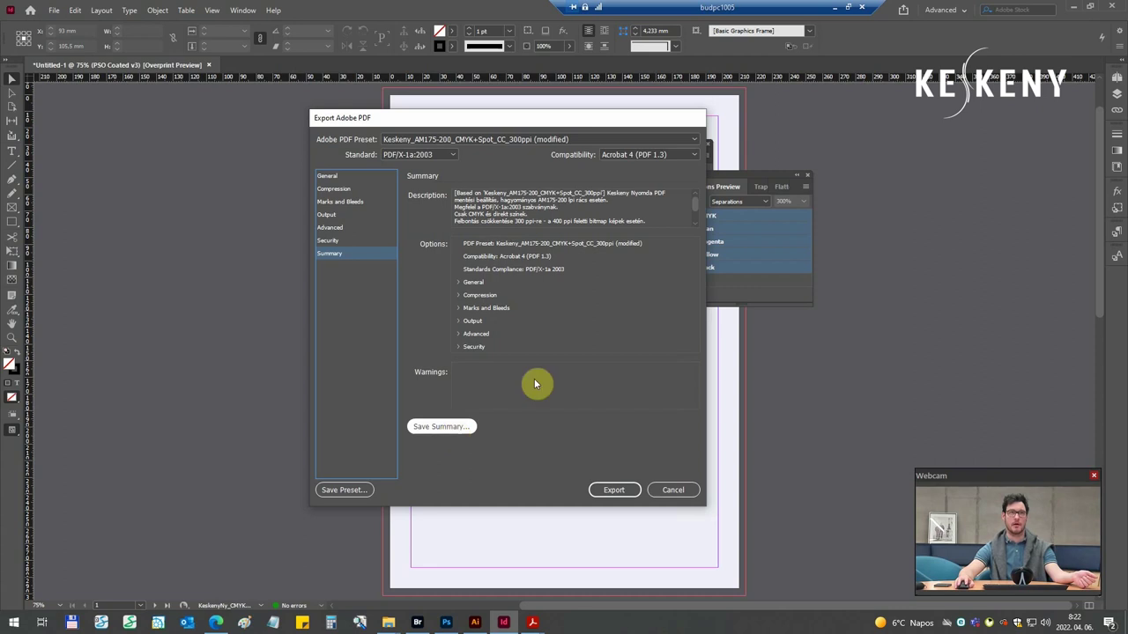
Step: Save the modified PDF/X-1a:2003 settings as a preset and export the PDF
click(343, 494)
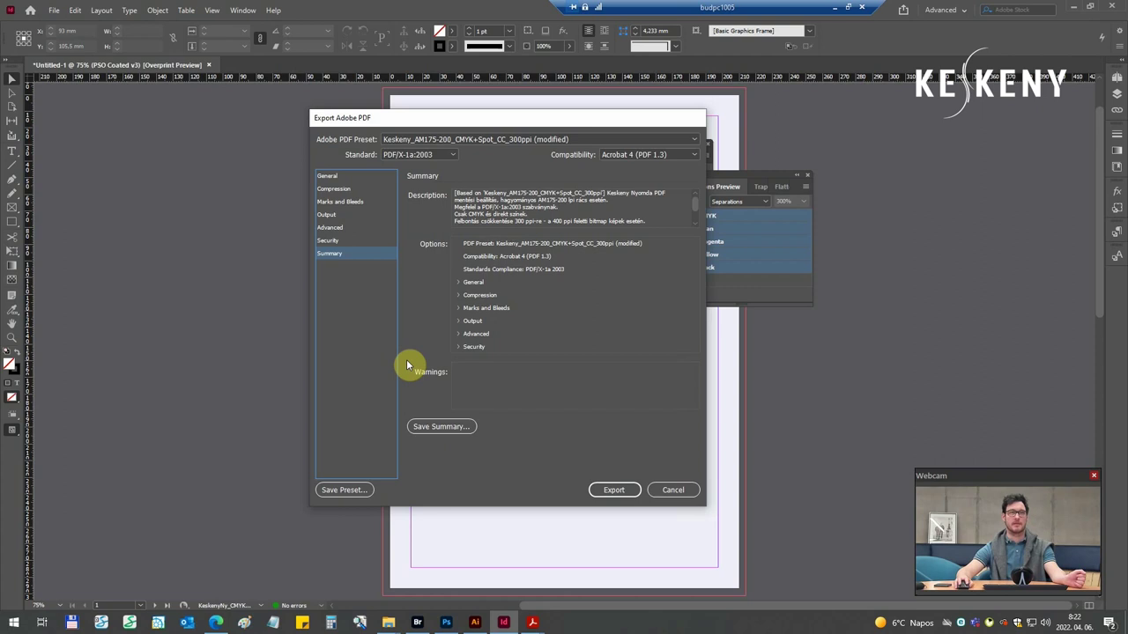
click(617, 490)
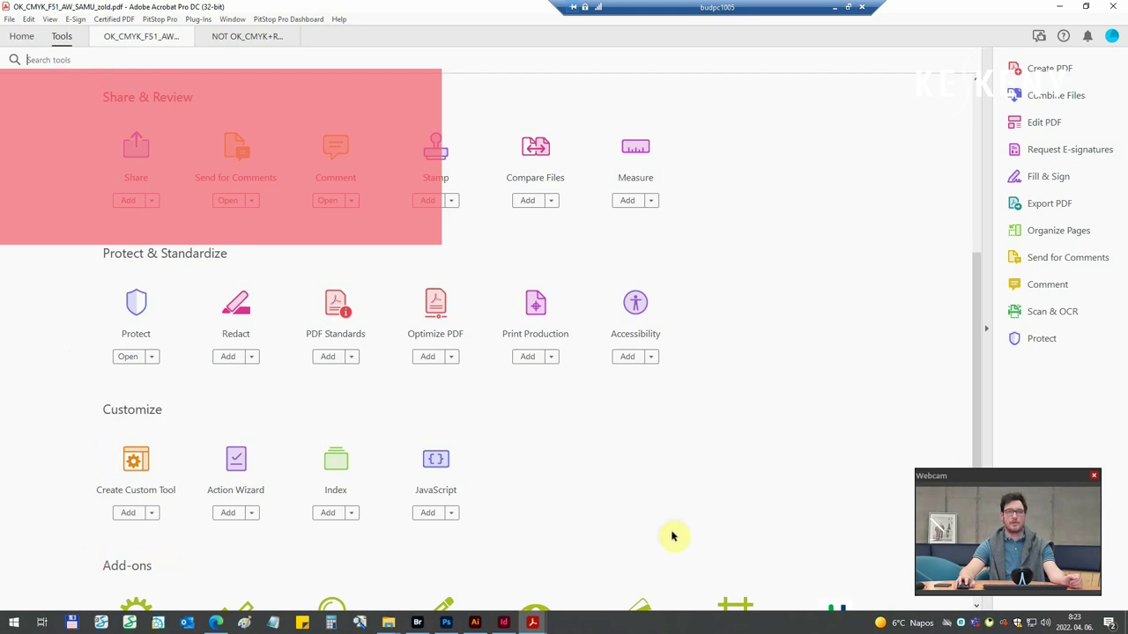
click(30, 18)
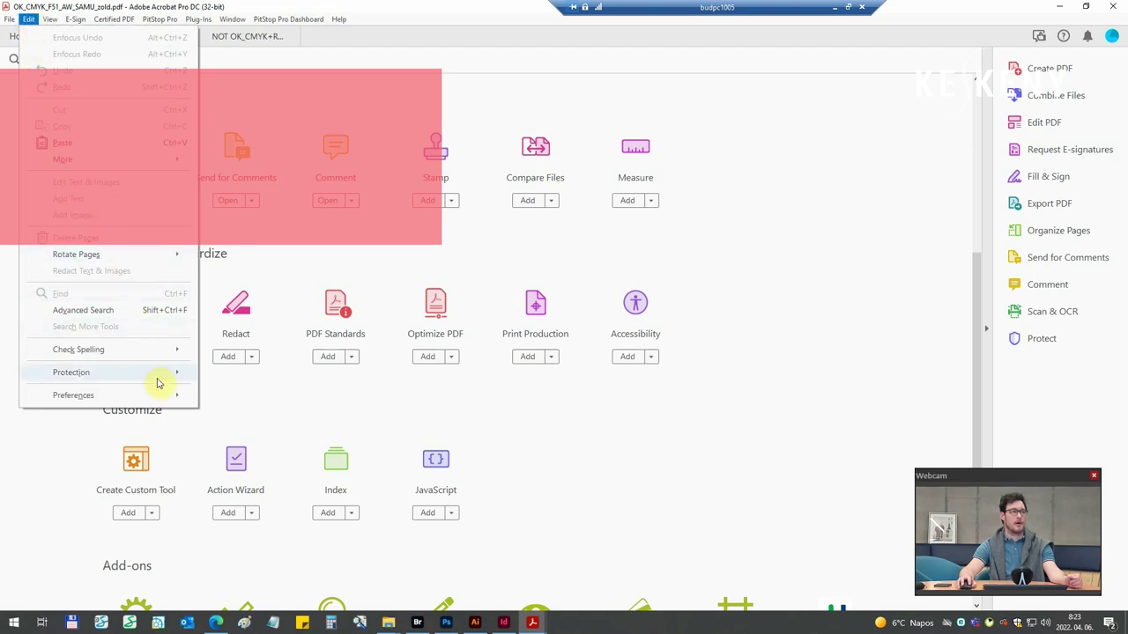
mouse_move(73, 395)
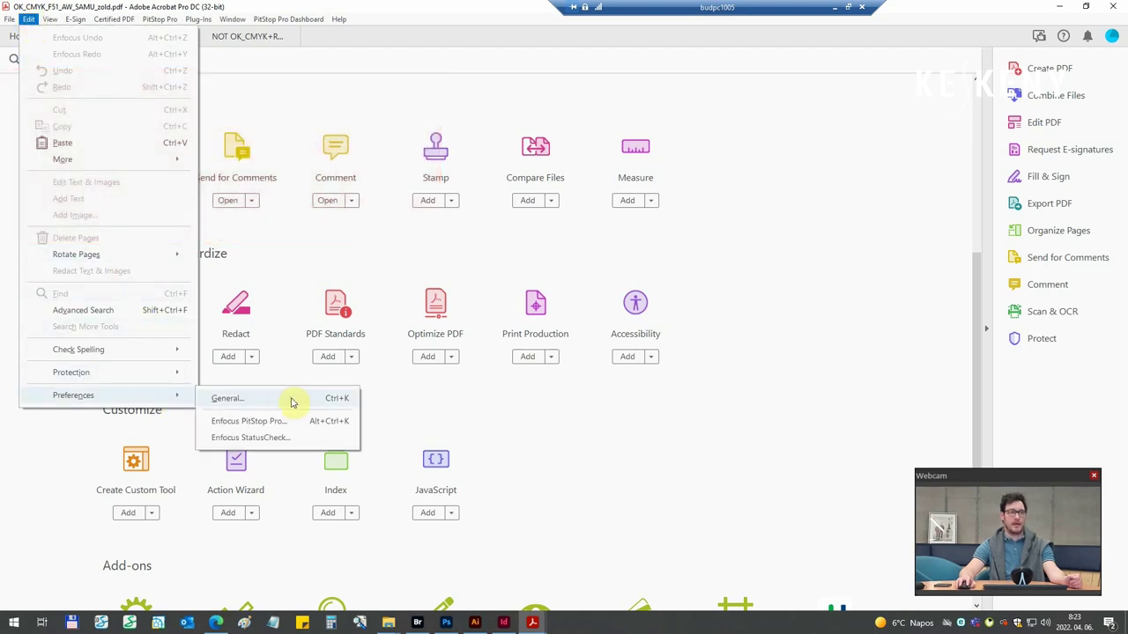
click(291, 401)
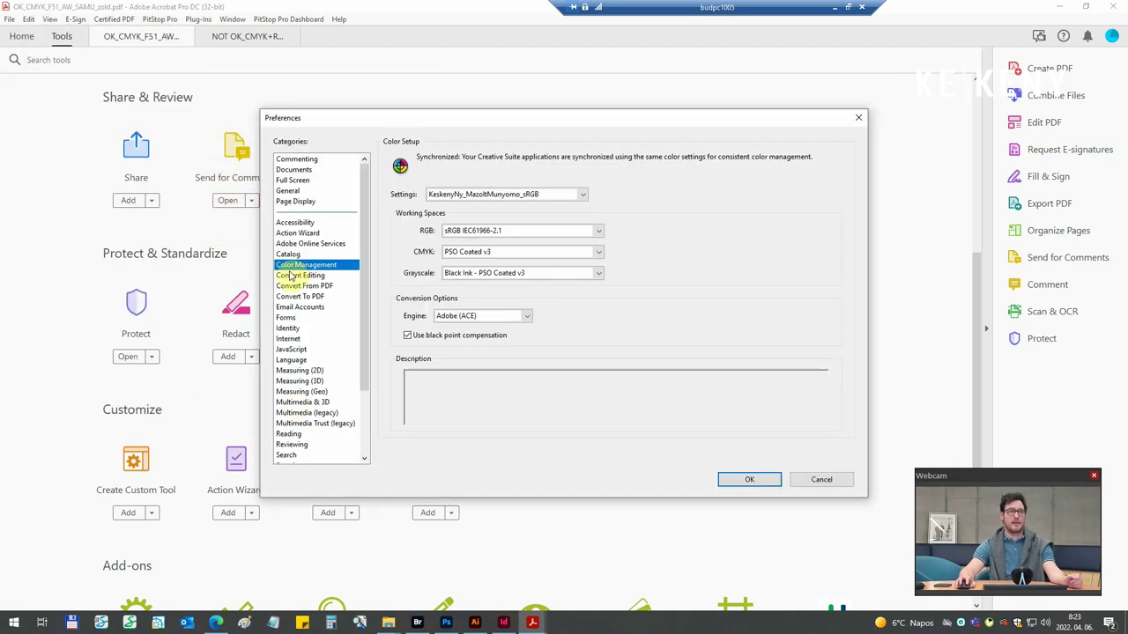
click(313, 203)
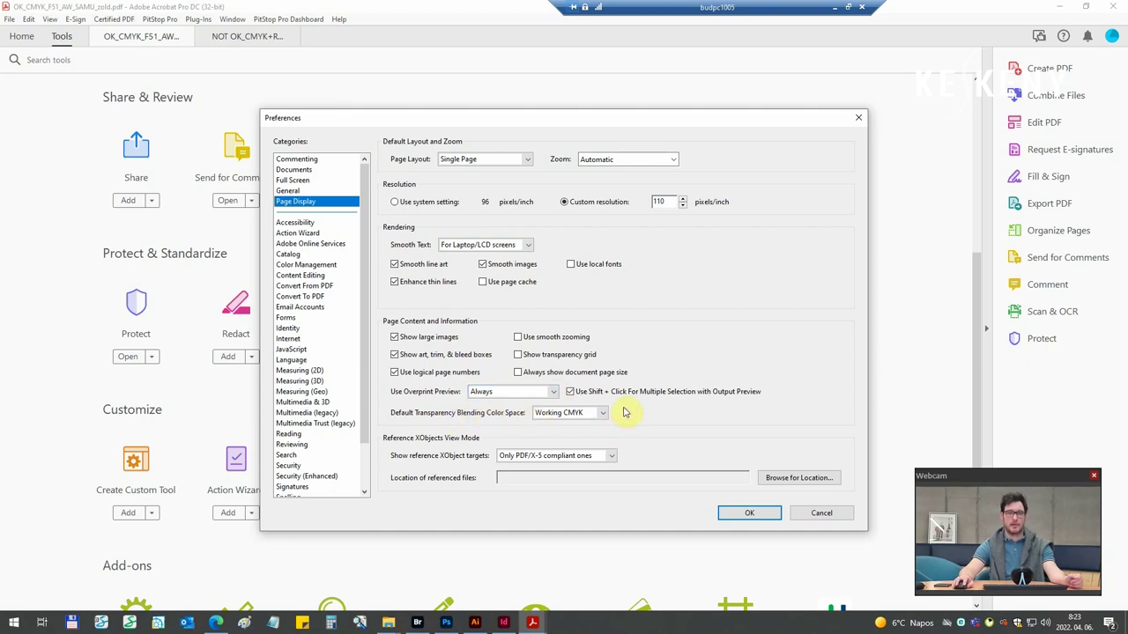
click(322, 266)
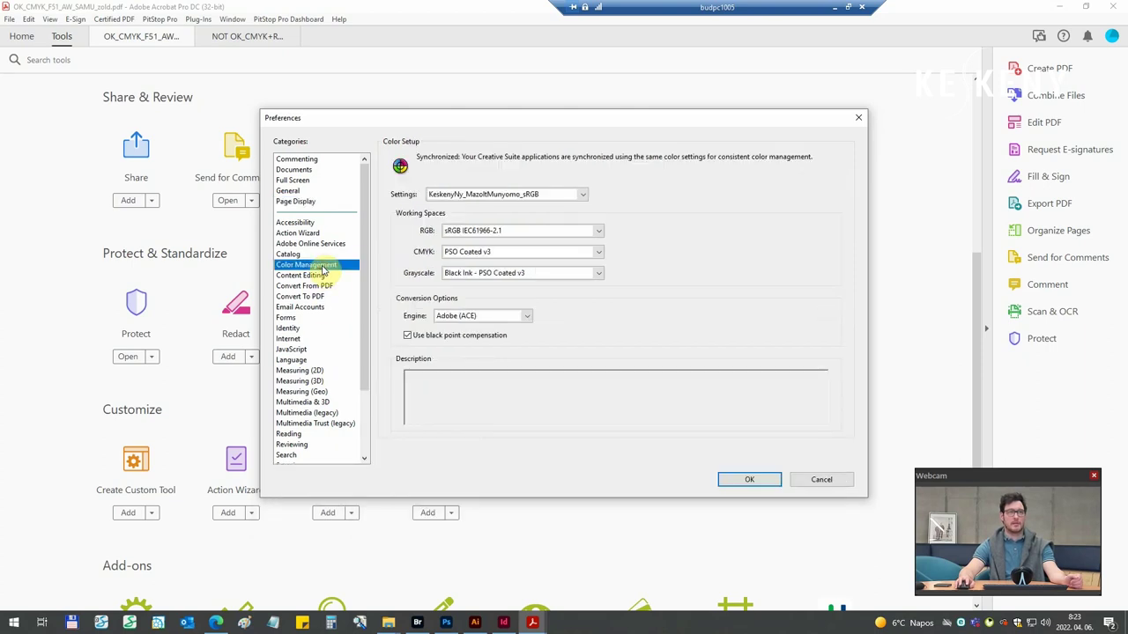
click(585, 195)
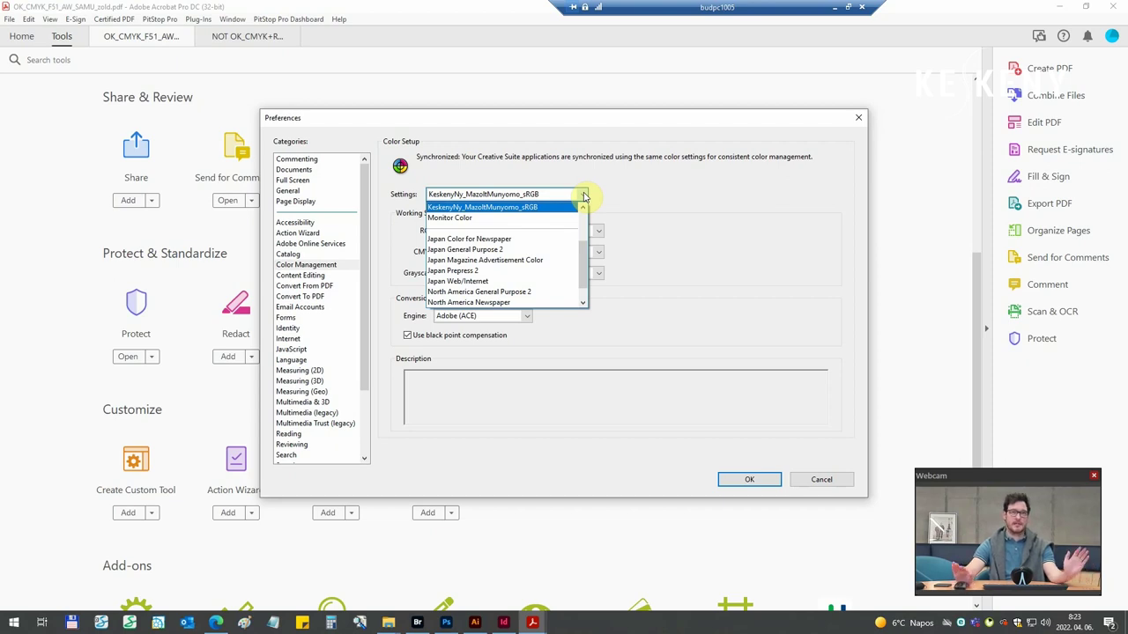
click(654, 188)
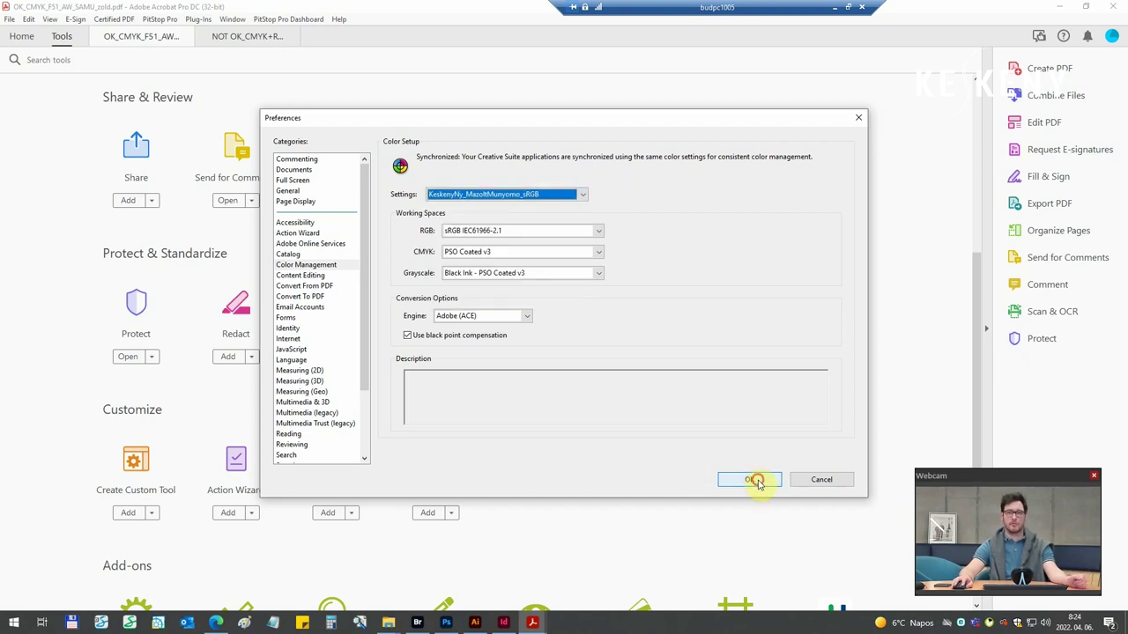
click(756, 481)
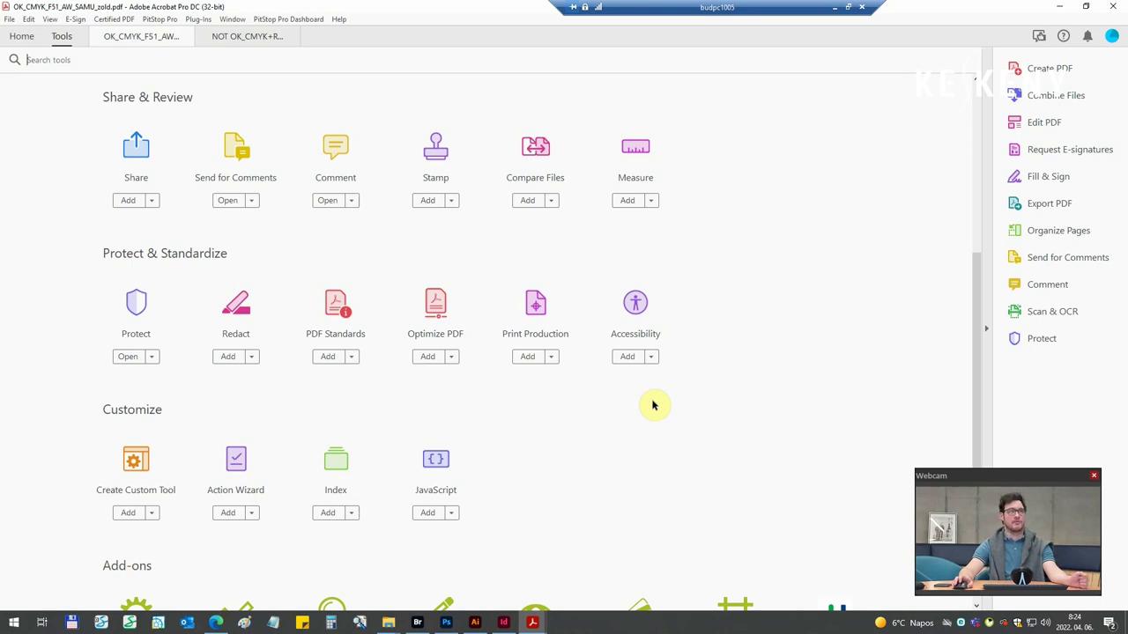
Step: Open Print Production and Output Preview for the NOT OK box file
scroll(652, 405, up, 5)
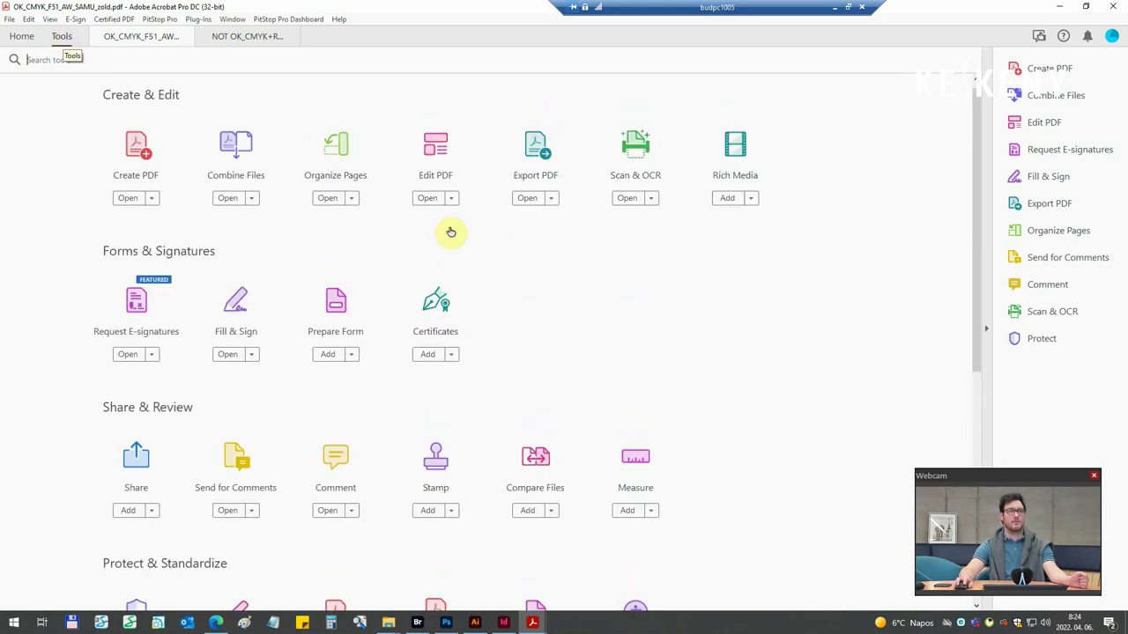
scroll(467, 264, down, 5)
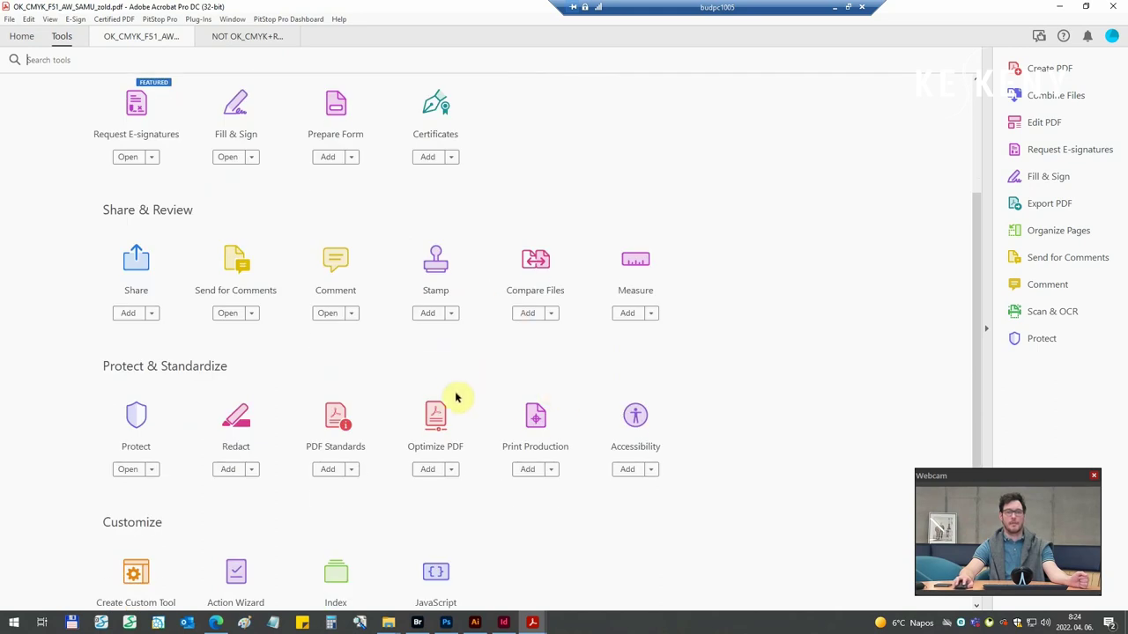
click(536, 420)
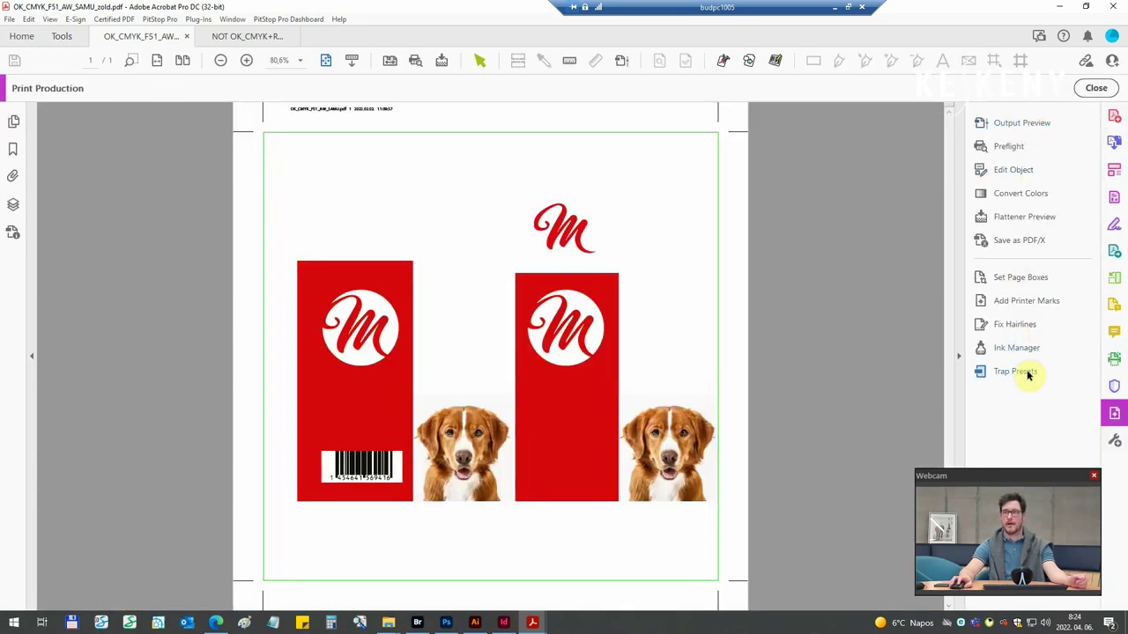
key(ctrl+Tab)
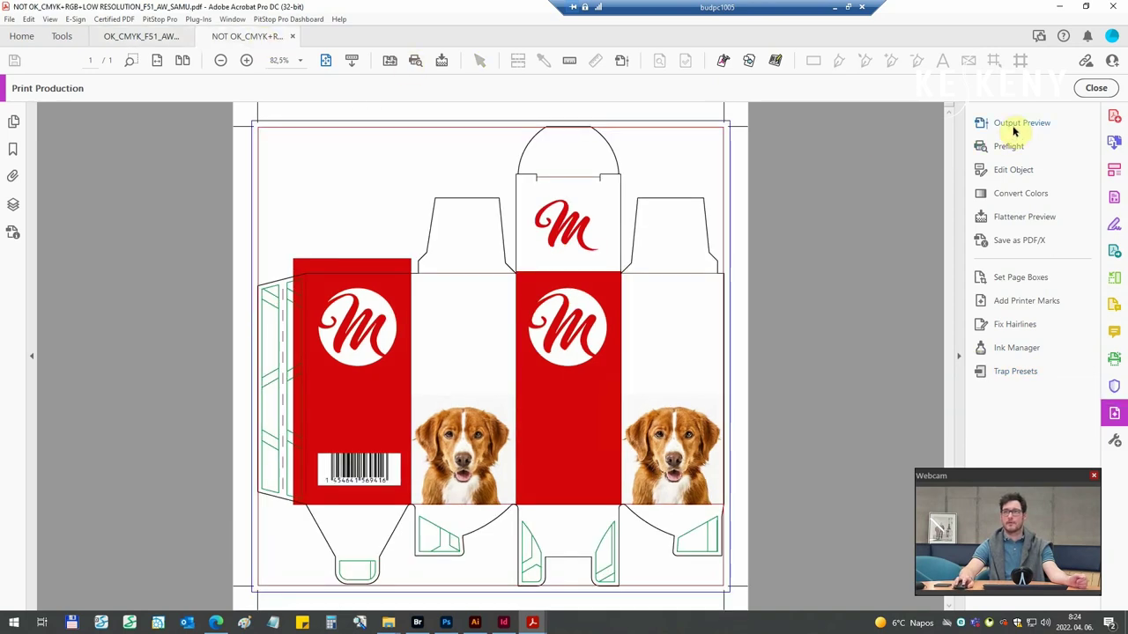
click(1019, 126)
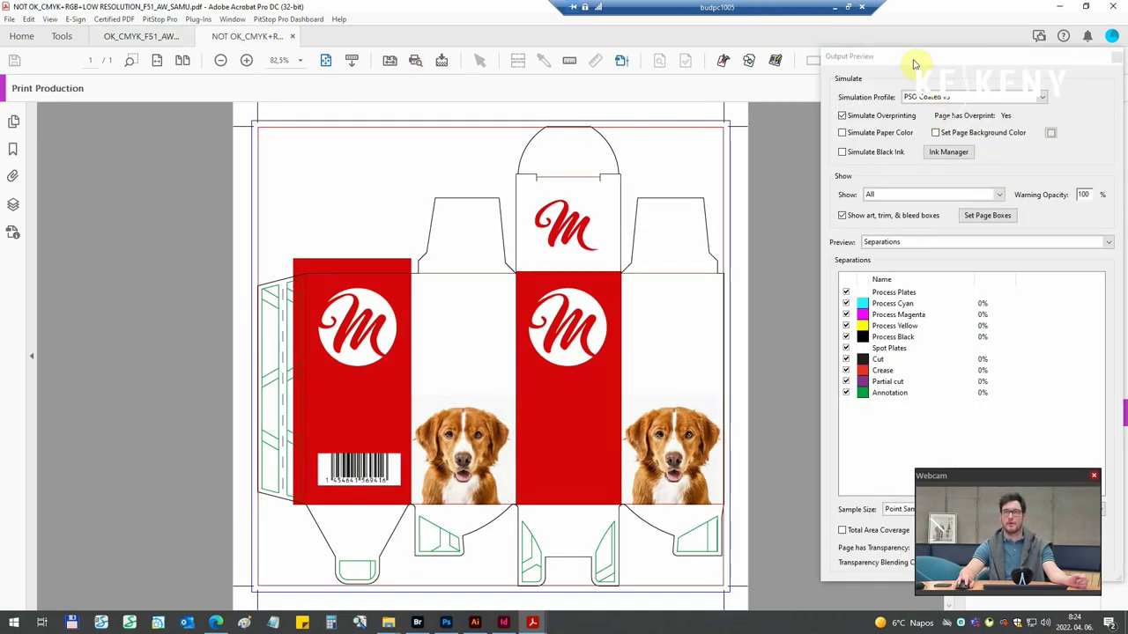
drag(916, 57, 788, 61)
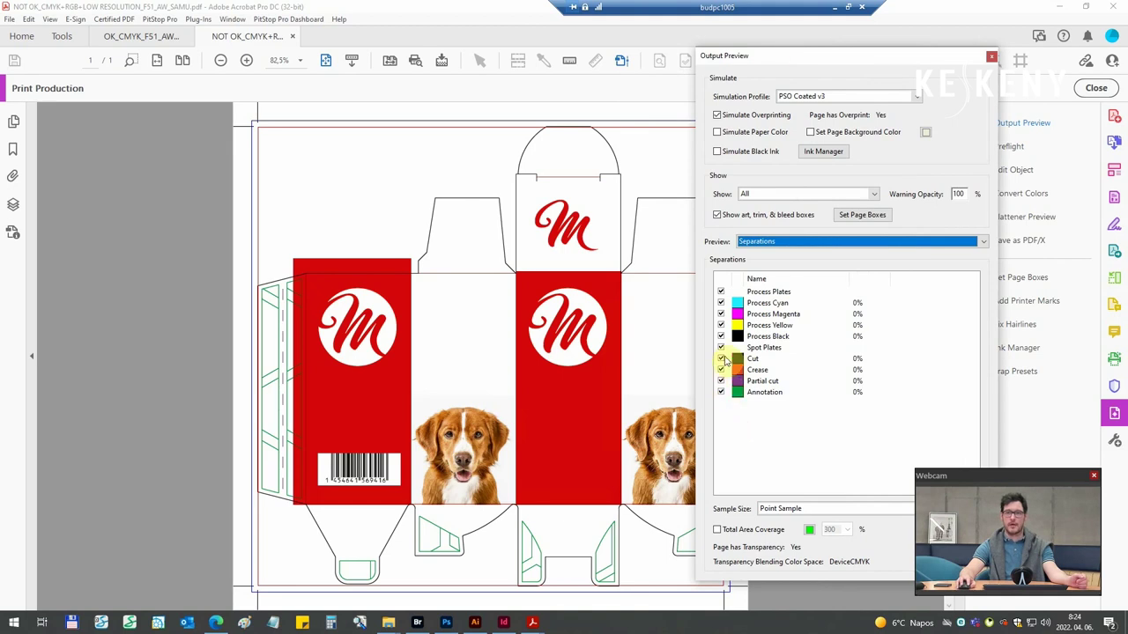
Step: Toggle spot plates, overprint simulation and art/trim/bleed box outlines in Output Preview
click(720, 347)
click(720, 347)
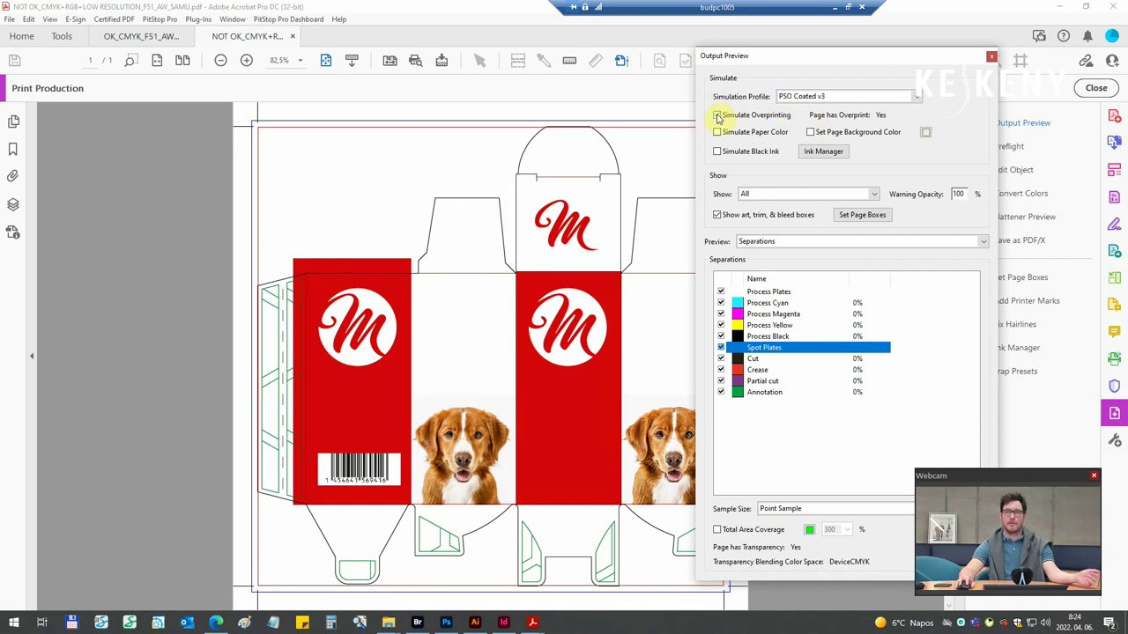
click(717, 115)
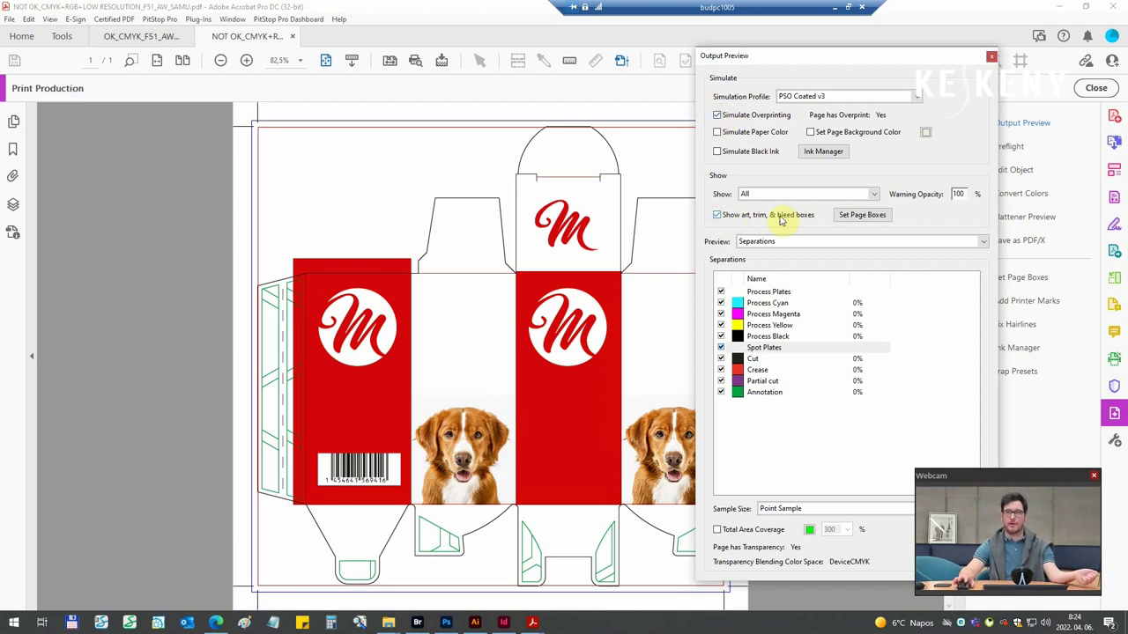
click(717, 216)
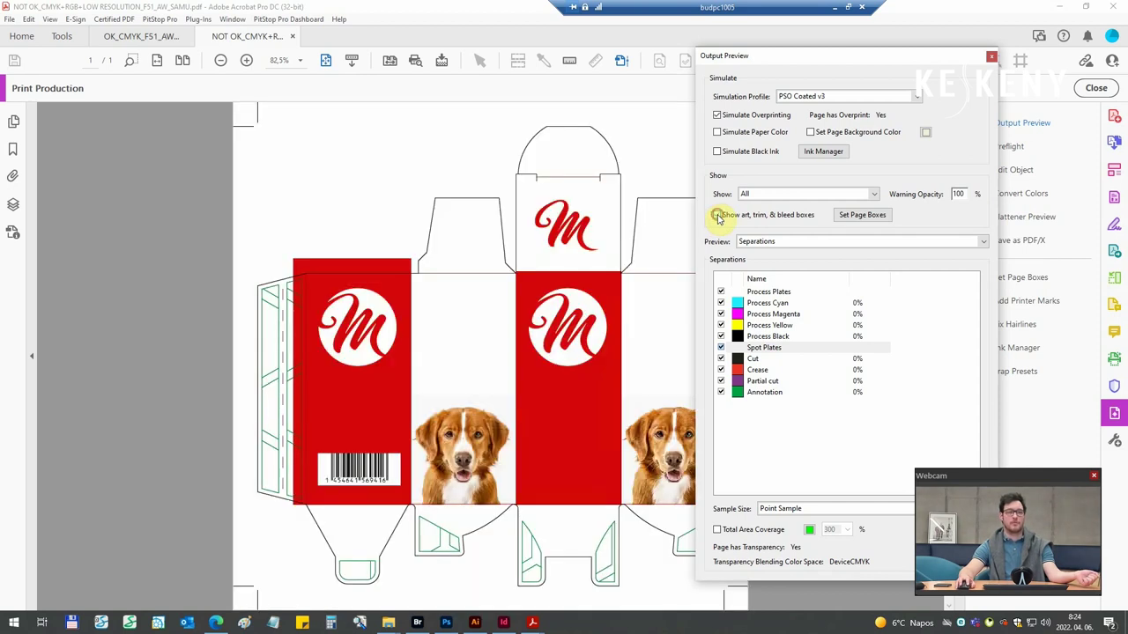
click(717, 216)
Step: Simulate paper colour then black ink with PSO Coated v3, then close Output Preview on the OK file
click(717, 132)
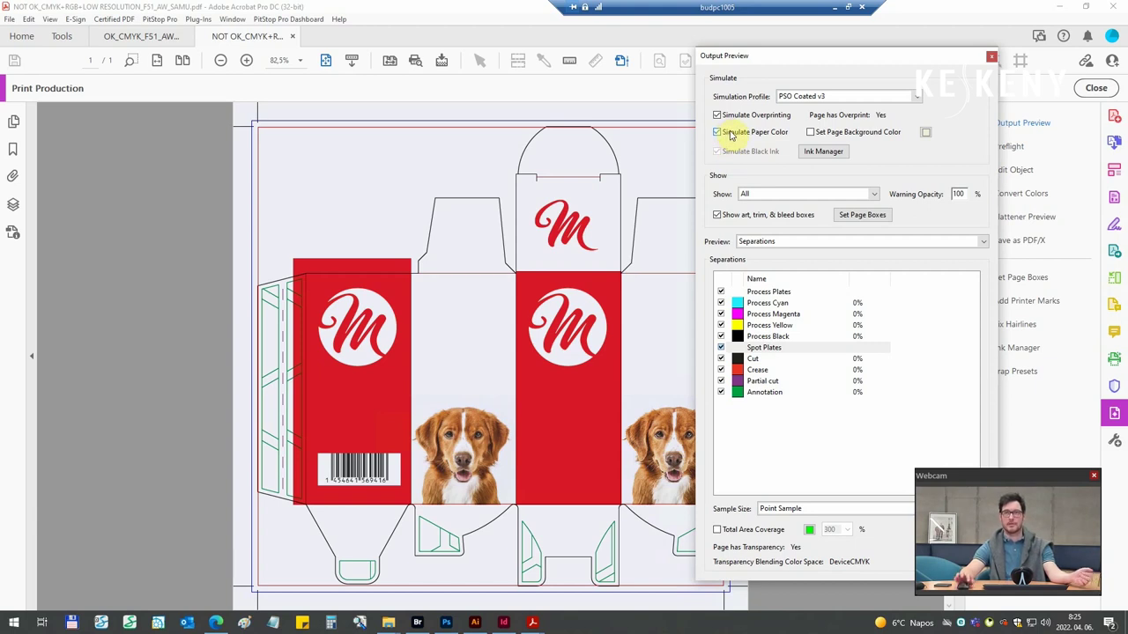
click(728, 133)
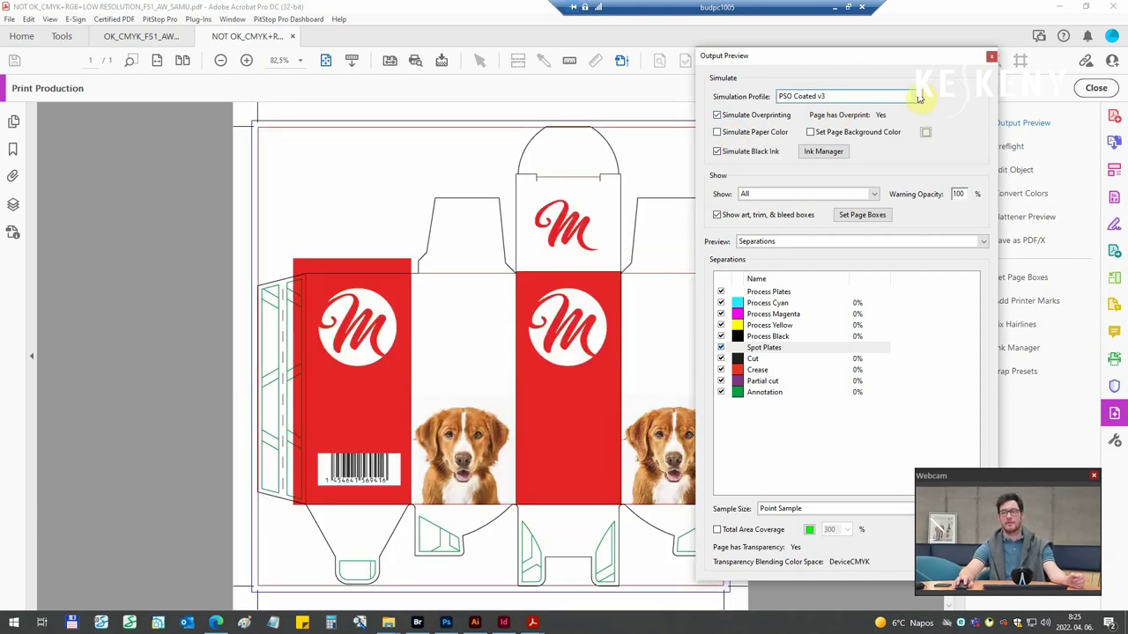
click(918, 97)
click(943, 96)
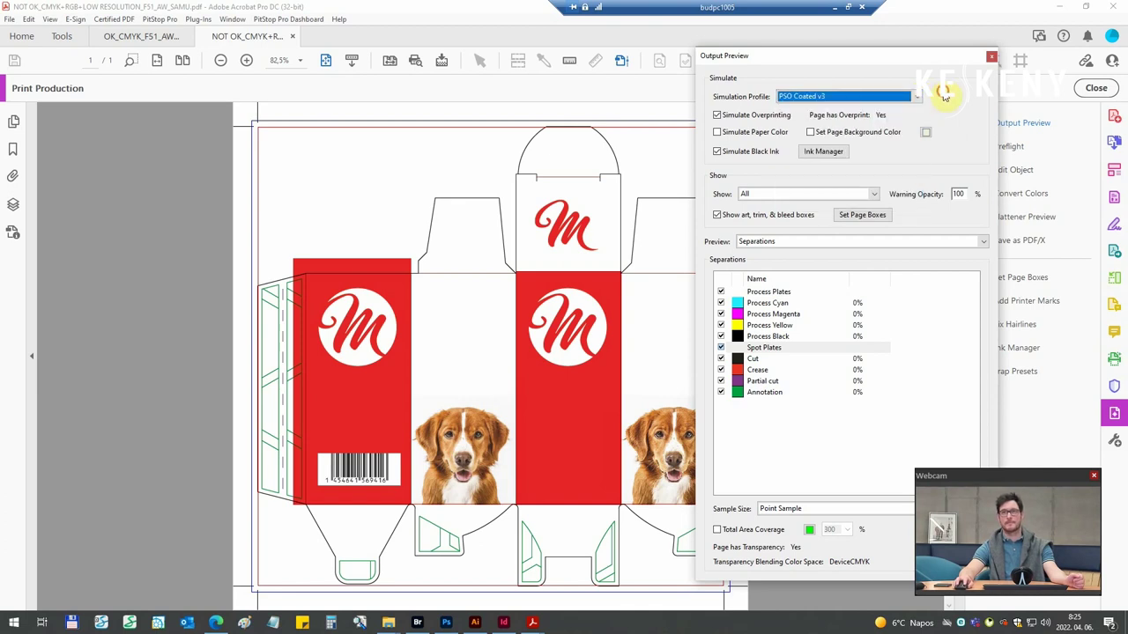
click(126, 36)
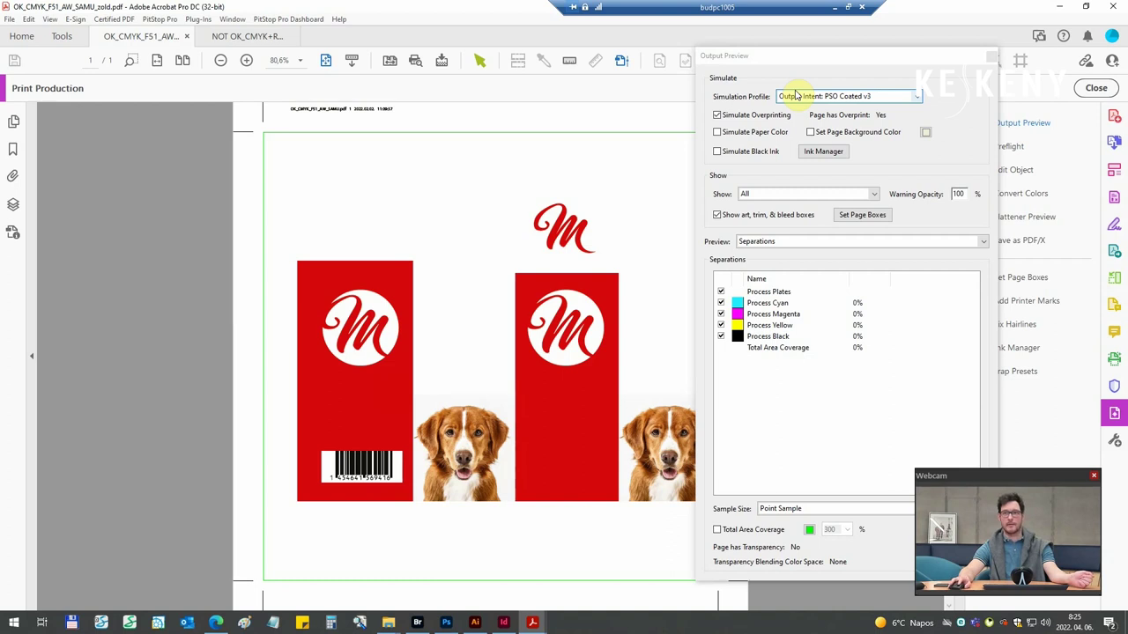
click(990, 57)
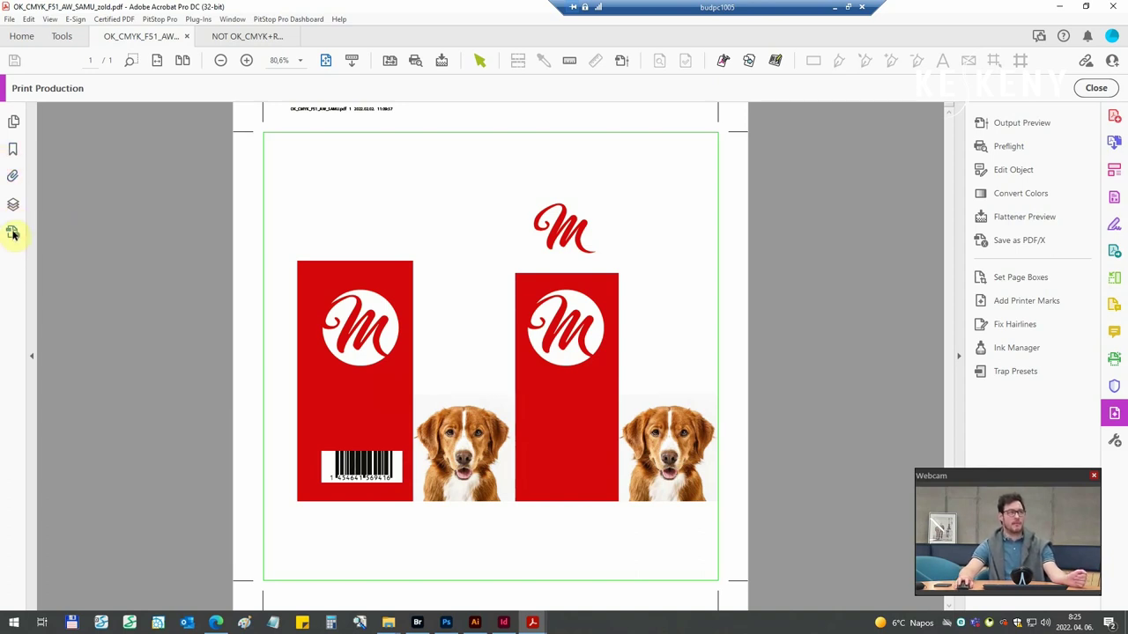
Step: Verify the OK dieline's PDF/X-1a:2003 conformance from the Standards panel
click(12, 232)
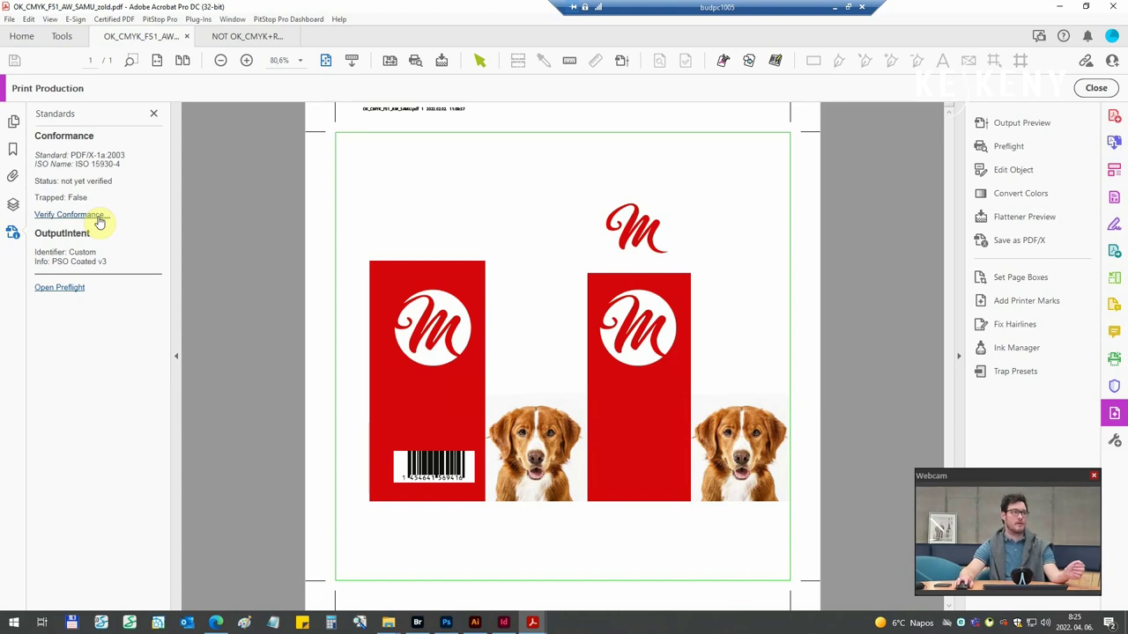
click(95, 216)
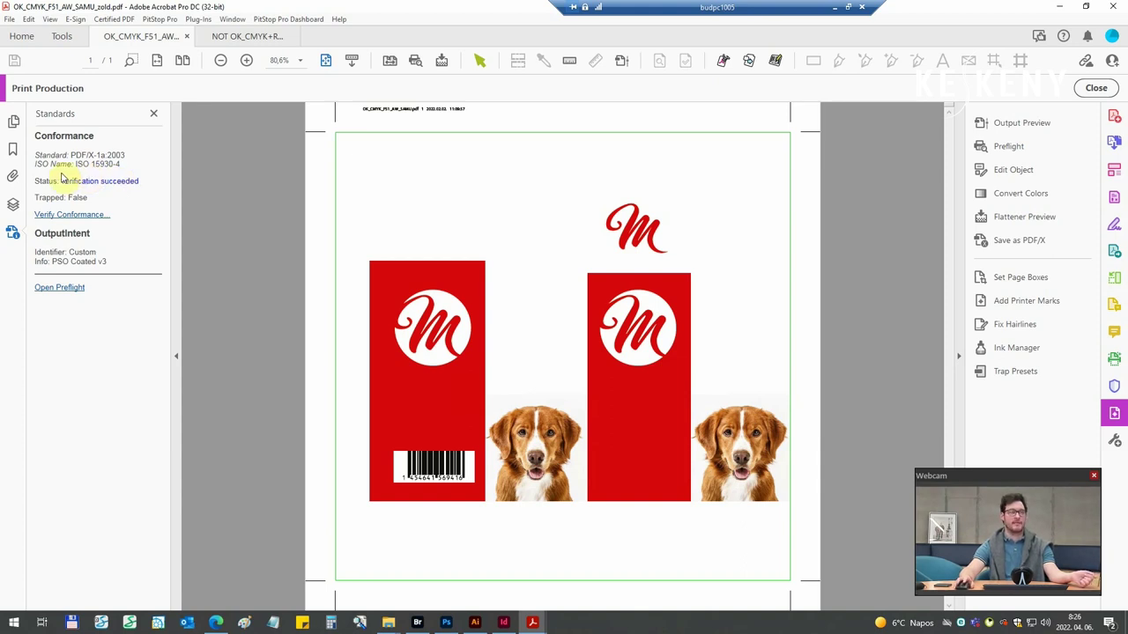
mouse_move(388, 623)
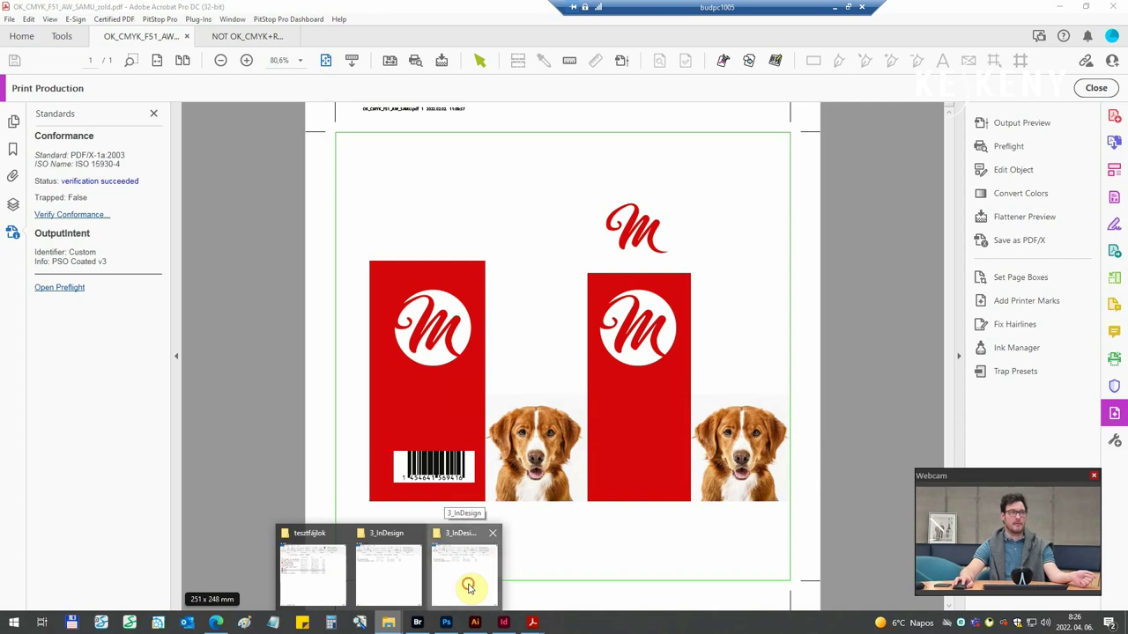
click(467, 581)
click(840, 193)
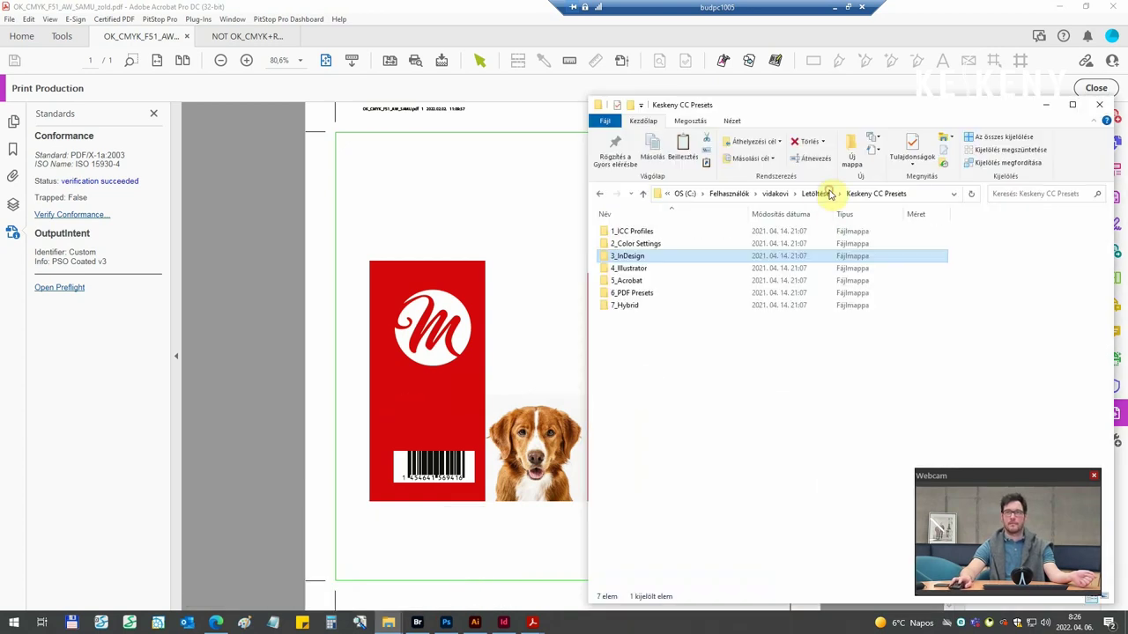
double_click(650, 280)
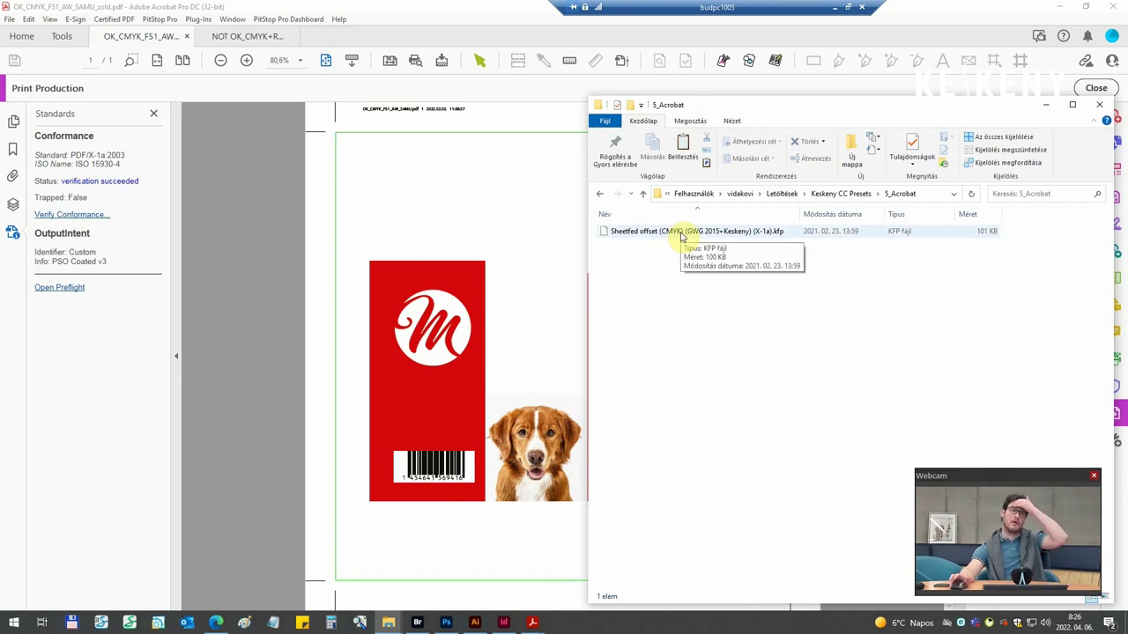
click(1046, 105)
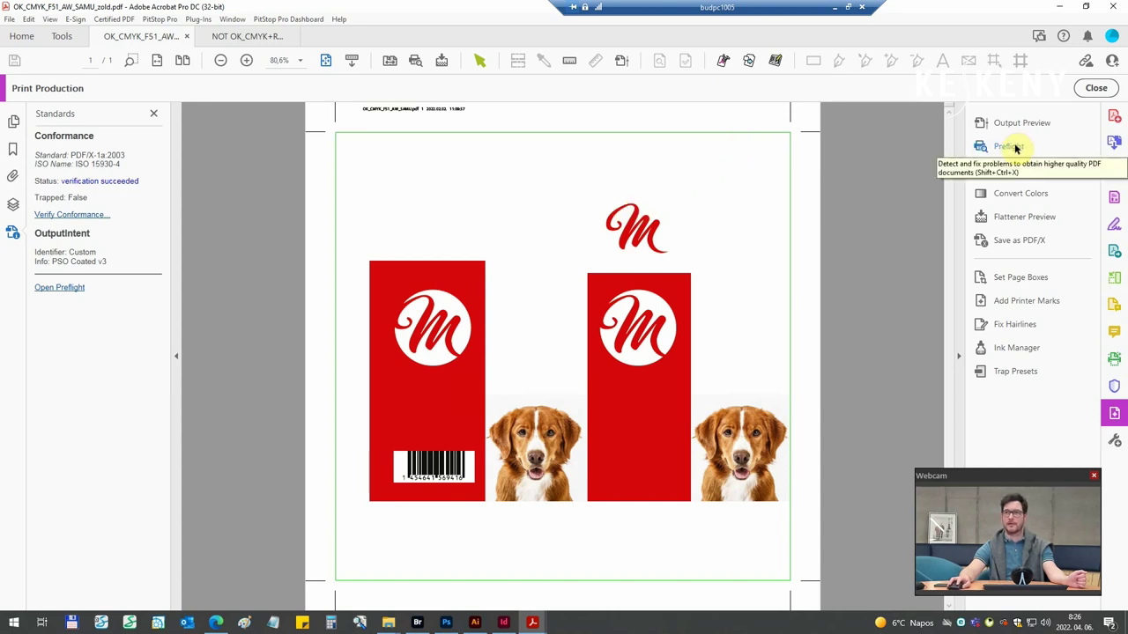
Step: Import the Sheetfed offset (CMYK) (GWG 2015+Keskeny) (X-1a) profile from 5_Acrobat into Preflight
click(1009, 147)
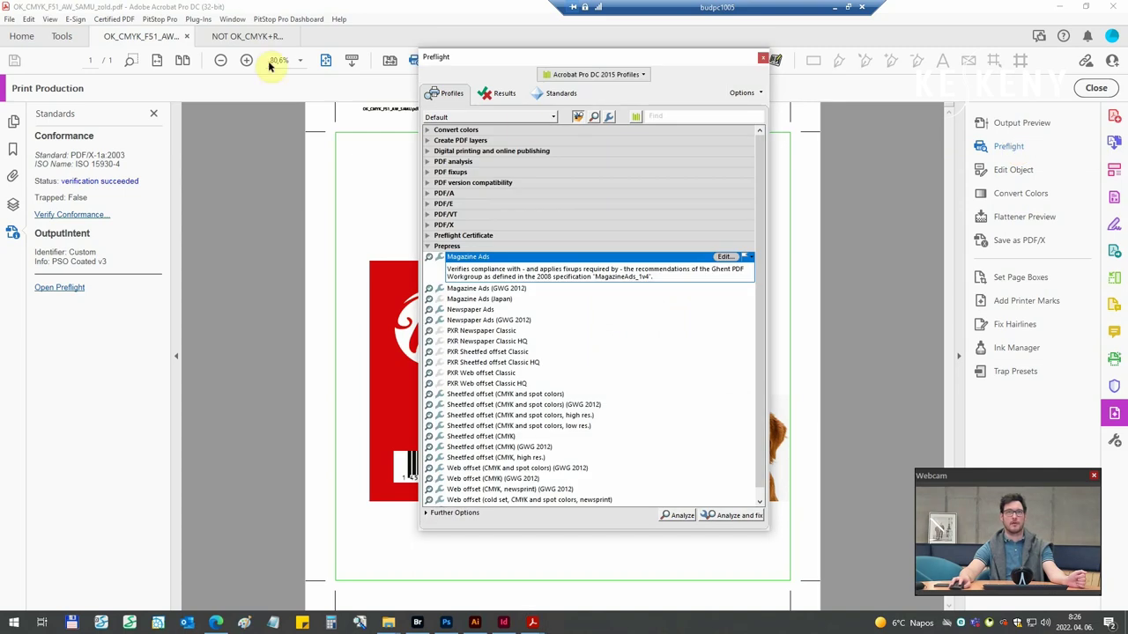
click(238, 40)
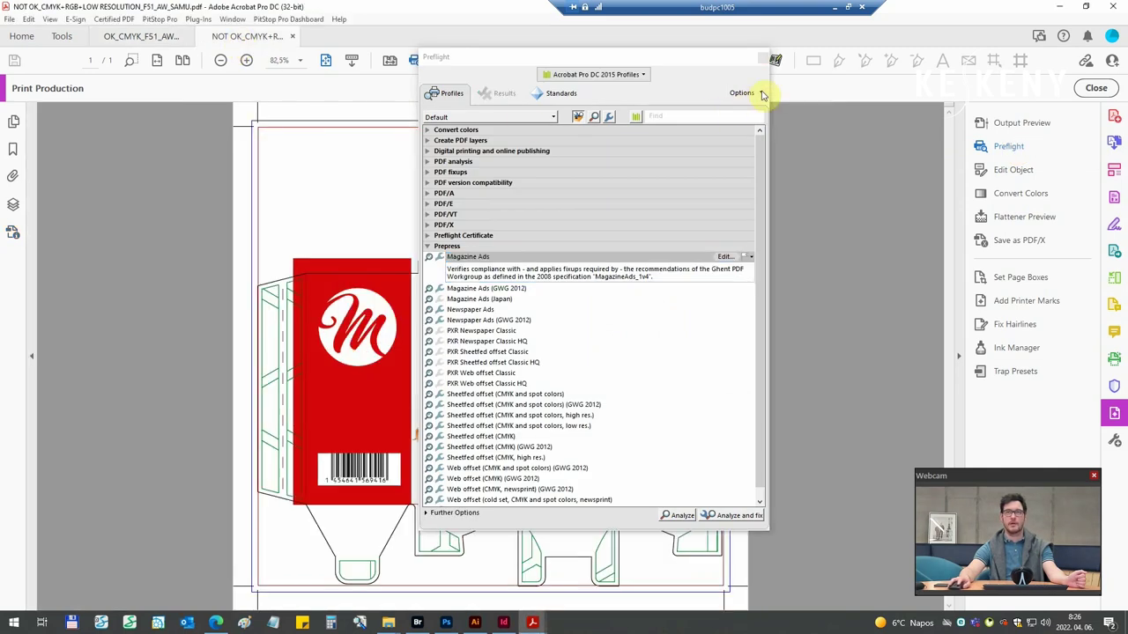
click(761, 93)
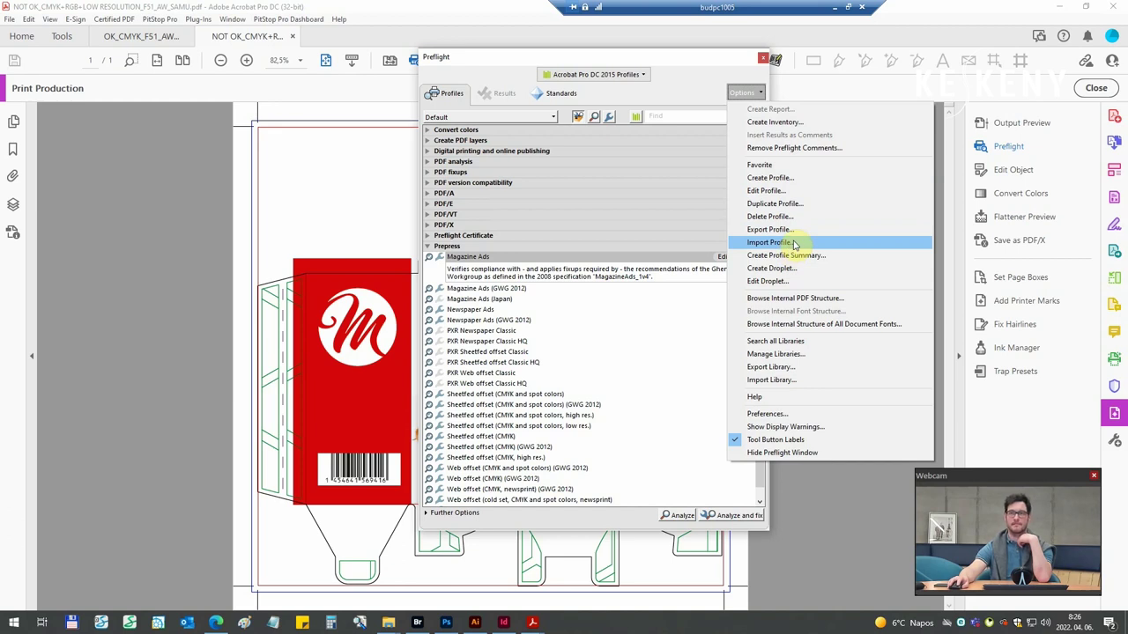
click(795, 244)
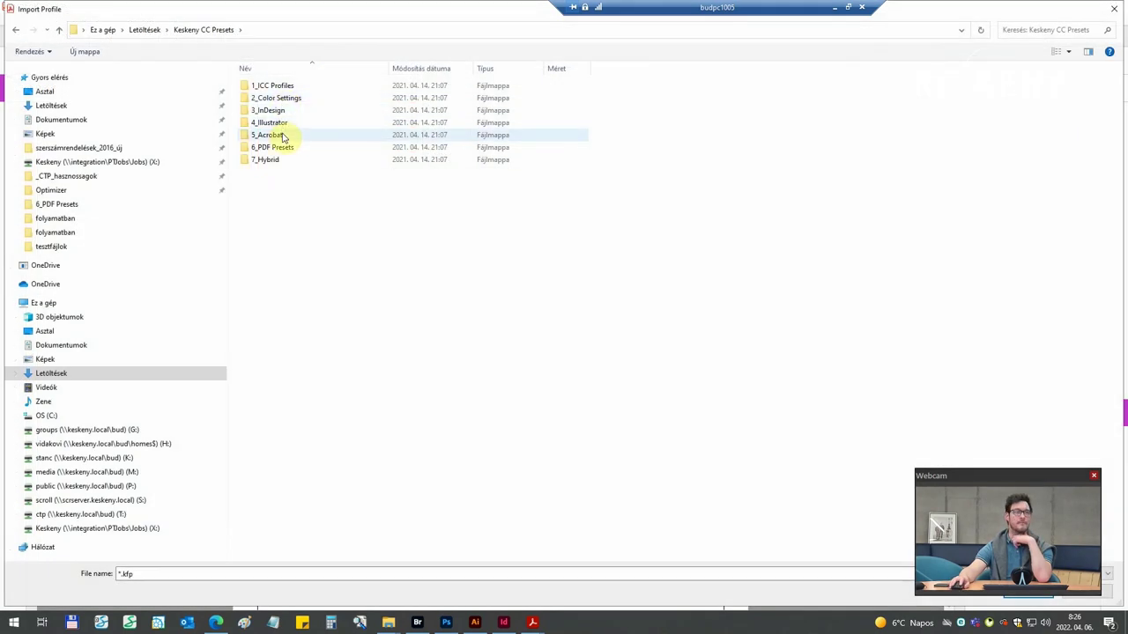
double_click(282, 137)
click(312, 86)
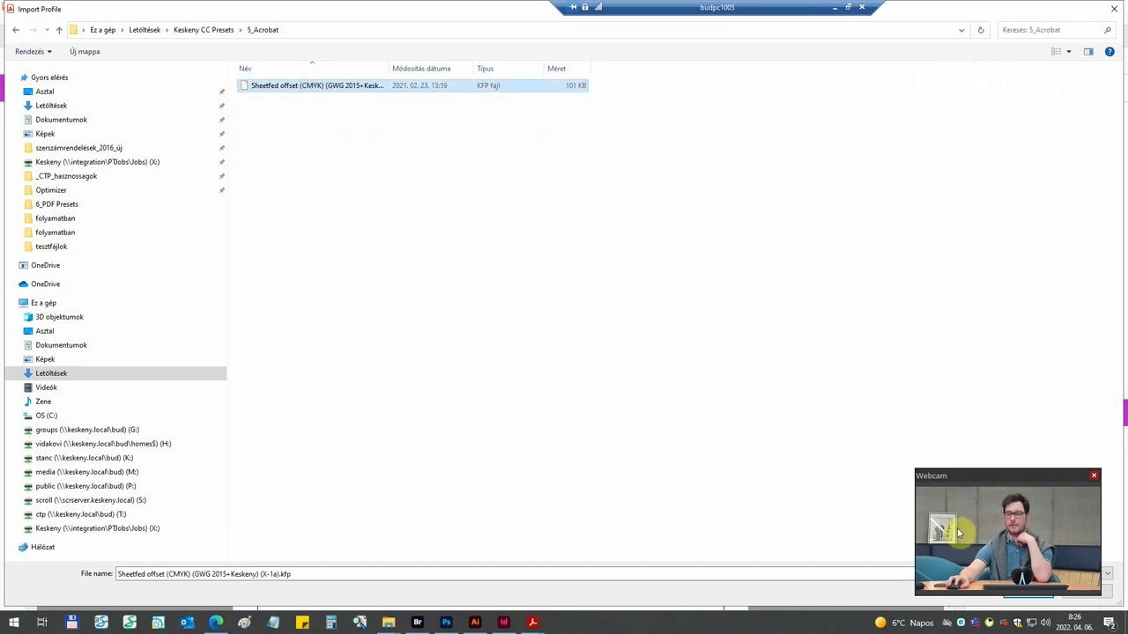
click(1043, 596)
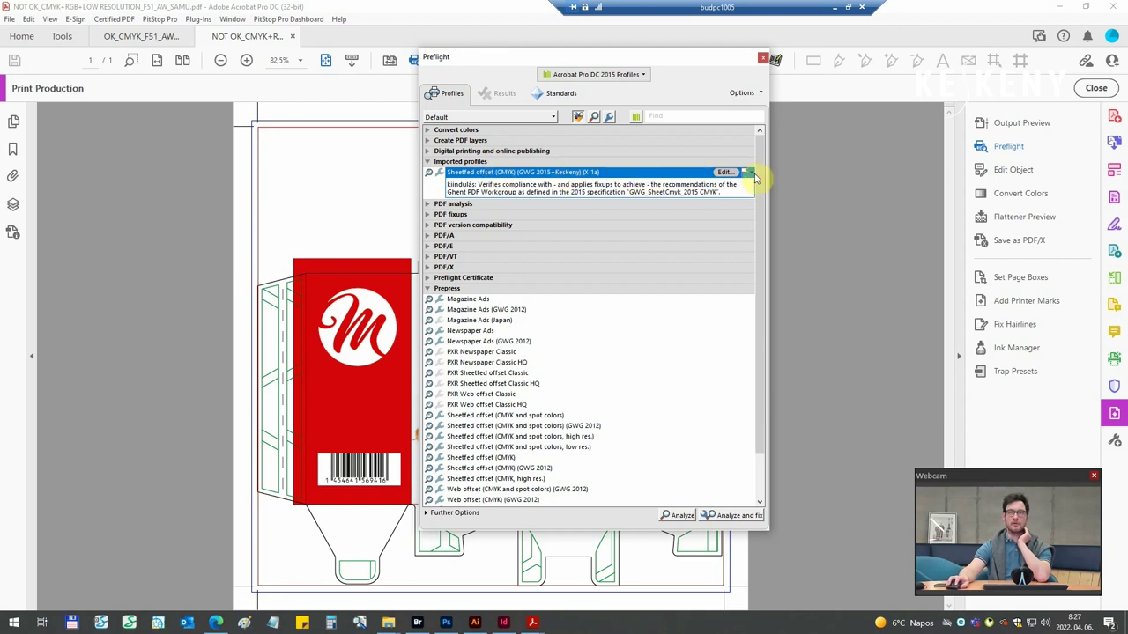
Step: Favourite the imported X-1a profile, filter to Favorites, and analyze the NOT OK file
drag(751, 175, 785, 192)
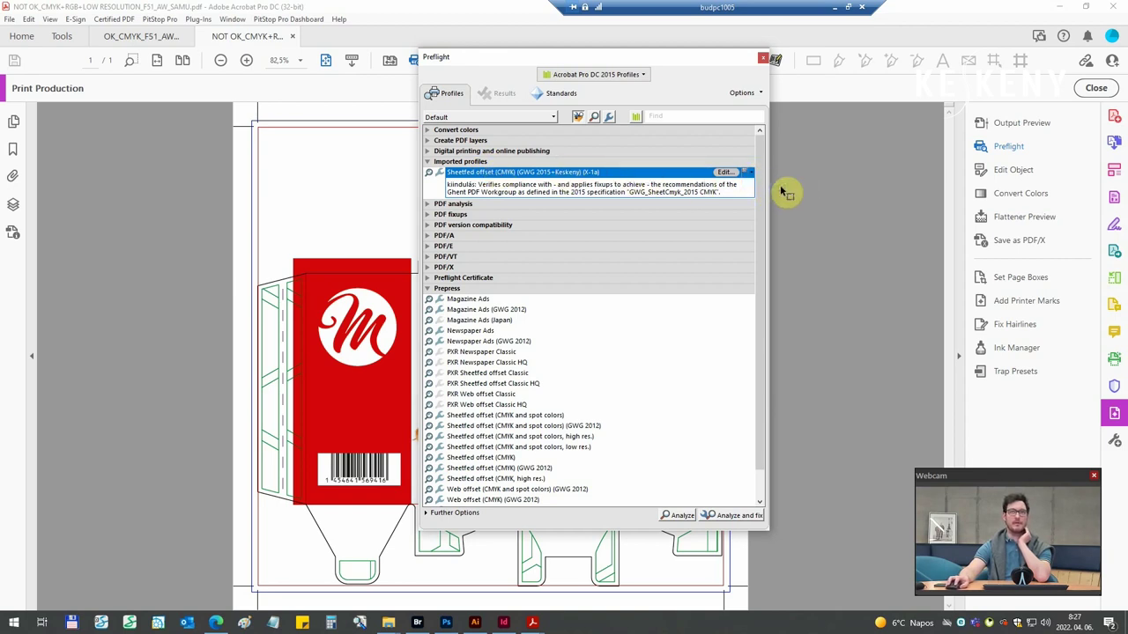
click(552, 119)
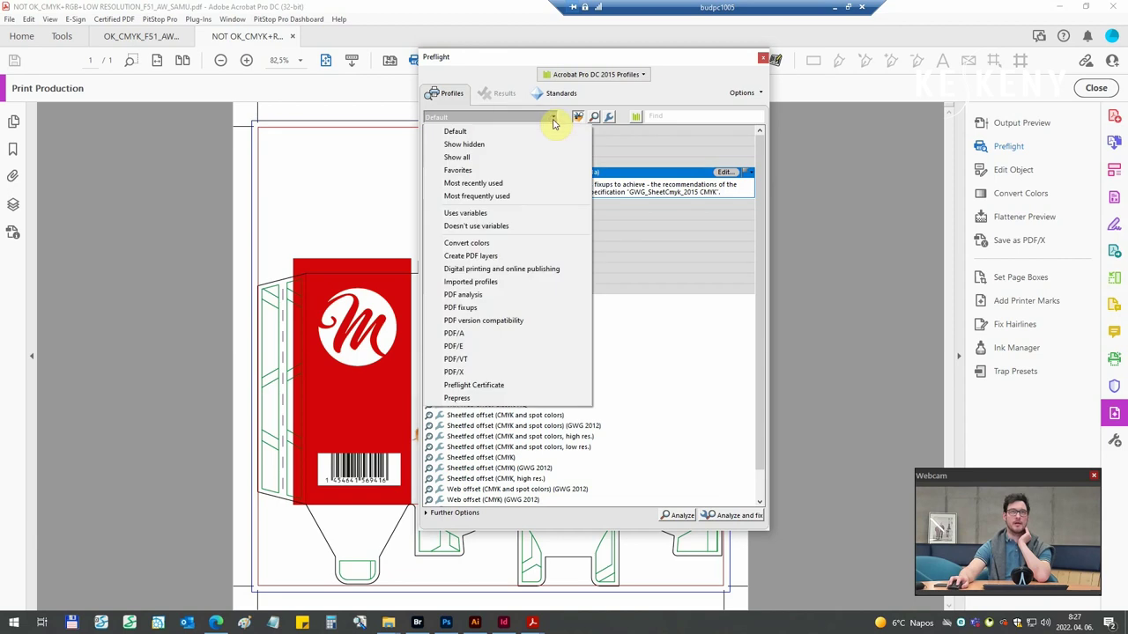
click(509, 177)
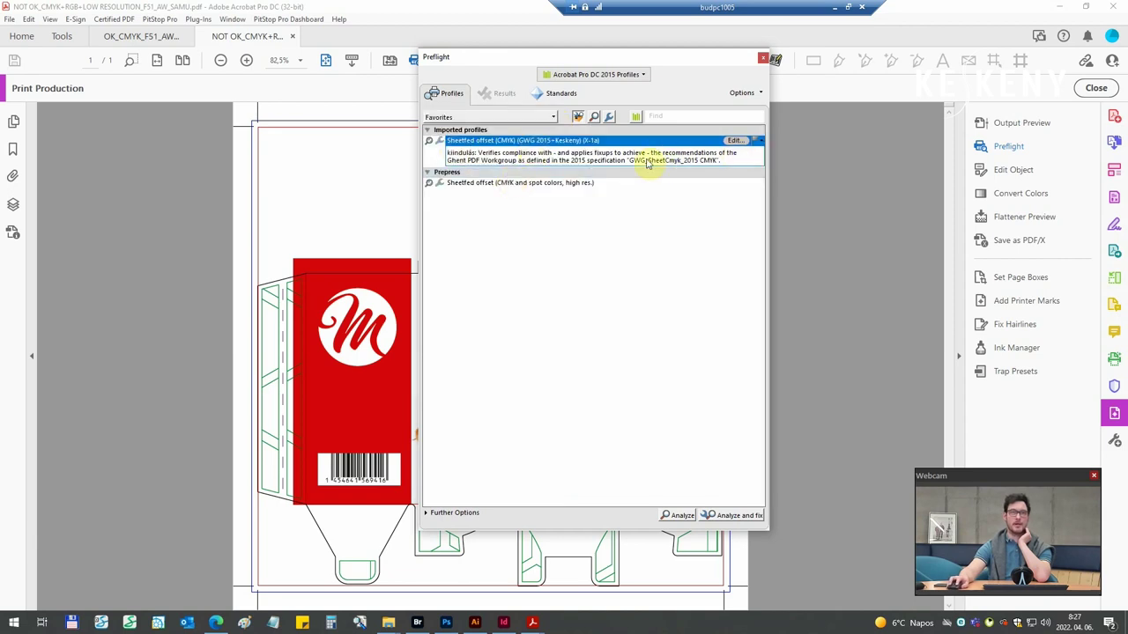
click(552, 117)
click(664, 94)
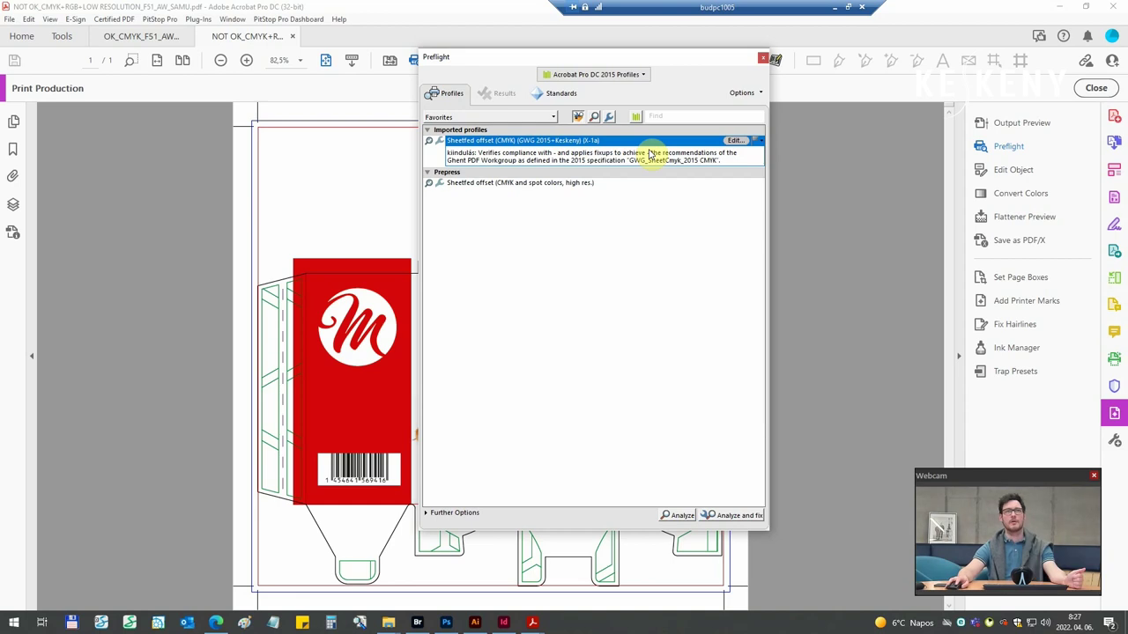
click(680, 518)
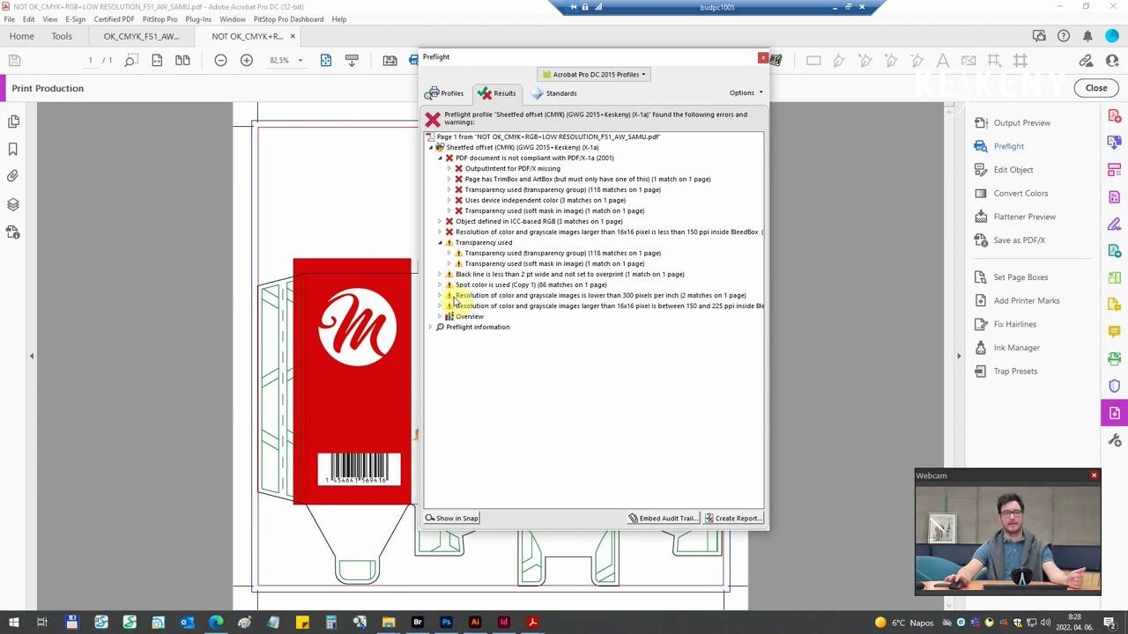
click(134, 37)
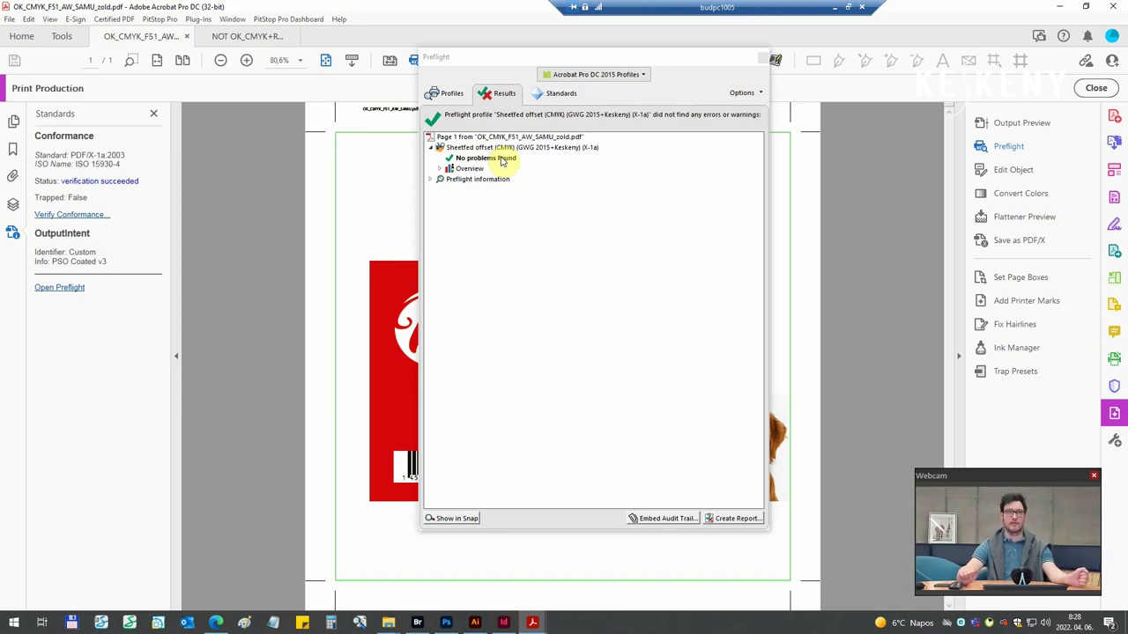
click(233, 40)
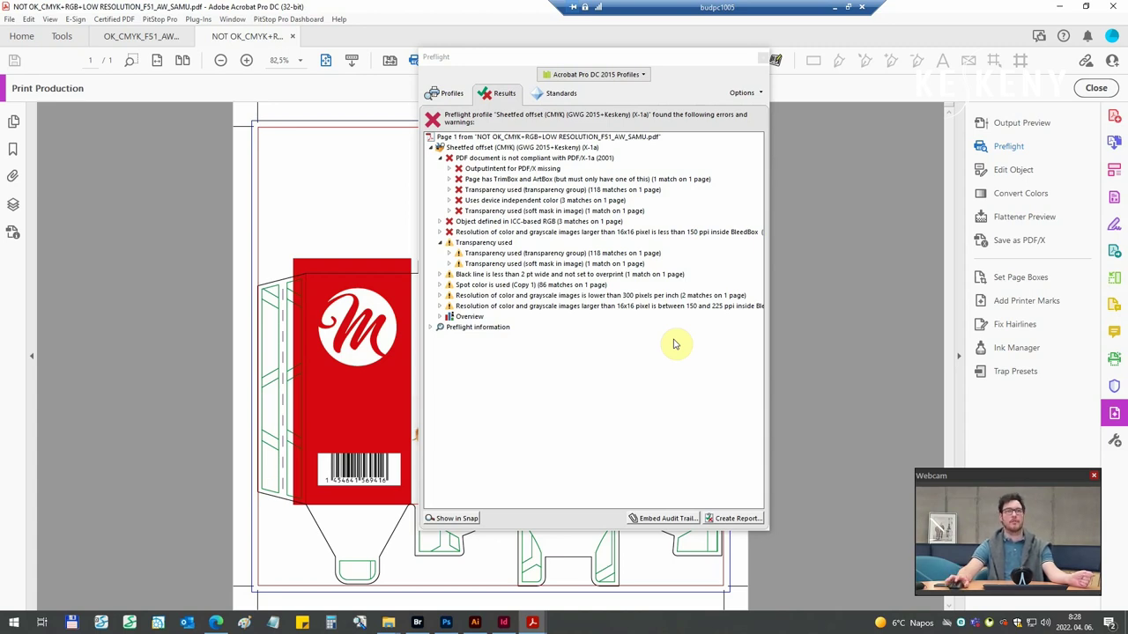
Step: Read the descriptions of the ICC-based RGB, soft-mask transparency and low image resolution errors
click(573, 221)
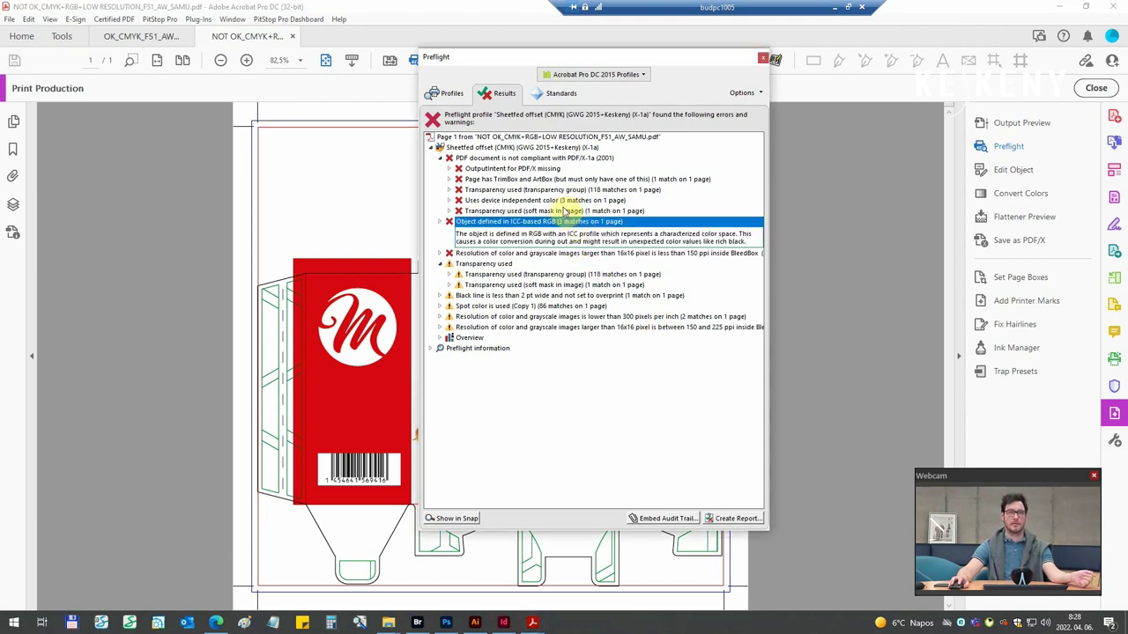
click(565, 212)
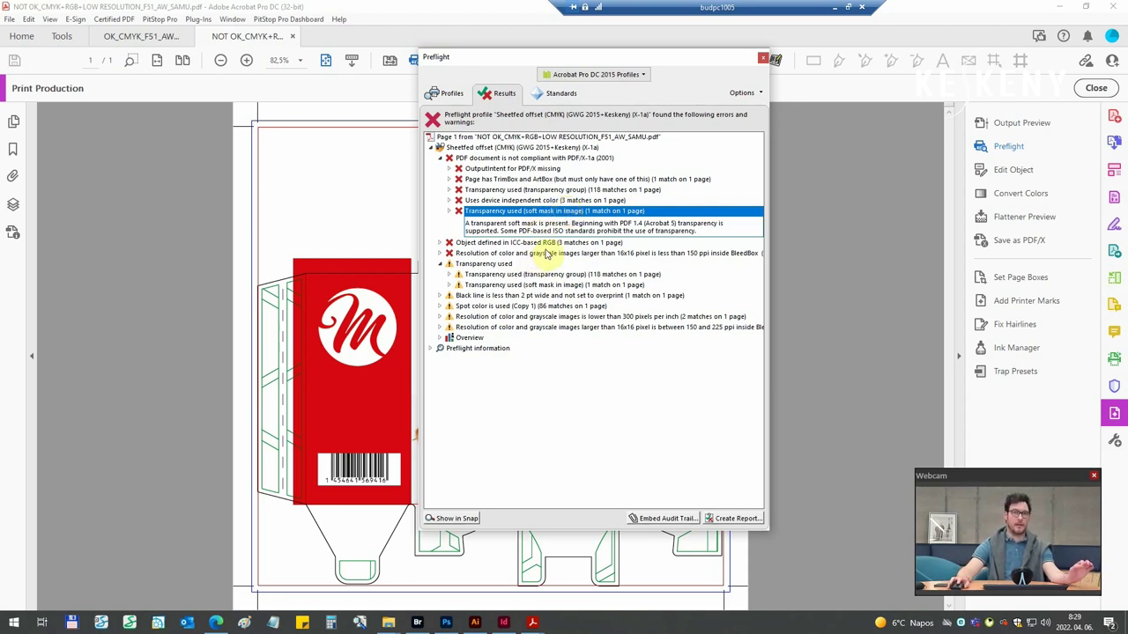
click(544, 253)
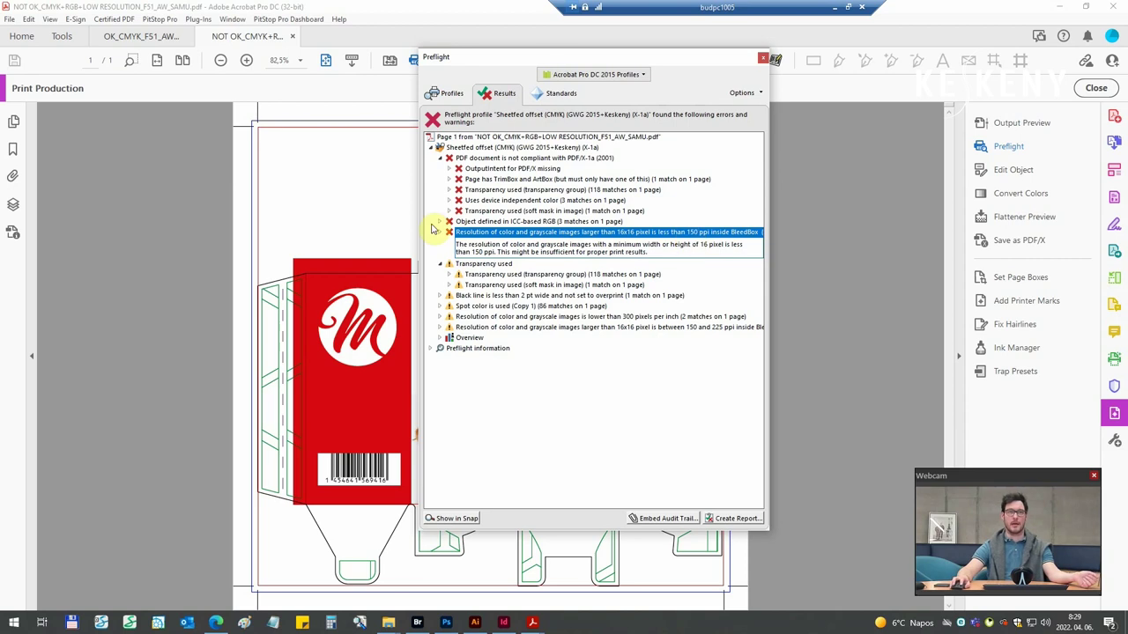
Step: Expand the low-resolution error and select the 109.935 ppi RGB colour image on Page 1
drag(485, 56, 647, 49)
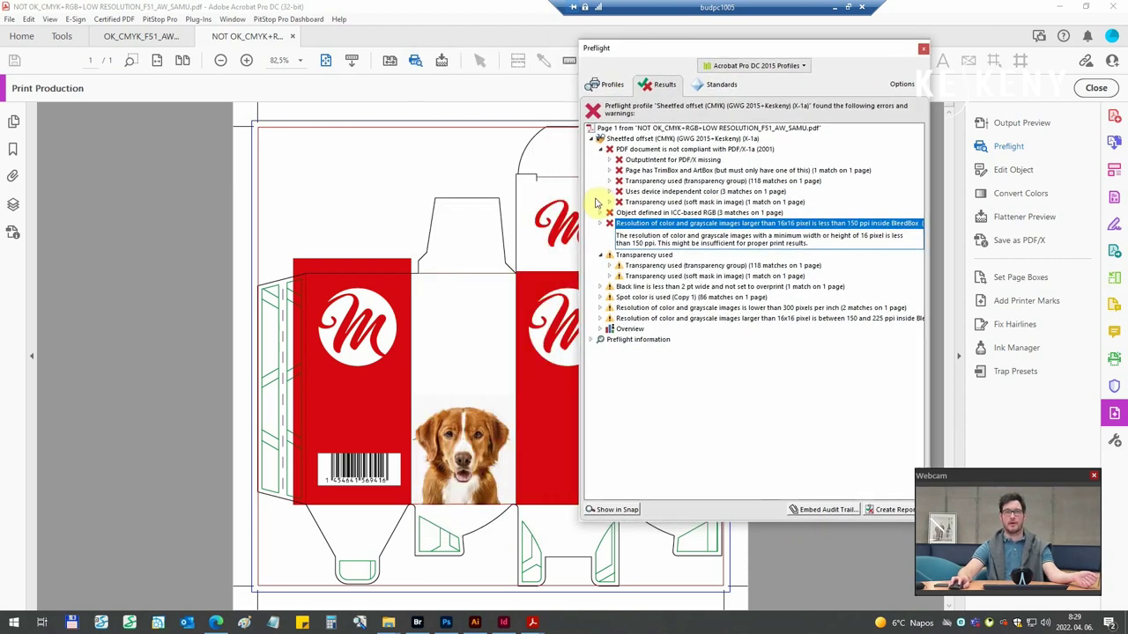
click(600, 223)
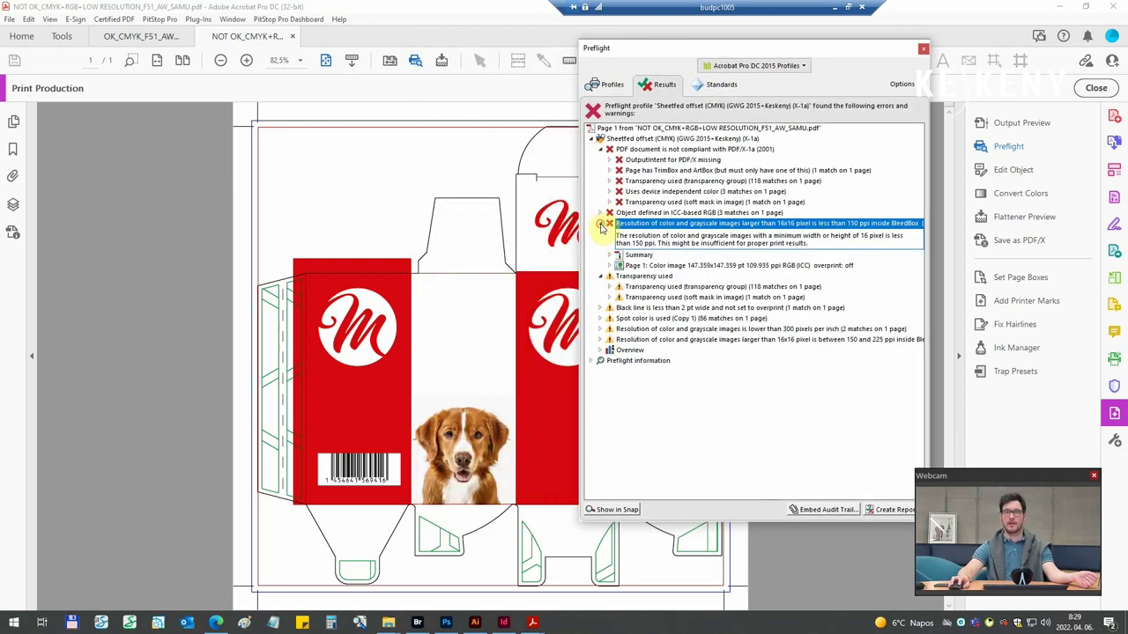
click(660, 265)
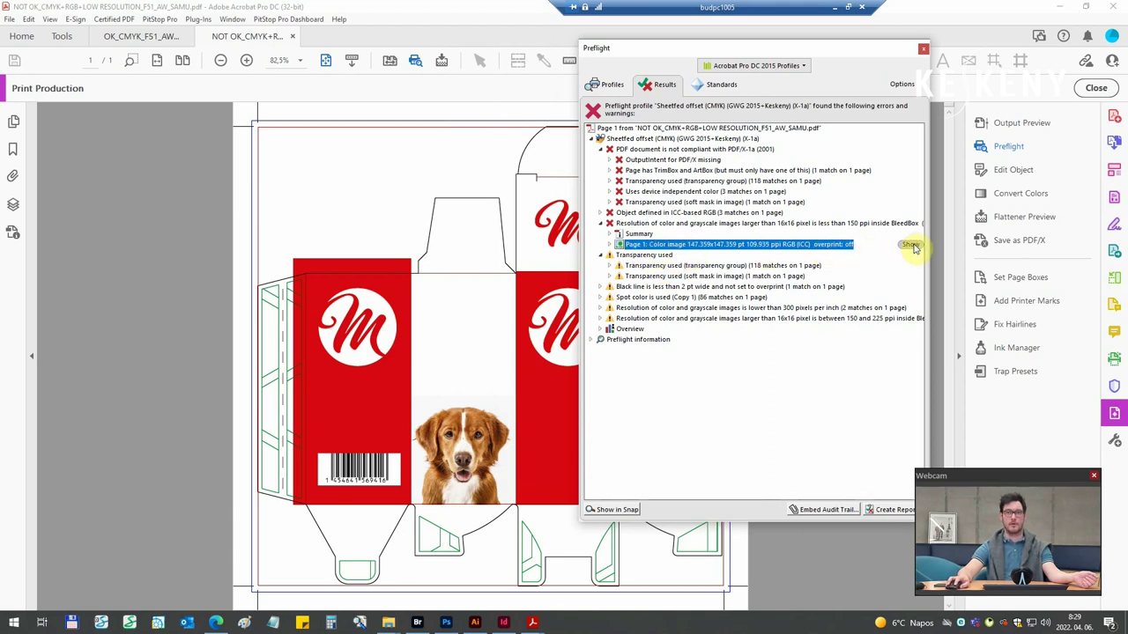
drag(801, 45, 402, 66)
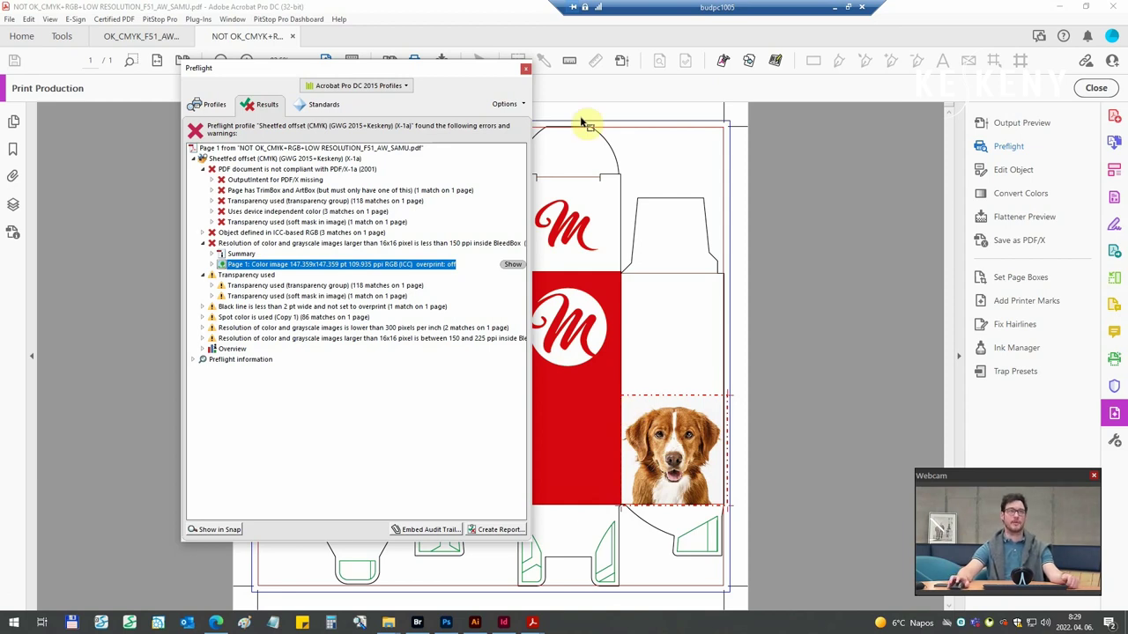
drag(391, 63, 432, 103)
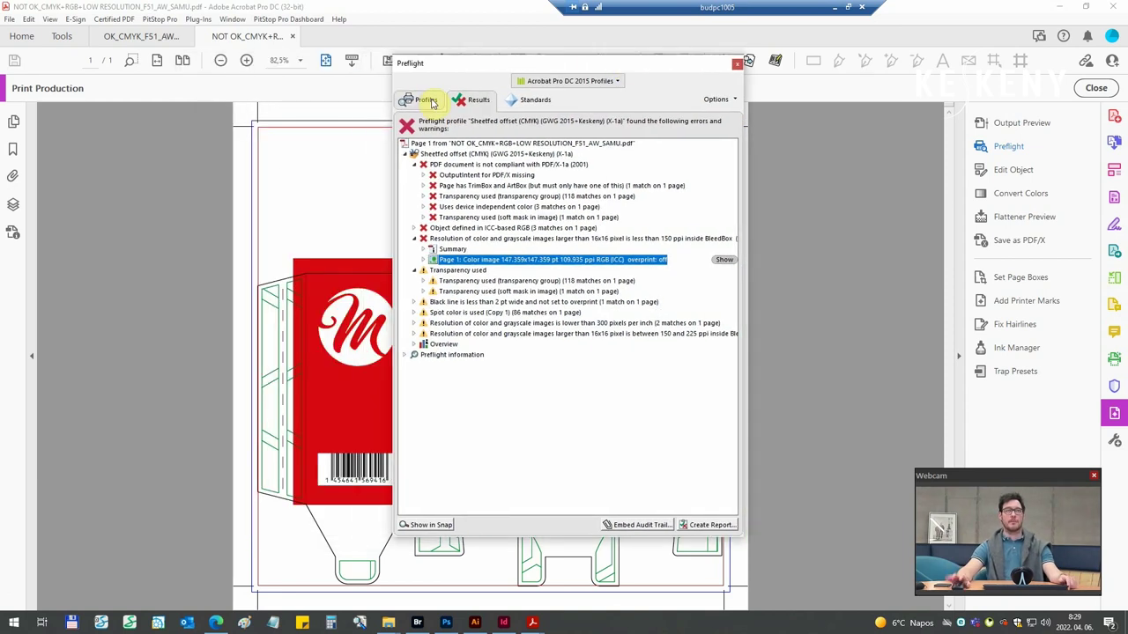
Step: Filter the Preflight profiles to Prepress and read the high-res spot colour profile's description
click(430, 102)
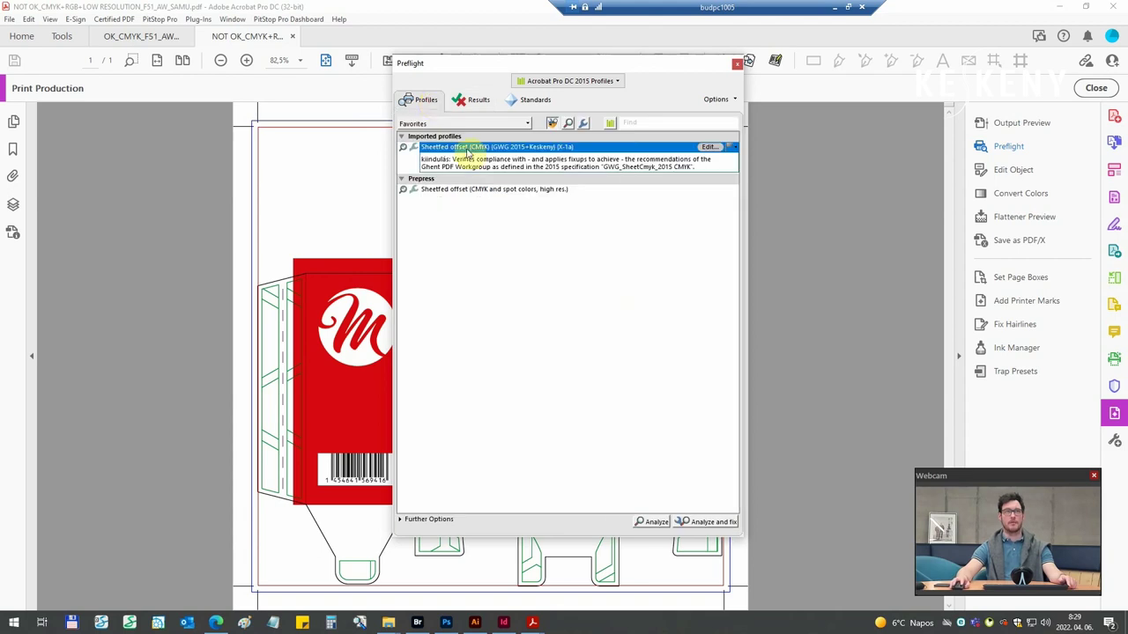
click(525, 125)
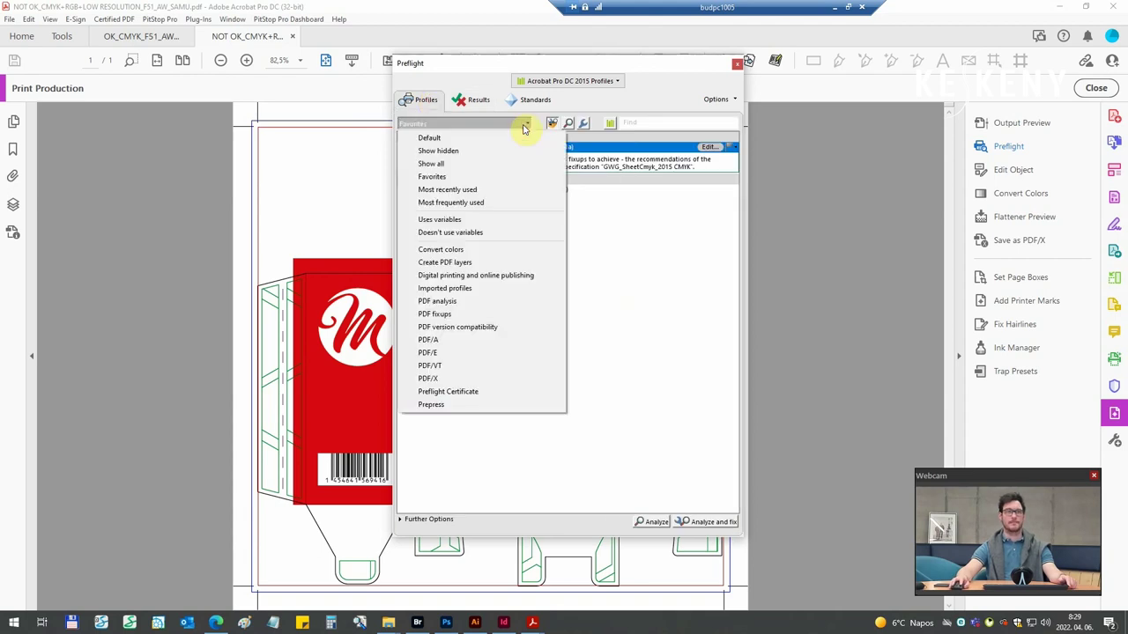
click(432, 404)
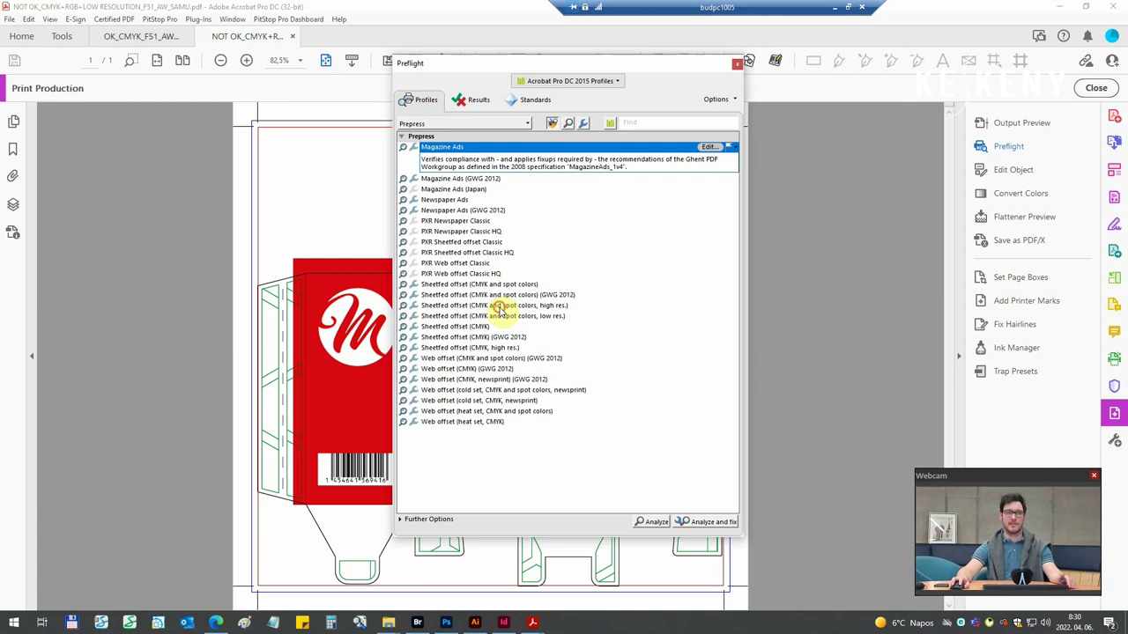
click(499, 306)
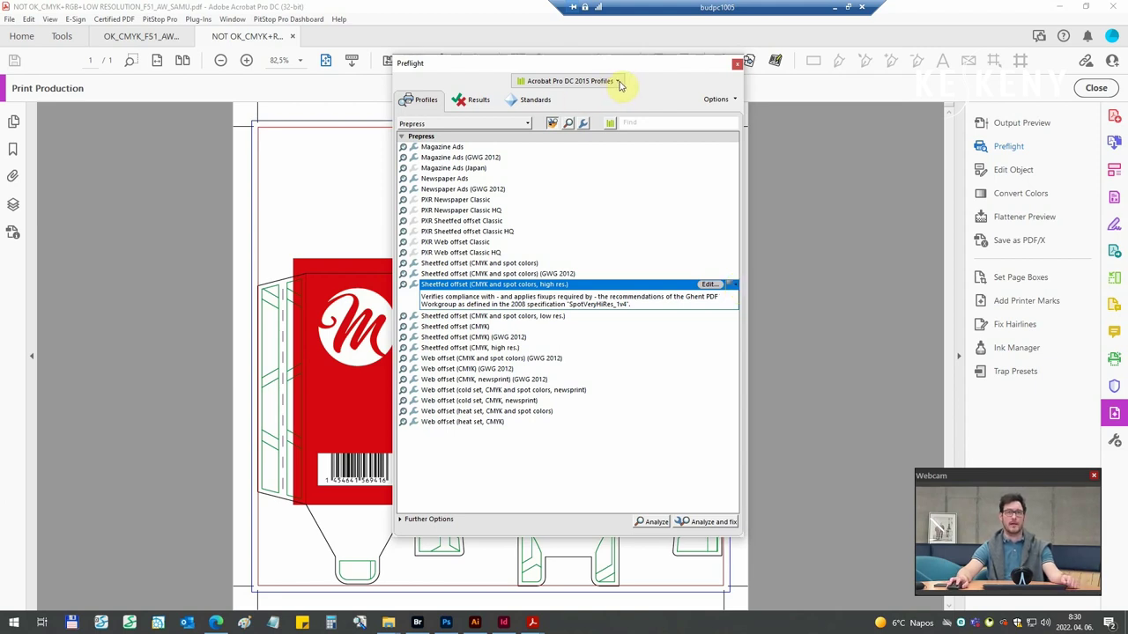
Step: Switch the profile library to Prepress, Color and Transparency to list the GWG 2015 profiles
click(619, 82)
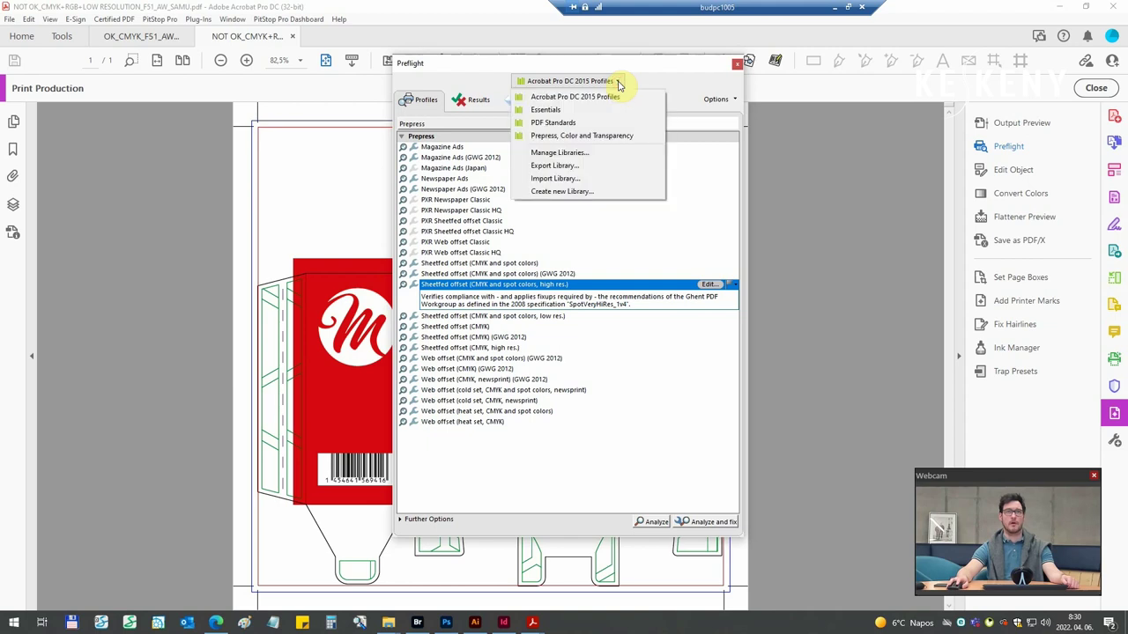
click(624, 136)
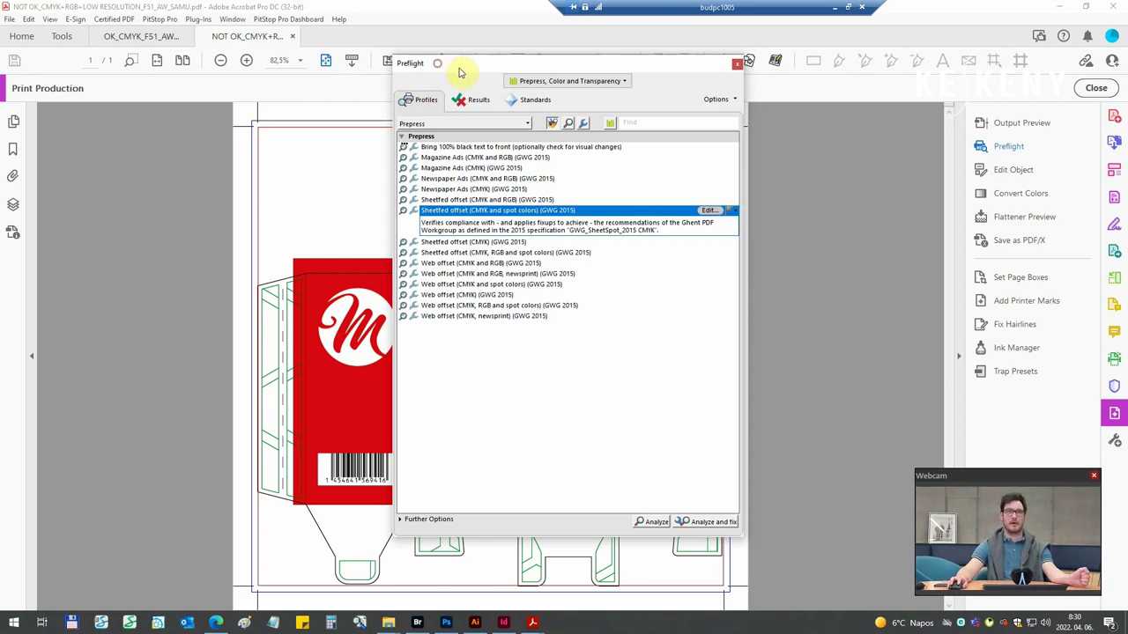
mouse_move(443, 68)
mouse_down()
mouse_move(740, 102)
mouse_move(685, 103)
mouse_up()
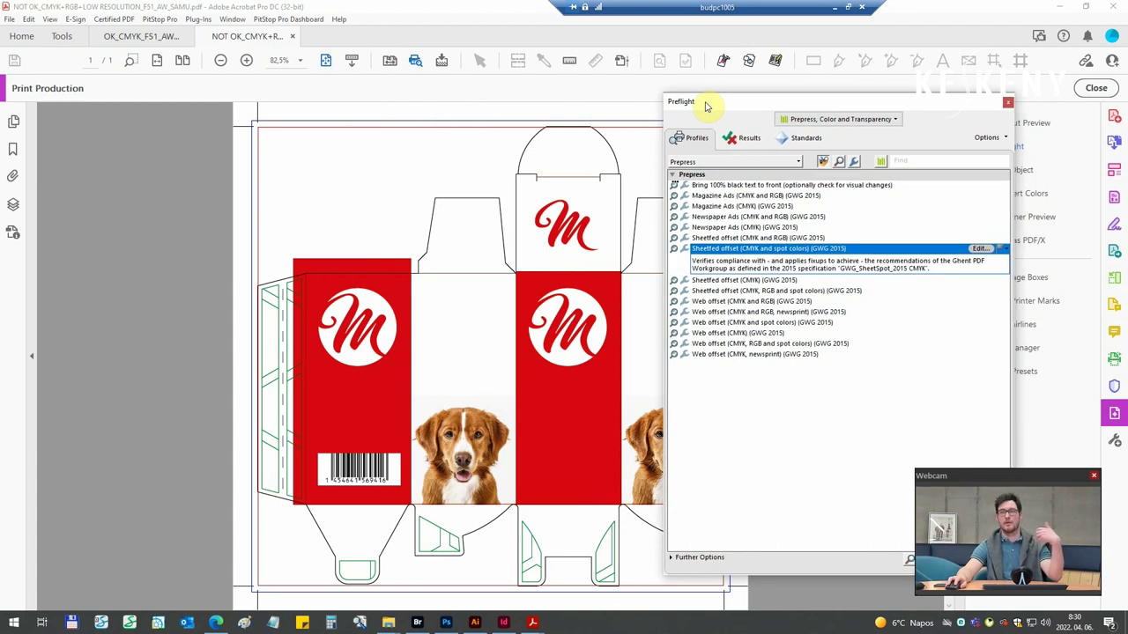